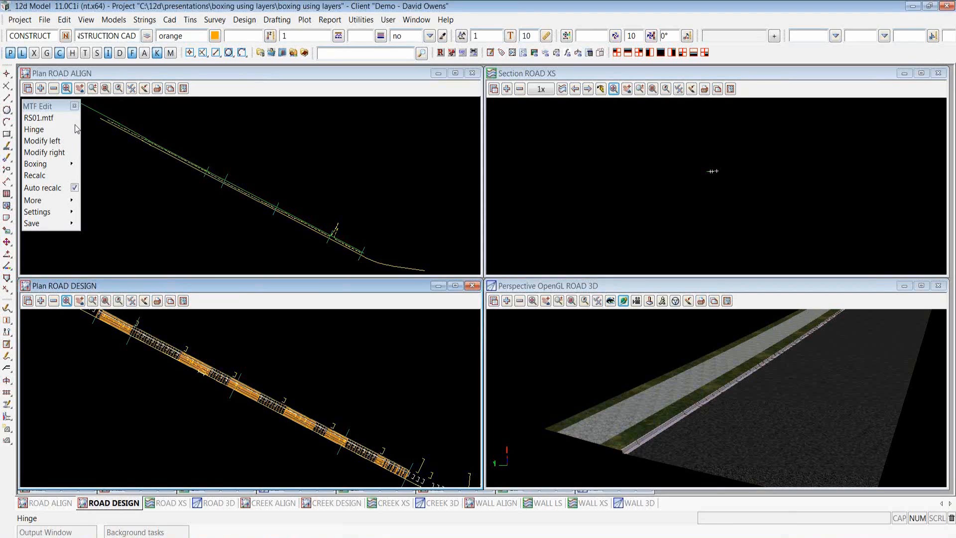
Examine the road alignment and its chainages in the ROAD ALIGN plan view, from the widened stretch to the intersection.
click(234, 140)
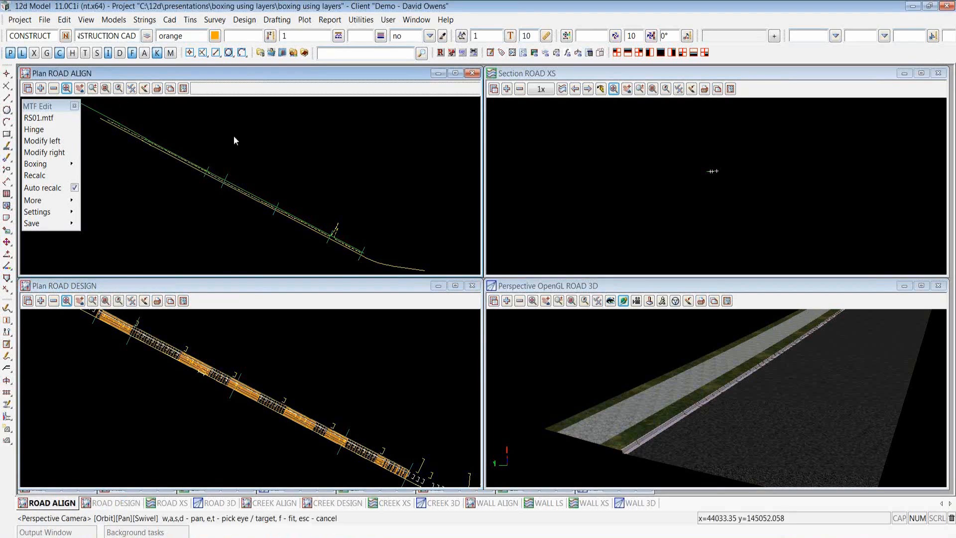
scroll(319, 246, up, 1)
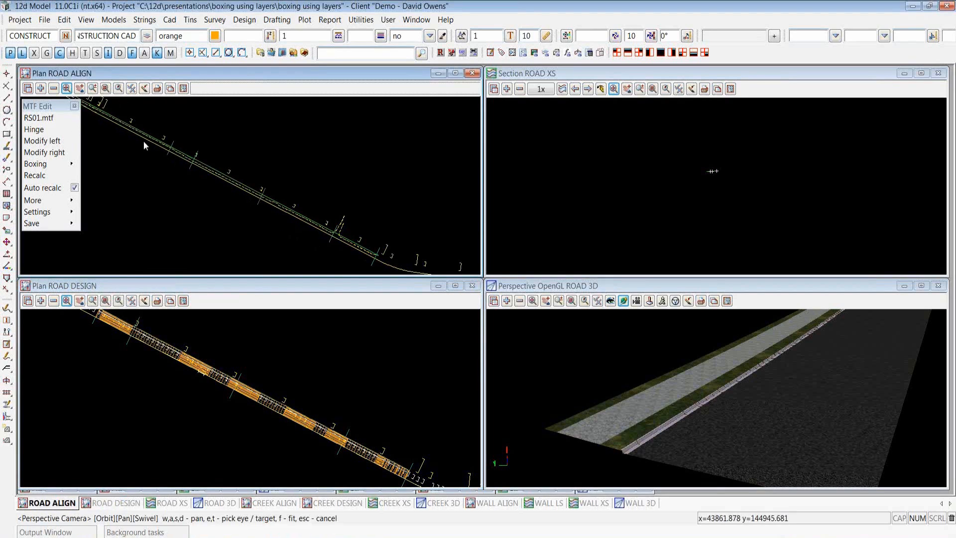
scroll(144, 143, up, 4)
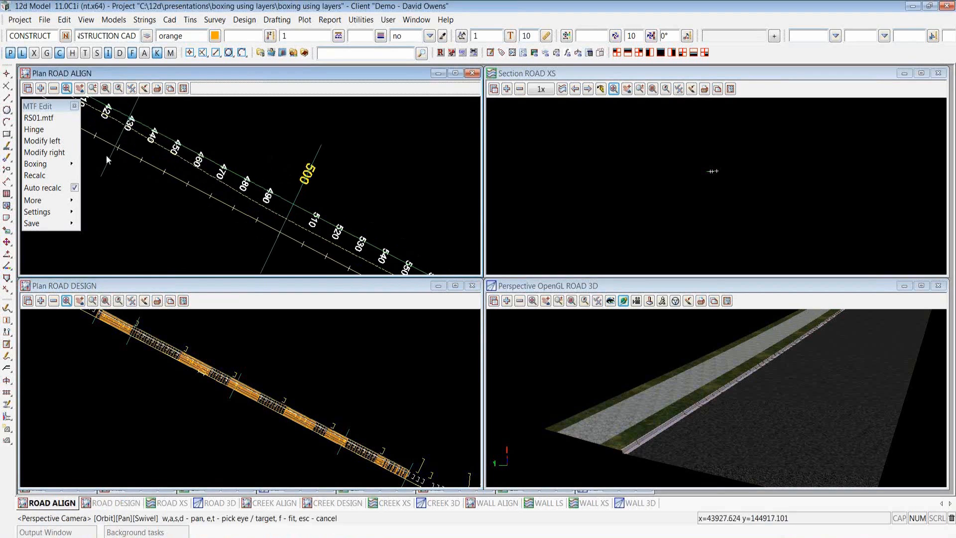
scroll(185, 141, down, 2)
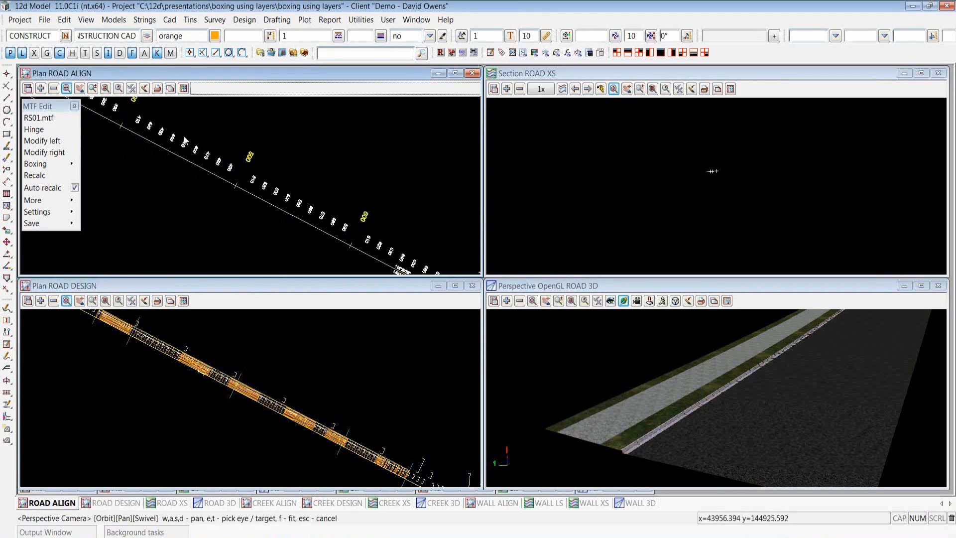
scroll(182, 141, down, 3)
scroll(296, 204, up, 1)
scroll(391, 259, up, 1)
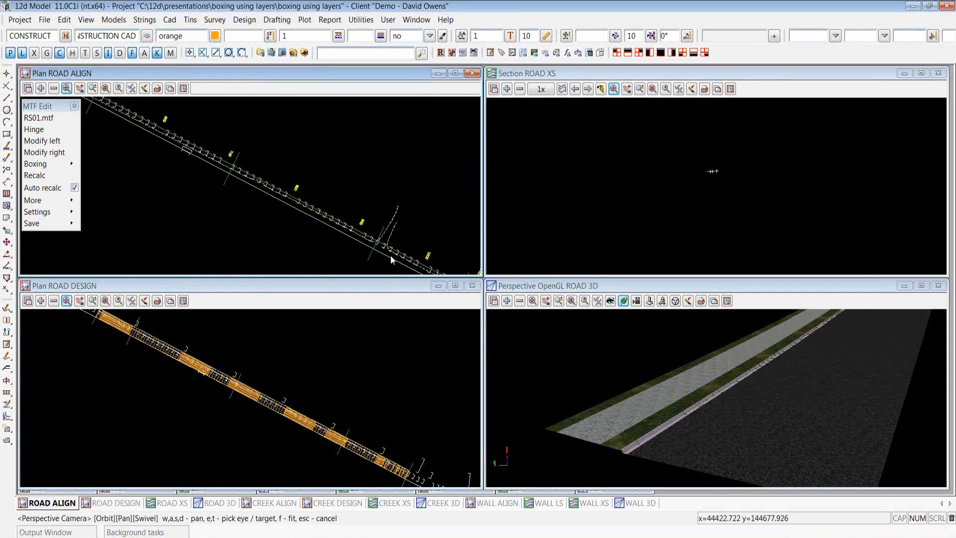
scroll(390, 254, up, 1)
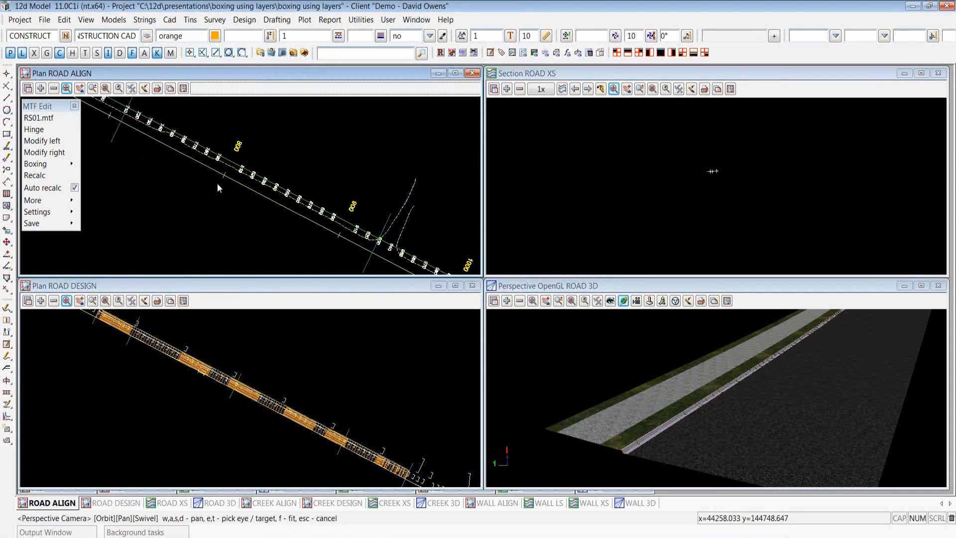
scroll(275, 204, down, 1)
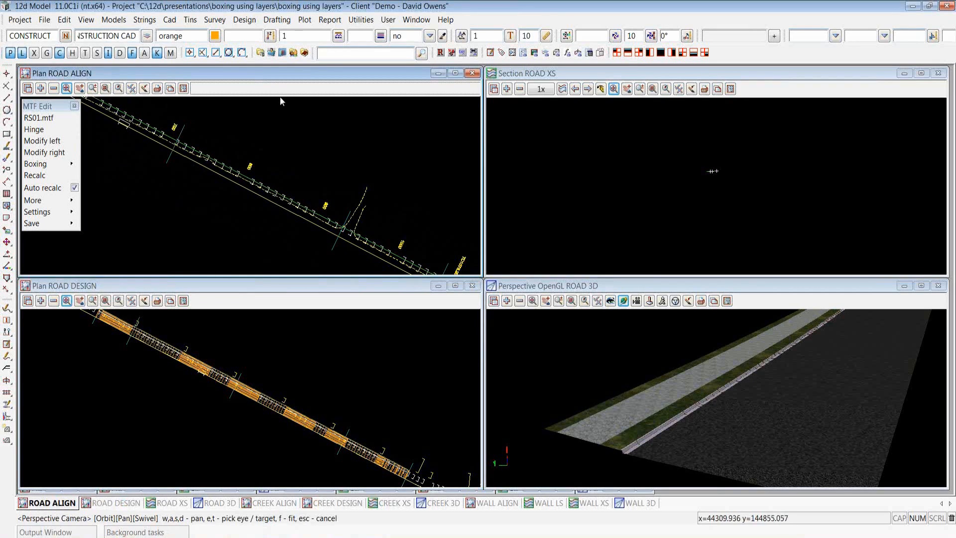
scroll(367, 248, down, 3)
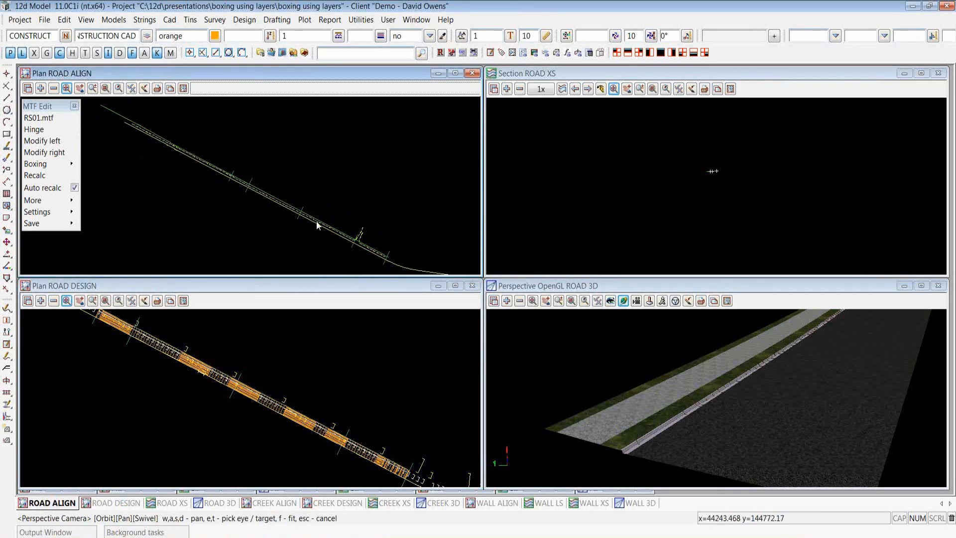
scroll(246, 184, up, 5)
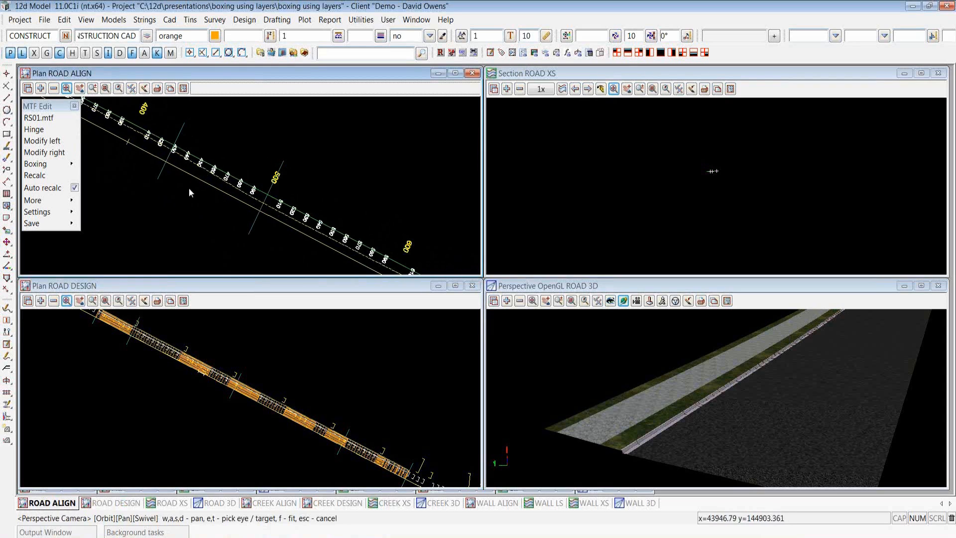
scroll(150, 133, down, 1)
scroll(150, 133, down, 1)
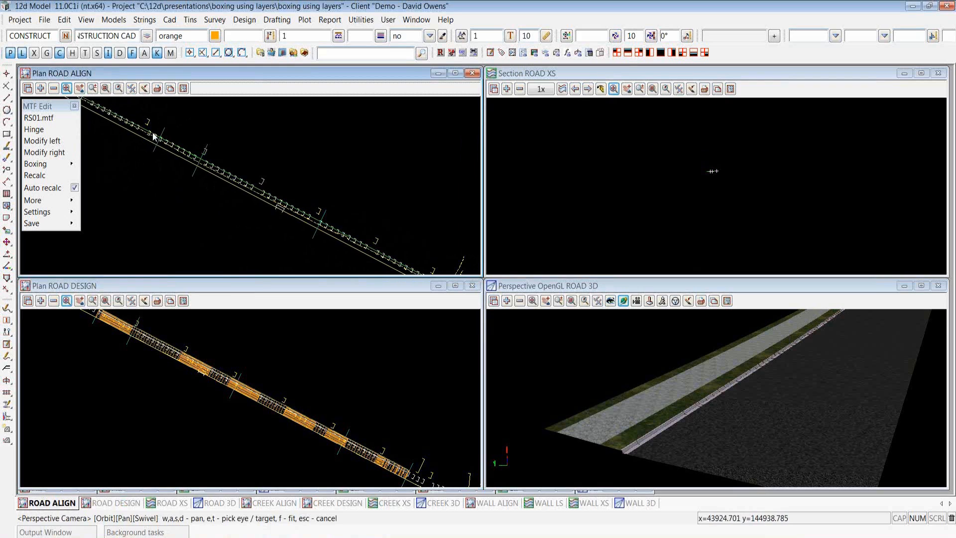
Open the left modifiers of RS01.mtf, expand Chge Alias Definitions, and enlarge the window and Alias column so the entries are readable.
click(37, 142)
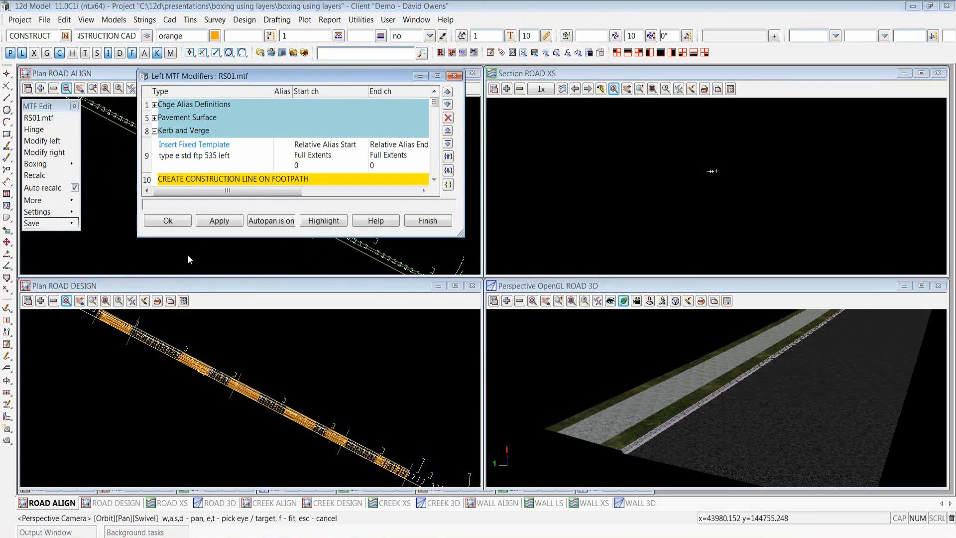
click(159, 108)
click(154, 105)
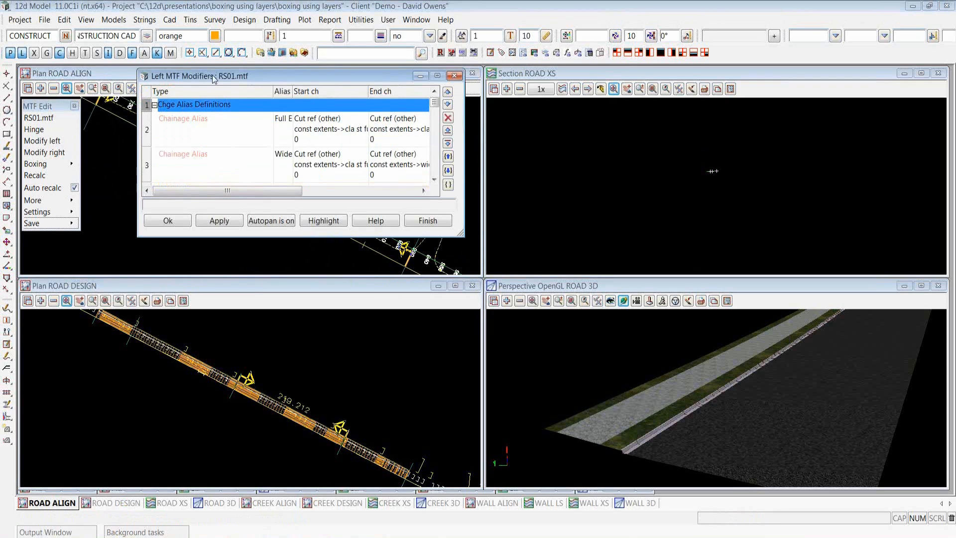
drag(214, 80, 467, 115)
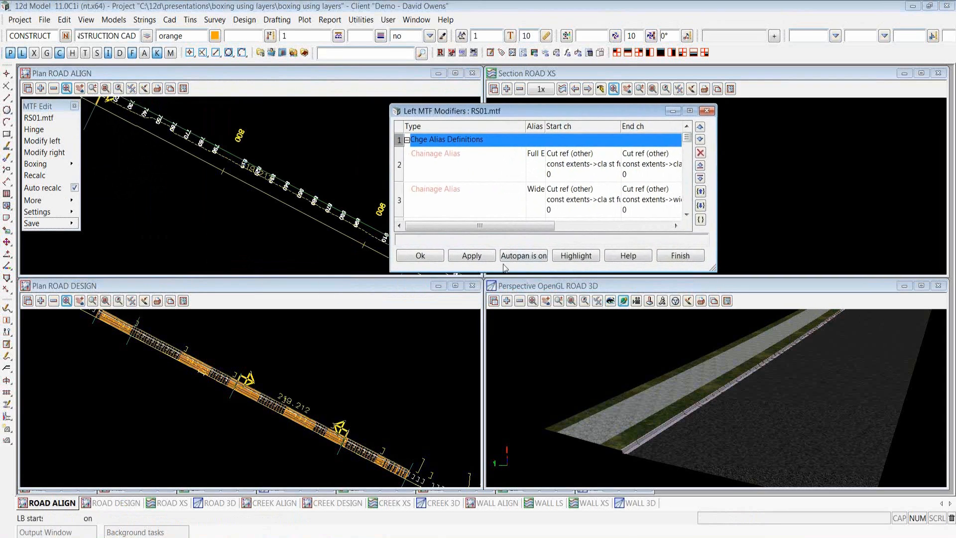
drag(390, 268, 311, 413)
drag(330, 272, 330, 448)
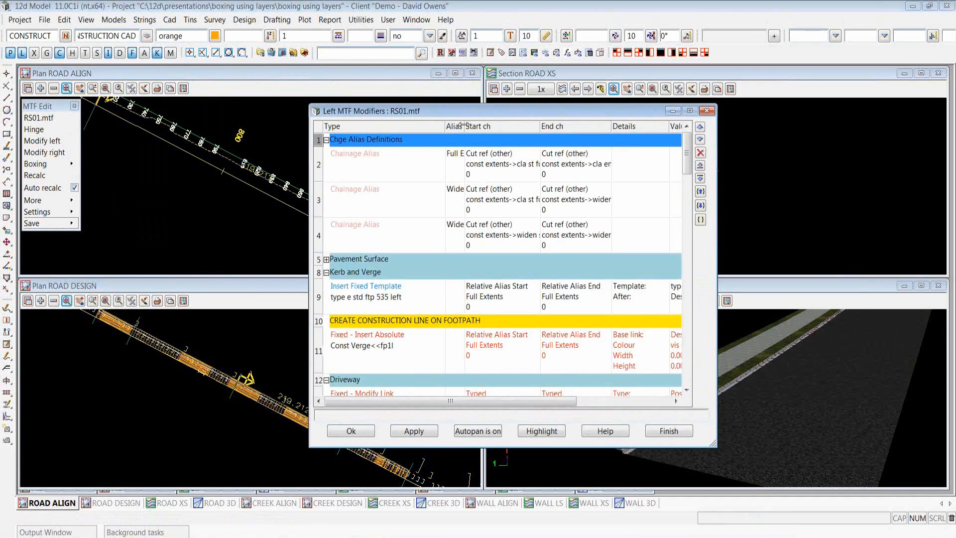
drag(467, 127, 501, 128)
Examine the extents of the Full Extents and Widening 1 chainage aliases along the road in the ROAD ALIGN plan view.
click(468, 169)
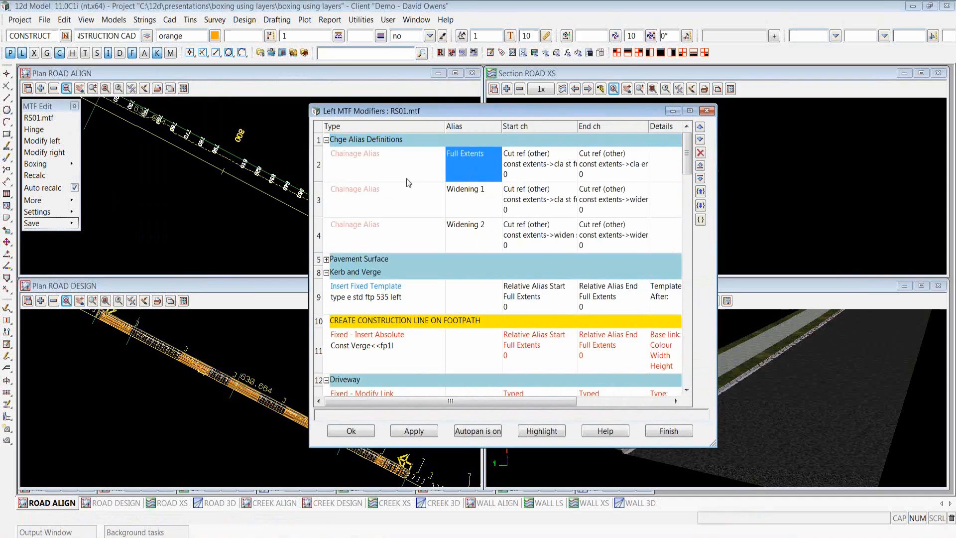
click(221, 91)
scroll(133, 190, down, 7)
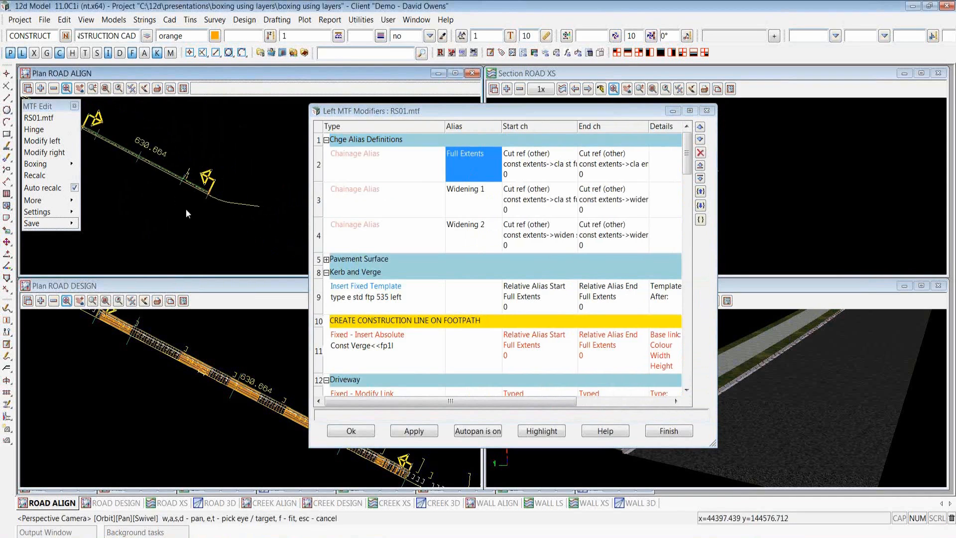
scroll(166, 180, up, 1)
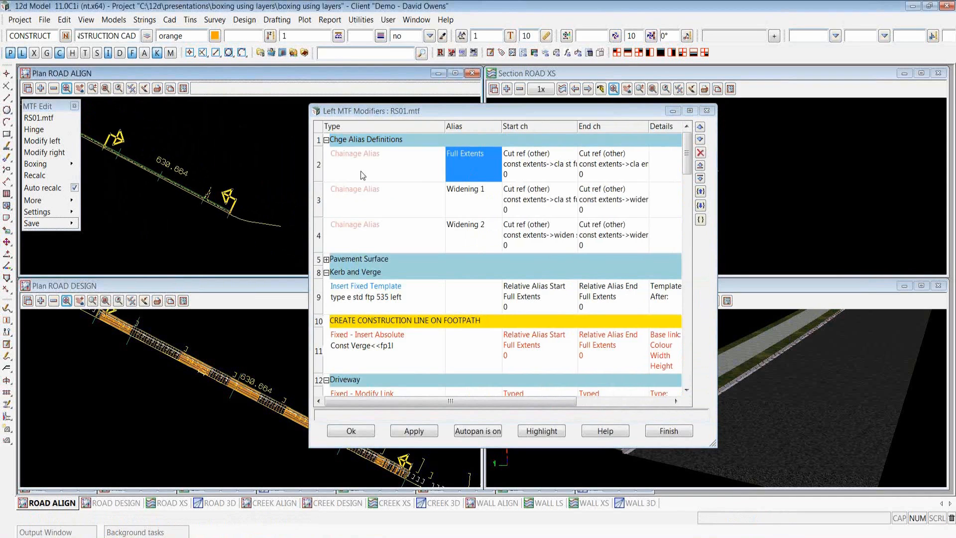
click(529, 160)
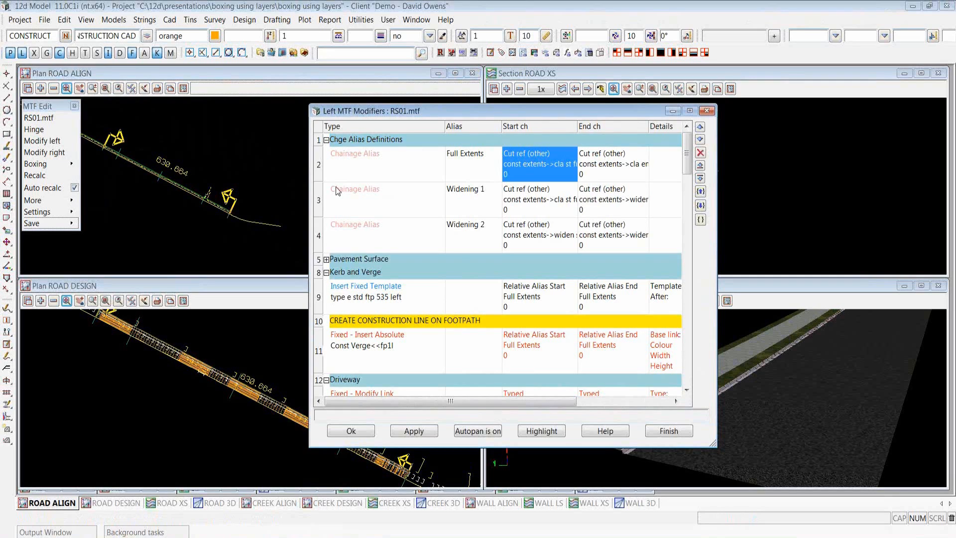
click(387, 199)
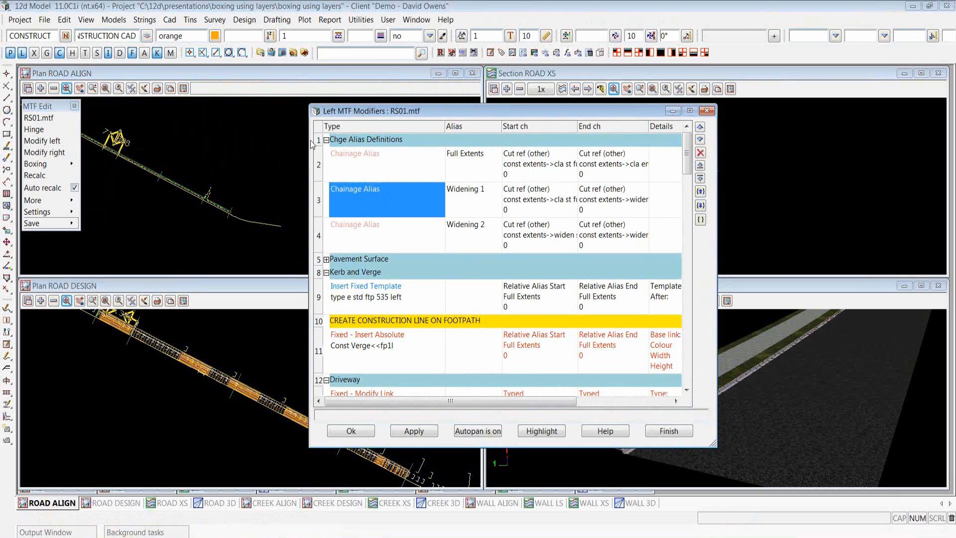
click(263, 82)
scroll(105, 152, up, 2)
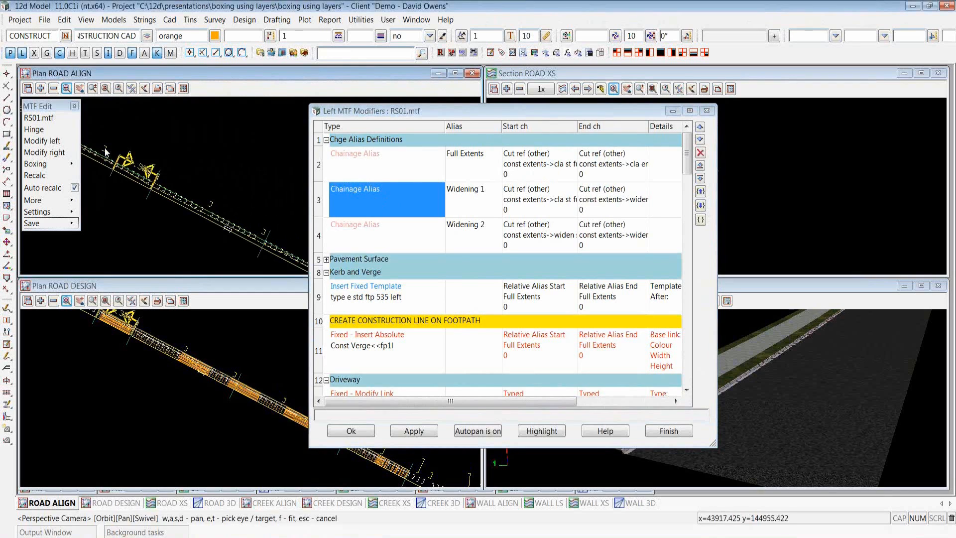
scroll(106, 152, up, 2)
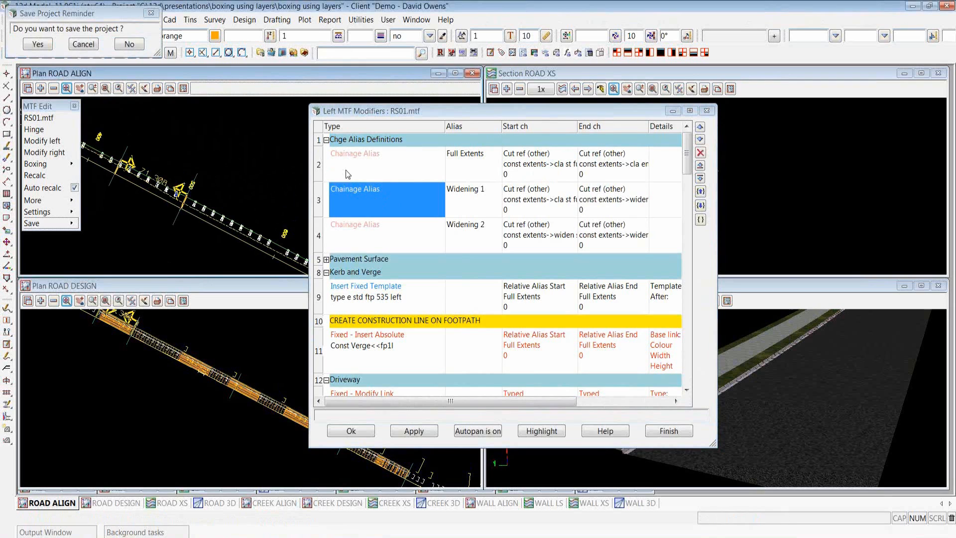
Collapse the Chge Alias Definitions group and expand the Pavement Surface group in the left modifiers.
click(326, 140)
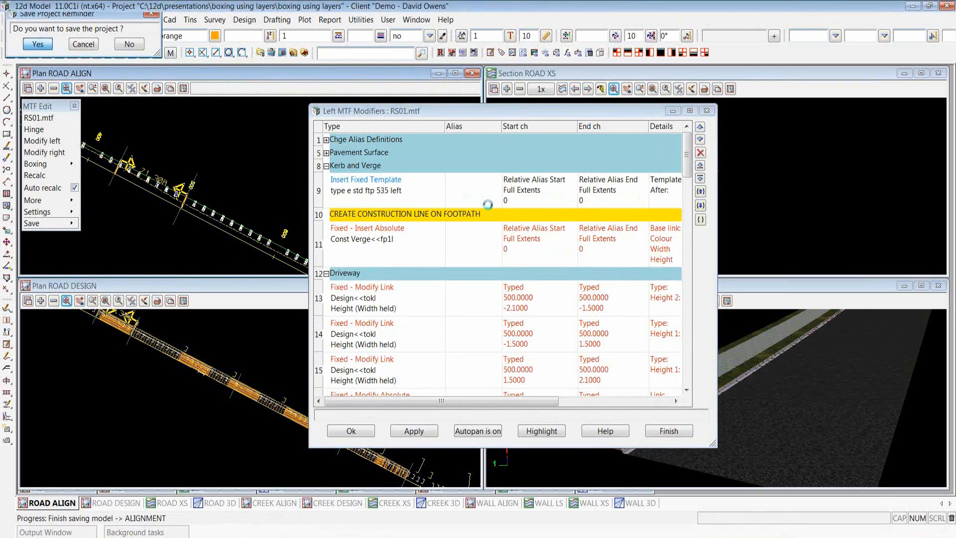
drag(484, 115, 301, 124)
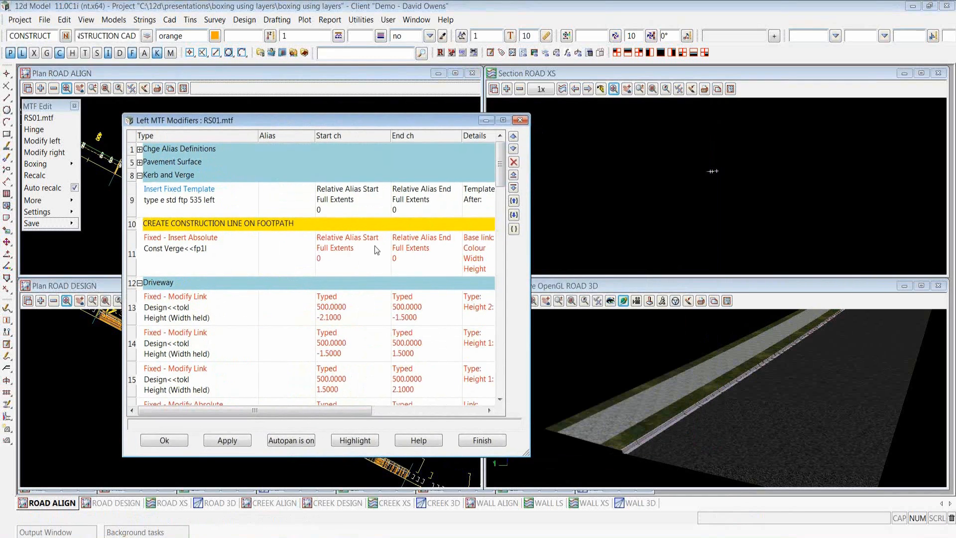
click(139, 162)
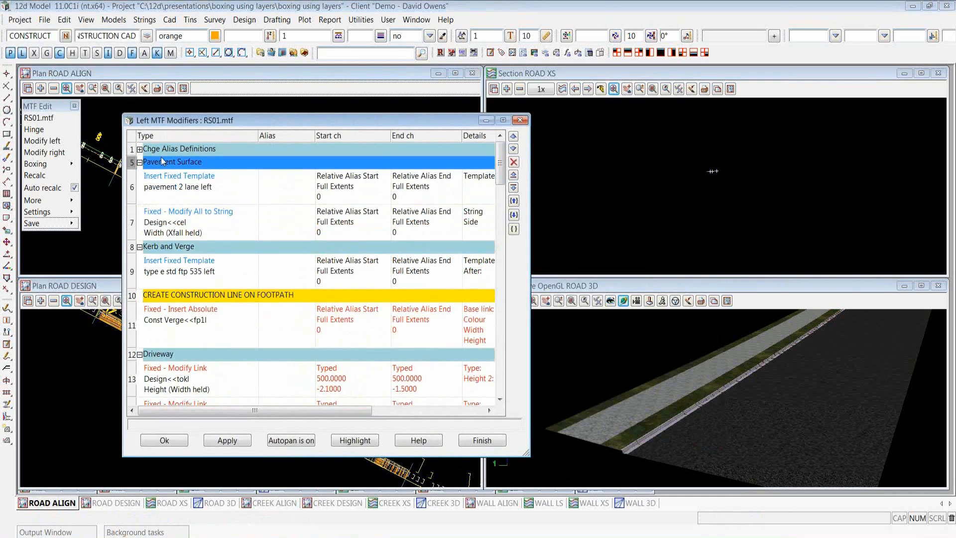
Review the pavement 2 lane left template, the Design<<cel string modifier and the type e std ftp 535 left template, including their plan extents.
click(185, 180)
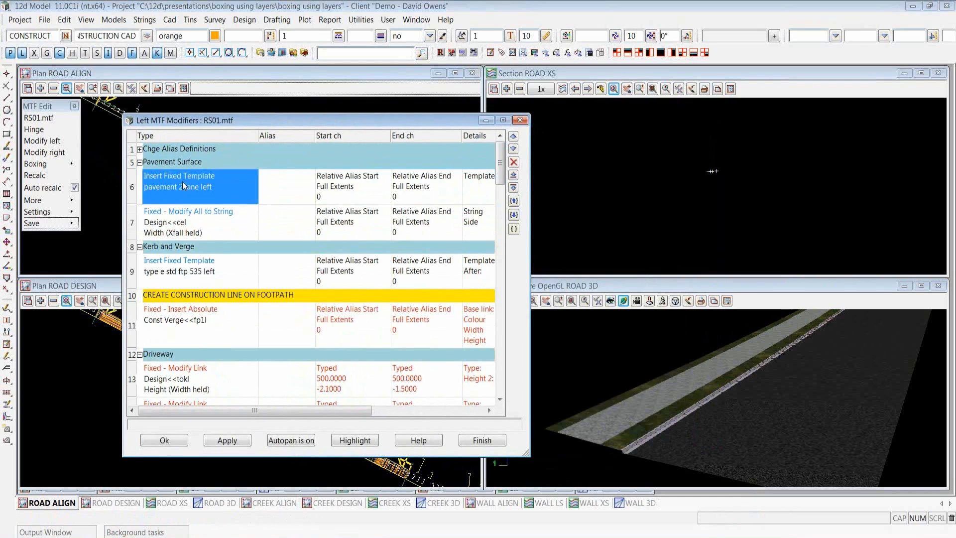
click(185, 223)
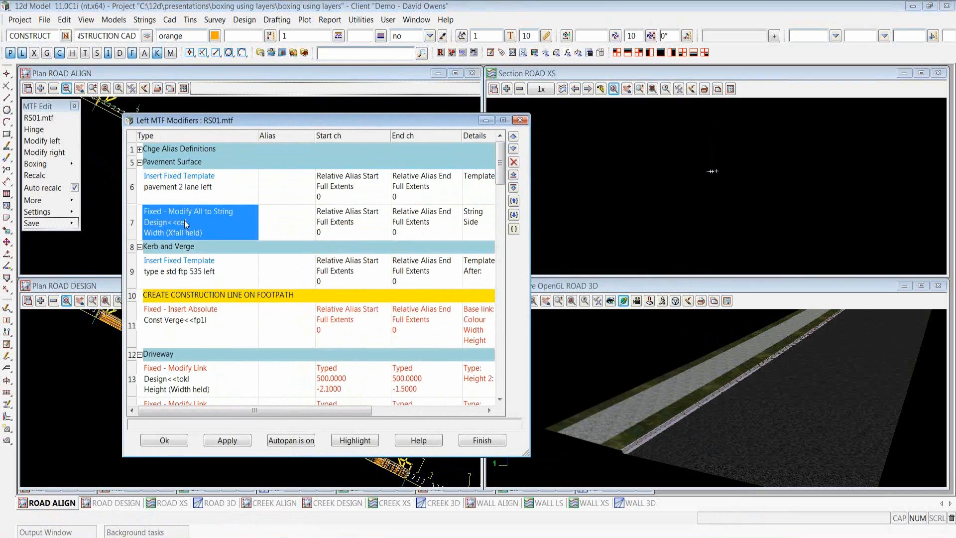
click(216, 269)
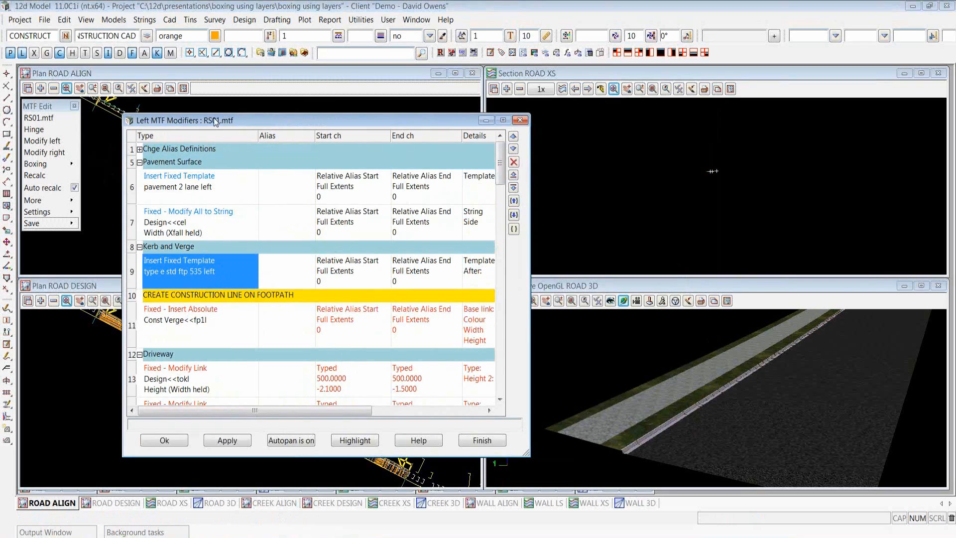
drag(216, 122, 465, 134)
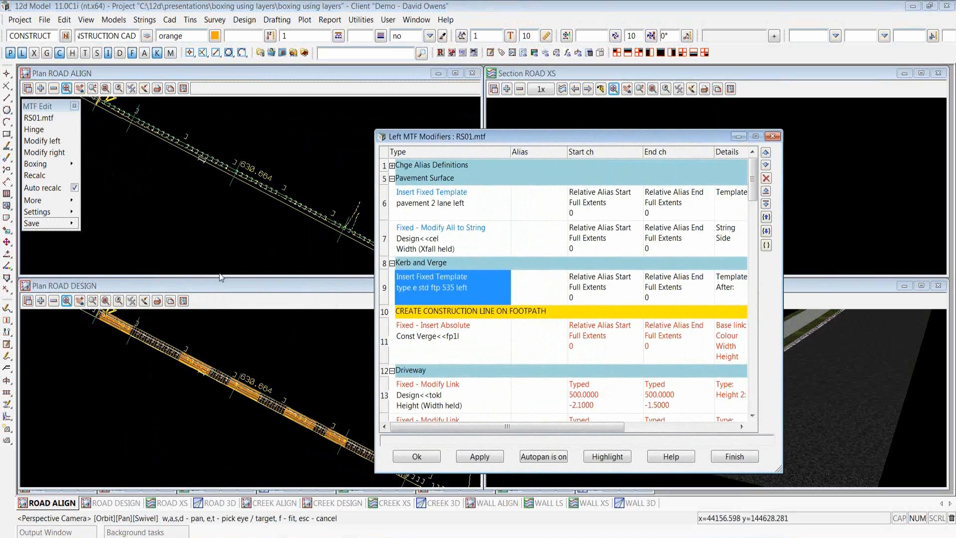
Widen the modifiers window and activate the Const Verge<<fp1l Fixed - Insert Absolute modifier for the footpath construction line.
double_click(445, 339)
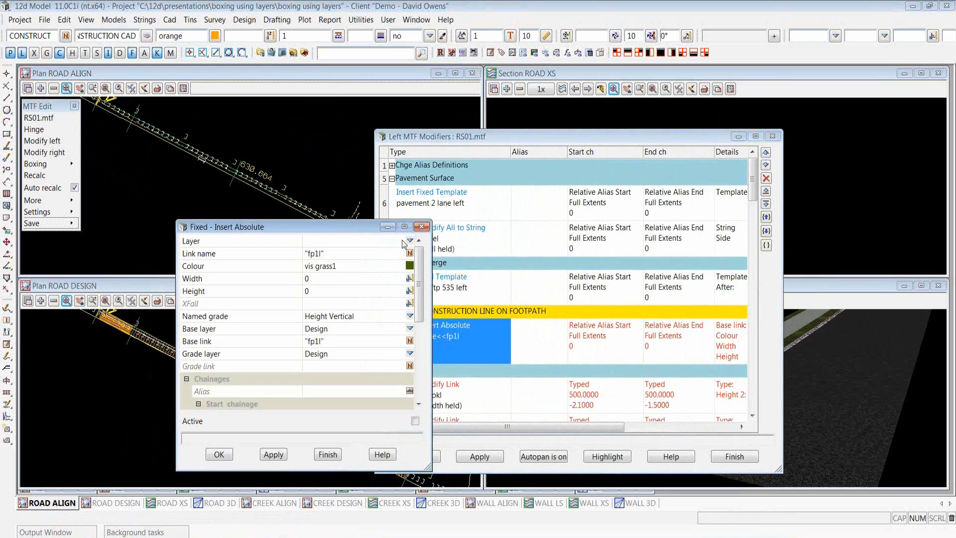
click(421, 226)
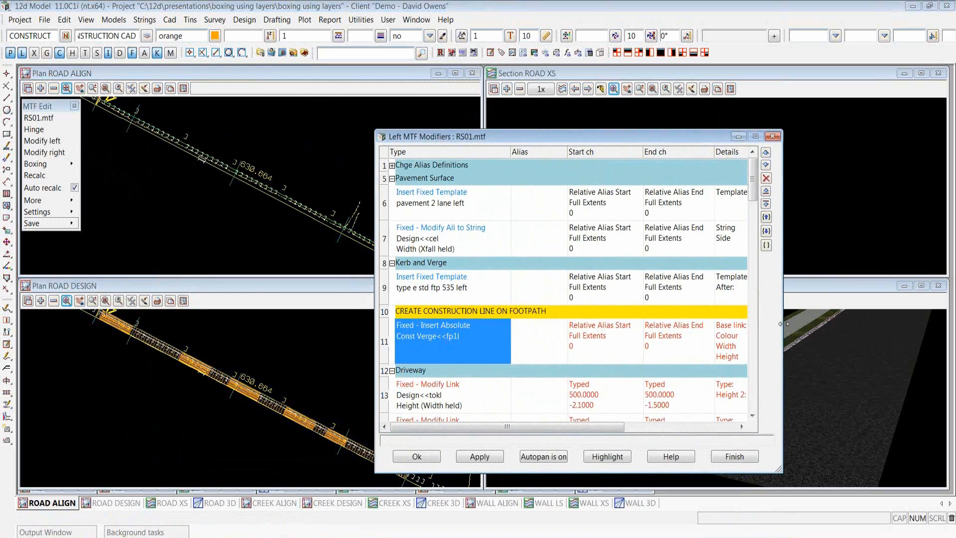
drag(783, 324, 905, 324)
click(866, 342)
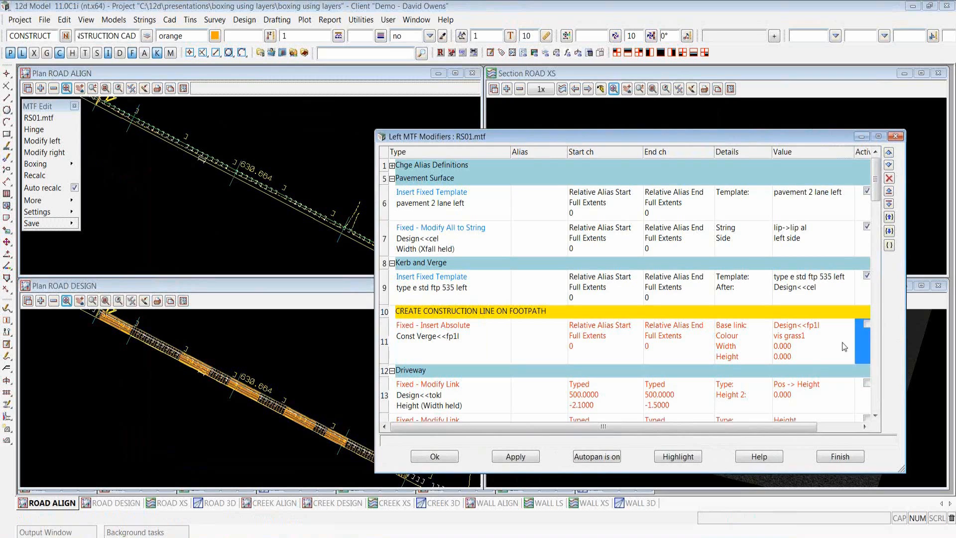
click(867, 325)
Review the Const Verge<<fp1l Fixed - Insert Absolute modifier's layer, link name, width, height and base link settings, then accept them.
double_click(457, 339)
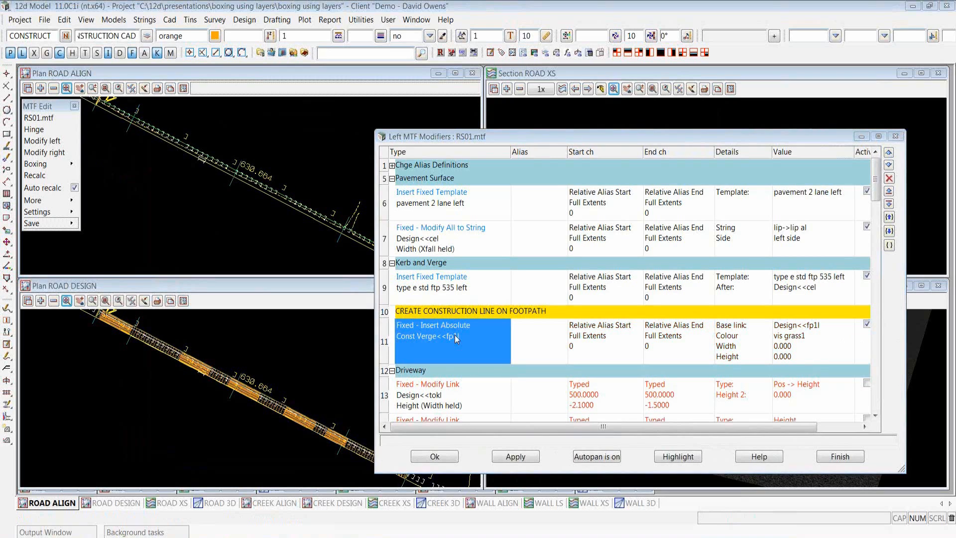
click(354, 243)
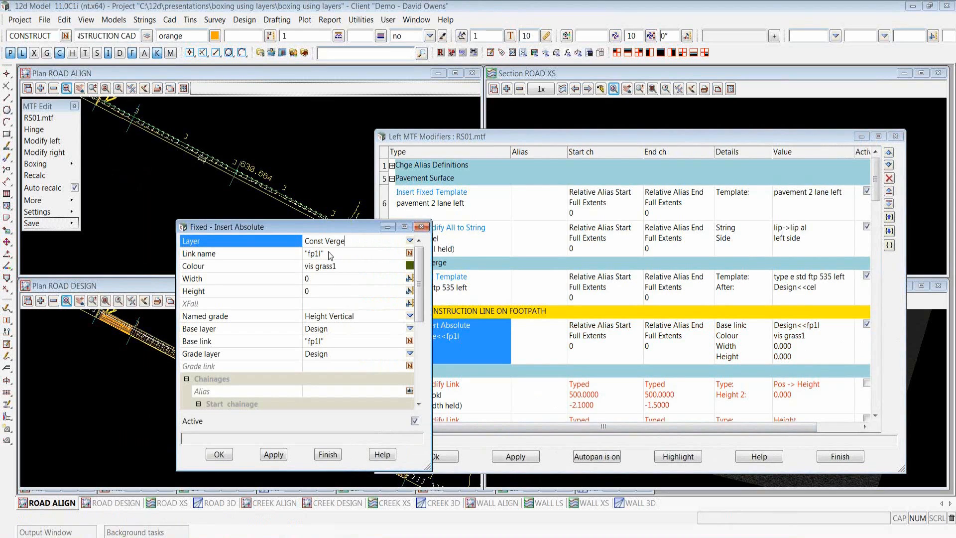
click(323, 279)
click(318, 292)
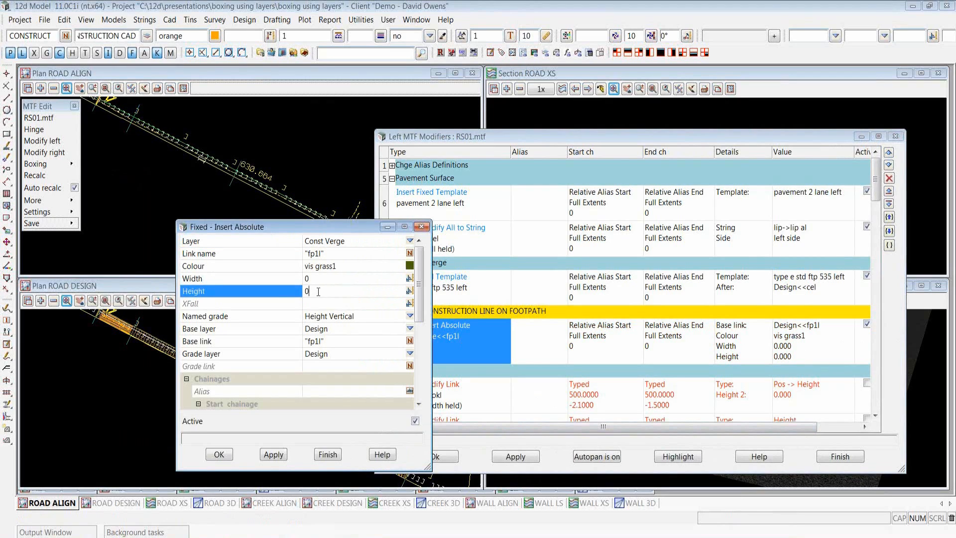
click(328, 330)
click(340, 341)
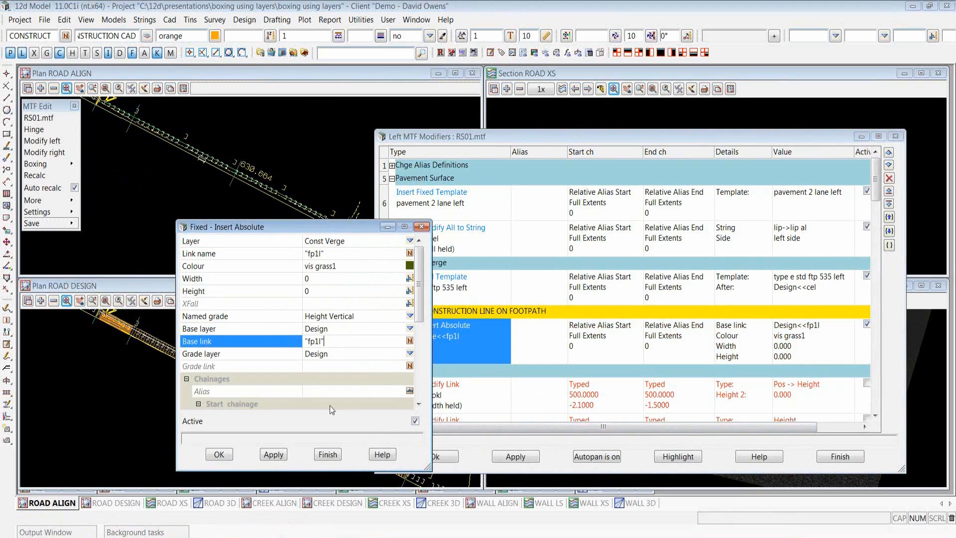
click(333, 254)
click(294, 342)
click(218, 454)
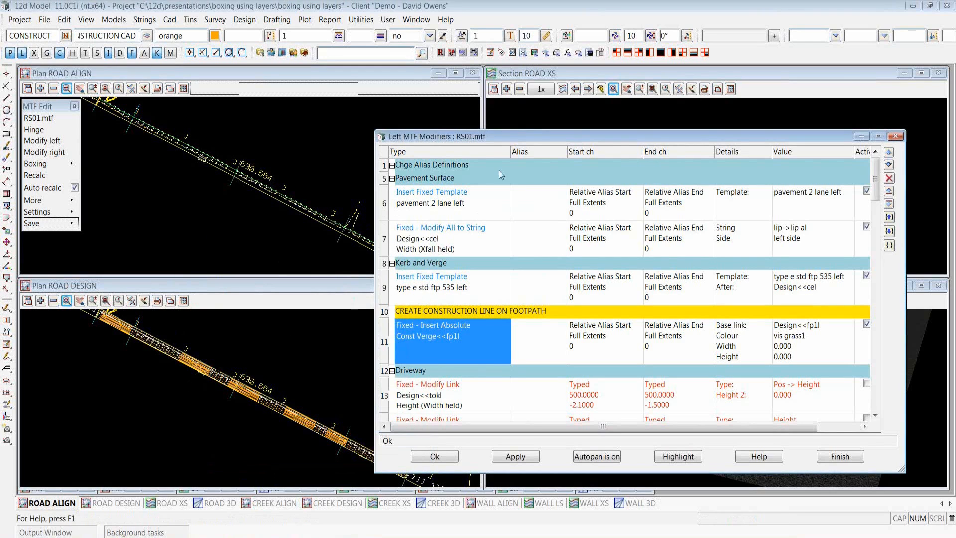
Activate the three Design<<tokl Fixed - Modify Link modifiers in the Driveway group around chainage 500 and apply the left modifiers.
drag(527, 139, 551, 117)
click(133, 327)
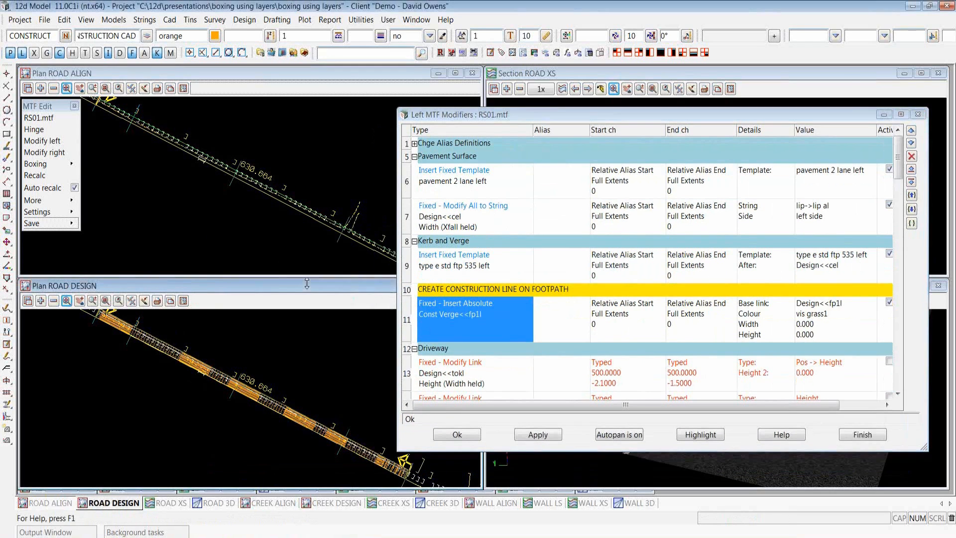
scroll(134, 327, up, 5)
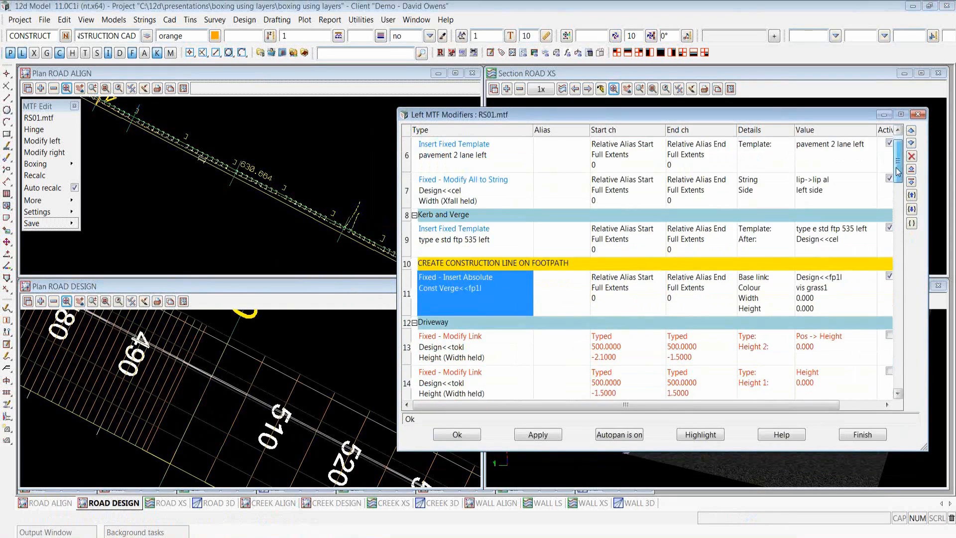
scroll(899, 166, down, 4)
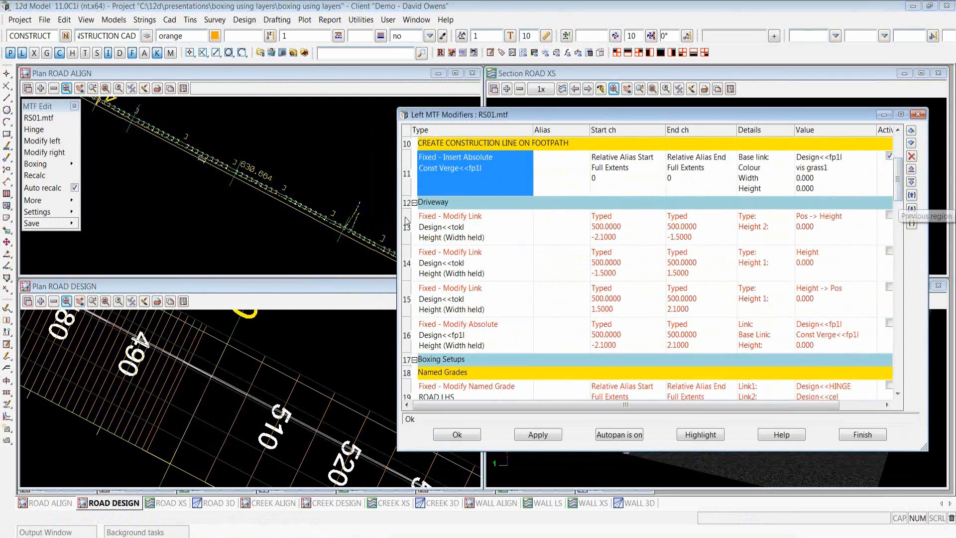
drag(398, 221, 351, 225)
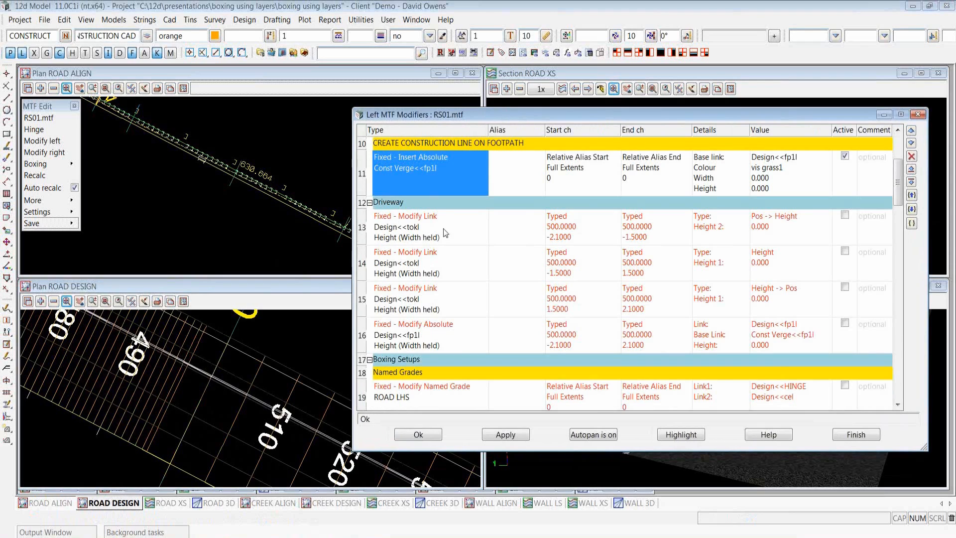
click(844, 215)
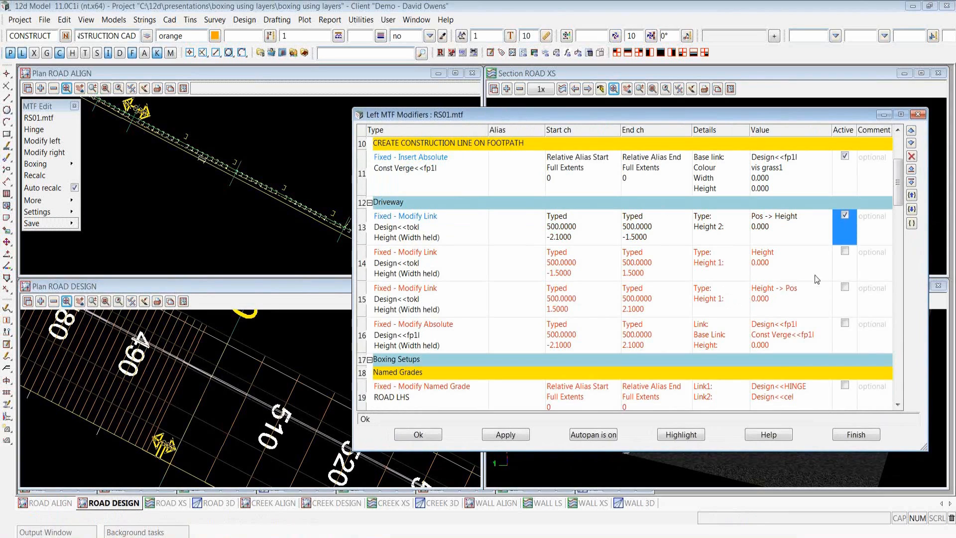
click(845, 252)
click(845, 288)
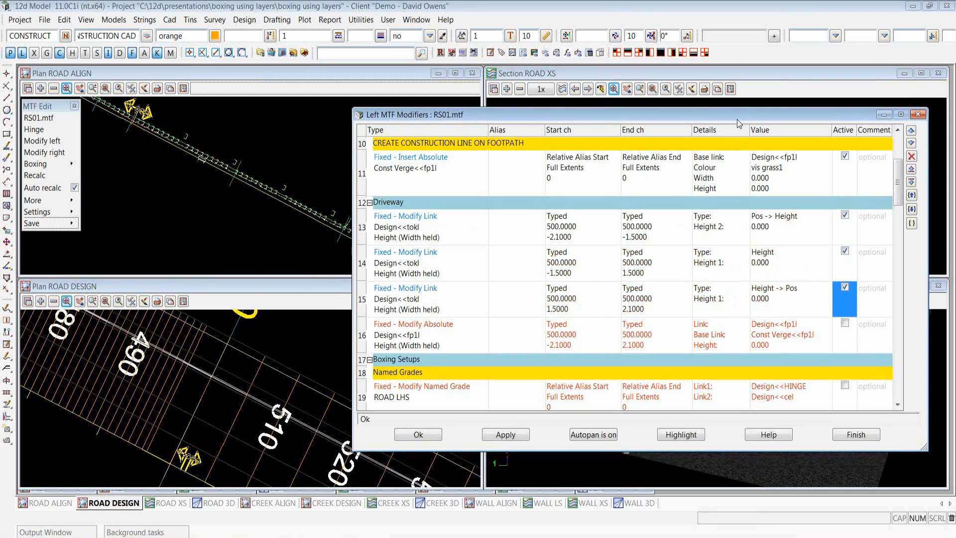
drag(734, 119, 397, 116)
click(165, 432)
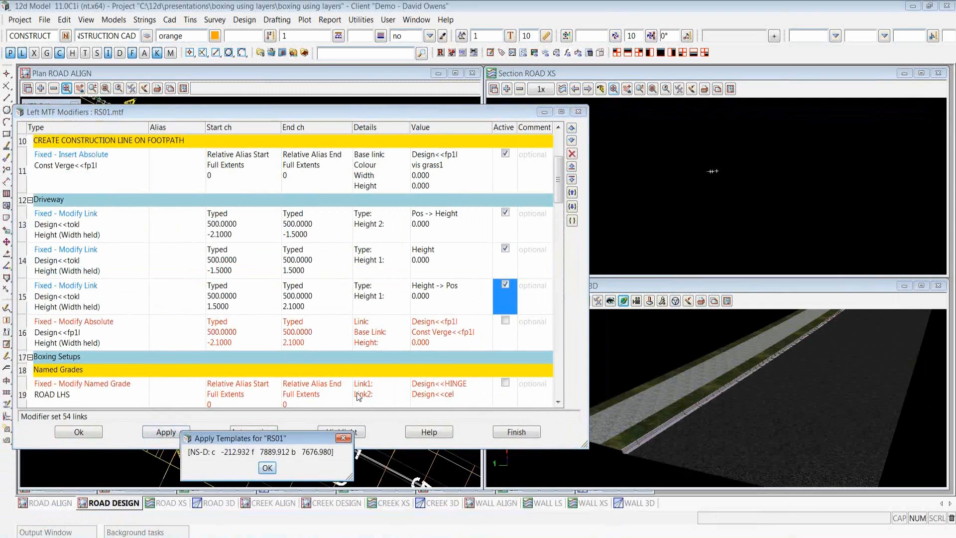
Profile the RS01 CROSS SECTIONS string at chainage 500 in the ROAD XS section view and examine its kerb and footpath.
click(543, 112)
click(561, 90)
click(579, 130)
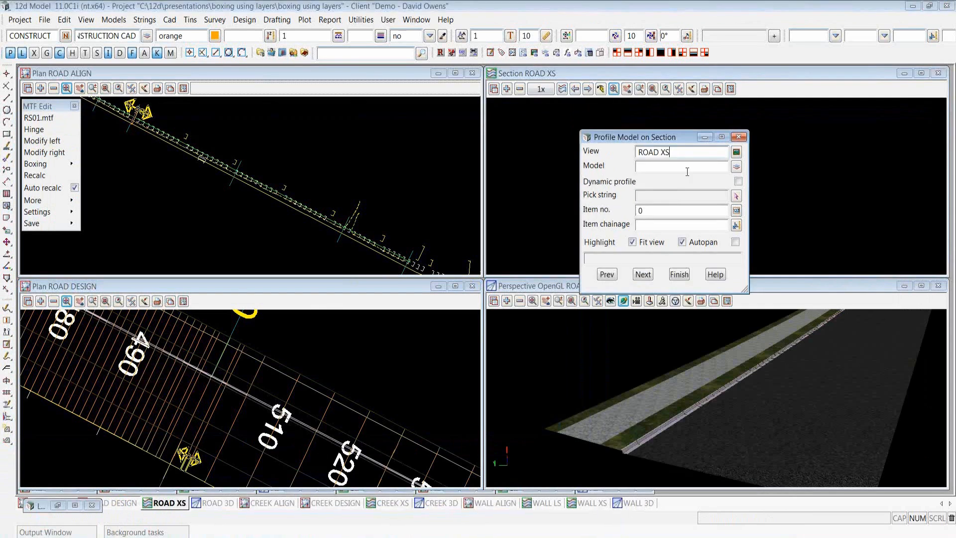
click(736, 196)
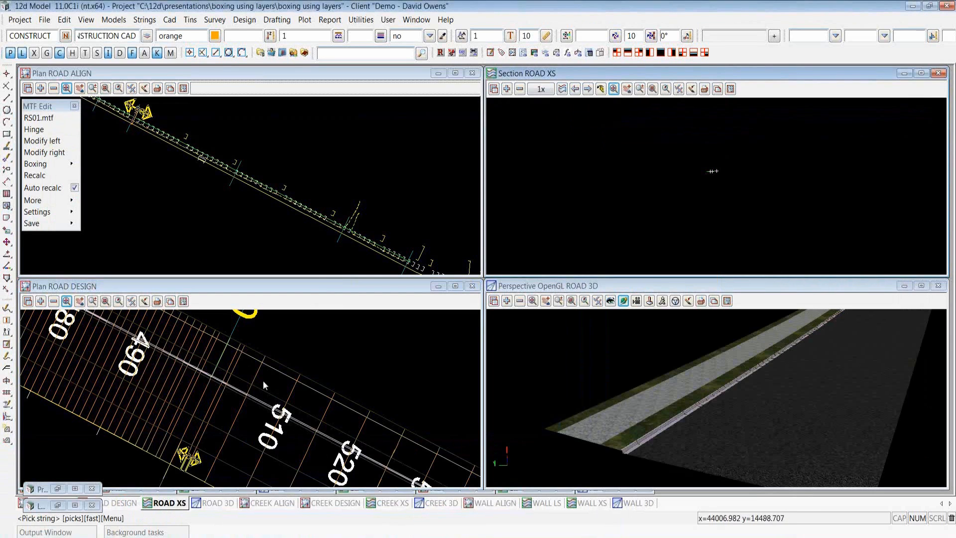
click(232, 357)
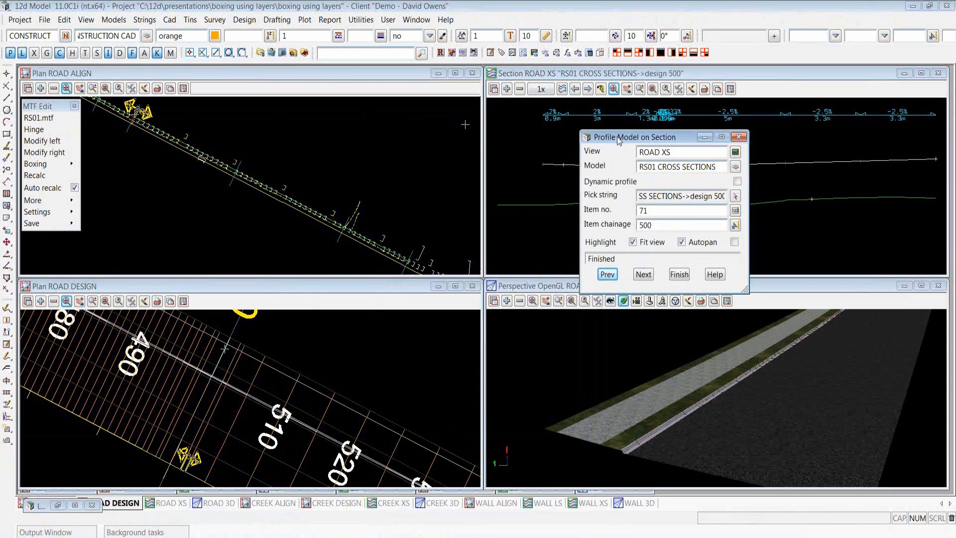
drag(617, 139, 317, 121)
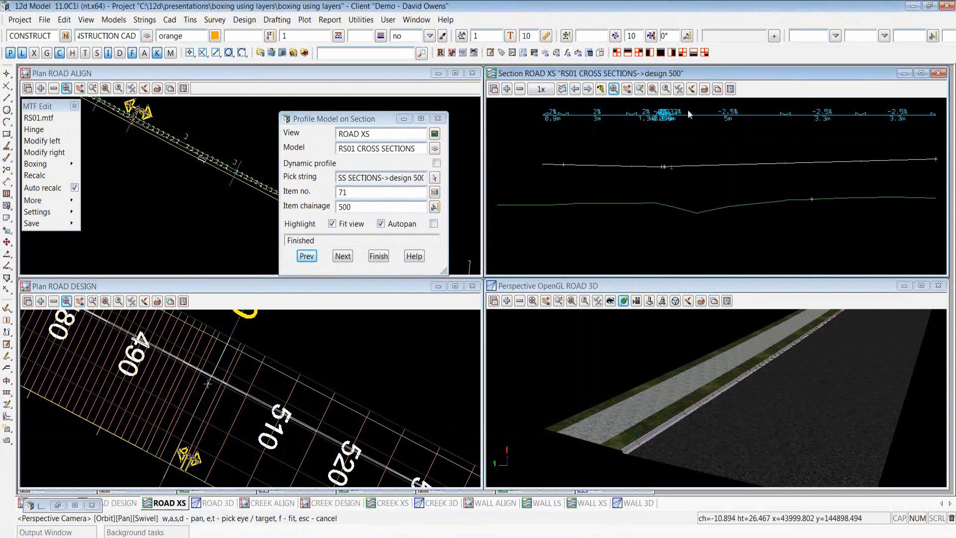
scroll(669, 168, up, 2)
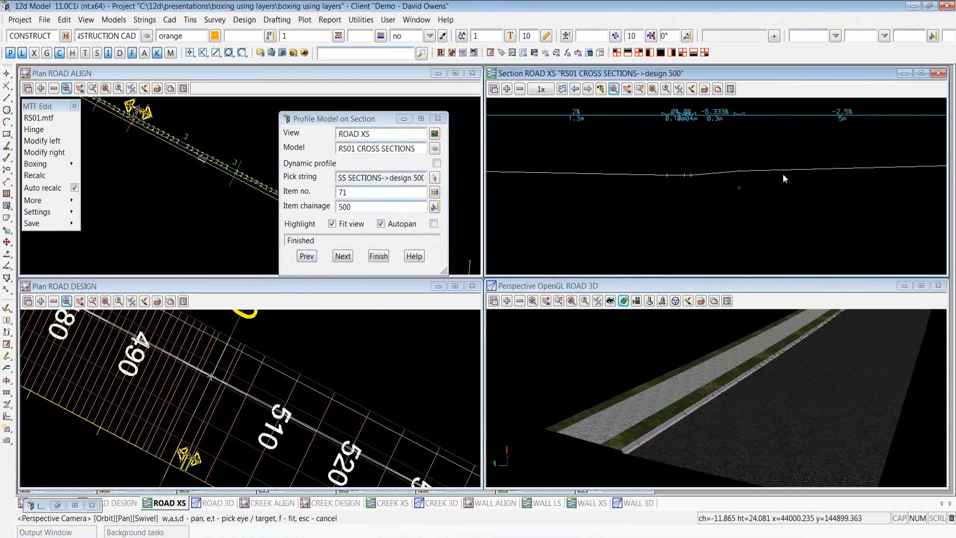
scroll(818, 188, down, 2)
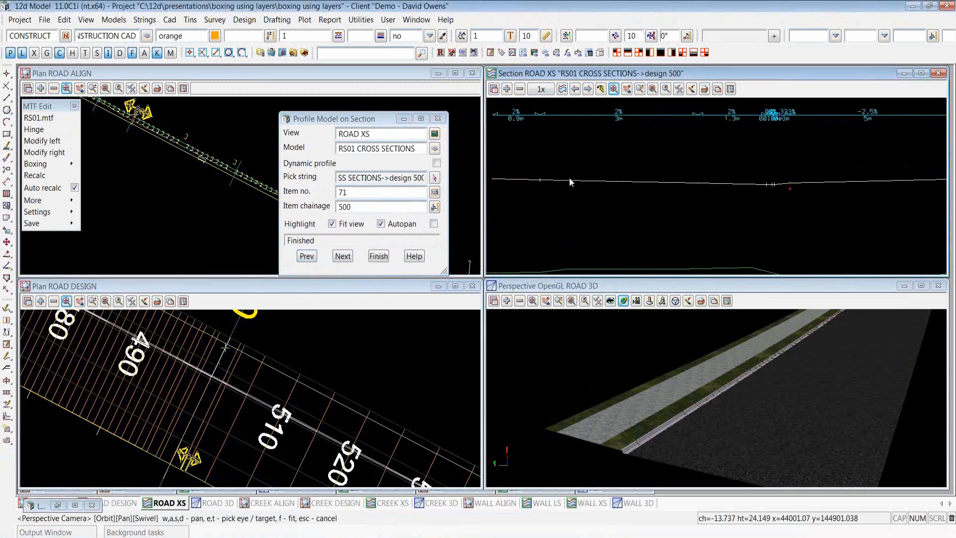
scroll(704, 175, down, 1)
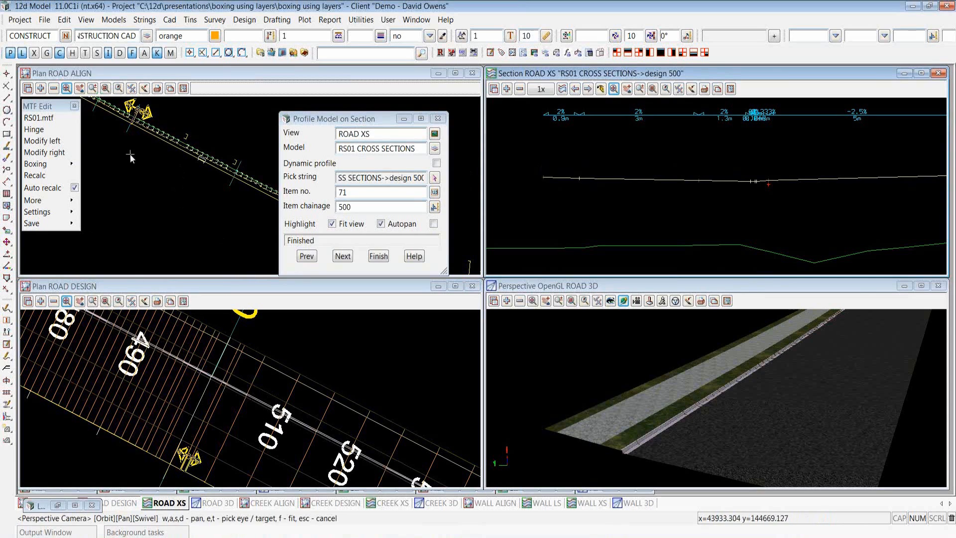
Reopen the left modifiers and review the Design<<fp1l Fixed - Modify Absolute modifier's link name, base layer, height and chainage settings.
click(58, 505)
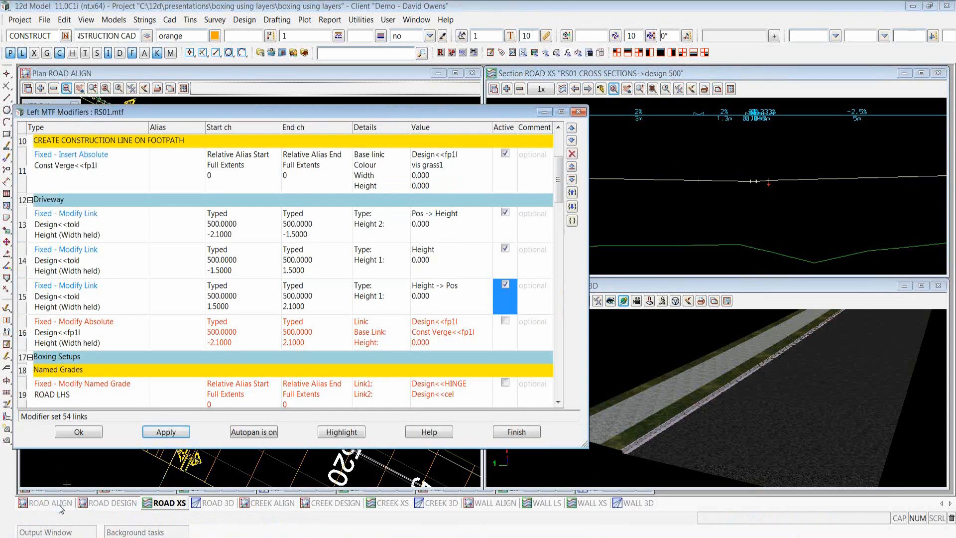
double_click(91, 332)
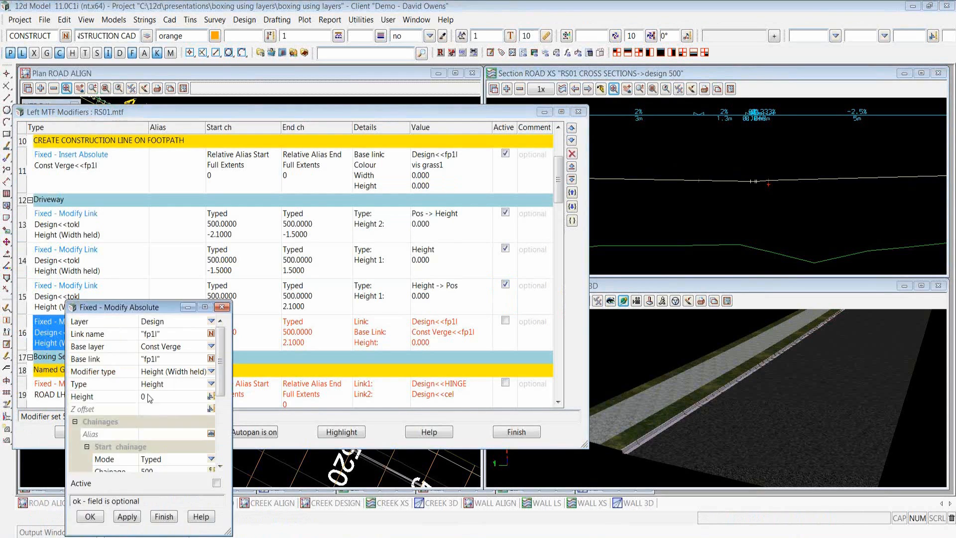
drag(227, 302, 359, 103)
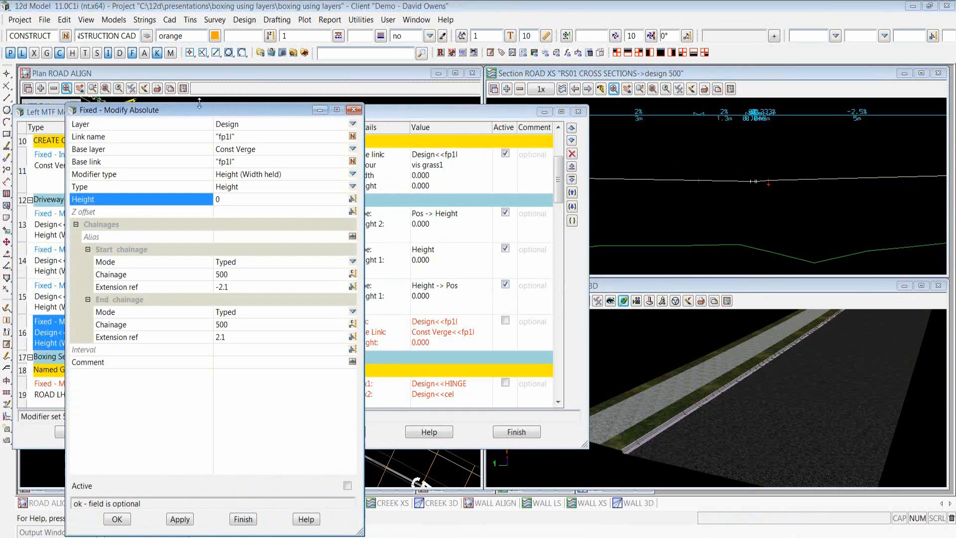
click(255, 137)
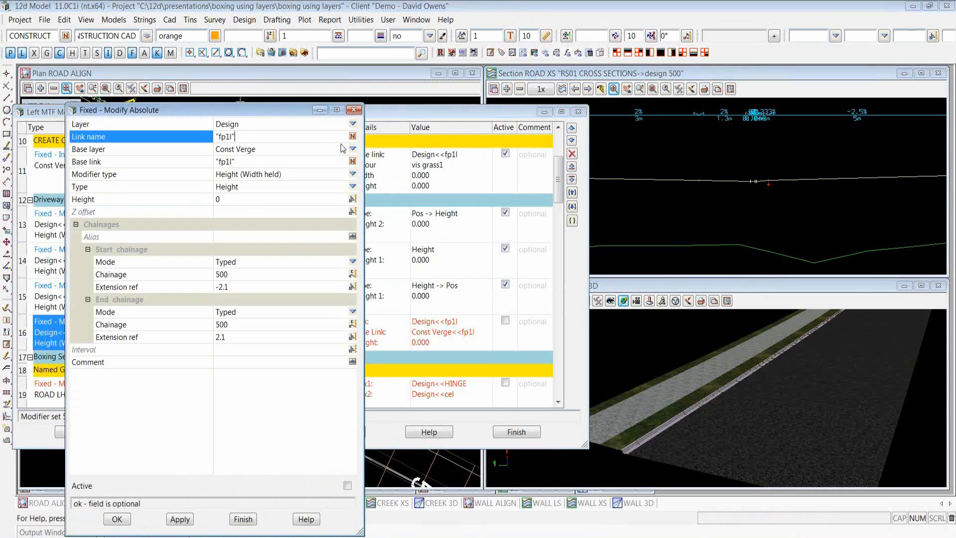
click(285, 150)
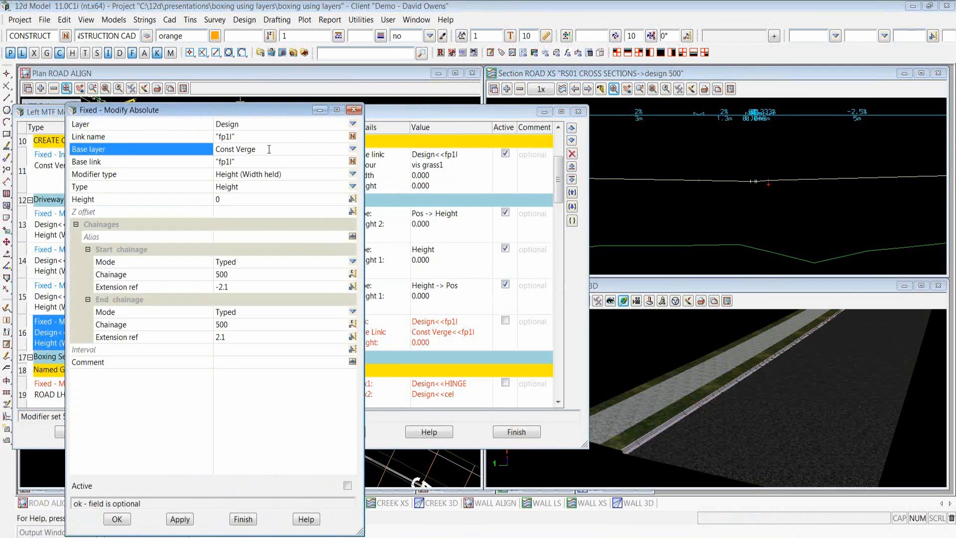
click(235, 199)
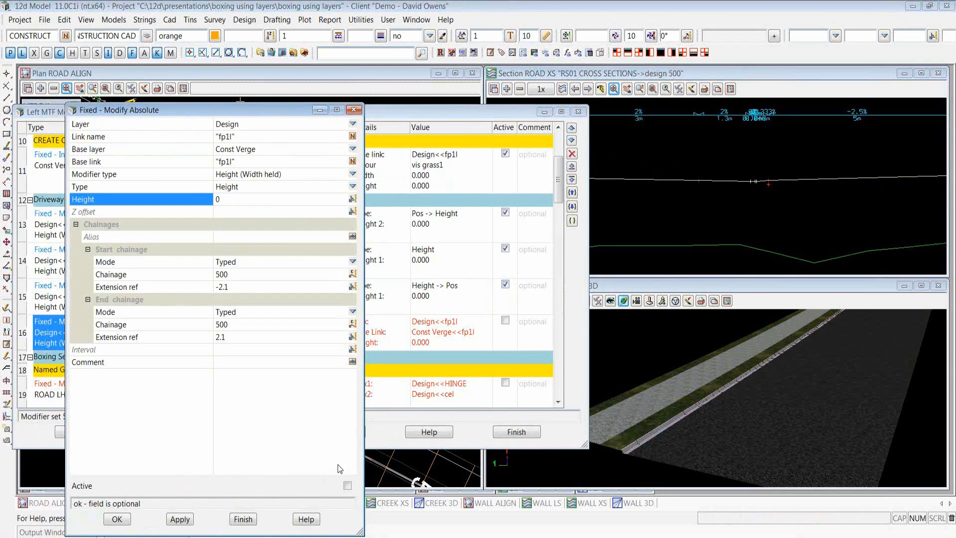
Activate the Design<<fp1l Fixed - Modify Absolute modifier, apply it and accept its settings.
click(347, 486)
click(180, 519)
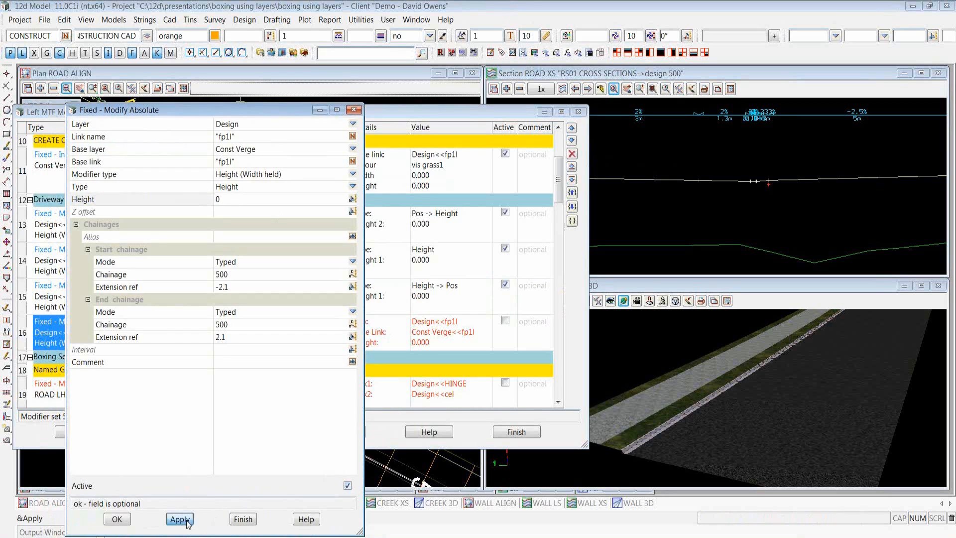
click(243, 519)
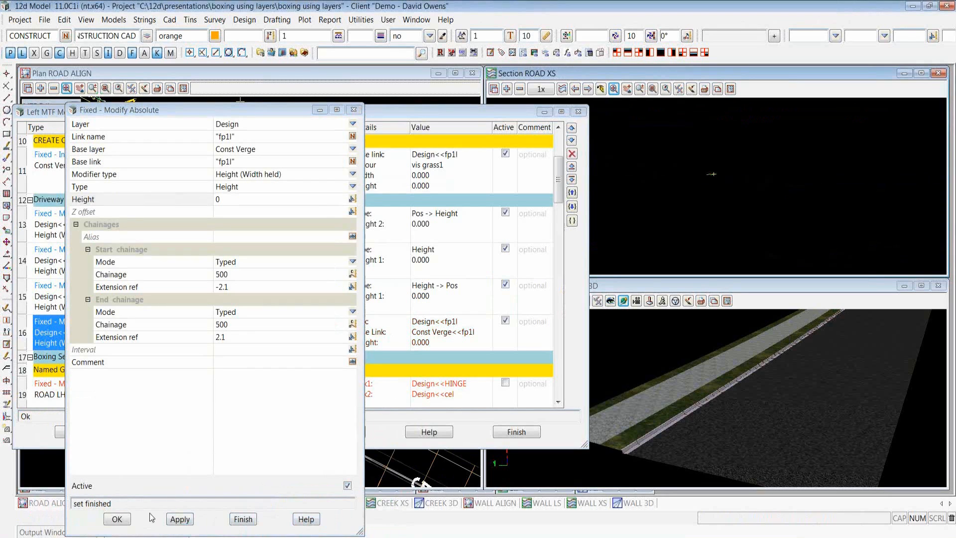
click(117, 519)
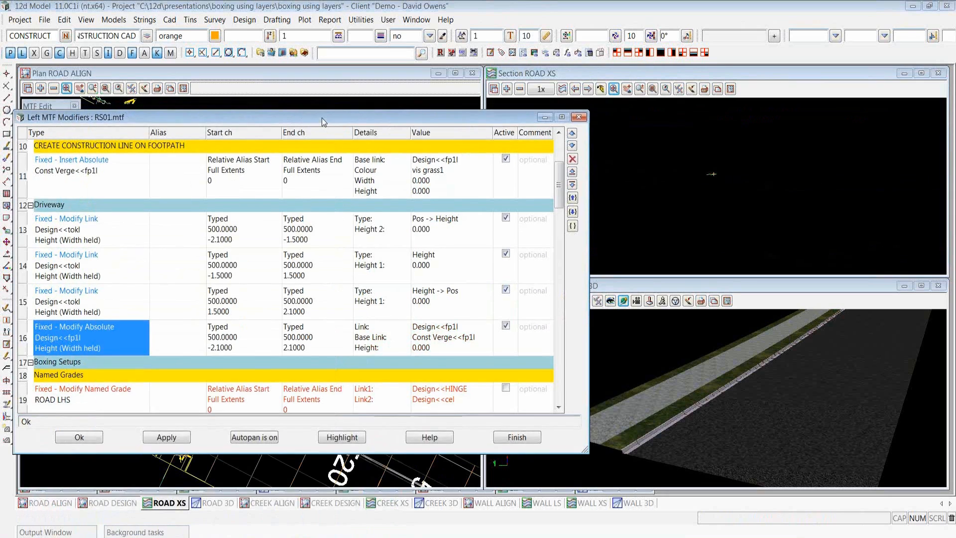
Profile the chainage 500 cross section again in ROAD XS and examine the driveway shape between the kerb and footpath.
drag(321, 118, 311, 172)
drag(377, 120, 781, 317)
click(811, 393)
key(Return)
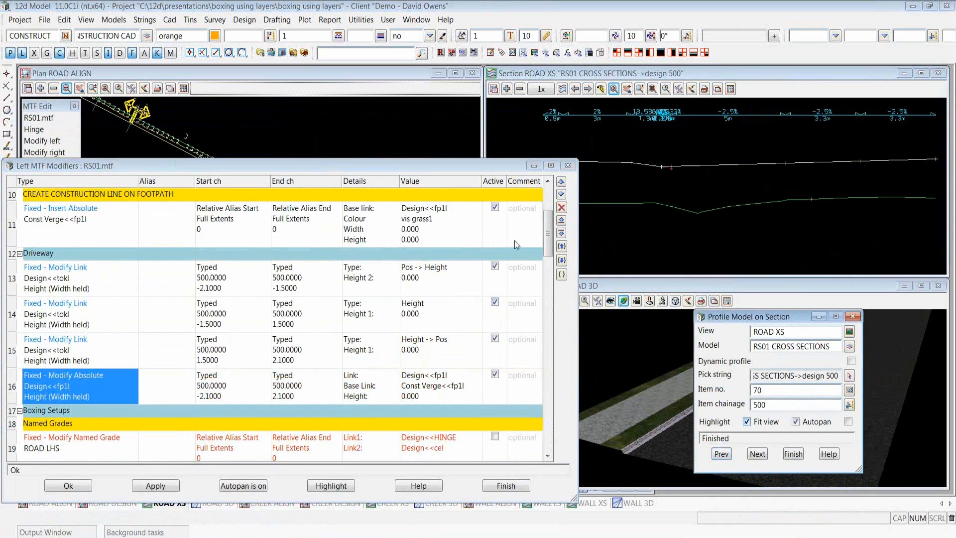
drag(445, 170, 355, 153)
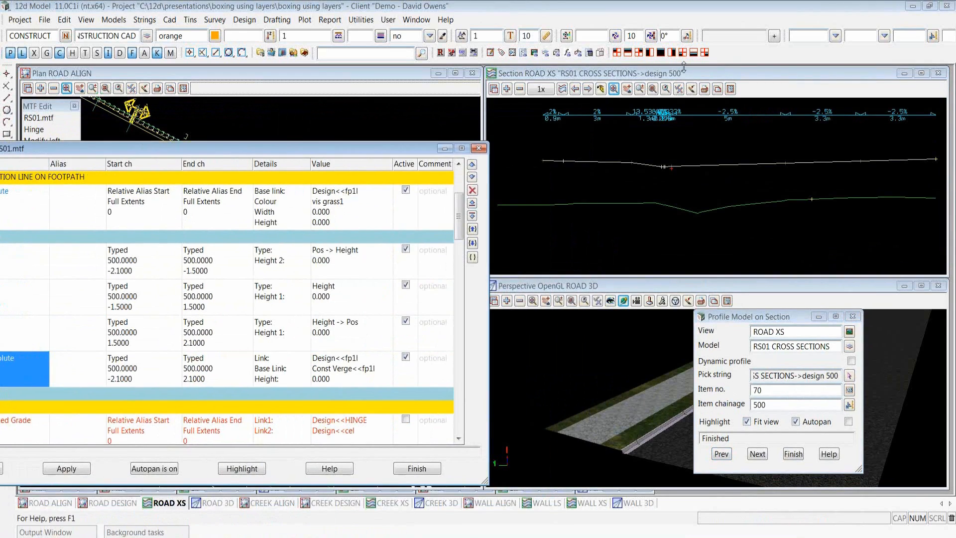
scroll(629, 127, up, 3)
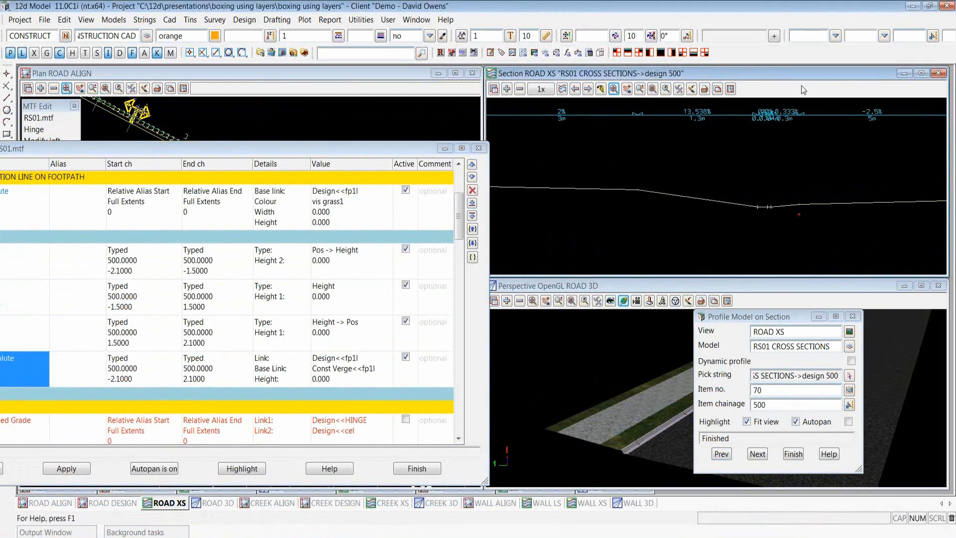
scroll(829, 154, down, 1)
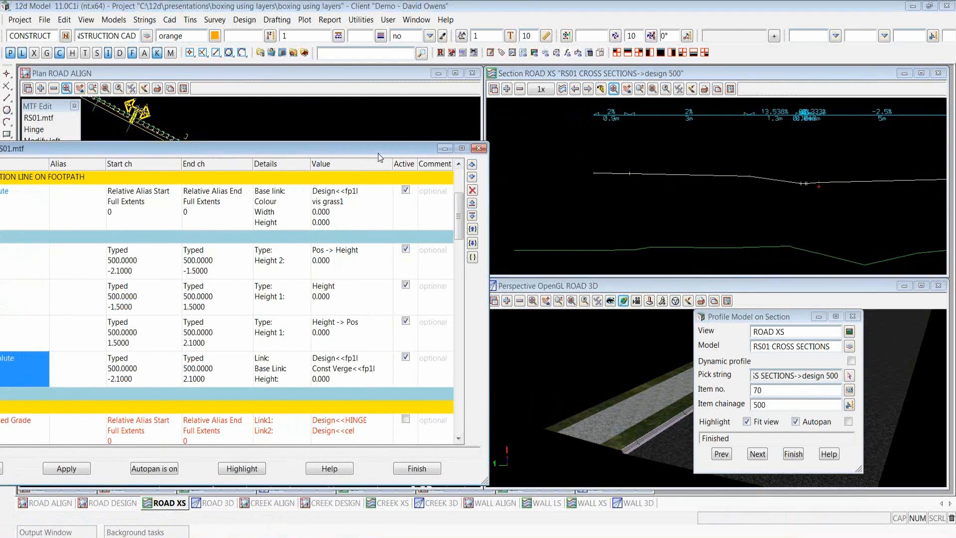
drag(377, 153, 496, 143)
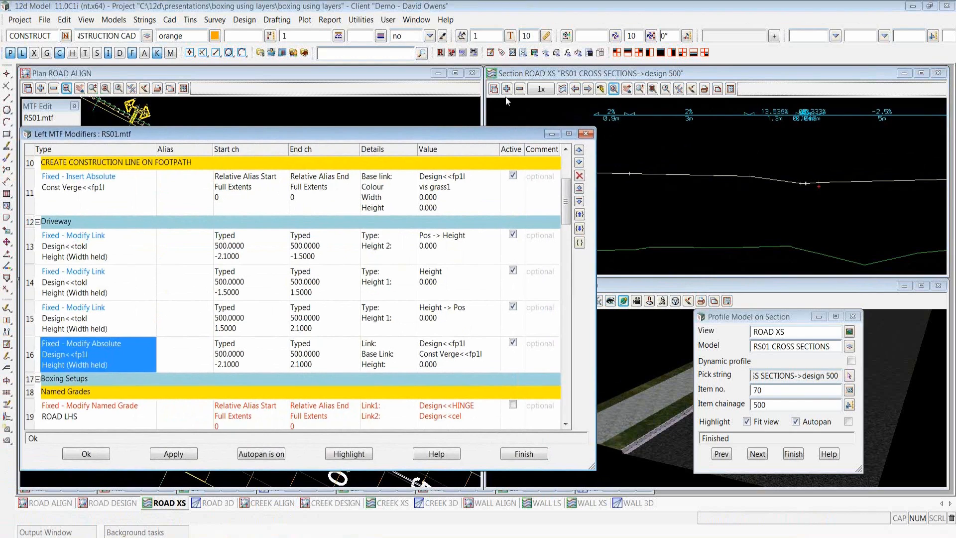
Collapse the Driveway group and activate the ROAD LHS Fixed - Modify Named Grade modifier under Boxing Setups.
click(38, 221)
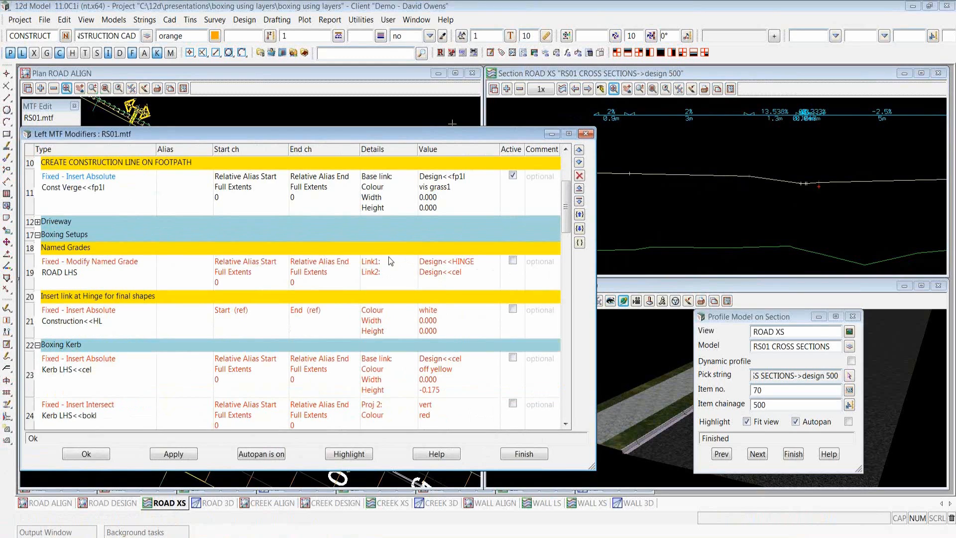
click(511, 262)
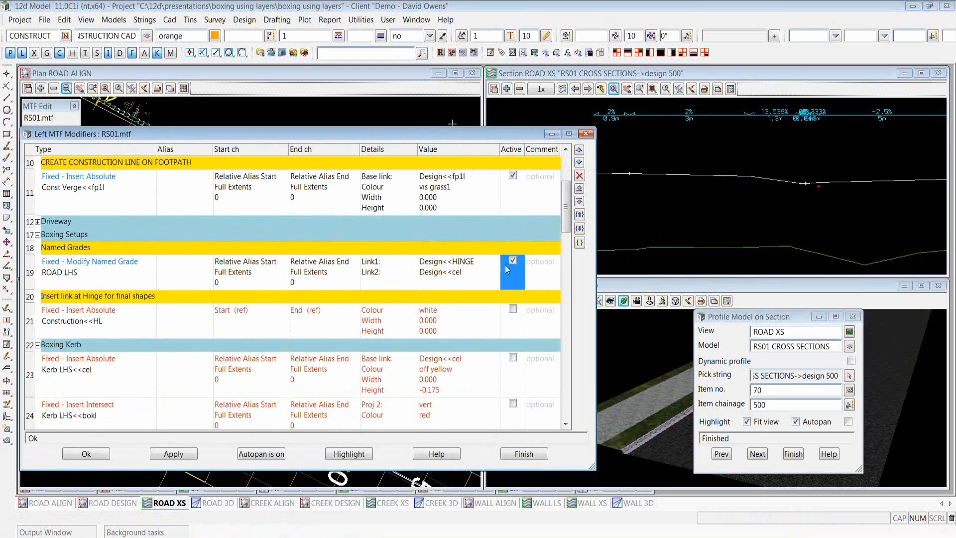
Review the ROAD LHS named grade modifier's layers and links against the cross section and accept its settings.
double_click(116, 270)
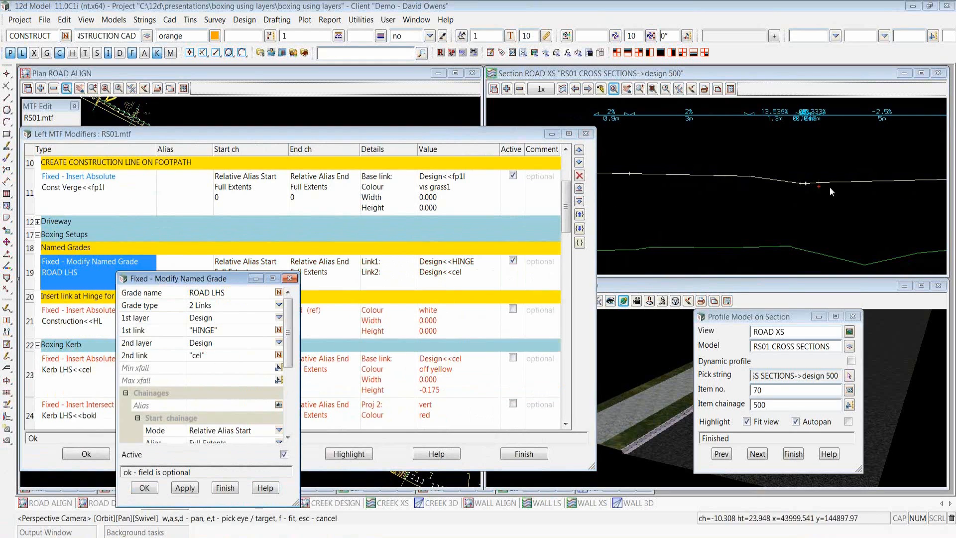
click(795, 176)
scroll(666, 185, down, 3)
scroll(847, 194, up, 2)
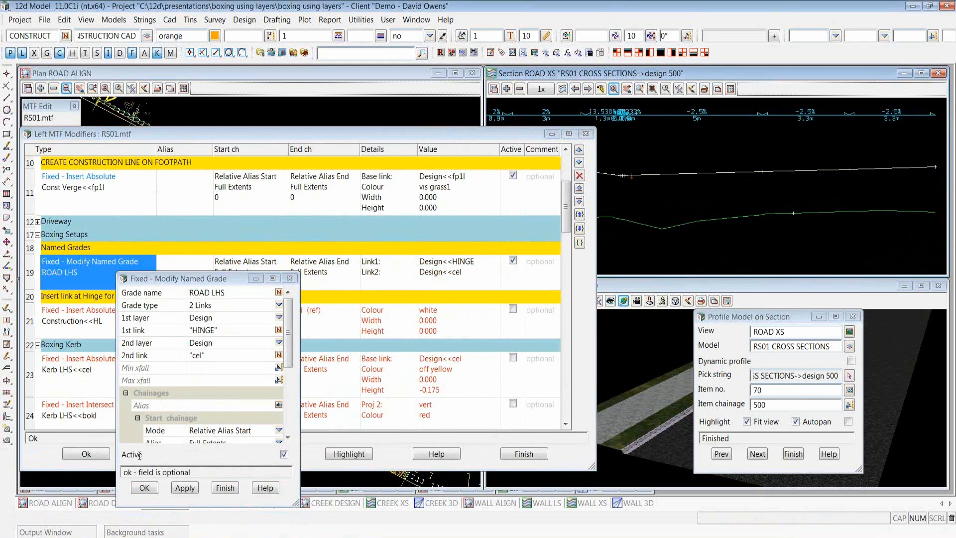
click(145, 488)
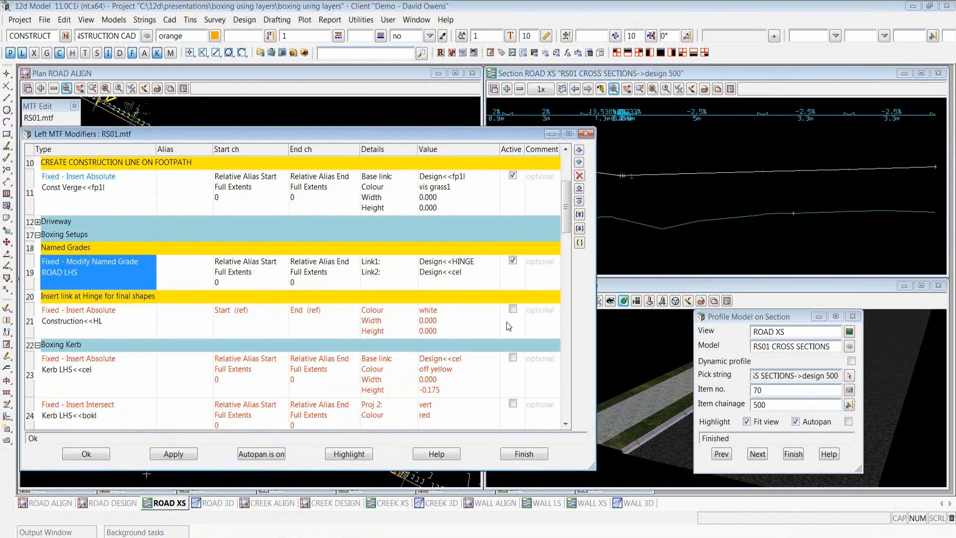
Activate the Construction<<HL hinge modifier and the Kerb LHS<<cel Fixed - Insert Absolute modifier under Boxing Kerb.
click(512, 310)
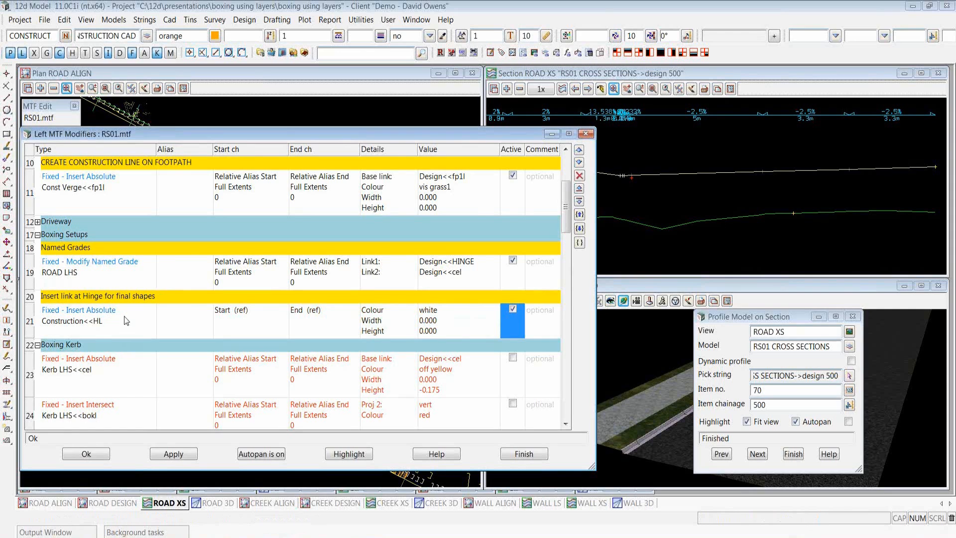
scroll(106, 311, down, 5)
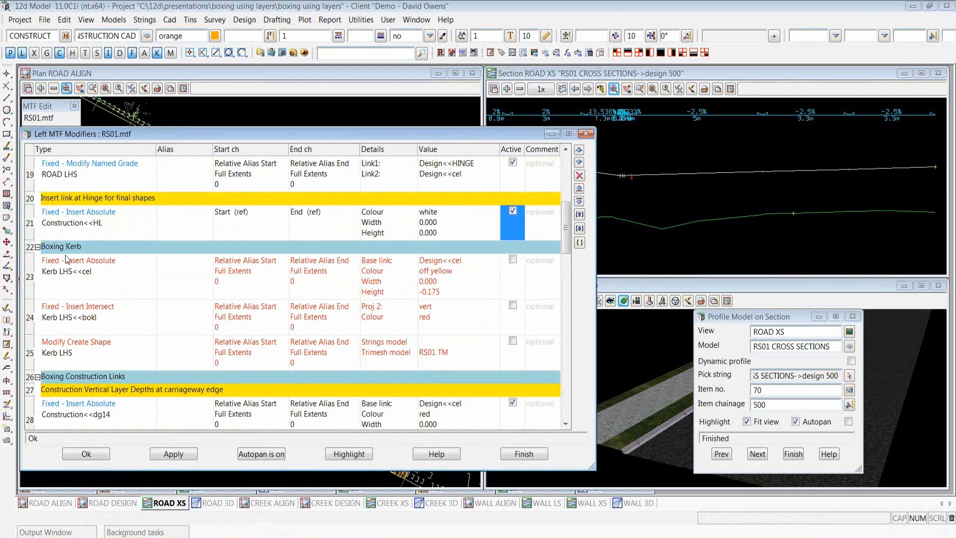
click(513, 259)
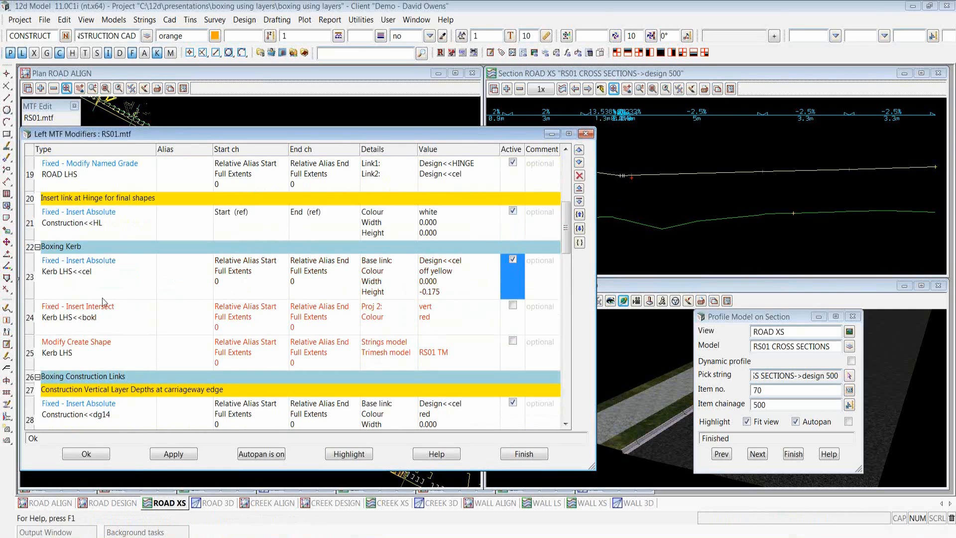
Review the Kerb LHS<<cel modifier's height, base link and layer, and accept its settings.
click(97, 278)
double_click(97, 278)
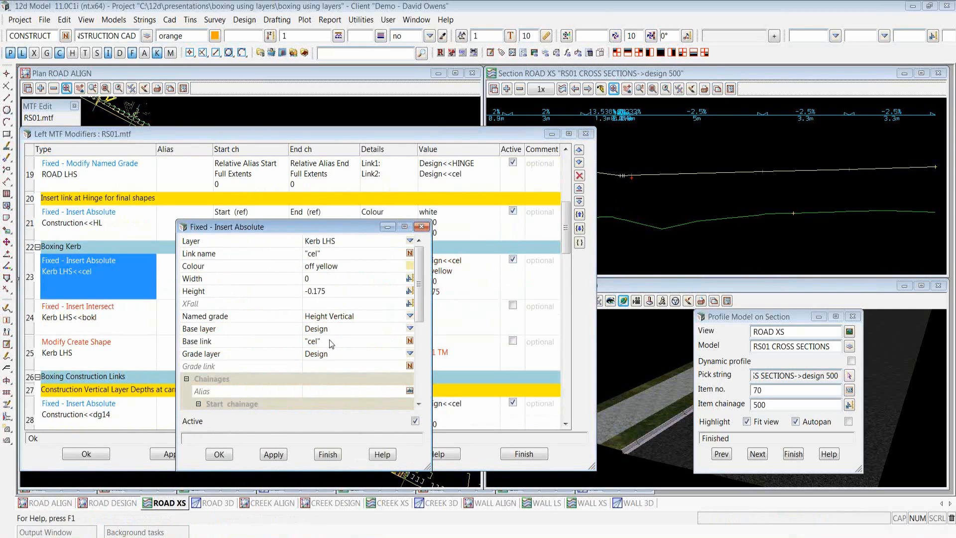
click(305, 291)
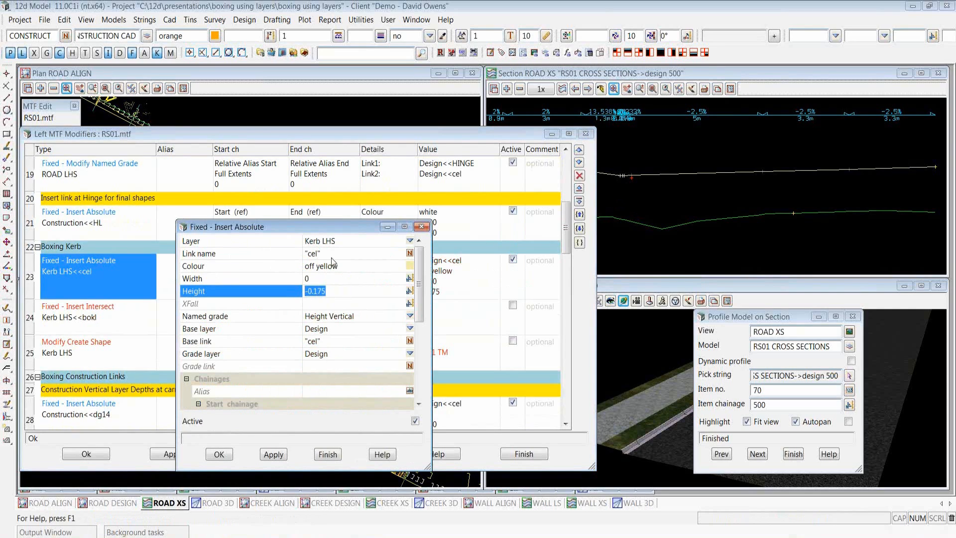
click(335, 343)
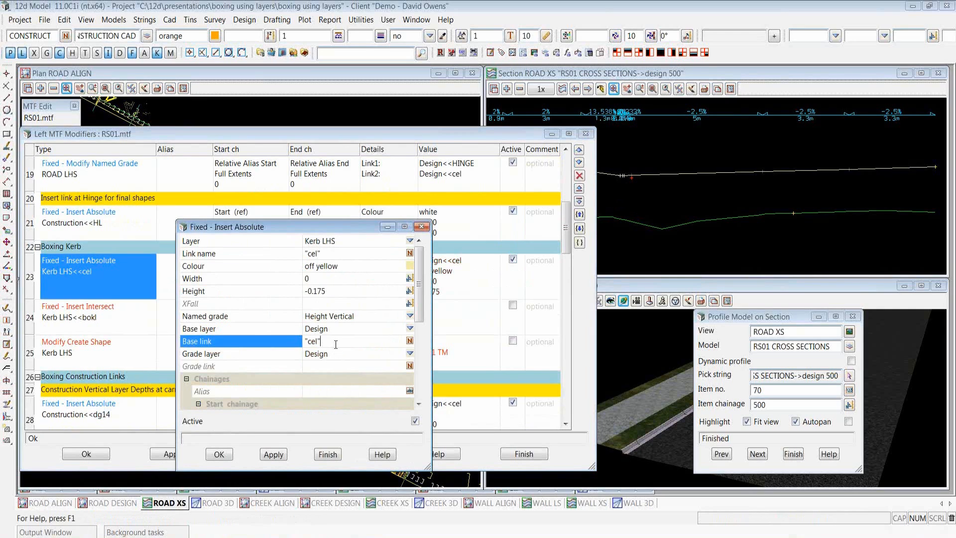
click(347, 242)
drag(347, 243, 300, 239)
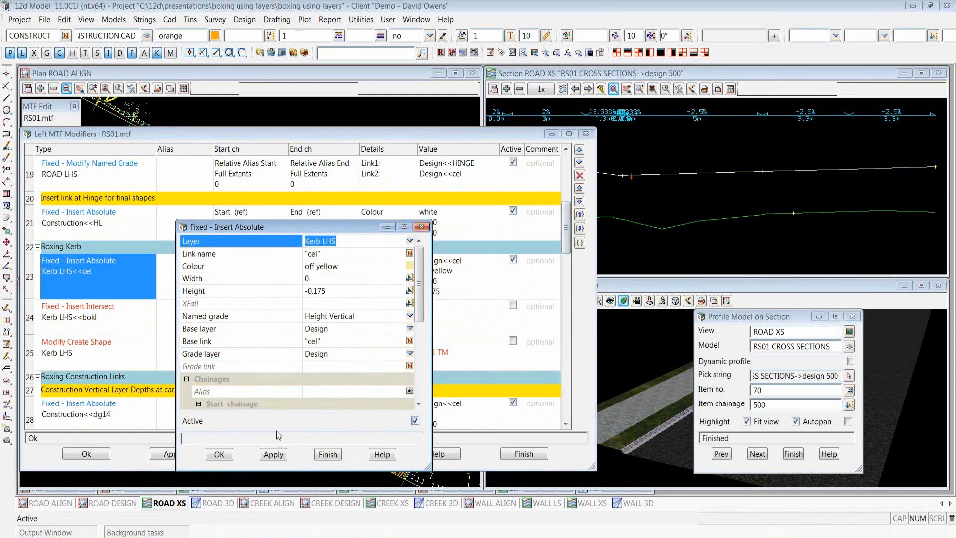
click(222, 454)
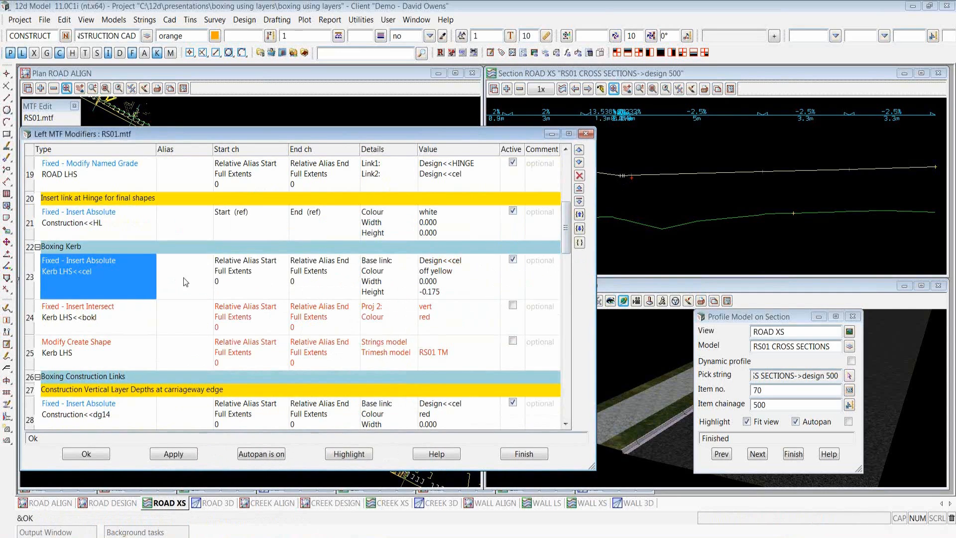
Activate the Kerb LHS<<bokl Fixed - Insert Intersect modifier in its settings, check its links against the kerb section, and accept it.
double_click(102, 318)
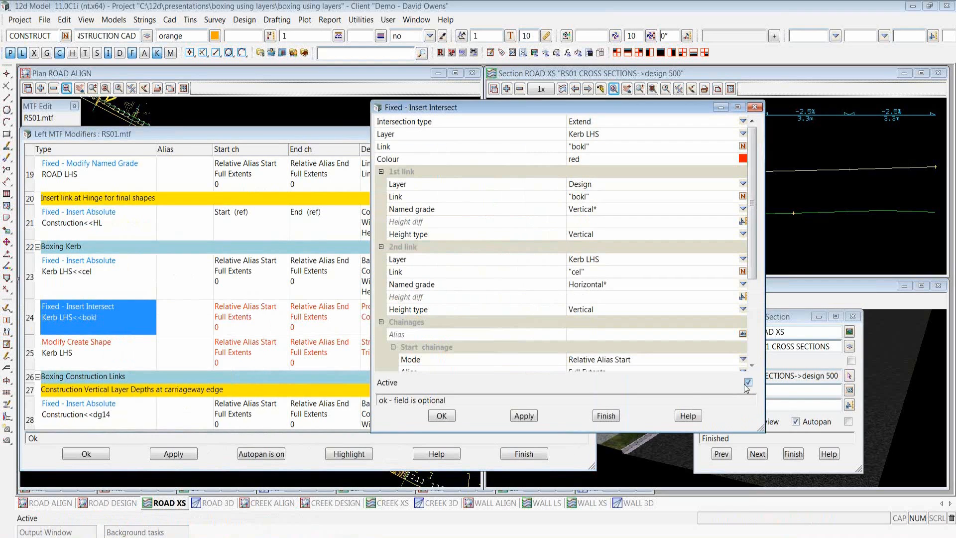
click(748, 381)
drag(625, 106, 402, 131)
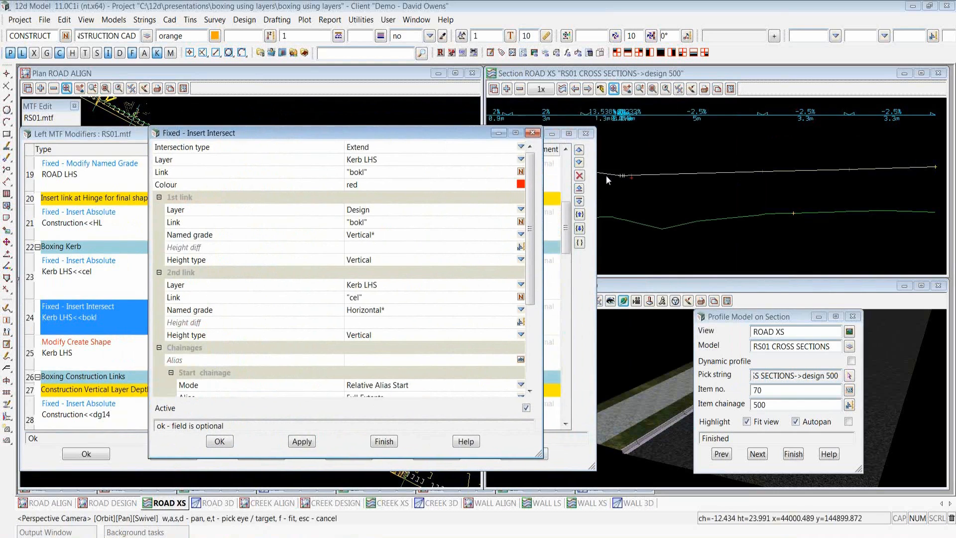
scroll(605, 177, up, 3)
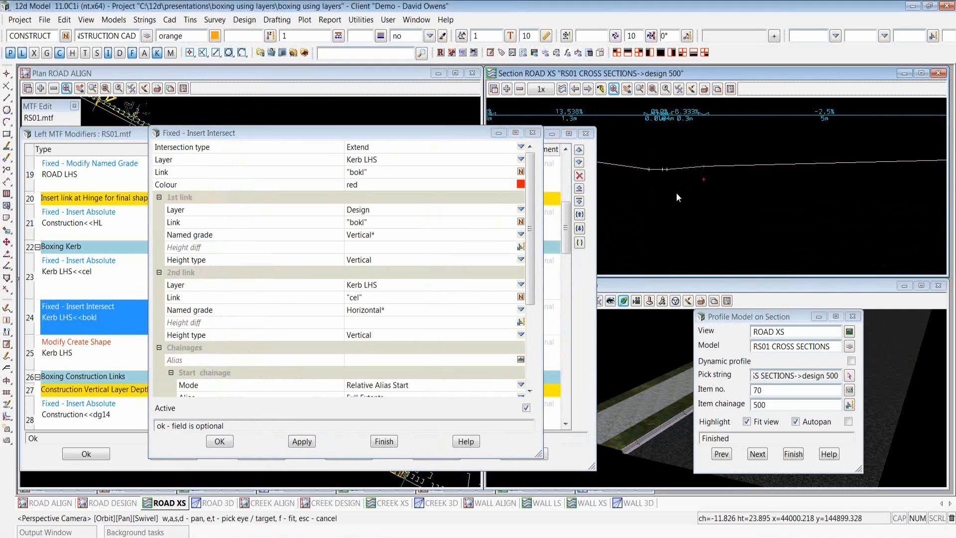
click(220, 441)
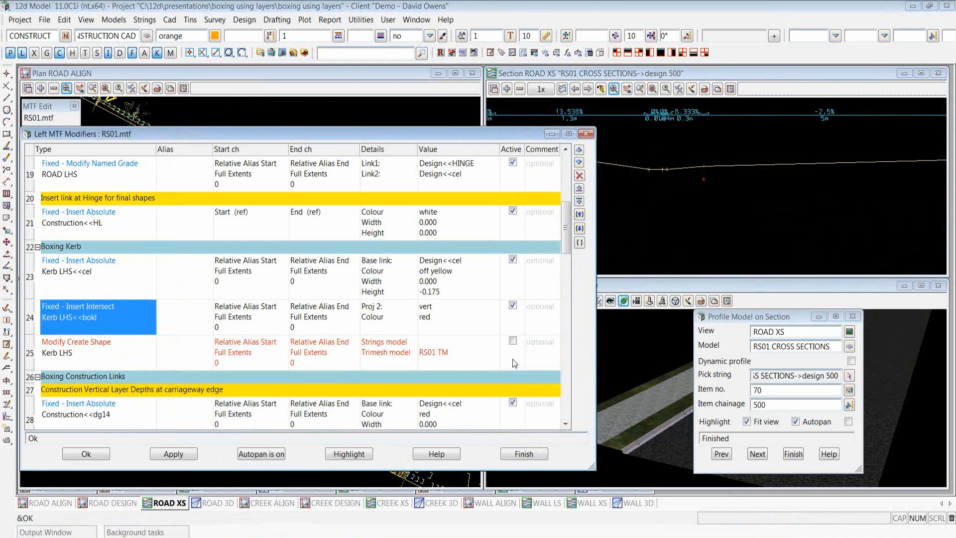
Activate the Kerb LHS Modify Create Shape modifier, review its layers and MTF points in the enlarged dialog, and accept it.
click(512, 341)
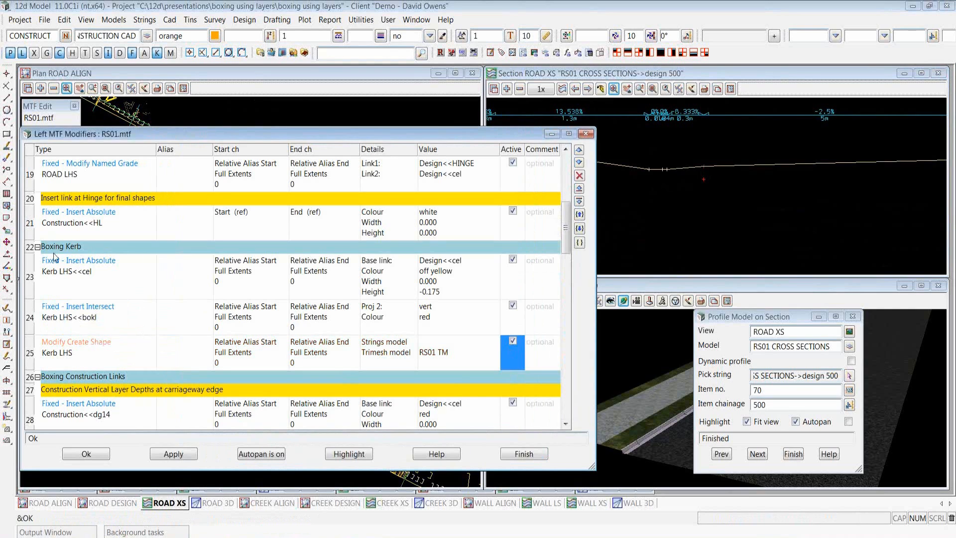
double_click(110, 344)
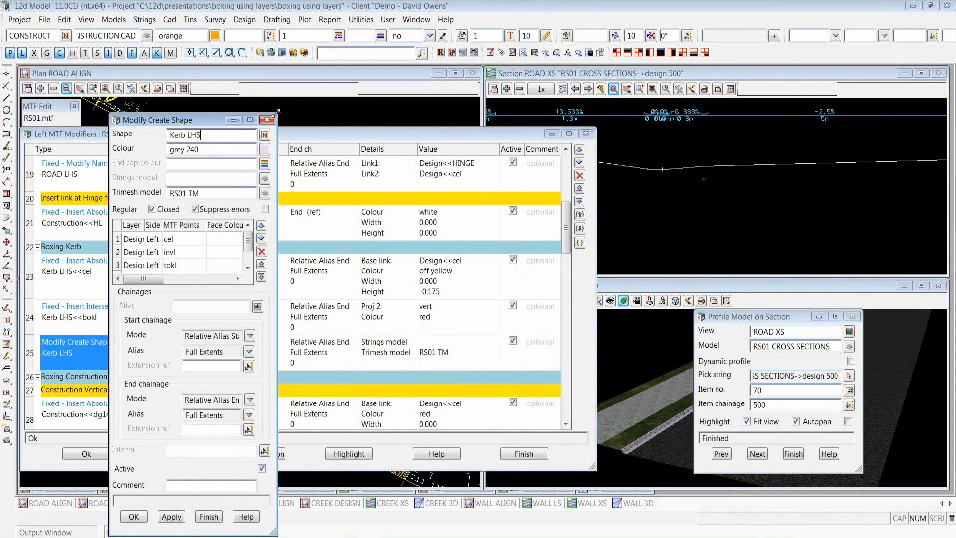
drag(276, 115, 364, 45)
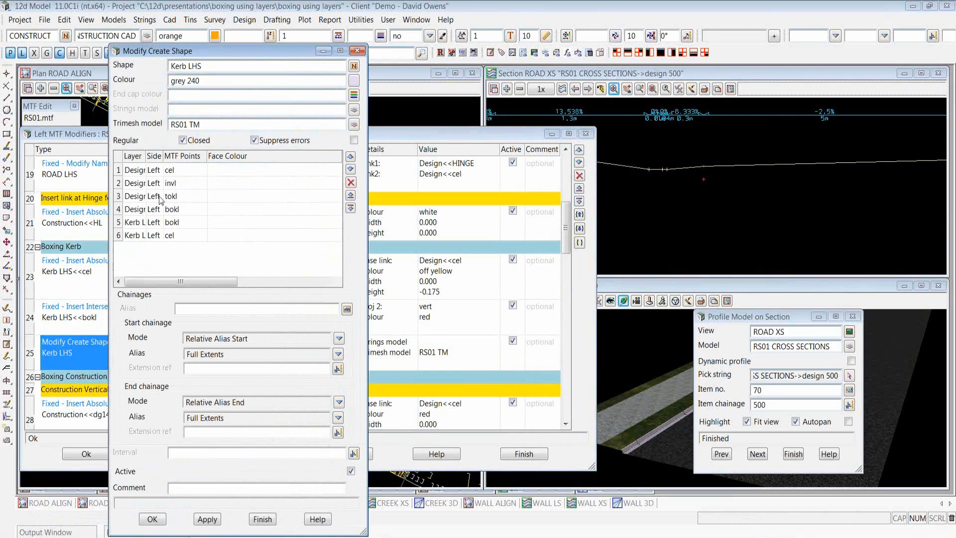
drag(147, 162, 174, 162)
click(157, 223)
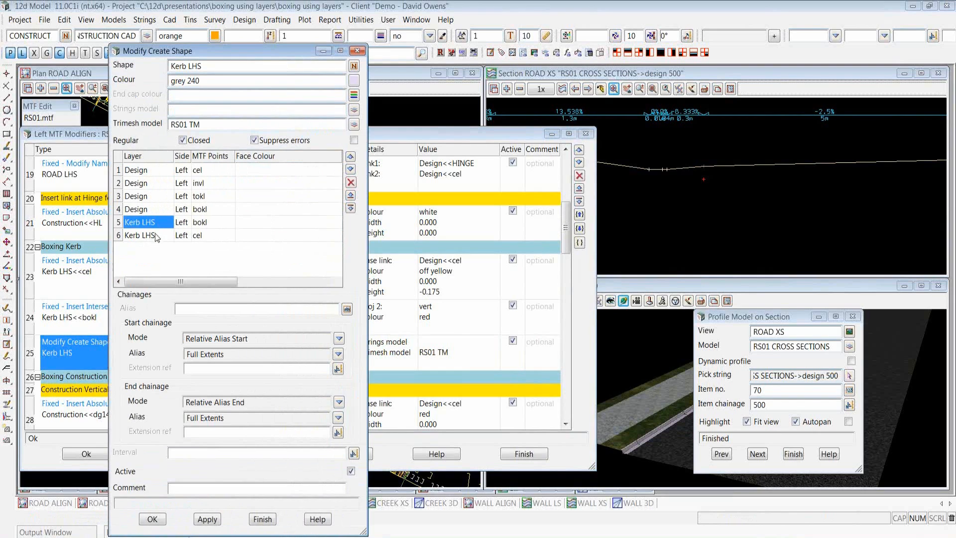
click(154, 234)
click(205, 223)
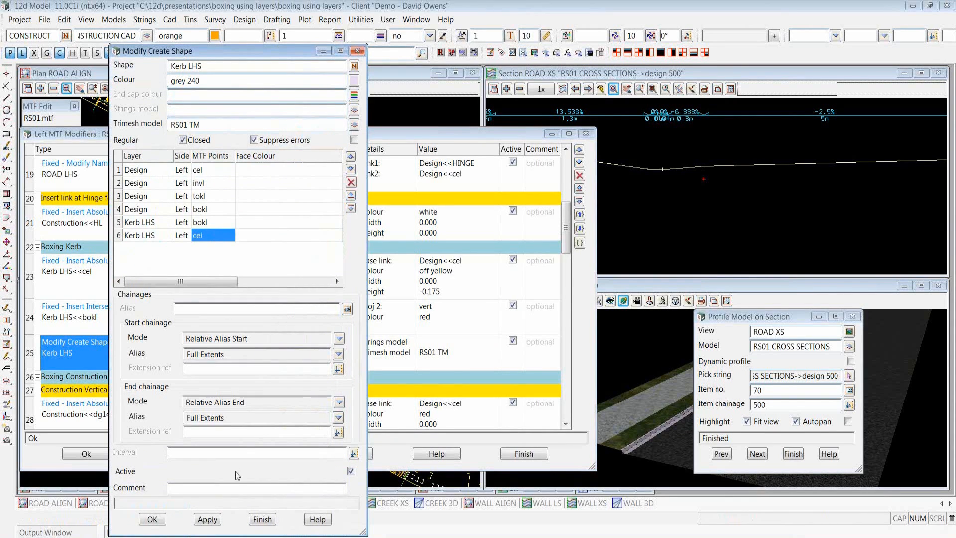
click(152, 518)
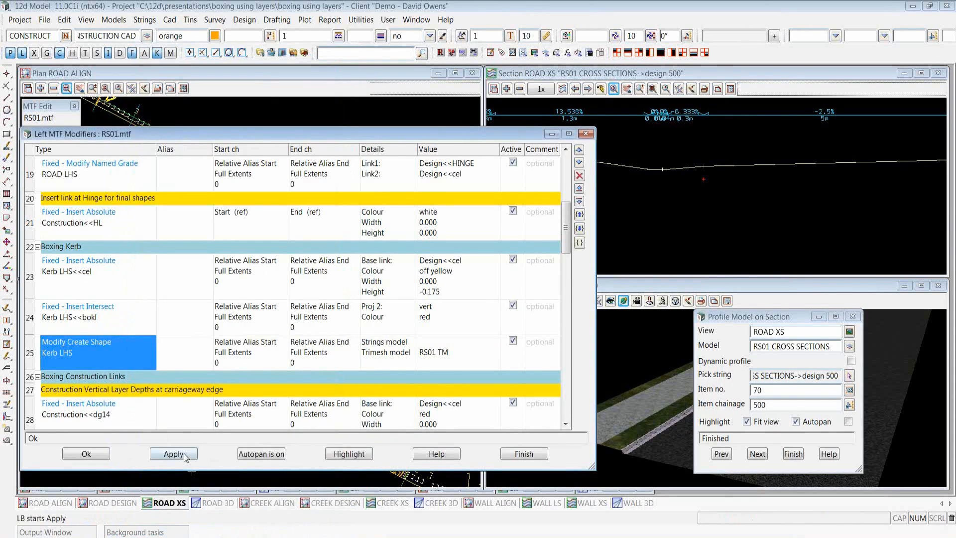
Apply the left modifiers and profile the chainage 500 cross section again to examine the kerb shape.
click(184, 453)
click(800, 405)
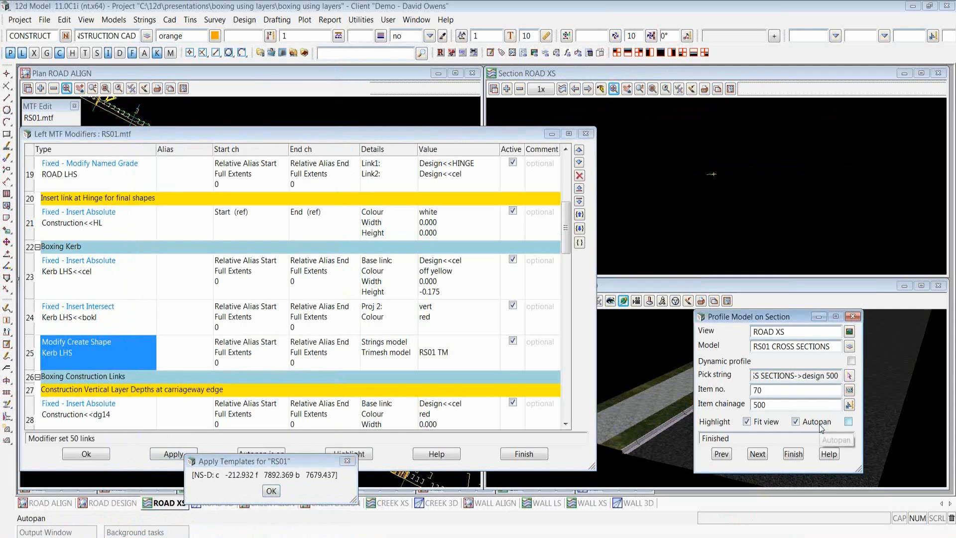
key(Return)
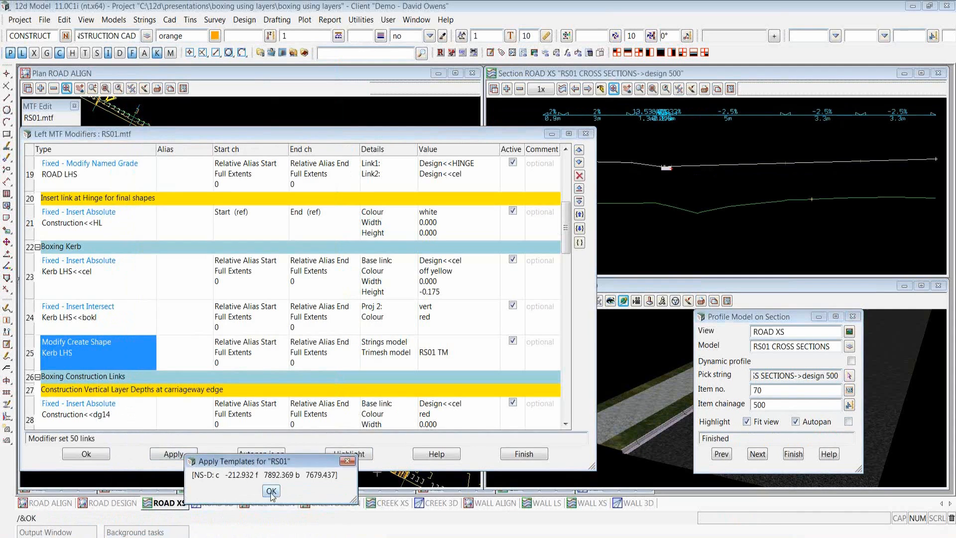
click(271, 490)
scroll(662, 167, up, 5)
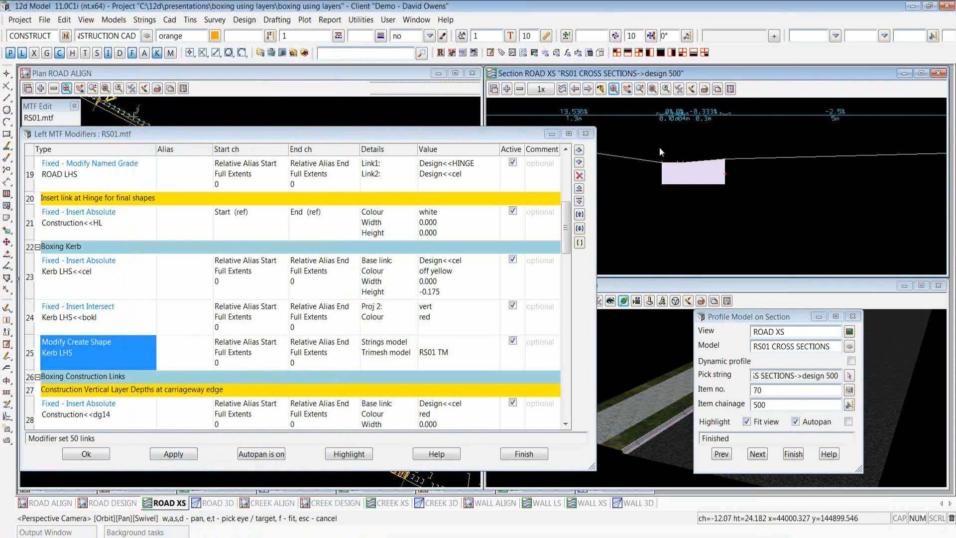
Advance through the following cross sections to chainage 510 and examine the full kerb shape there.
click(759, 454)
click(760, 457)
click(761, 457)
click(761, 457)
click(761, 458)
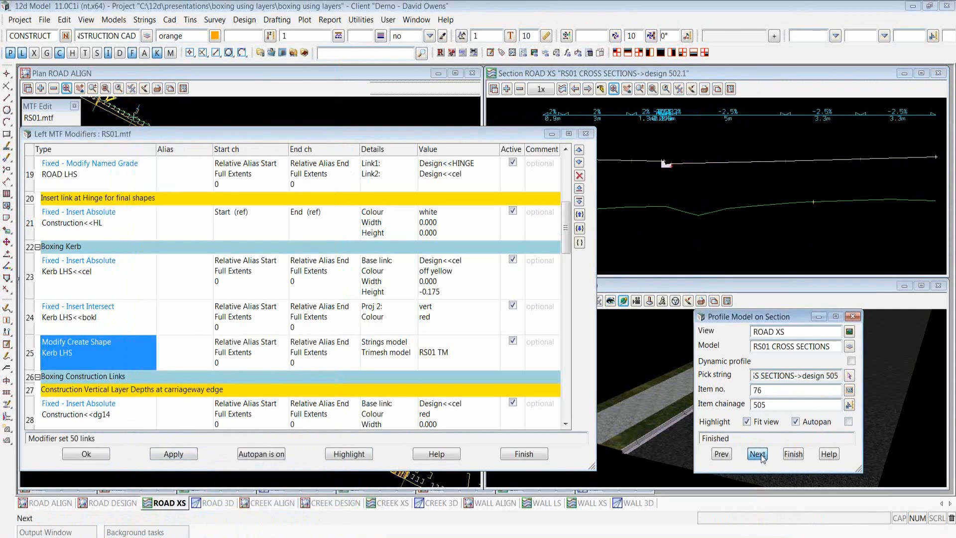
click(761, 458)
scroll(657, 154, up, 5)
scroll(658, 150, up, 2)
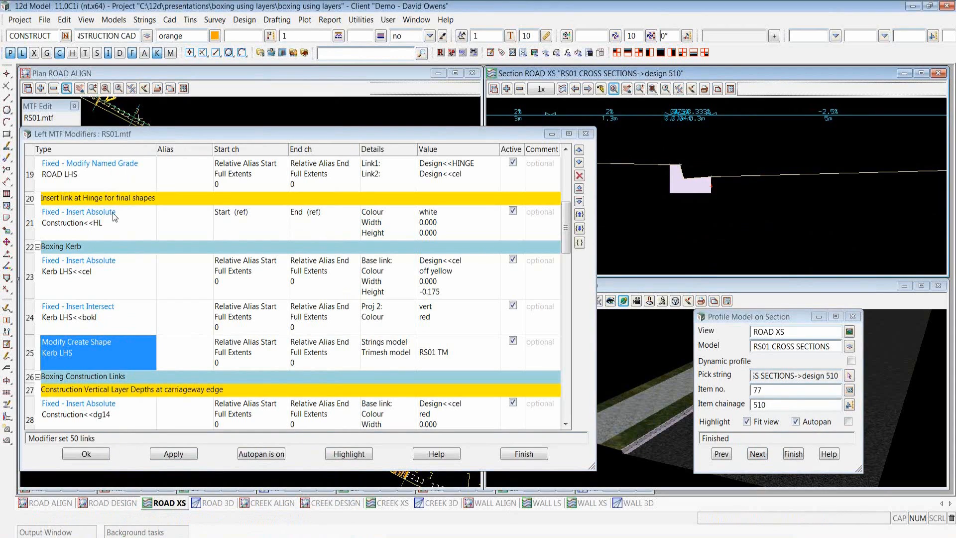
Collapse the Boxing Kerb group and review the Construction<<dg14 modifier's link name, height and base link, accepting its settings.
click(38, 246)
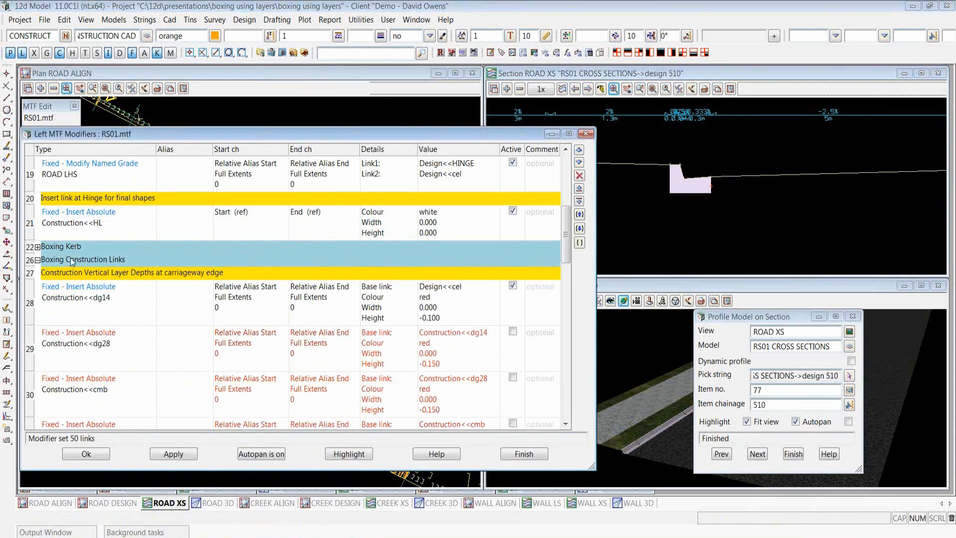
scroll(77, 266, down, 2)
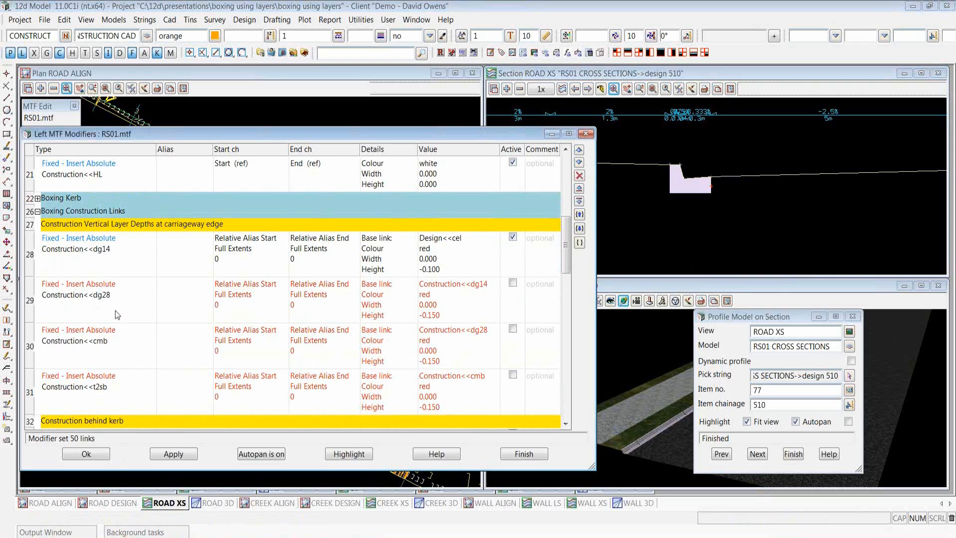
double_click(86, 250)
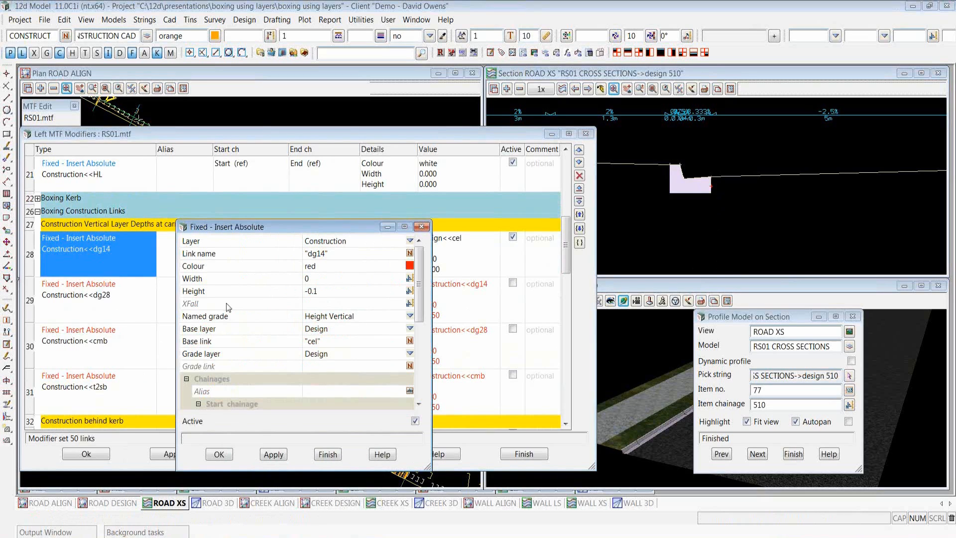
click(332, 256)
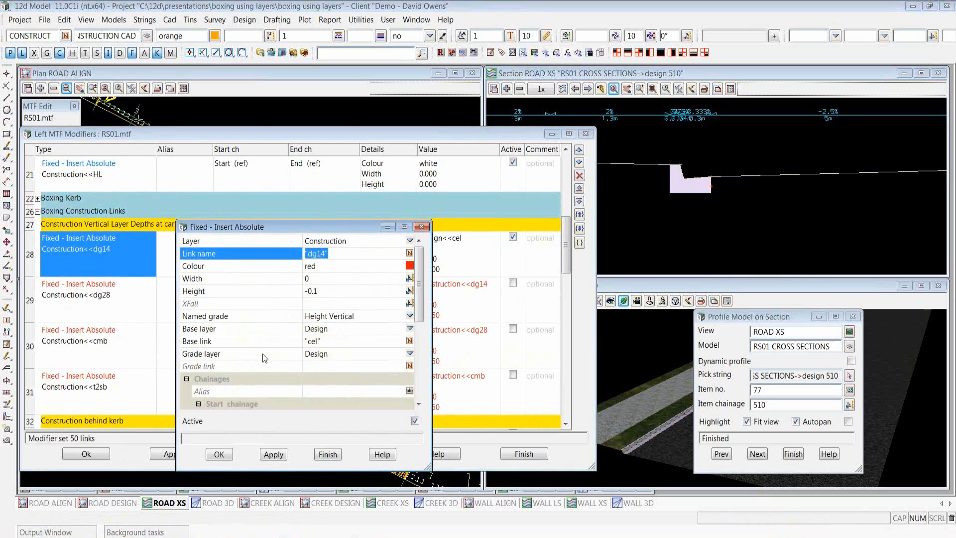
click(263, 290)
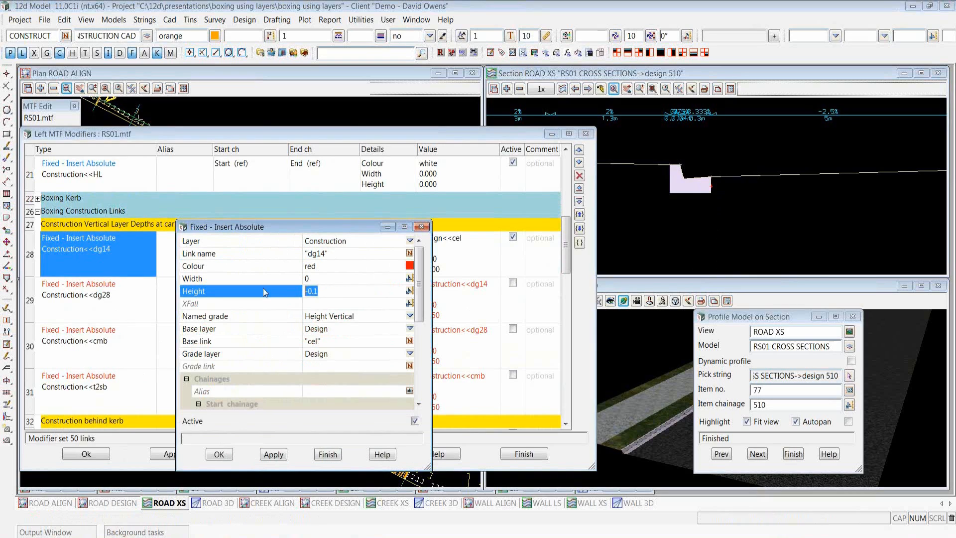
click(338, 343)
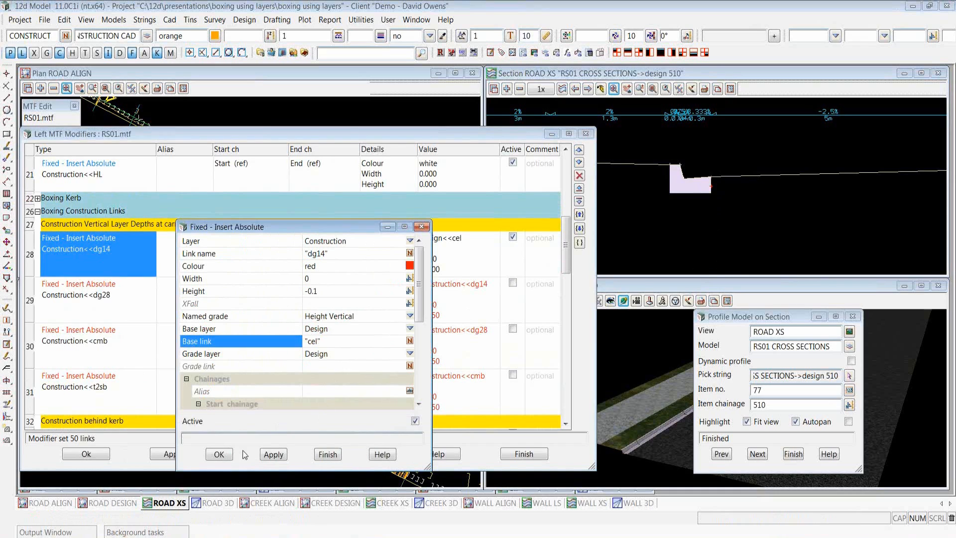
click(219, 454)
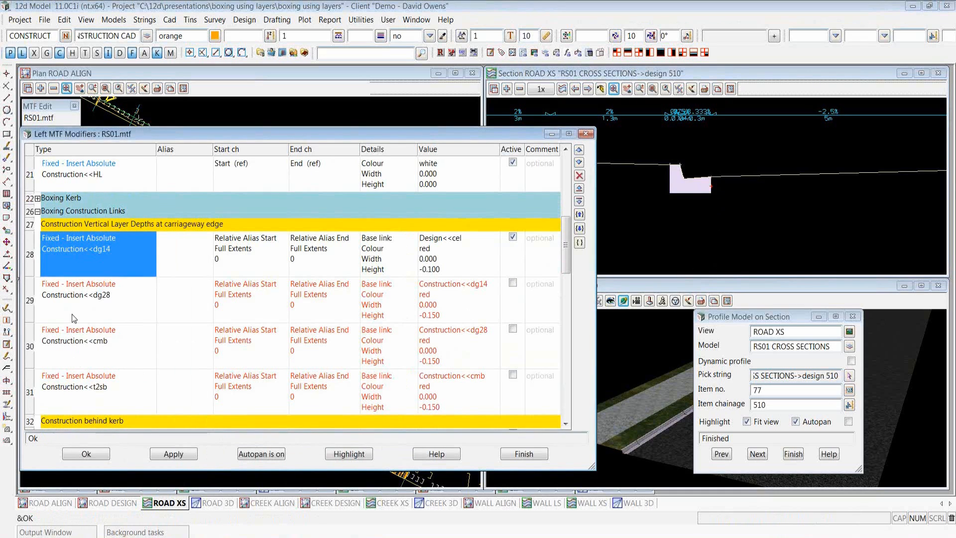
Activate the Construction<<dg28, Construction<<cmb and Construction<<t2sb modifiers for the vertical layer depths at the carriageway edge.
click(513, 284)
click(512, 329)
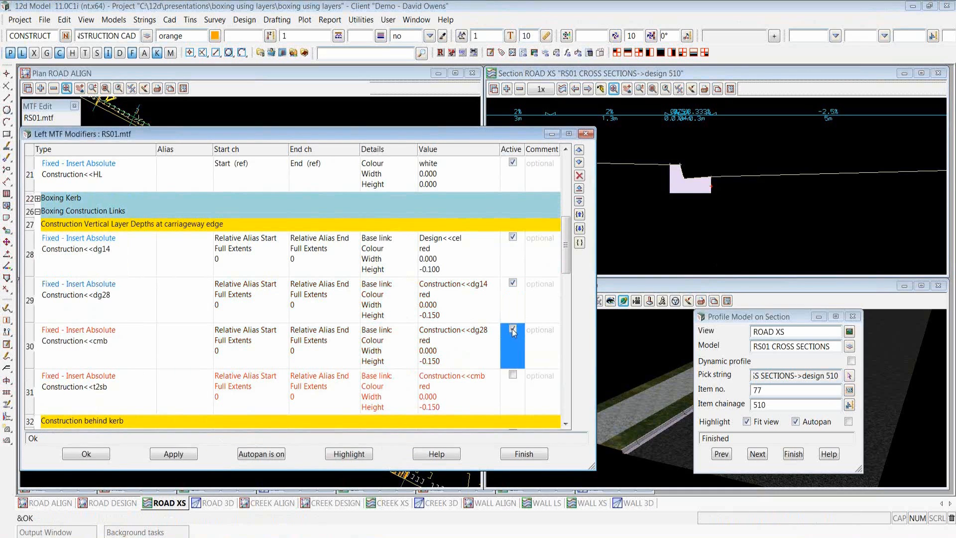
click(514, 375)
Review the Construction<<dg28 modifier's height, base layer and base link, and accept its settings.
double_click(84, 308)
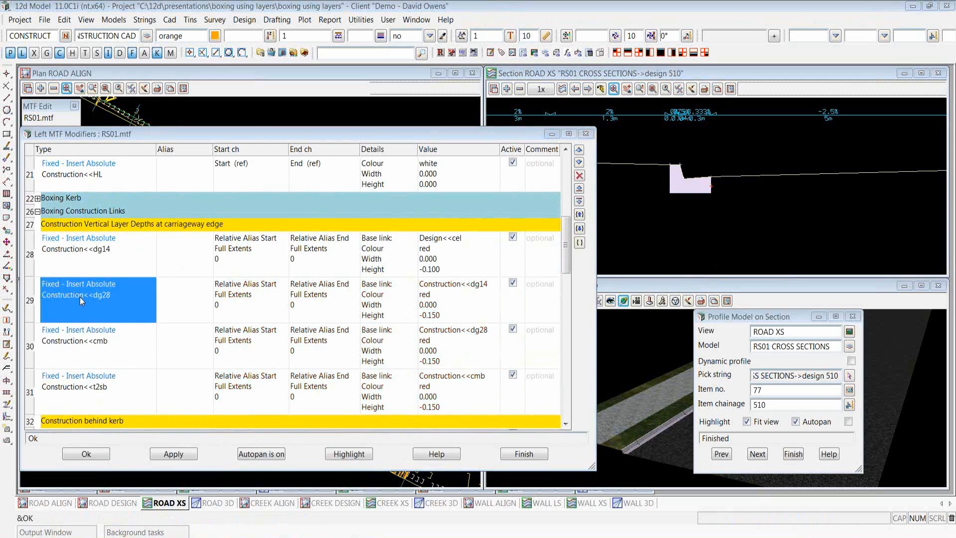
click(318, 291)
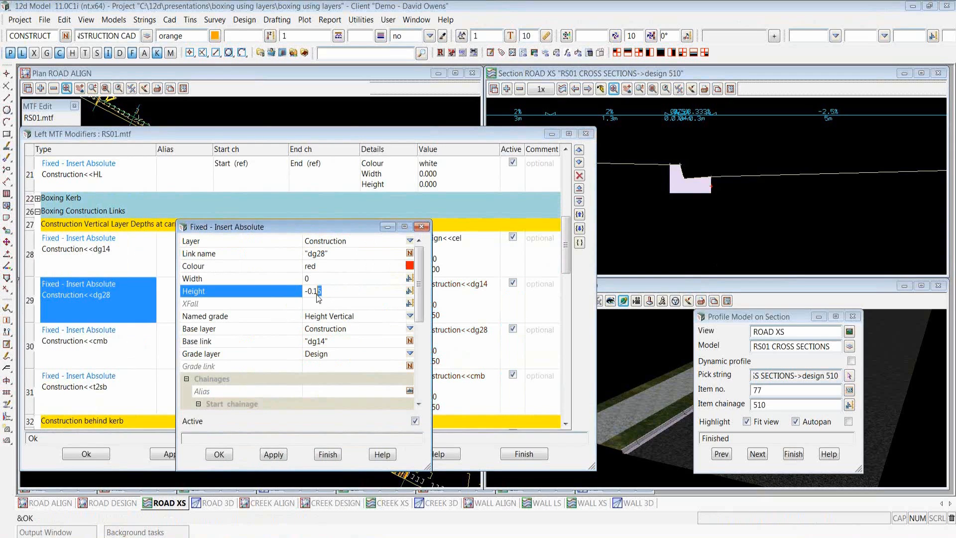
click(331, 343)
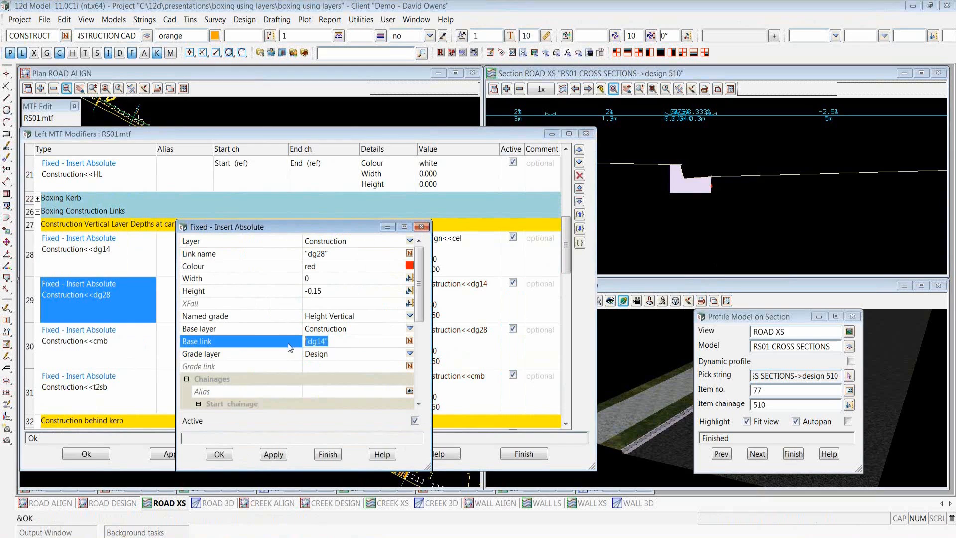
click(352, 332)
click(338, 345)
click(219, 454)
Review the heights and base links of the Construction<<cmb and Construction<<t2sb modifiers, accepting each one's settings.
double_click(117, 363)
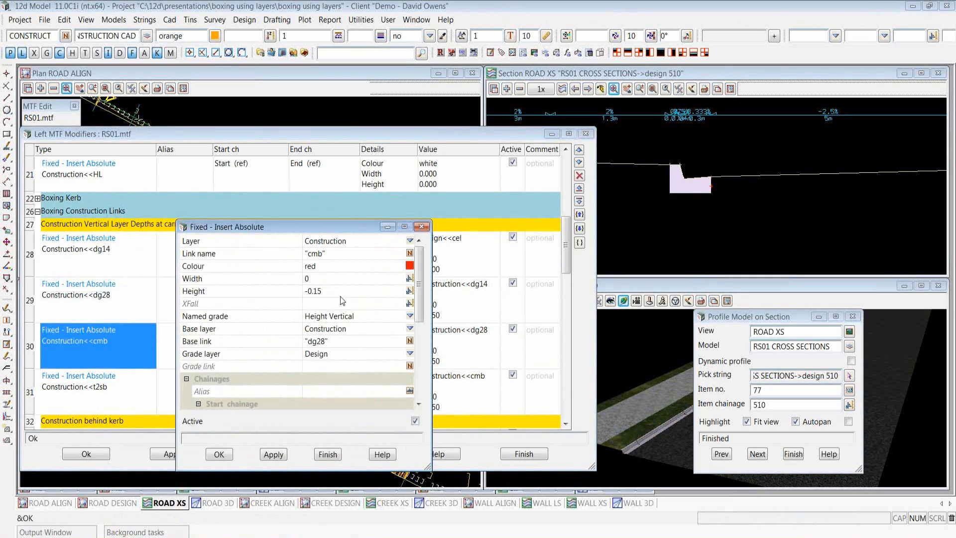
click(275, 296)
click(340, 343)
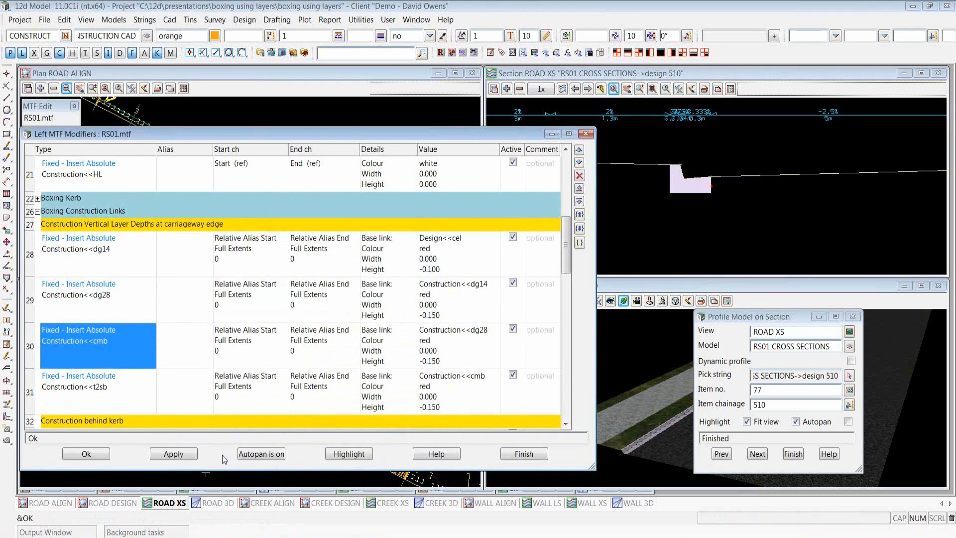
click(222, 455)
double_click(117, 407)
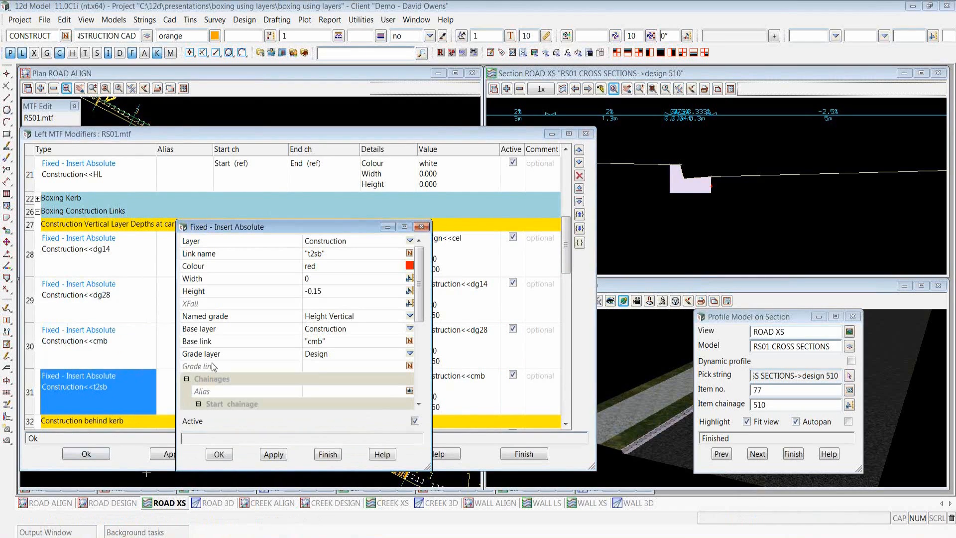
click(331, 295)
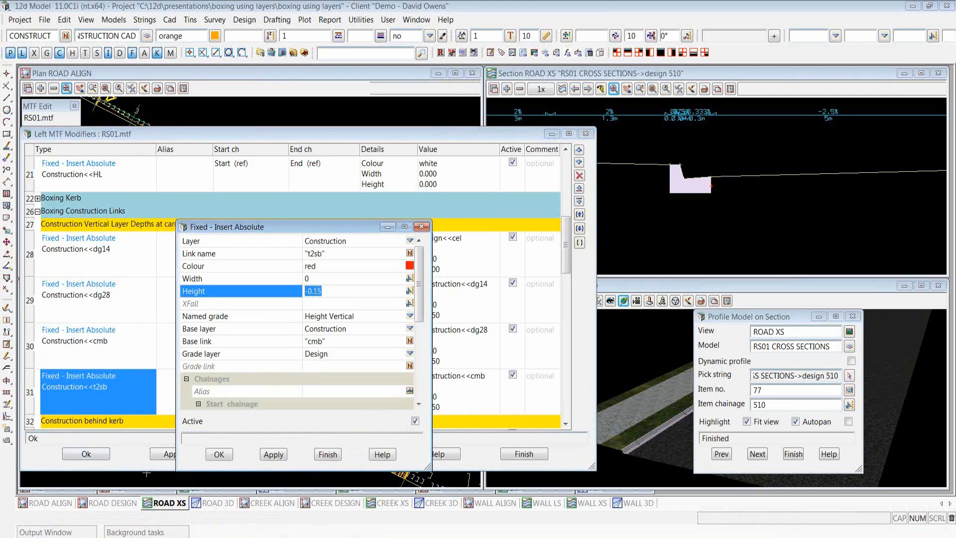
click(219, 454)
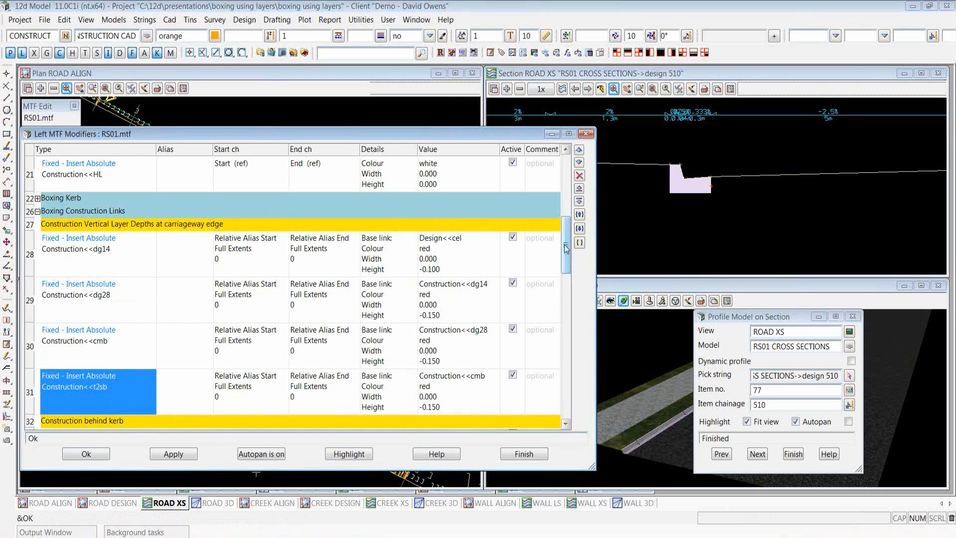
Review the strings model and layer of the RS01 CONST Modify Create Strings modifier under Show Construction Lines, and accept it.
drag(572, 249, 587, 381)
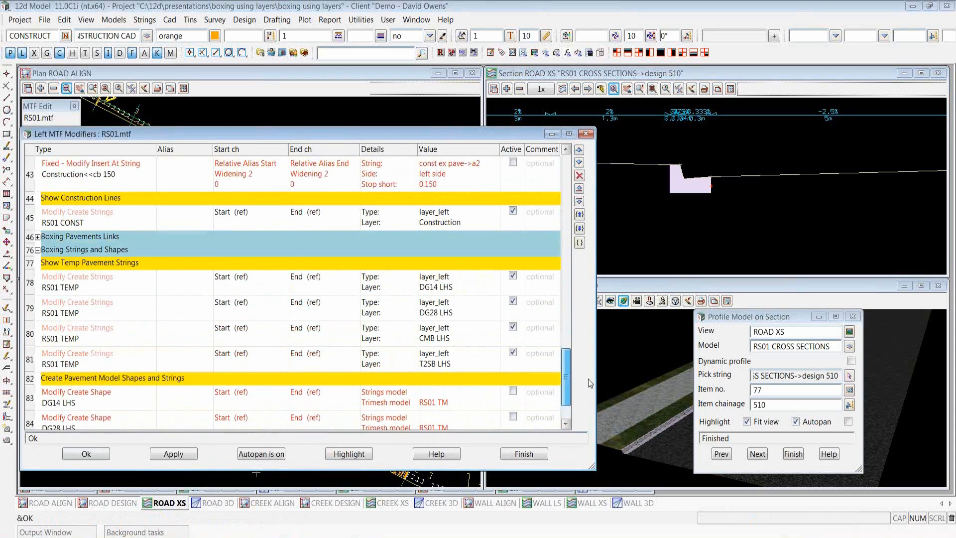
click(96, 215)
double_click(96, 215)
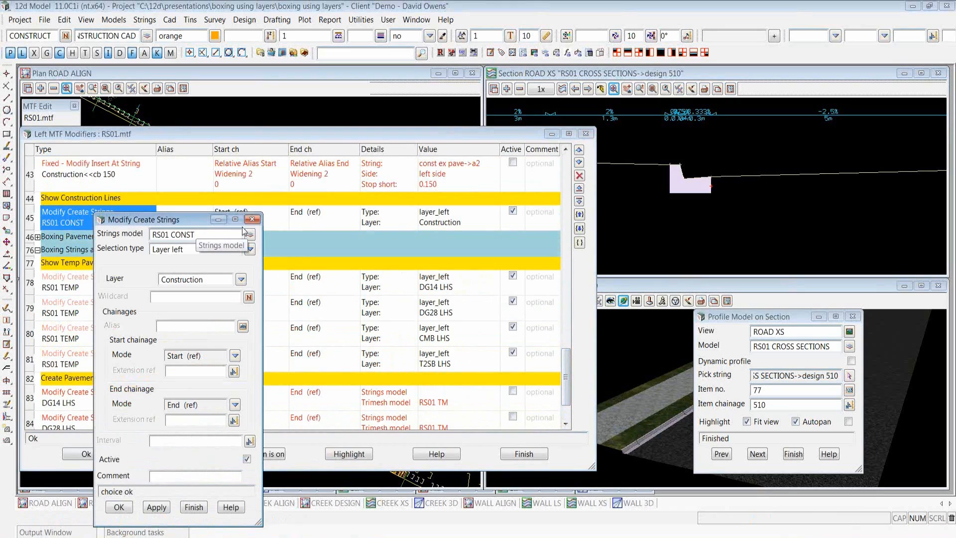
triple_click(204, 235)
click(202, 235)
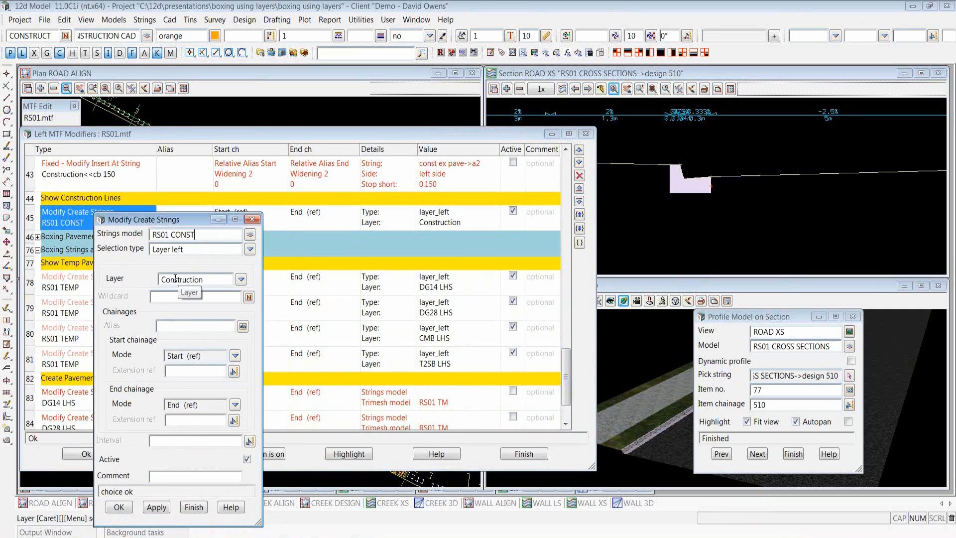
click(119, 507)
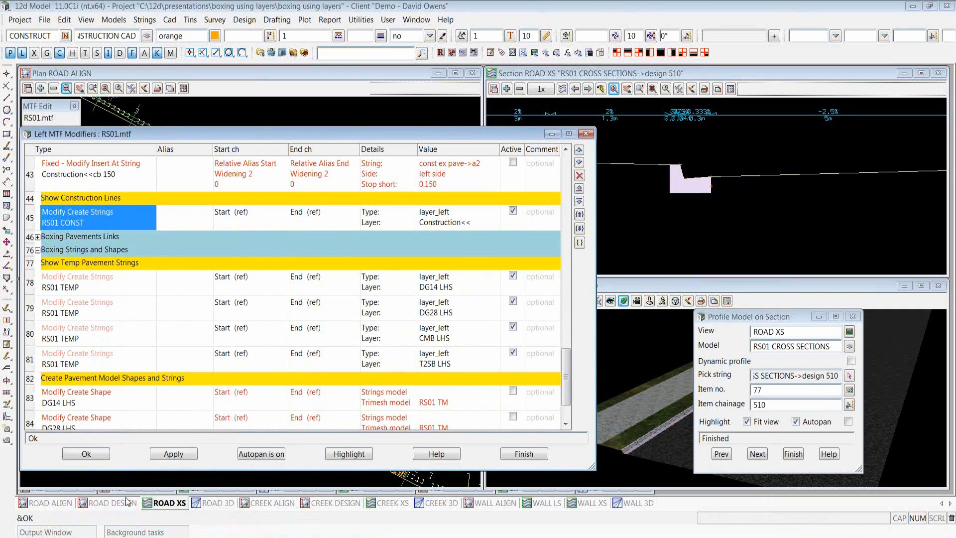
Apply the left modifiers and examine the vertical construction links at the kerb in the chainage 510 cross section.
click(180, 453)
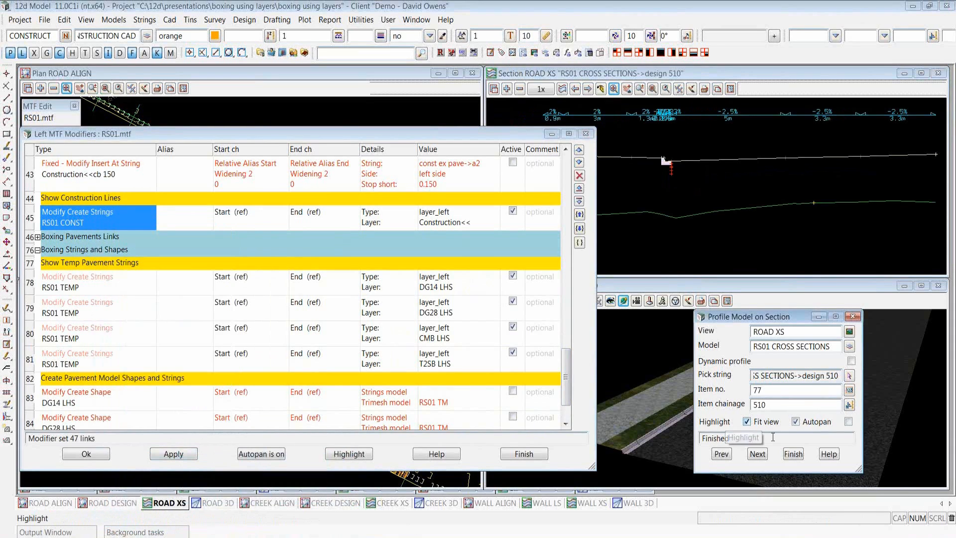
scroll(688, 164, up, 4)
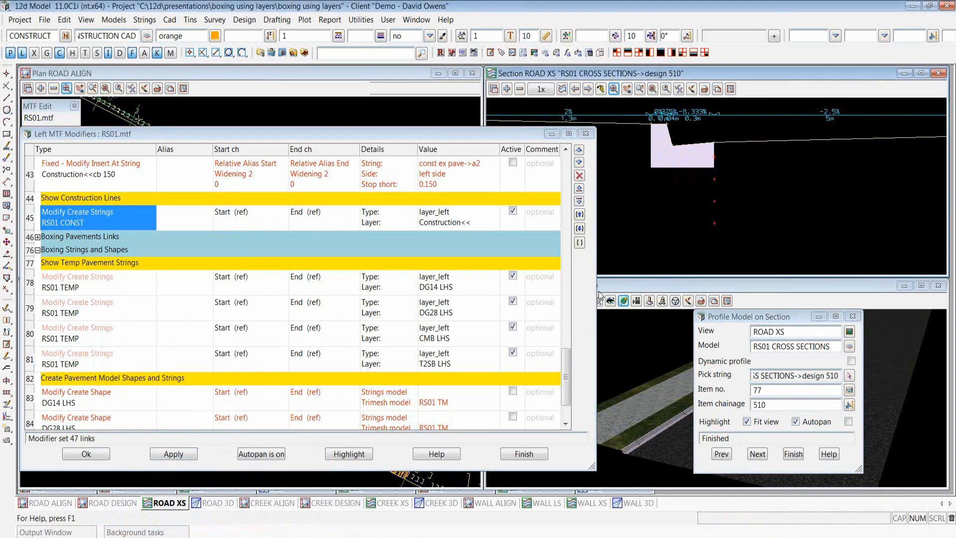
Review the width and base layer of the Construction<<bkl150 modifier behind the kerb, make it active and accept it.
drag(566, 377, 590, 279)
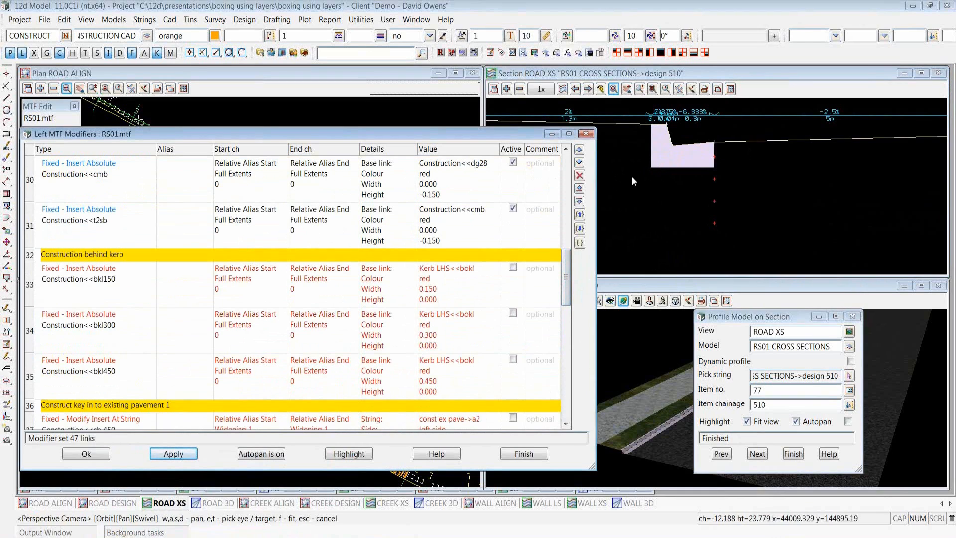
double_click(102, 291)
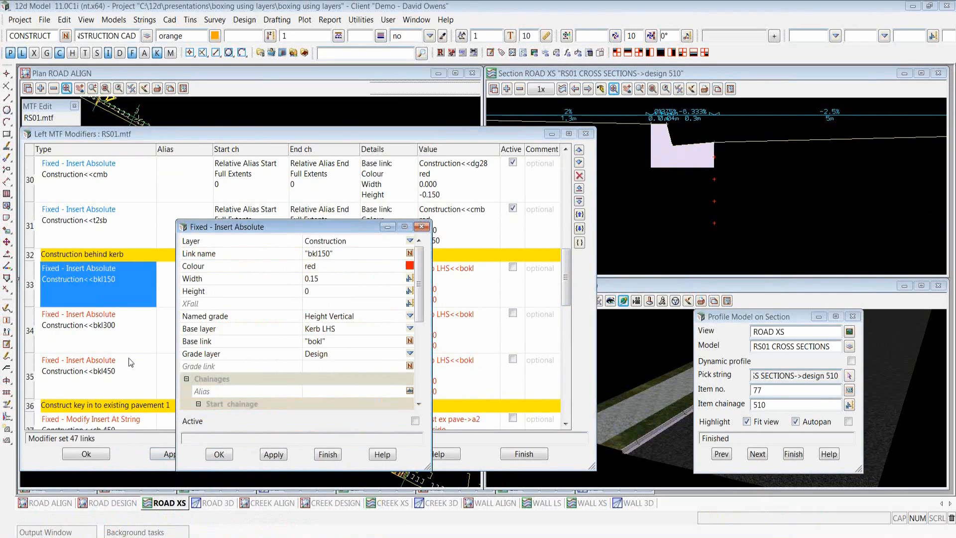
click(311, 279)
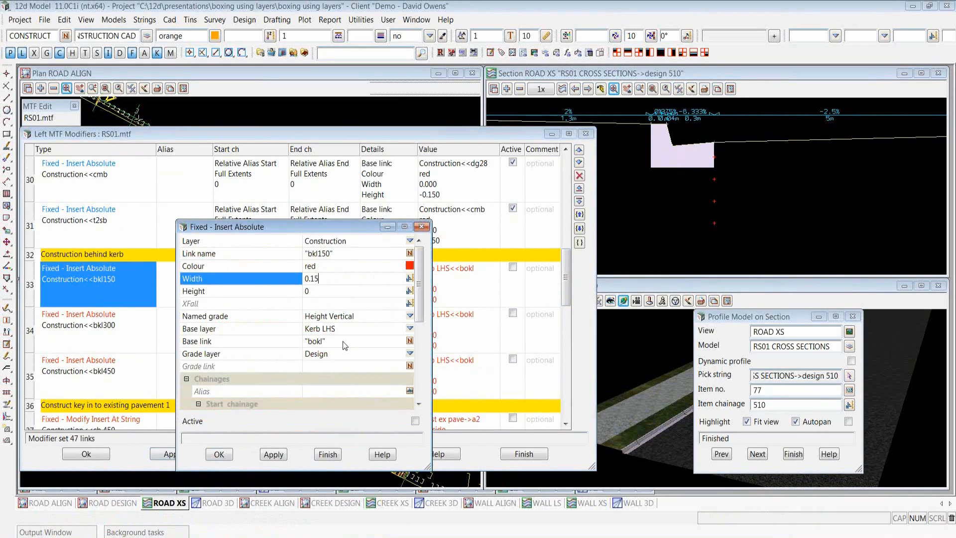
click(356, 331)
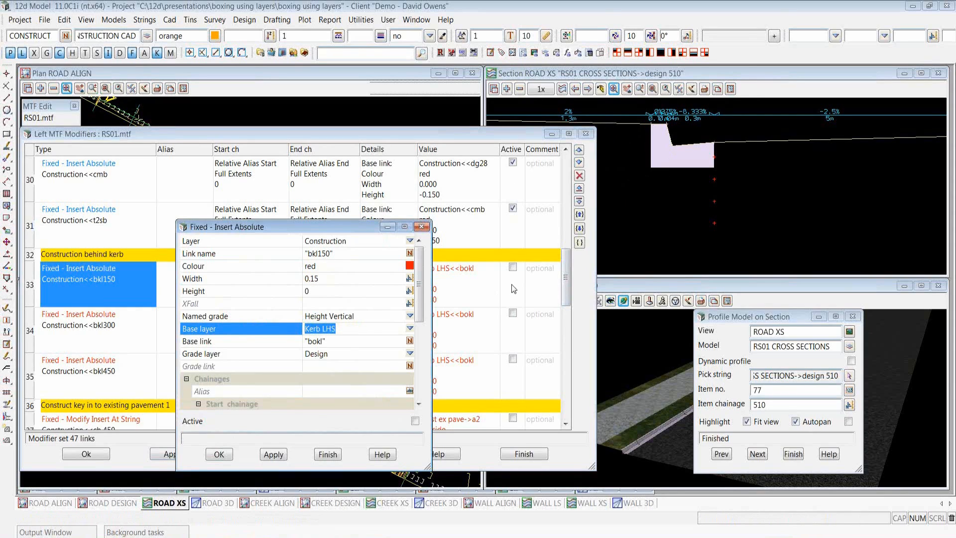
click(415, 421)
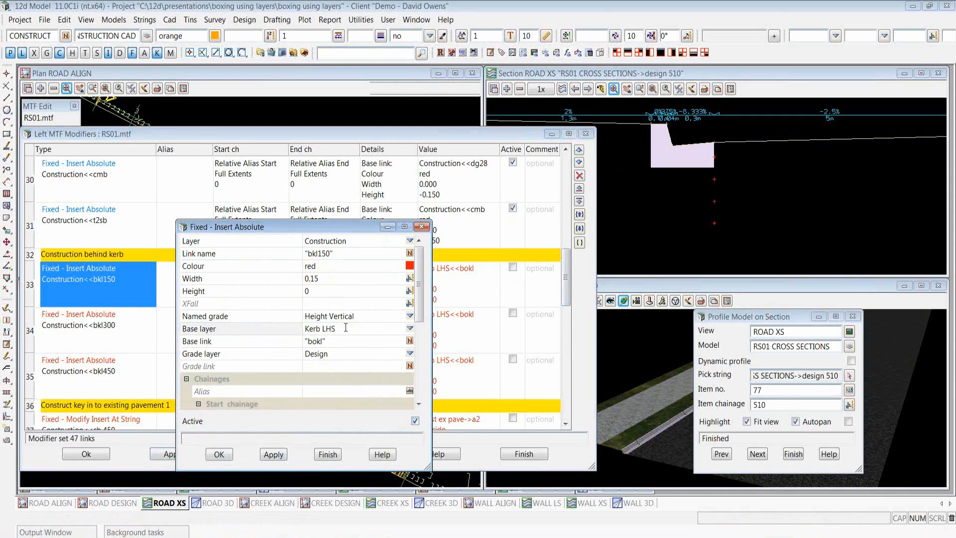
click(219, 454)
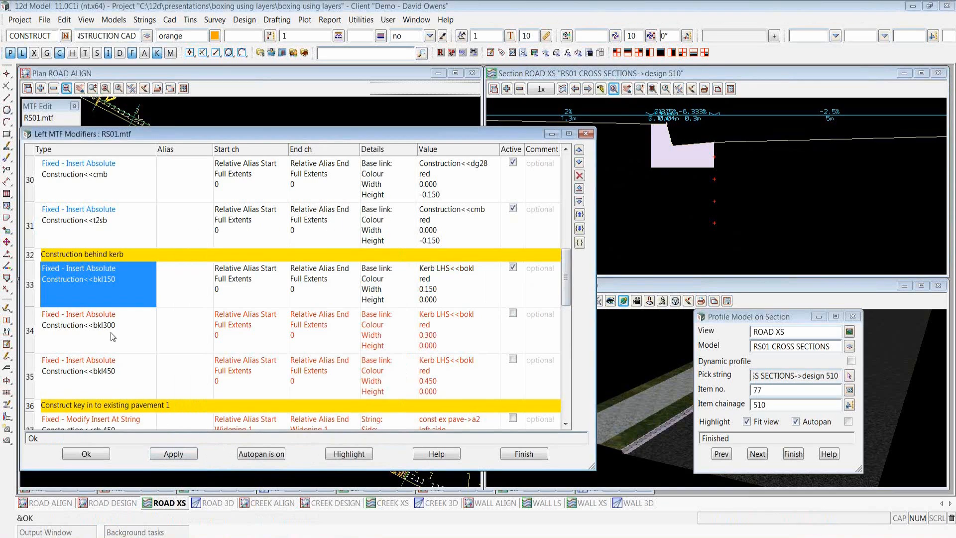
Activate the Construction<<bkl300 and Construction<<bkl450 modifiers behind the kerb and apply the left modifiers.
click(513, 314)
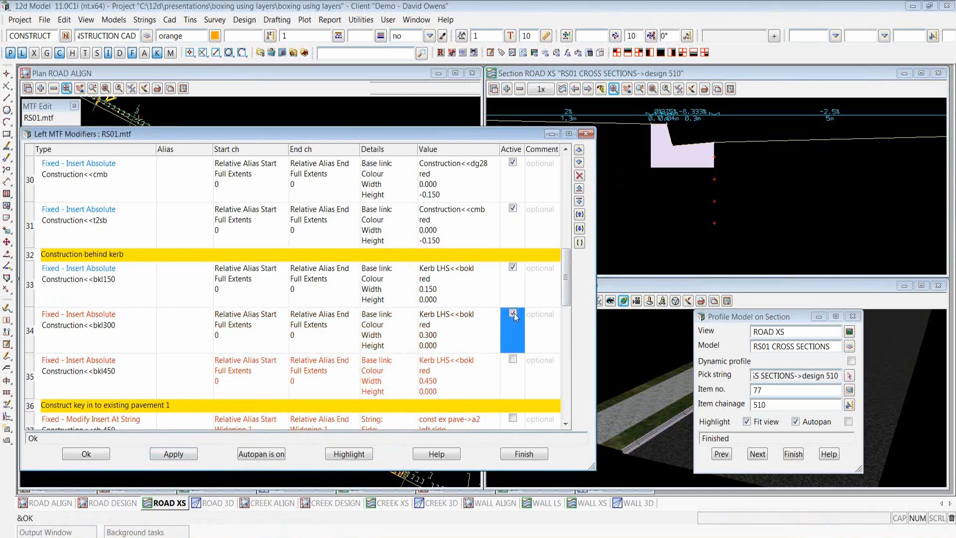
click(513, 359)
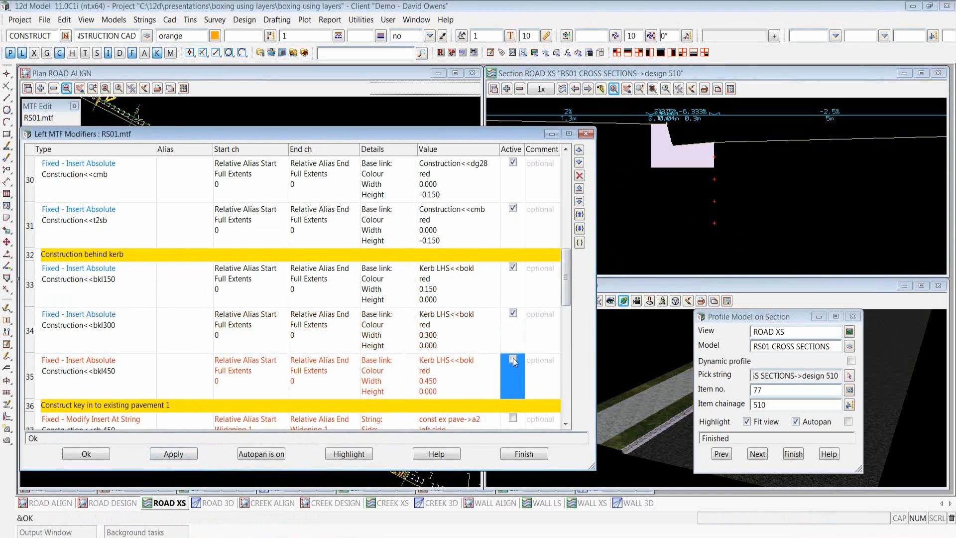
click(781, 77)
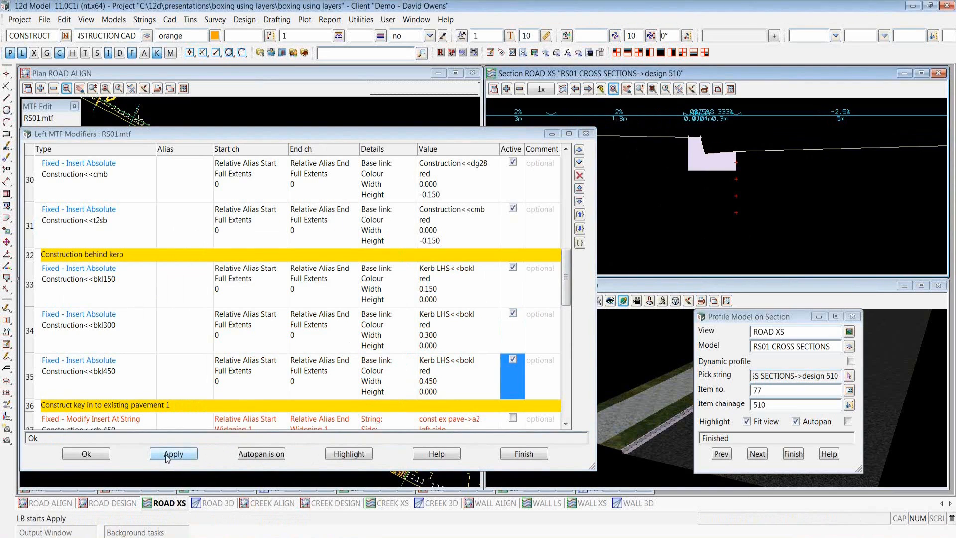
click(122, 330)
click(125, 383)
click(175, 453)
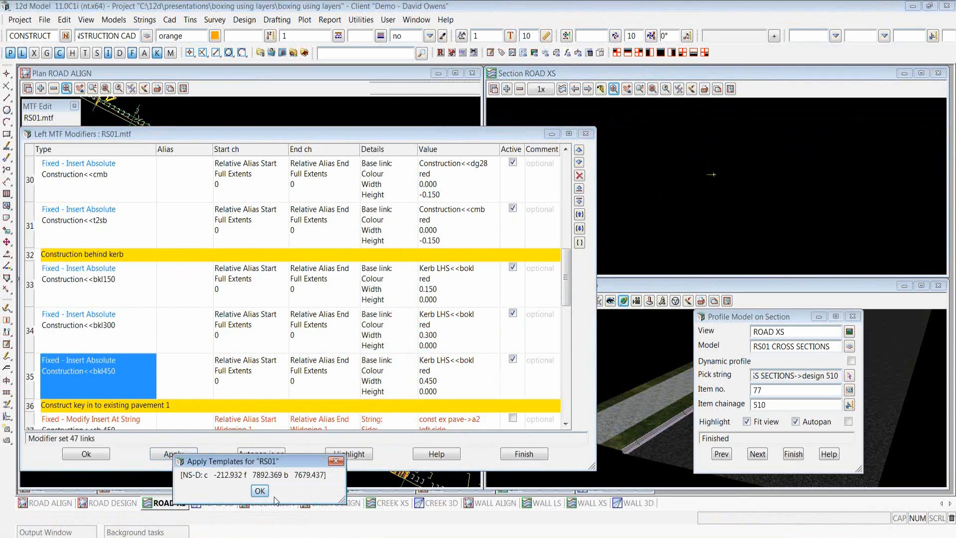
click(259, 491)
Profile the chainage 510 cross section again and examine the construction links behind the kerb.
click(781, 401)
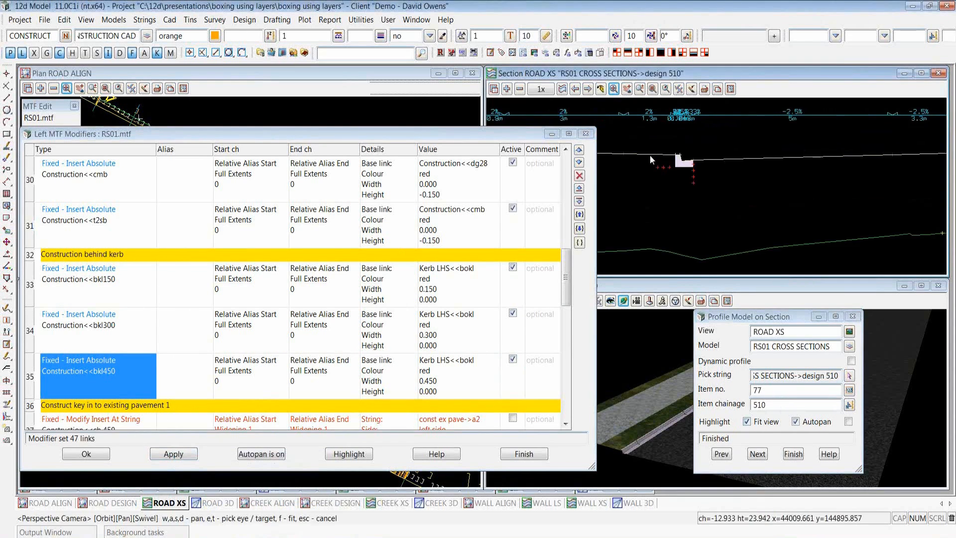
scroll(649, 158, up, 3)
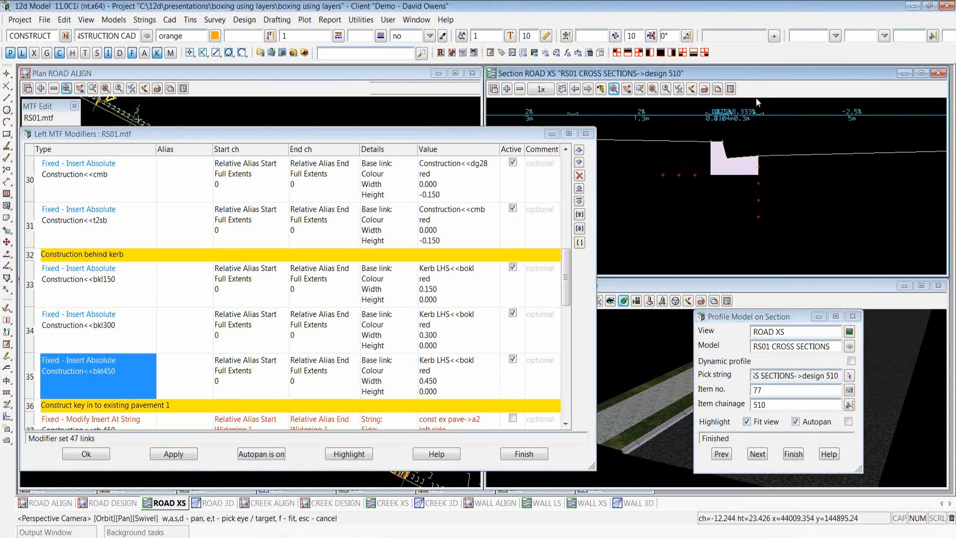
scroll(629, 156, down, 1)
scroll(659, 169, down, 2)
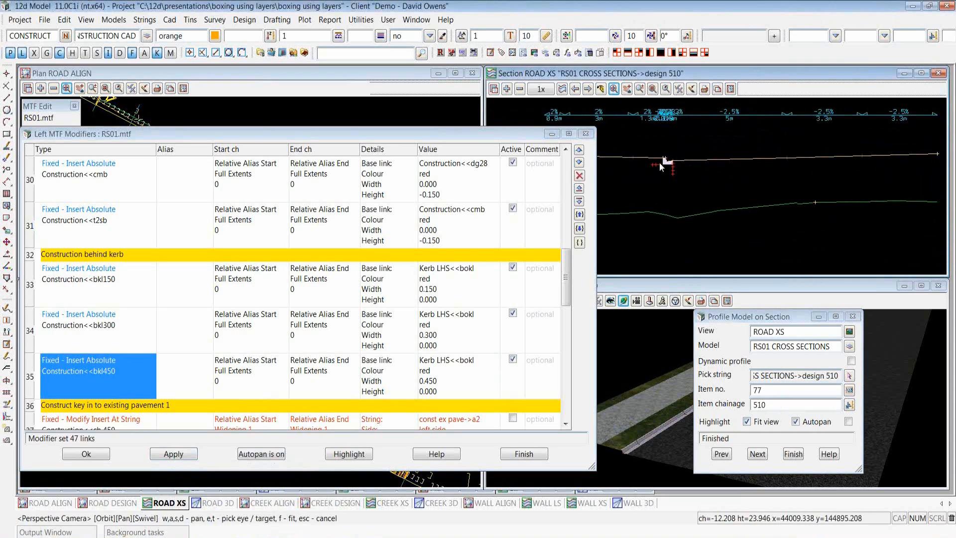
Review the stop short value and selected string of the Widening 1 Construction<<cb 450 modifier, make it active and accept it.
drag(566, 256, 587, 301)
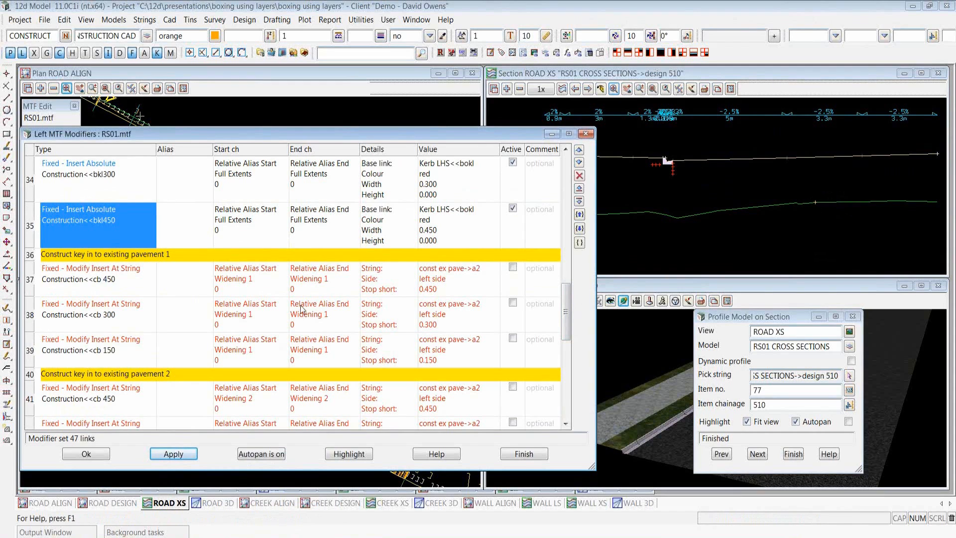
double_click(96, 275)
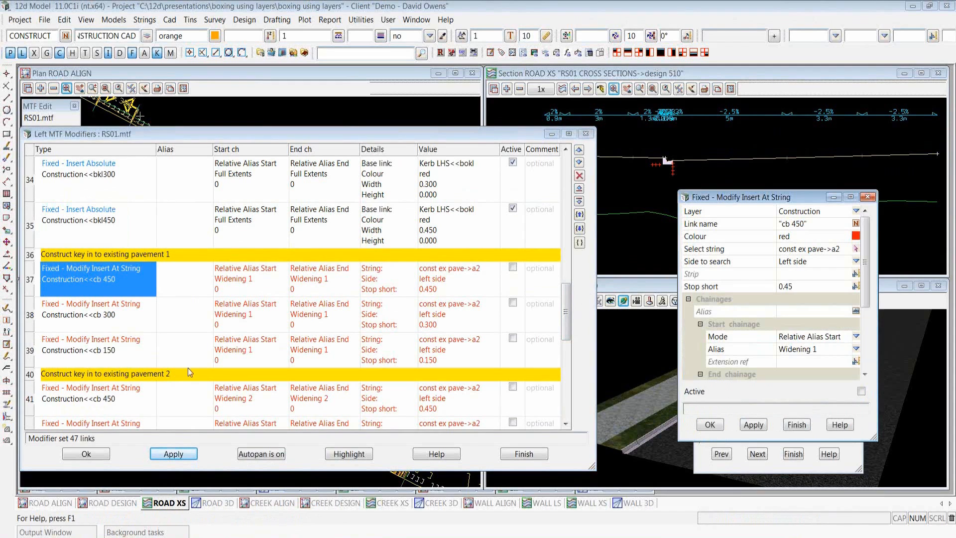
drag(739, 201, 260, 47)
click(329, 132)
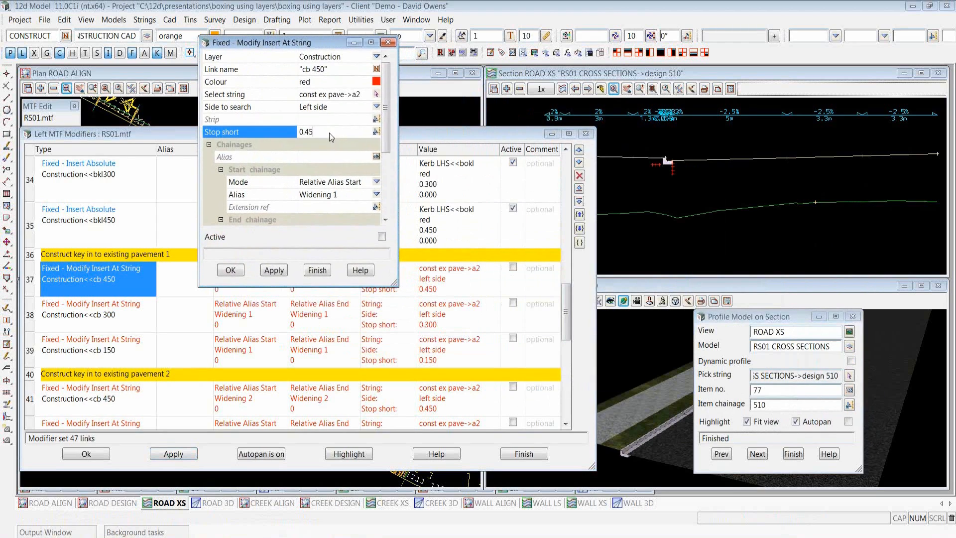
drag(329, 133, 303, 133)
click(382, 237)
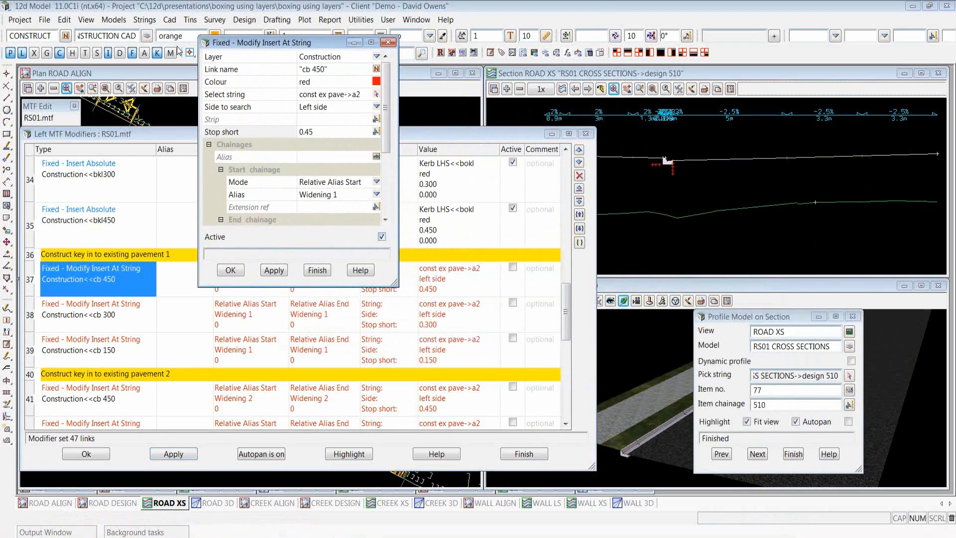
click(363, 96)
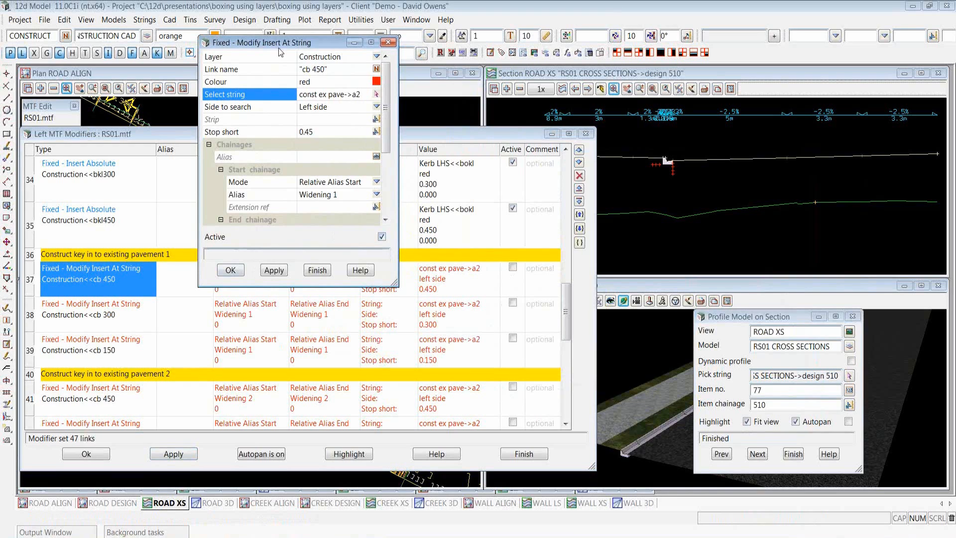
click(231, 270)
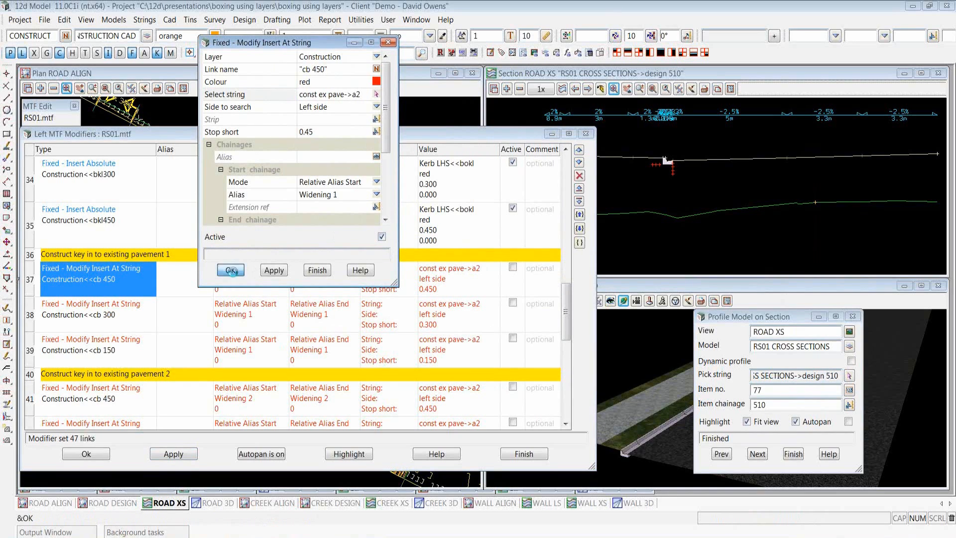
Check the start and end chainages of the Widening 1 Construction<<cb 450 modifier and locate that range in the road alignment plan.
drag(238, 137, 241, 342)
scroll(206, 162, up, 6)
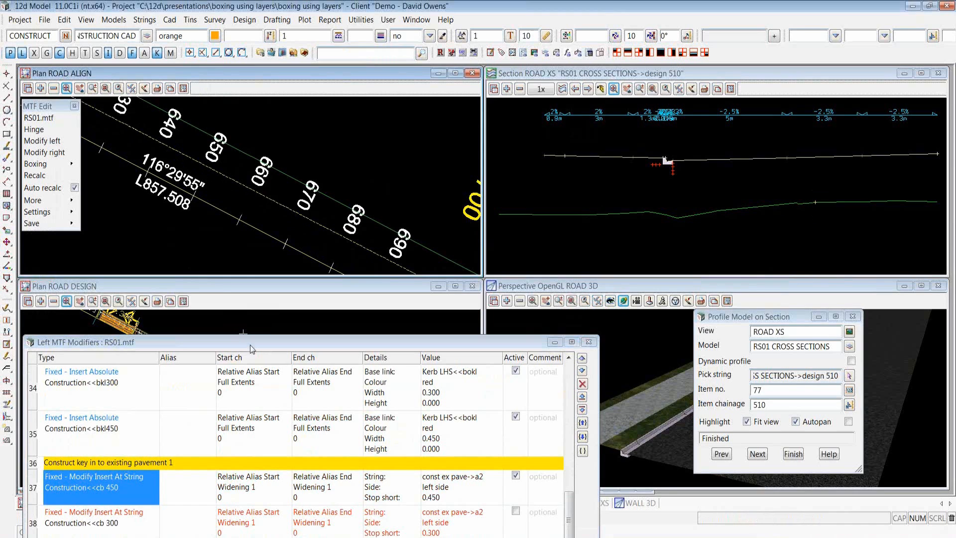
drag(252, 345, 250, 150)
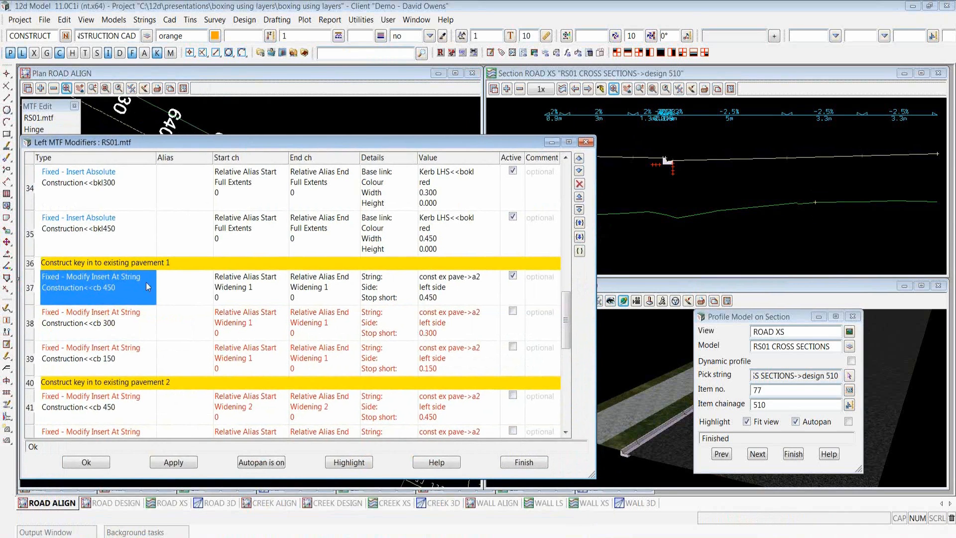
click(233, 290)
click(320, 292)
click(267, 291)
click(311, 298)
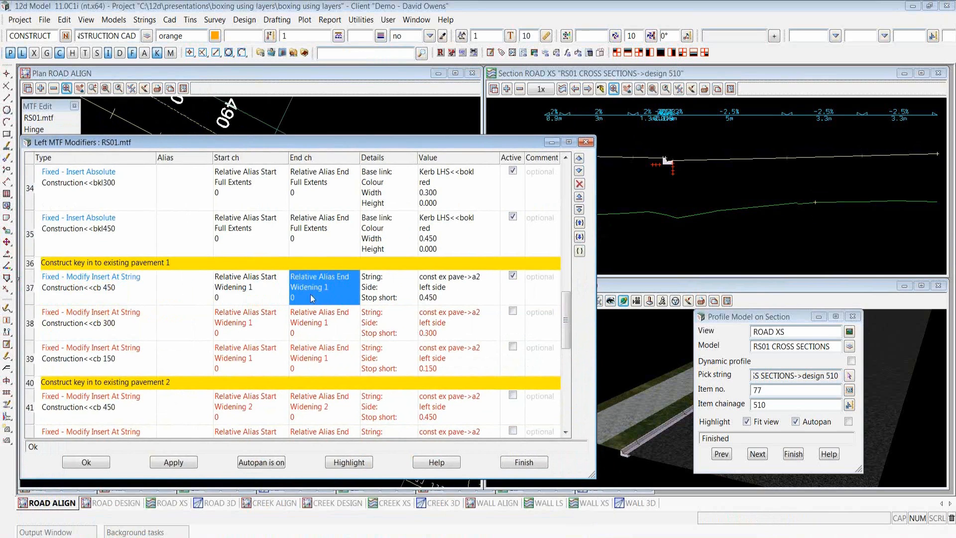
click(269, 294)
click(304, 299)
drag(267, 144, 255, 334)
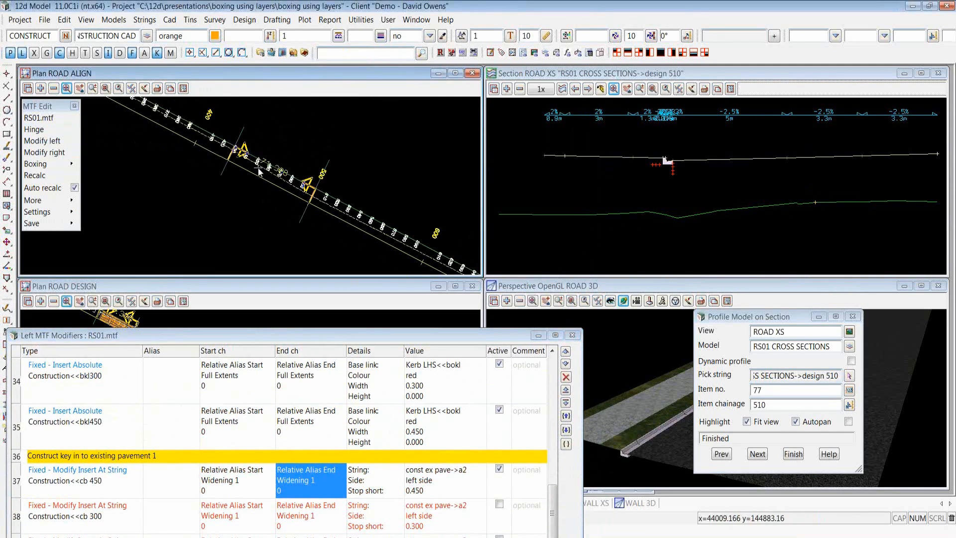
scroll(294, 195, up, 3)
Profile the road cross section at chainage 460, within the Widening 1 range.
double_click(762, 405)
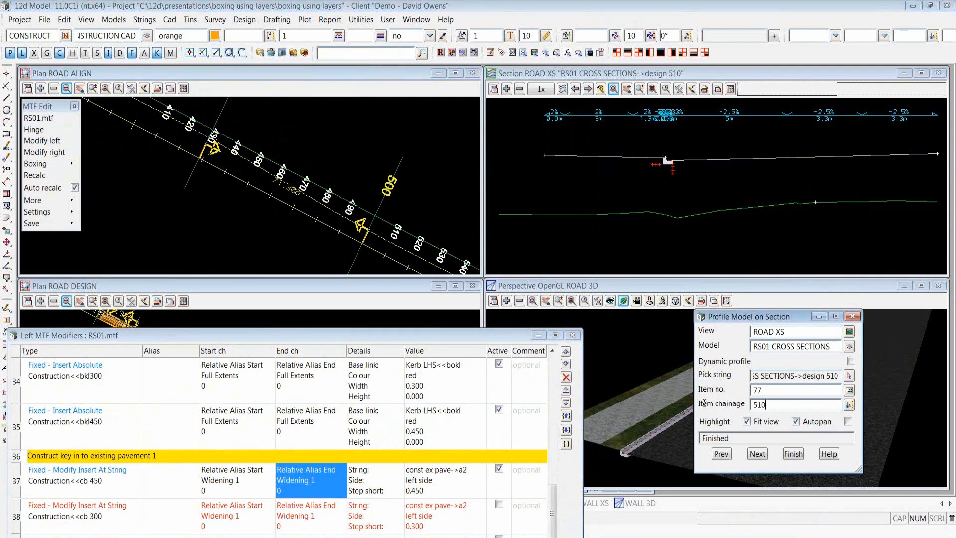
text(460)
key(Return)
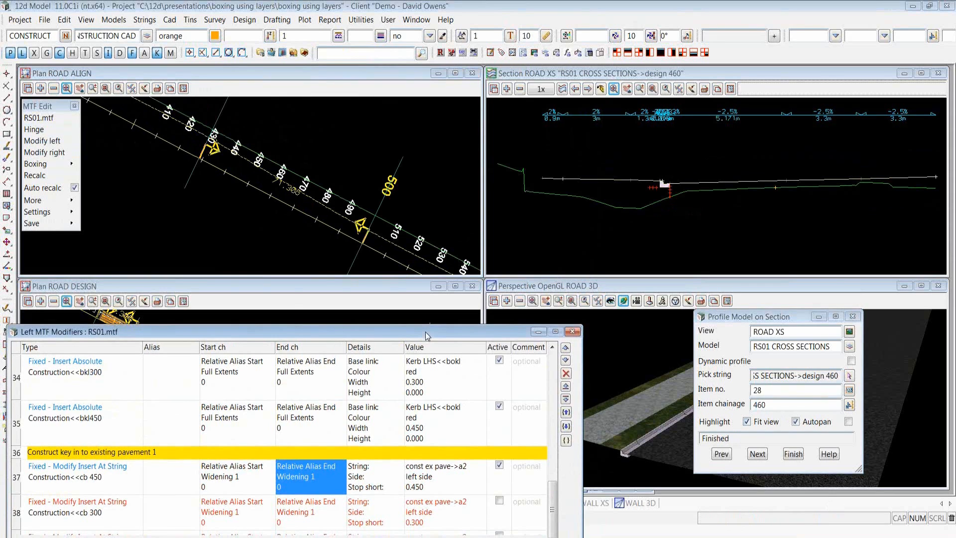
Apply the left modifiers and profile chainage 460 again to examine the cb 450 link beside the existing pavement edge.
drag(425, 333, 425, 164)
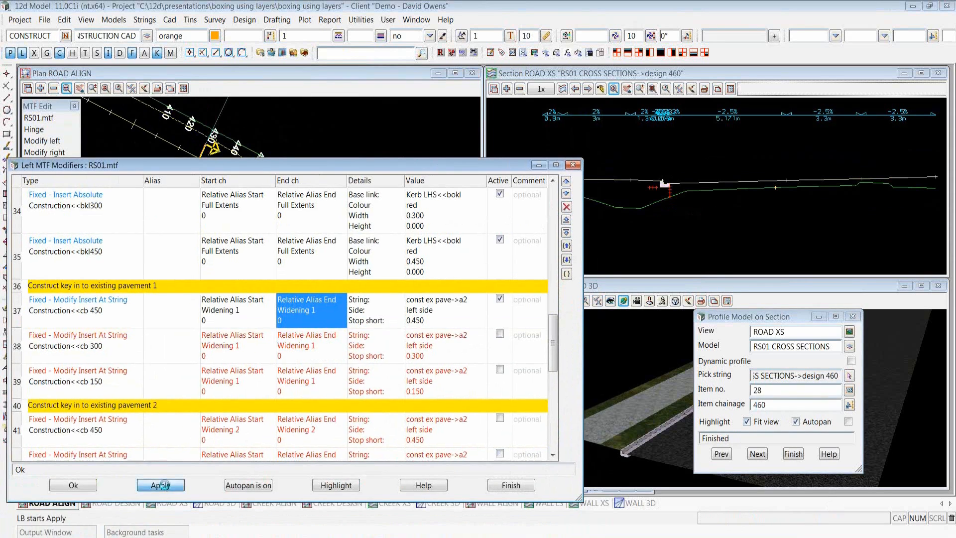
click(793, 453)
click(793, 404)
key(Return)
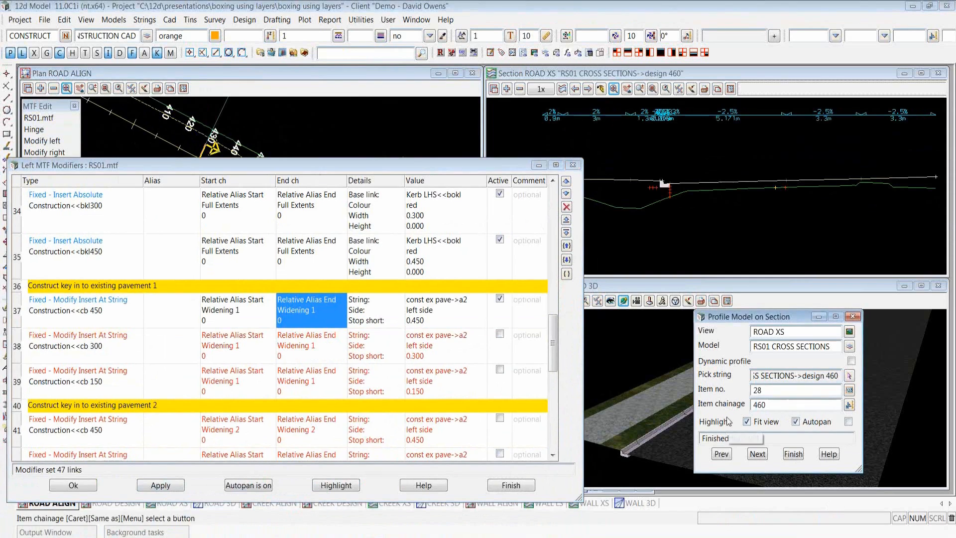
scroll(787, 184, up, 3)
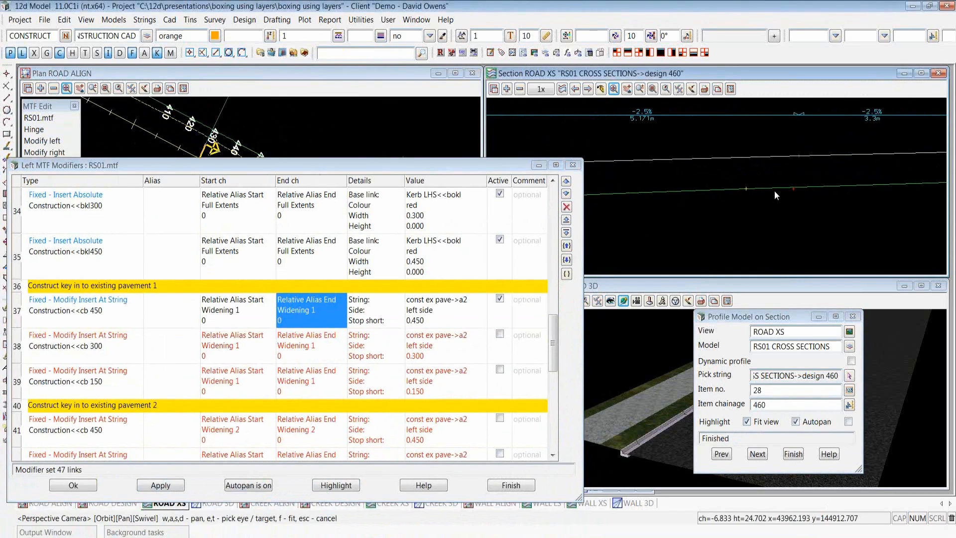
scroll(795, 189, up, 2)
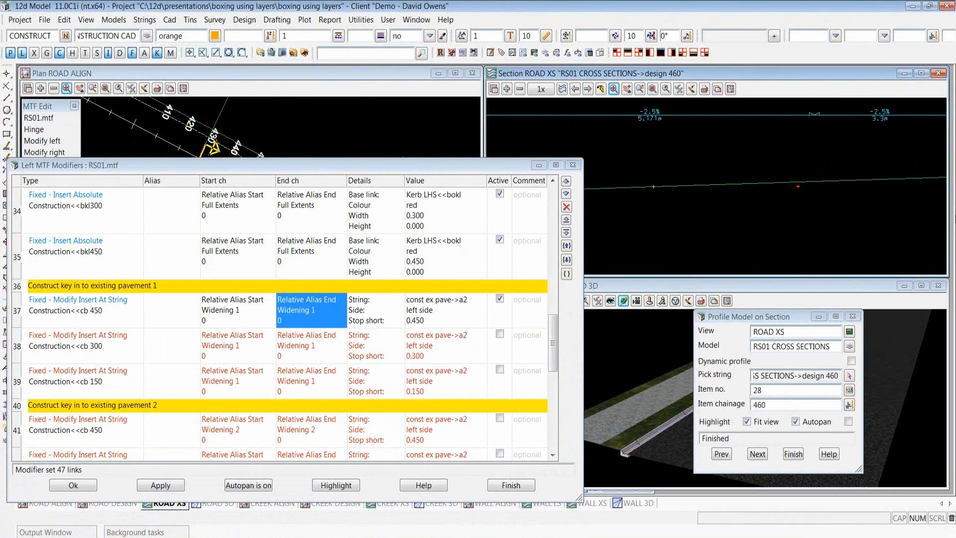
Activate the Widening 1 Construction<<cb 300 and Construction<<cb 150 modifiers and apply the left modifiers.
click(120, 359)
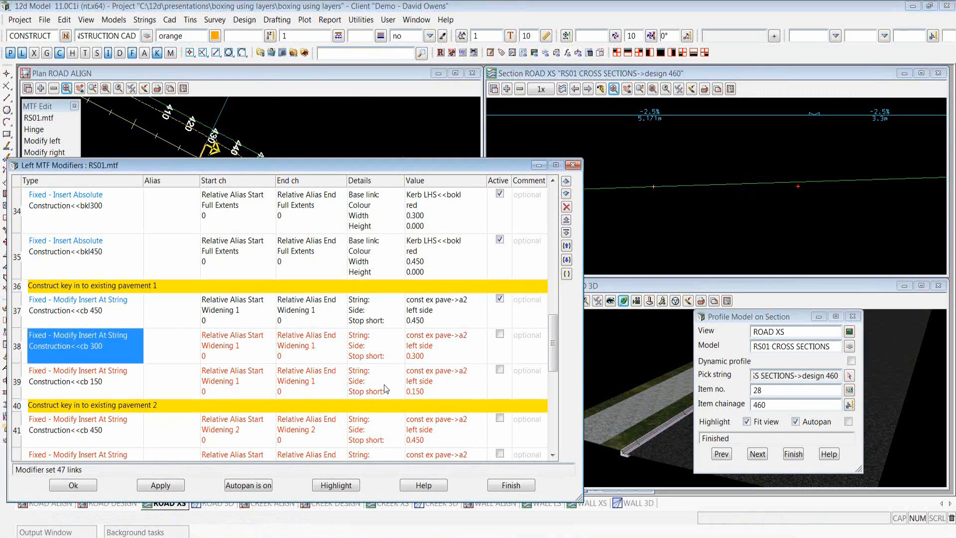
click(500, 336)
click(500, 336)
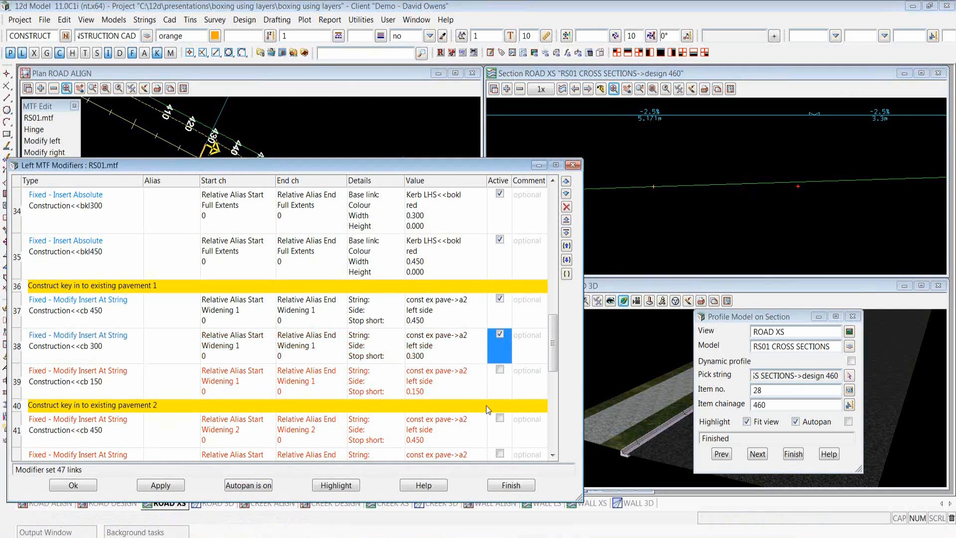
click(501, 371)
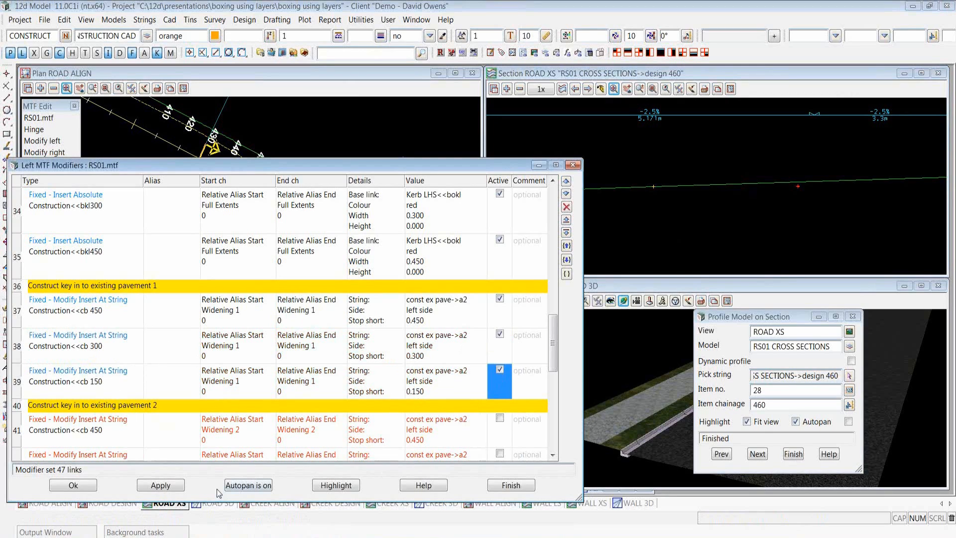
click(161, 485)
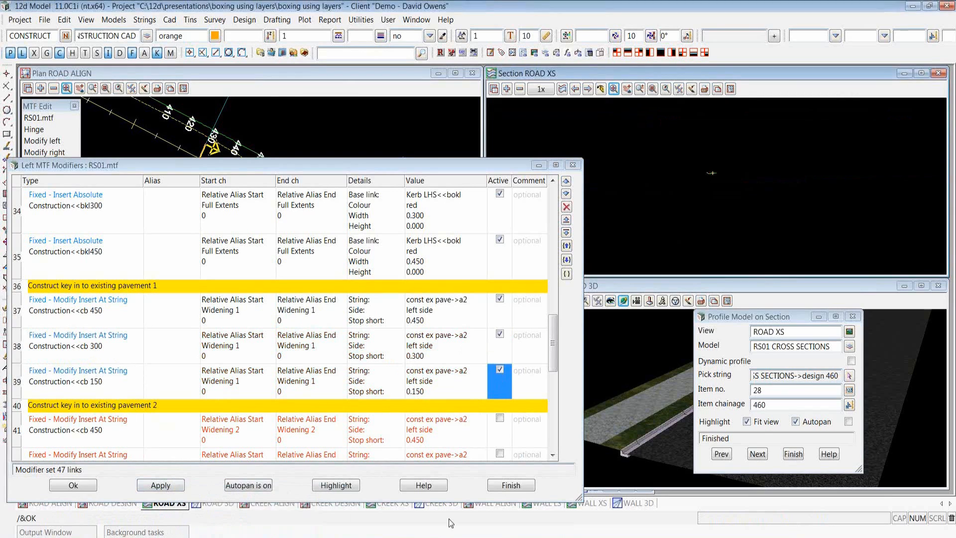
Profile the chainage 460 cross section again and examine the cut-back construction links at the existing pavement.
click(776, 404)
key(Return)
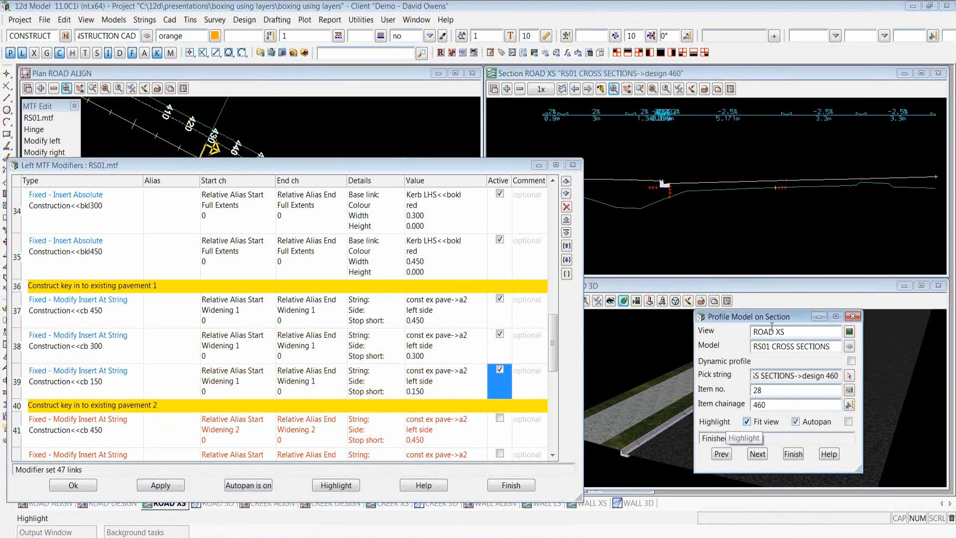
click(875, 92)
scroll(781, 177, up, 5)
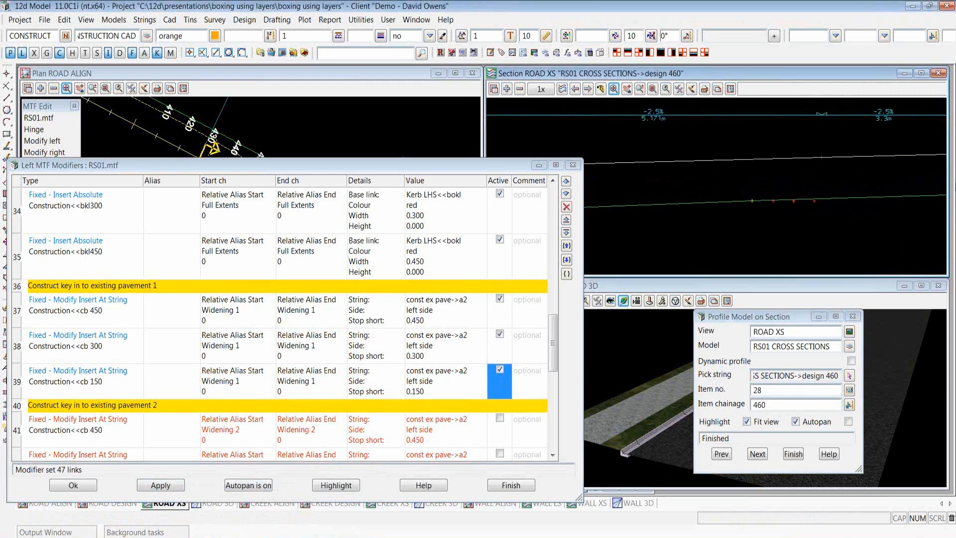
scroll(868, 187, down, 3)
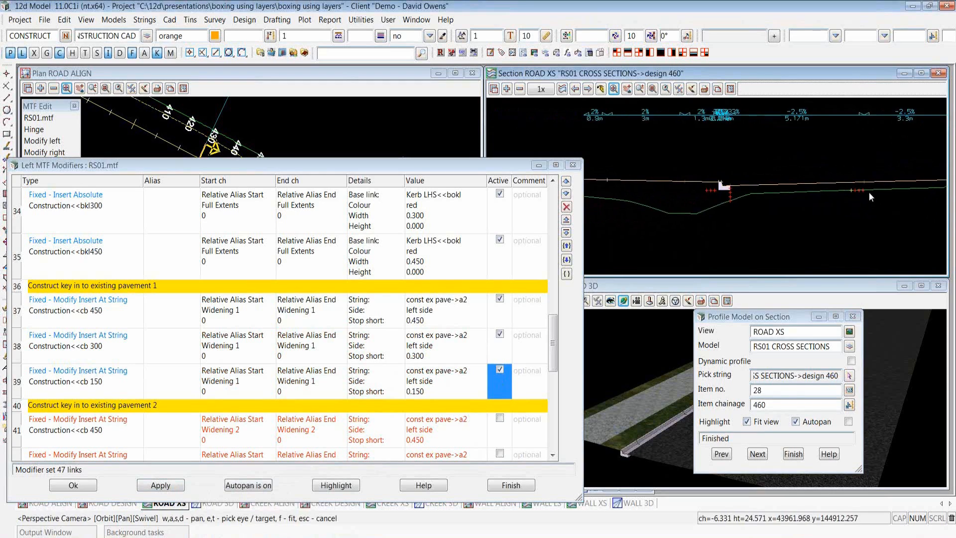
scroll(868, 192, up, 2)
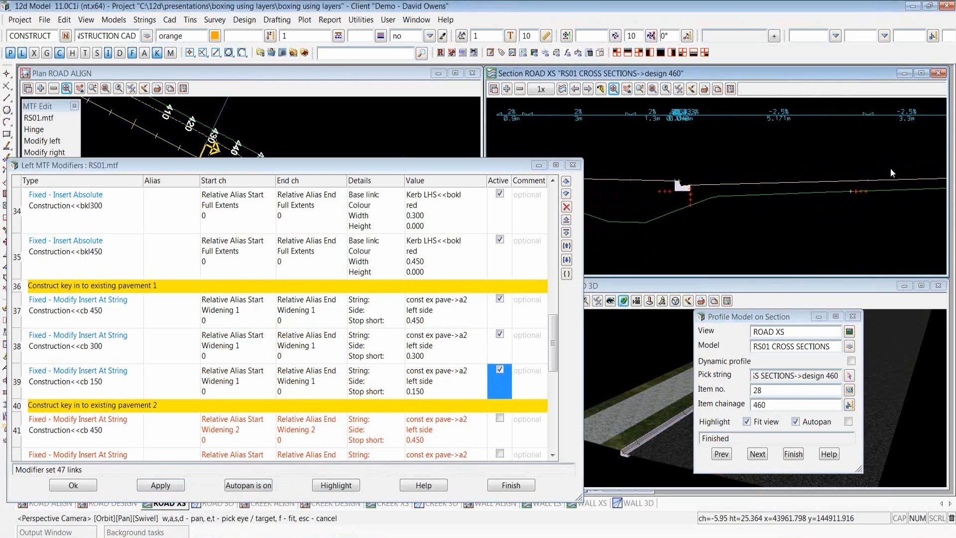
Review the Widening 2 chainages and activate the Construction<<cb 450, cb 300 and cb 150 modifiers under Construct key in to existing pavement 2.
drag(554, 329, 554, 352)
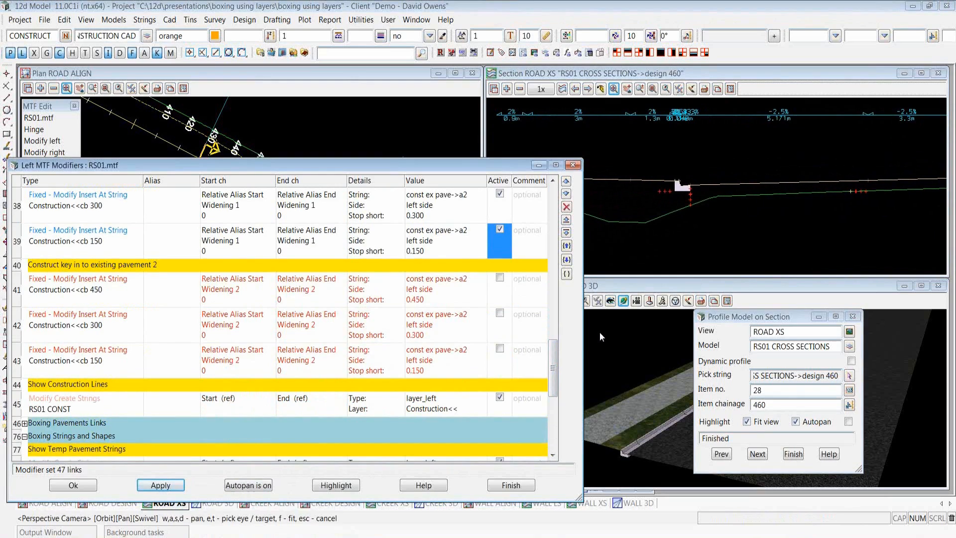
click(93, 294)
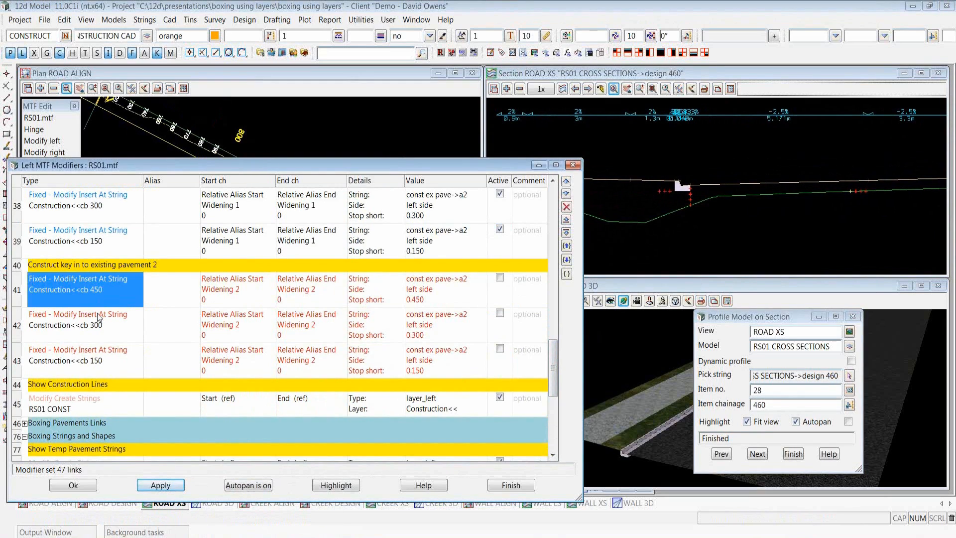
click(95, 335)
click(156, 347)
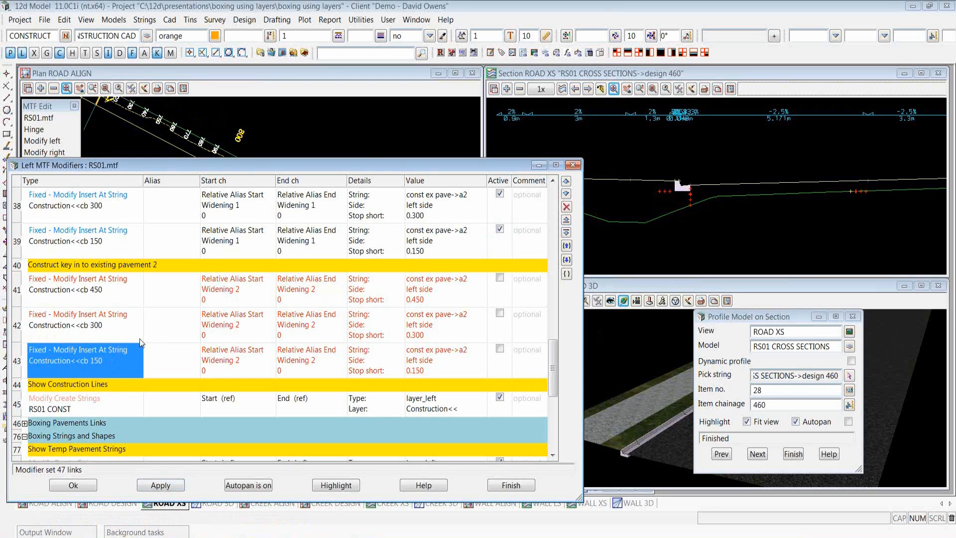
click(251, 290)
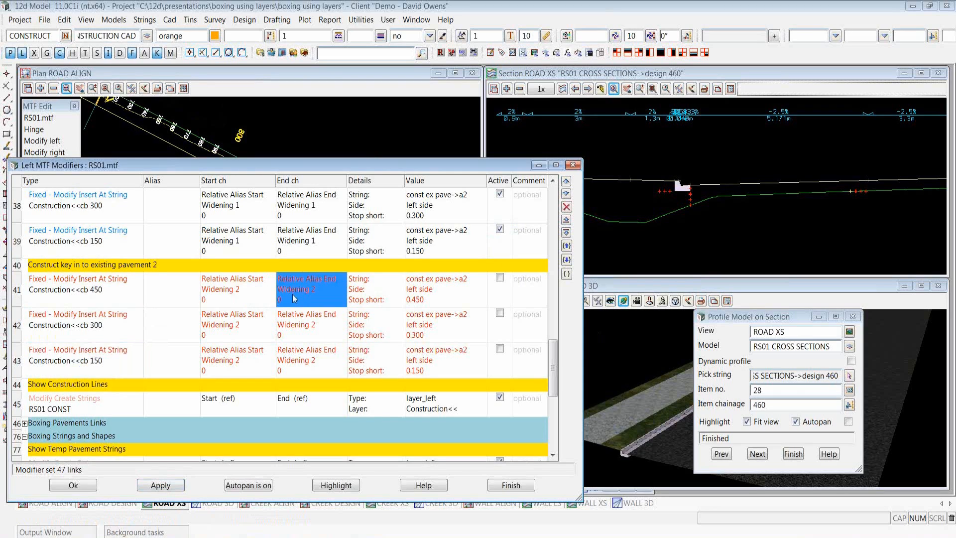
click(293, 299)
click(500, 279)
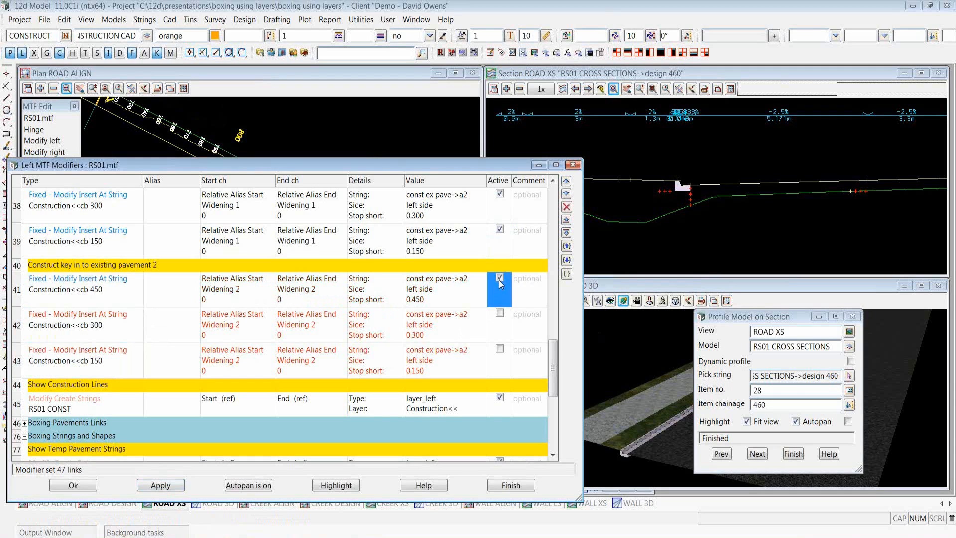
click(500, 313)
click(500, 349)
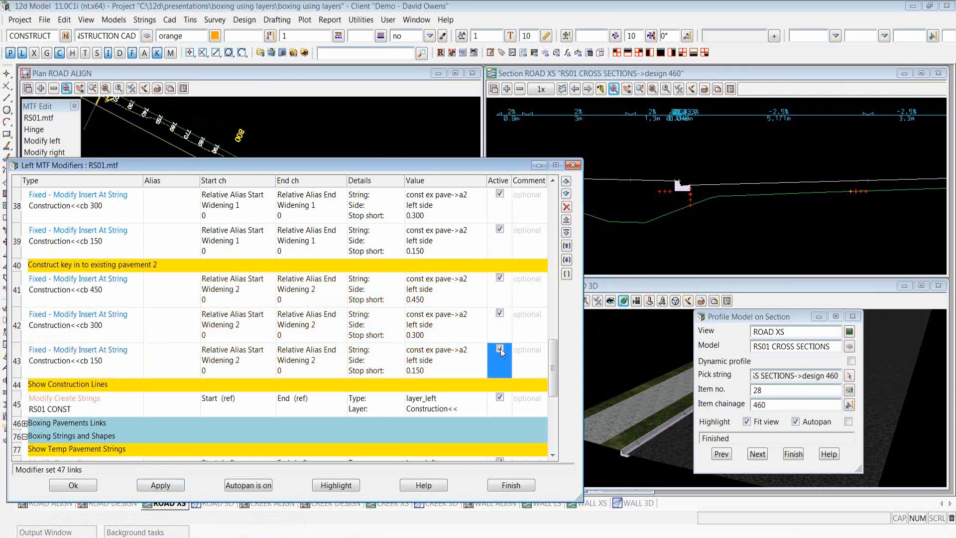
Find a chainage within Widening 2 in the alignment plan and profile the road cross section at chainage 840.
drag(274, 165, 271, 329)
click(296, 84)
scroll(288, 188, up, 4)
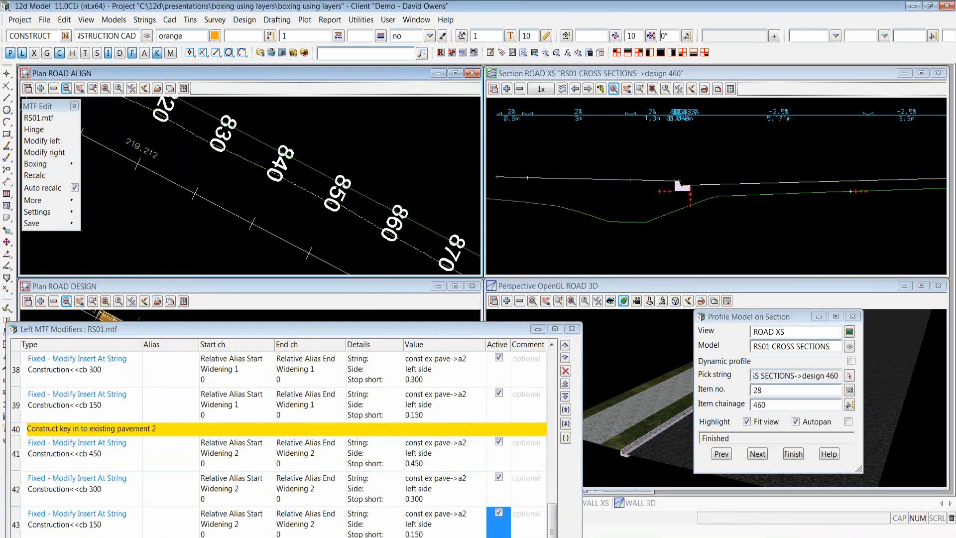
double_click(759, 404)
text(840)
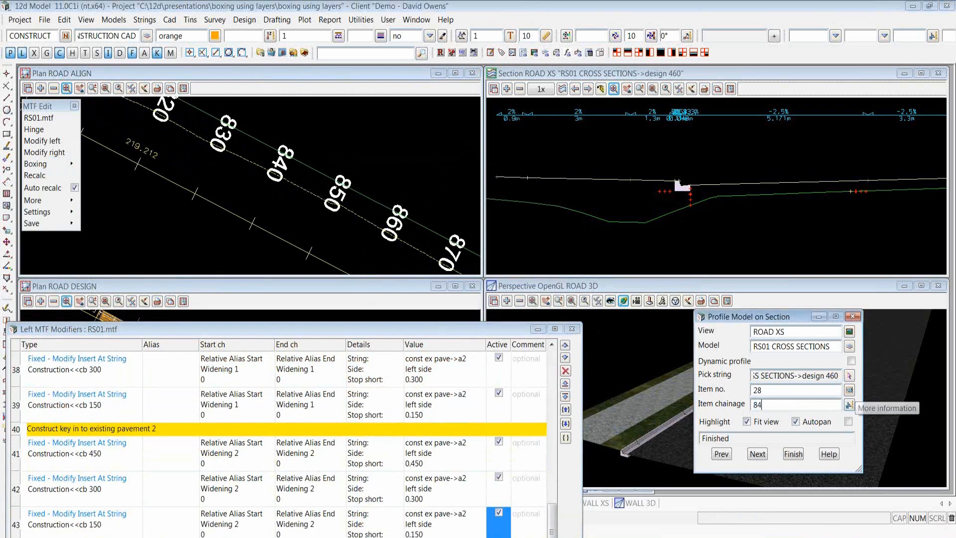
key(Return)
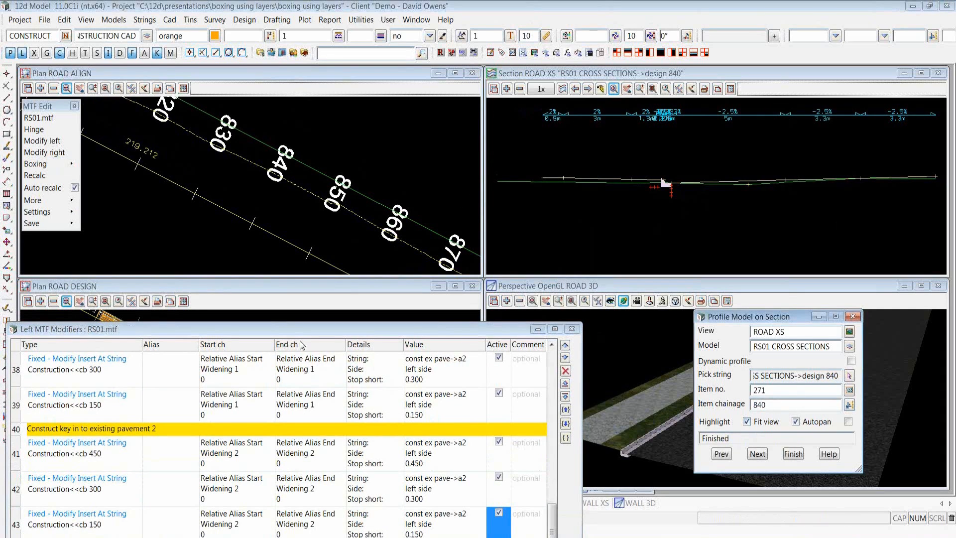
Apply the left modifiers and profile chainage 840 again to examine the Widening 2 cut-back links.
drag(367, 327, 403, 118)
click(197, 429)
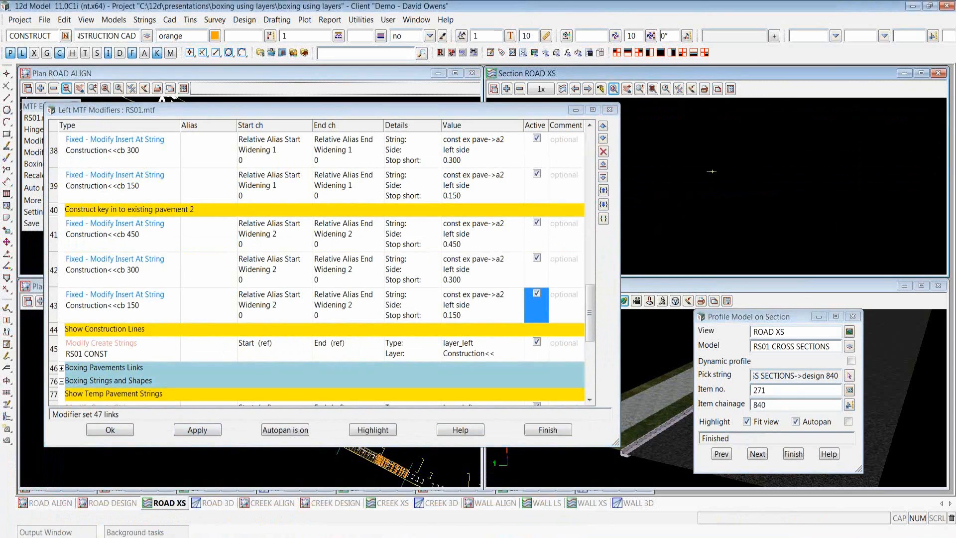
click(775, 403)
key(Return)
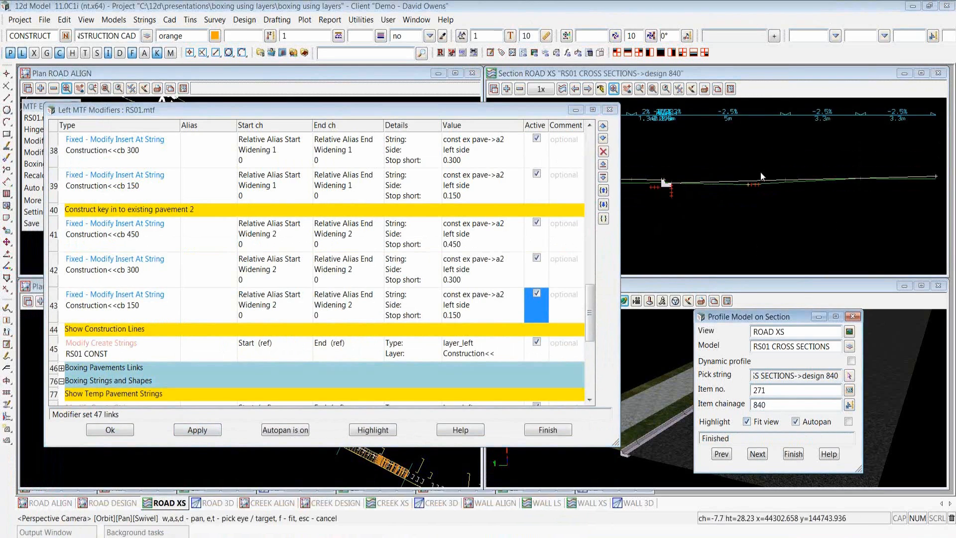
scroll(750, 180, up, 2)
scroll(750, 180, up, 2)
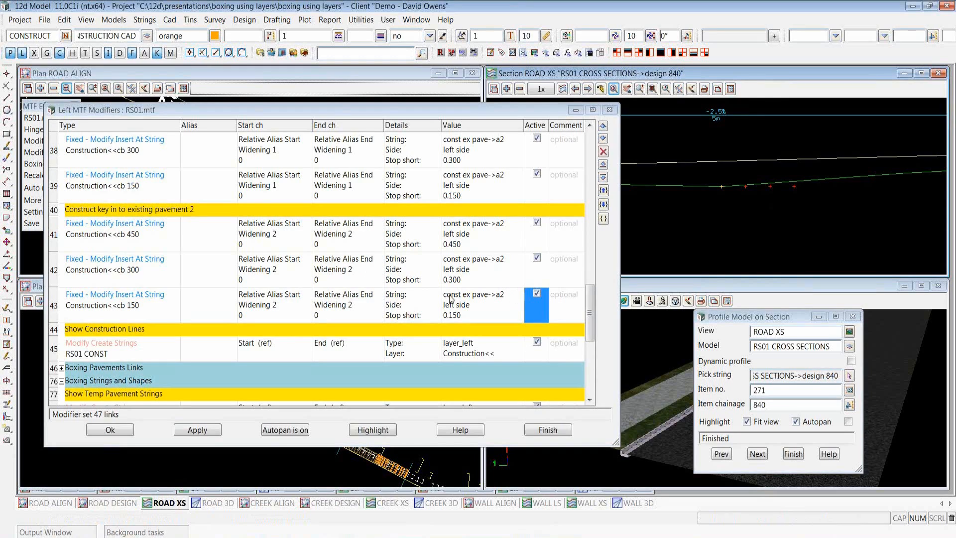
Collapse the Boxing Construction Links group and expand the Boxing Pavements Links group to show the widening 1 pavement modifiers.
click(591, 320)
drag(591, 320, 596, 217)
click(61, 249)
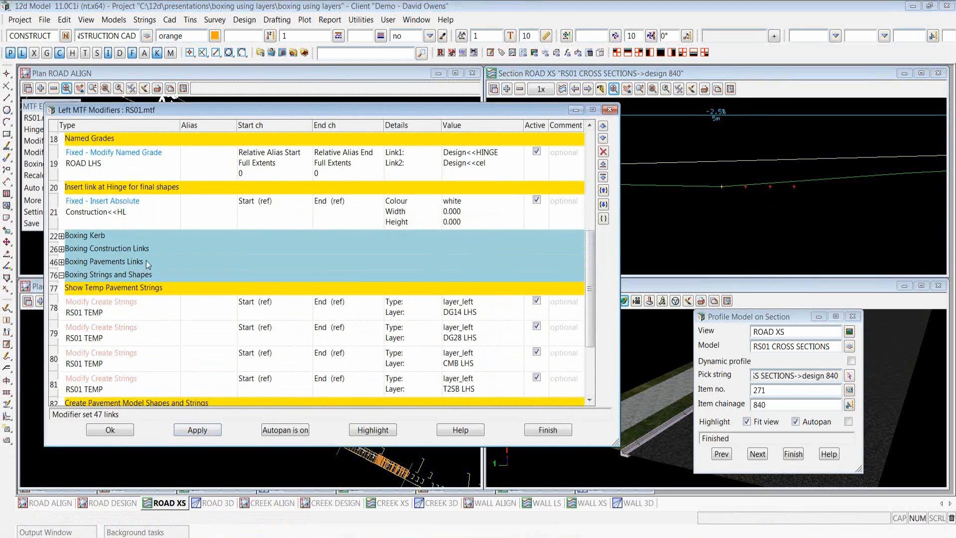
click(61, 262)
scroll(155, 223, down, 3)
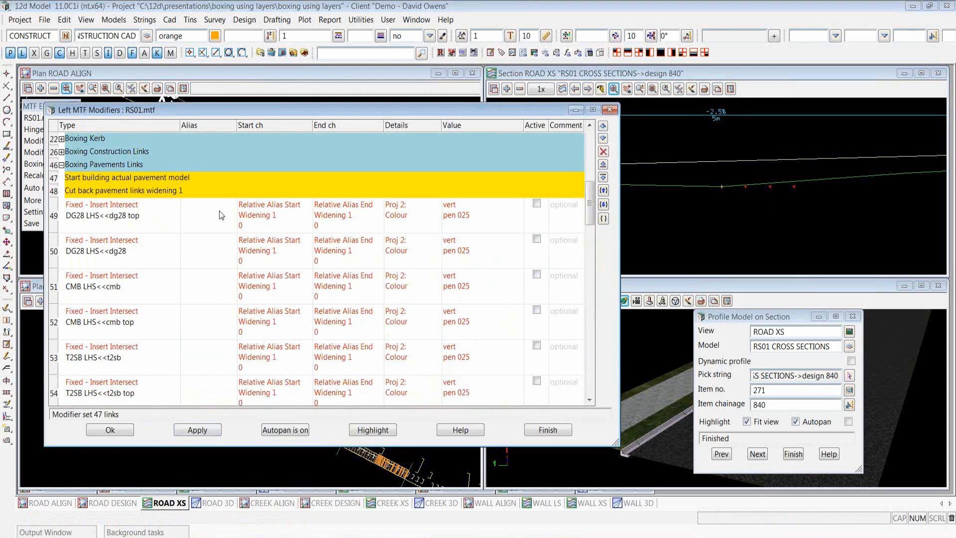
Make the Widening 1 DG28 LHS<<dg28 top modifier active and open its Insert Intersect settings.
double_click(101, 214)
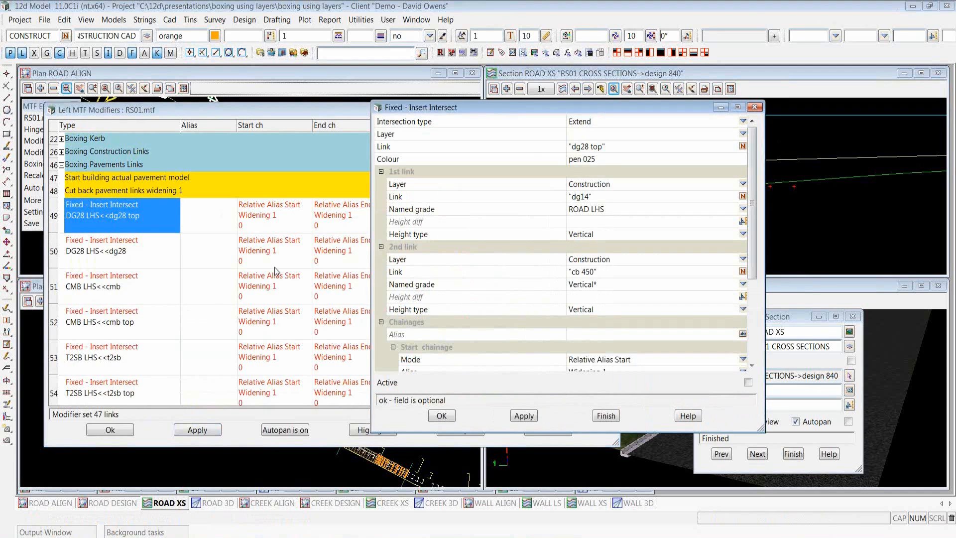
click(755, 107)
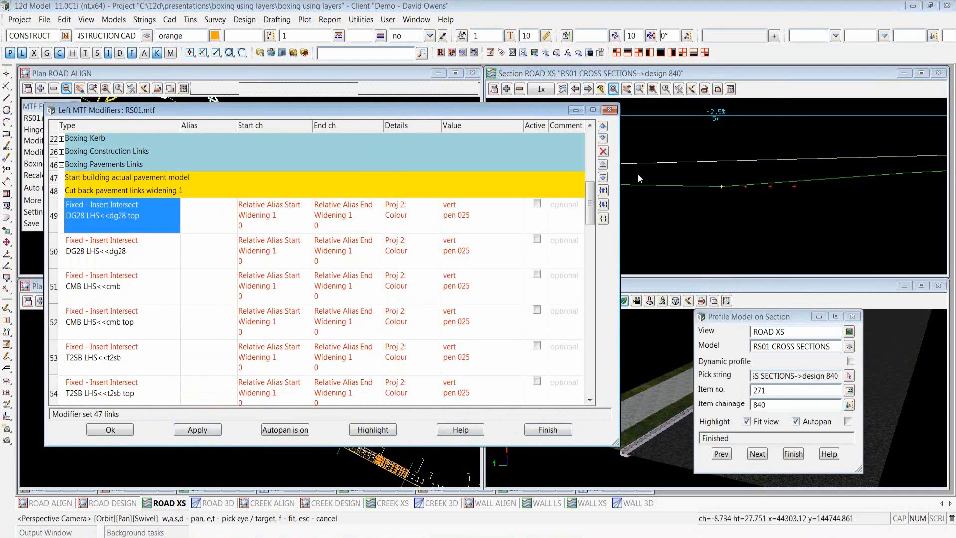
click(537, 208)
double_click(128, 221)
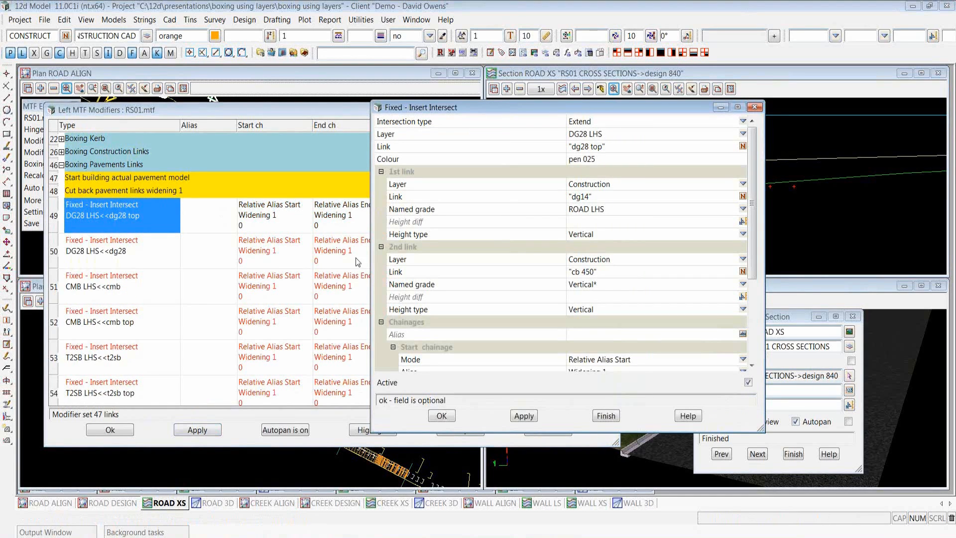
Review the layer, link and named grade settings of the DG28 LHS<<dg28 top intersect, including both construction links.
click(620, 147)
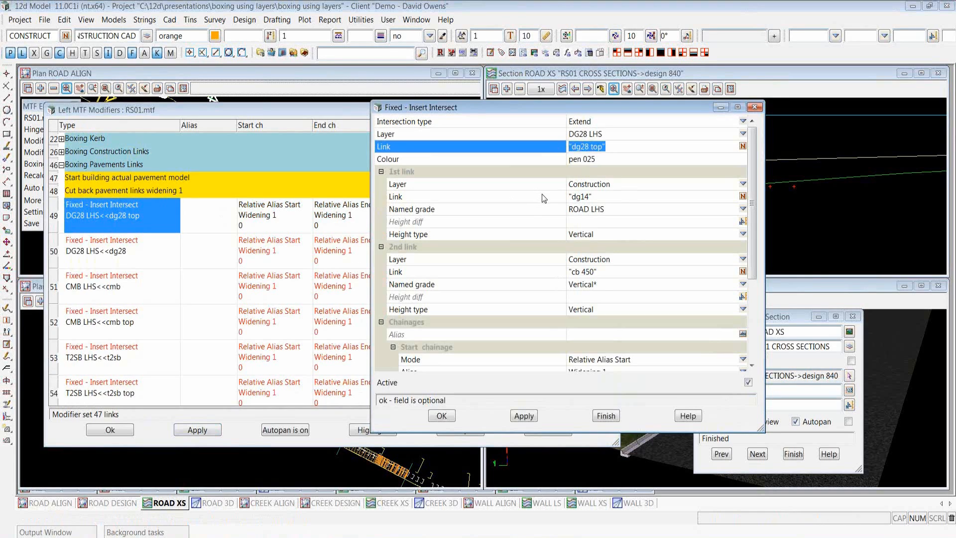
click(622, 185)
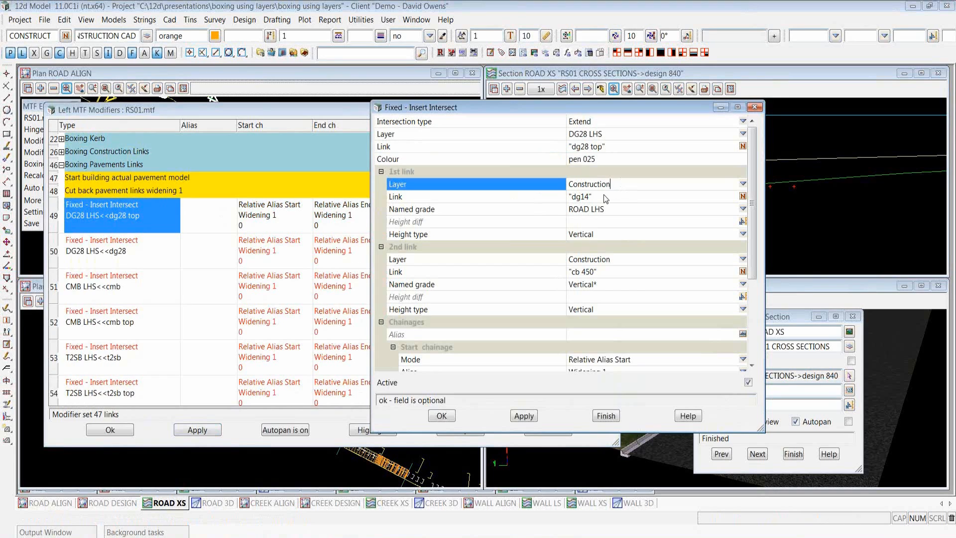
click(607, 197)
click(613, 209)
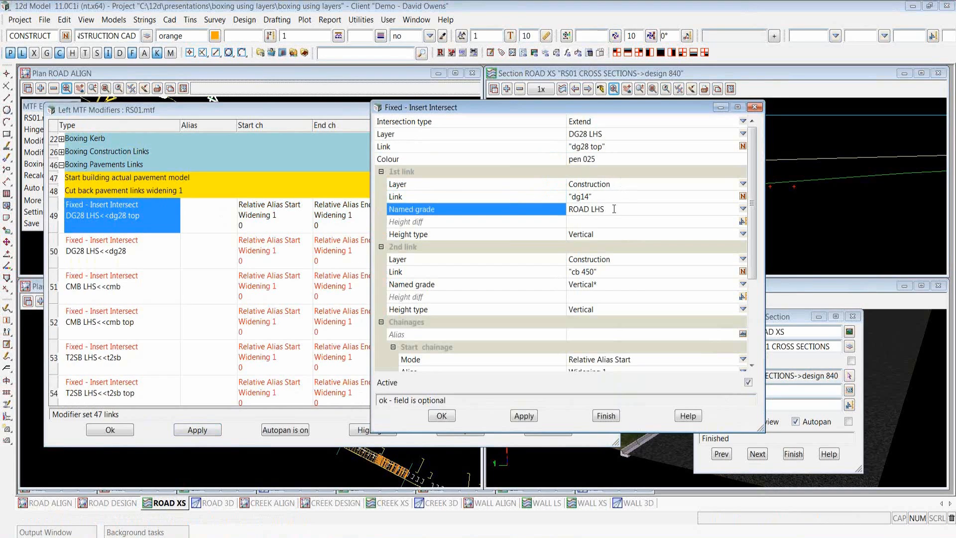
click(625, 261)
click(619, 272)
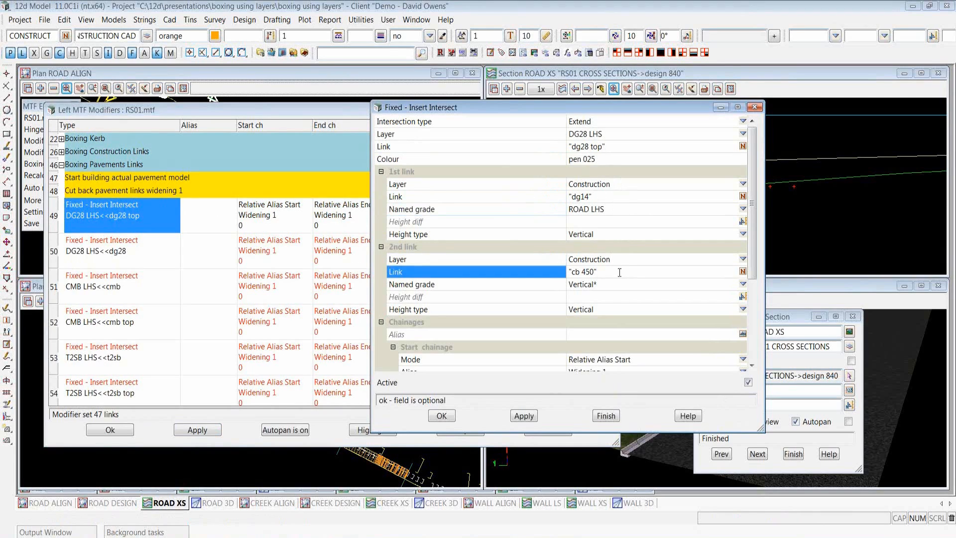
click(616, 283)
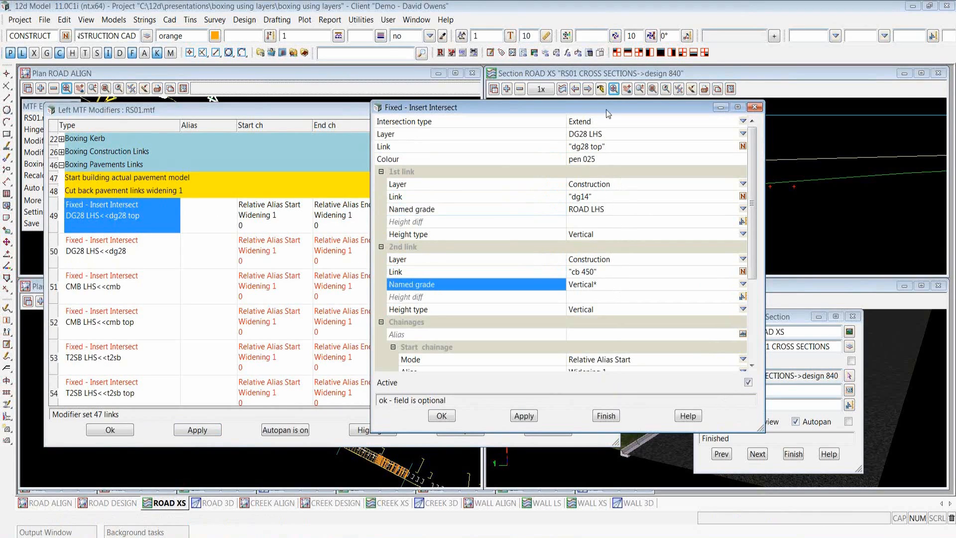
Compare the dg28 top intersect settings with the chainage 840 cross section, then accept the settings.
drag(606, 109, 311, 158)
click(758, 85)
scroll(844, 173, down, 7)
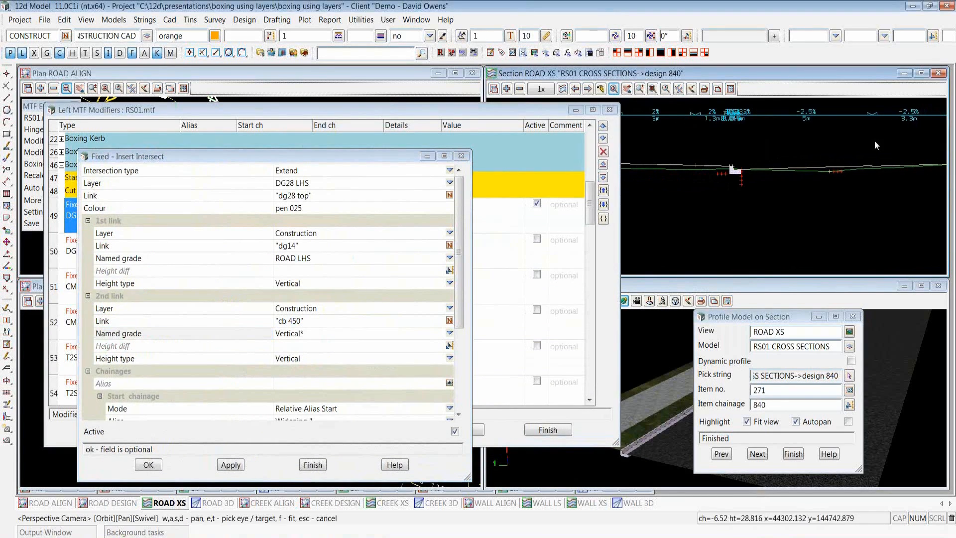
scroll(818, 109, up, 3)
scroll(694, 223, up, 4)
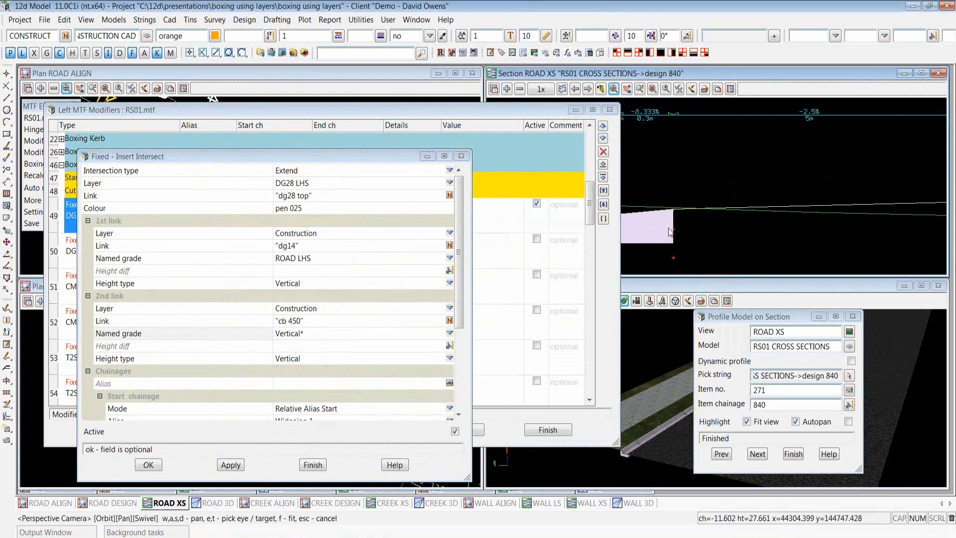
scroll(675, 226, down, 5)
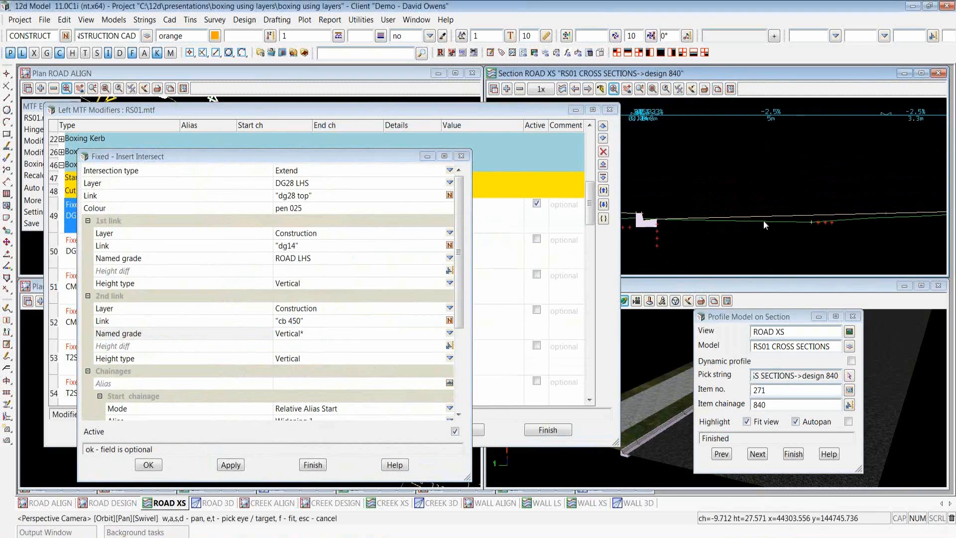
scroll(839, 221, up, 4)
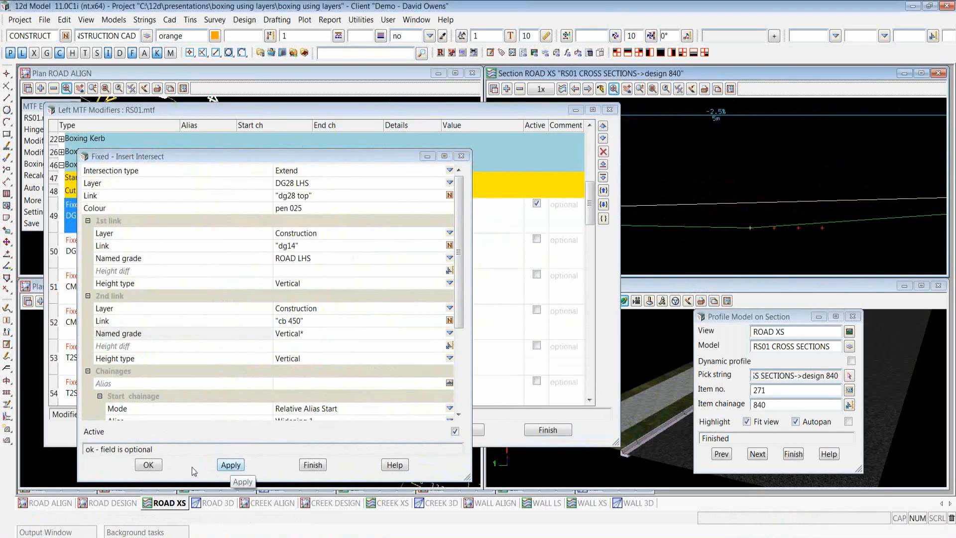
click(149, 465)
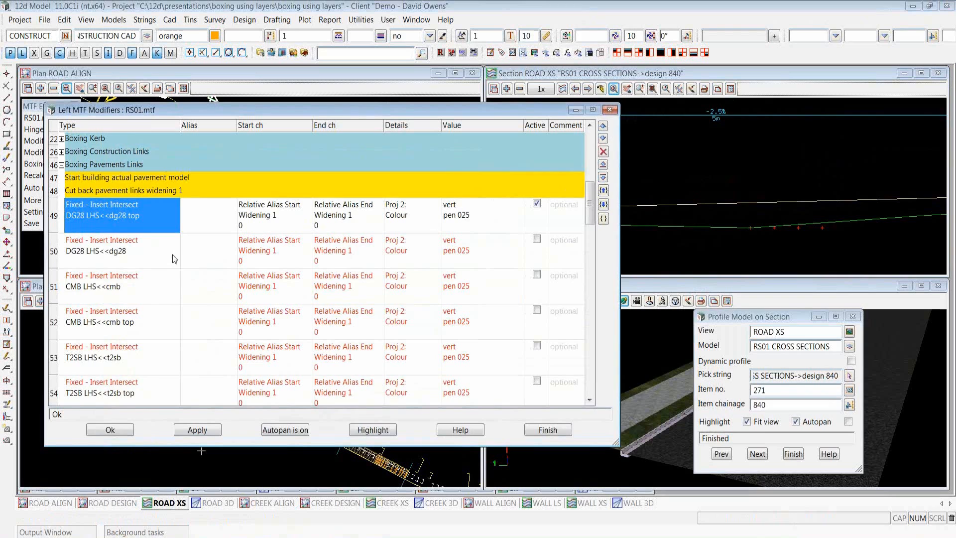
Make the Widening 1 DG28 LHS<<dg28 modifier active, review its link settings and accept them.
click(537, 239)
double_click(142, 244)
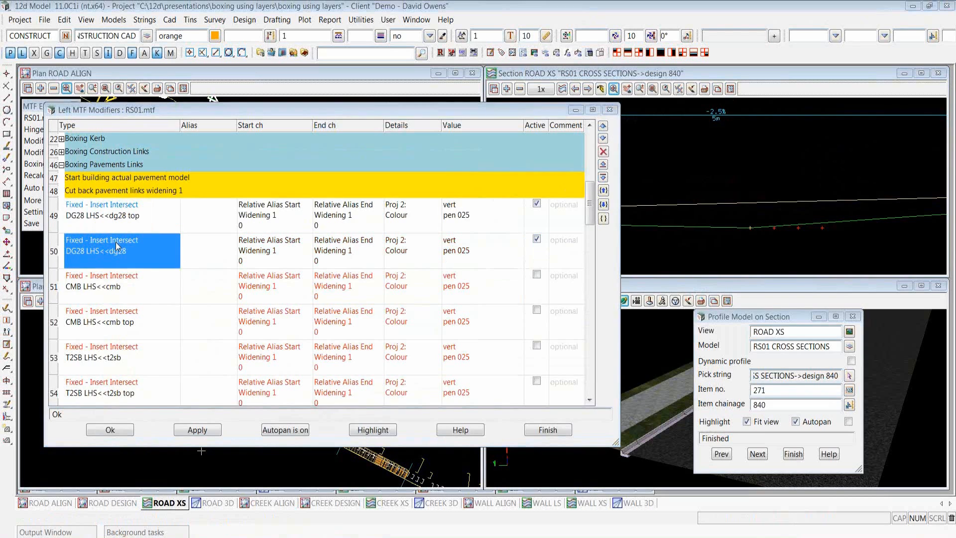
drag(589, 106, 469, 128)
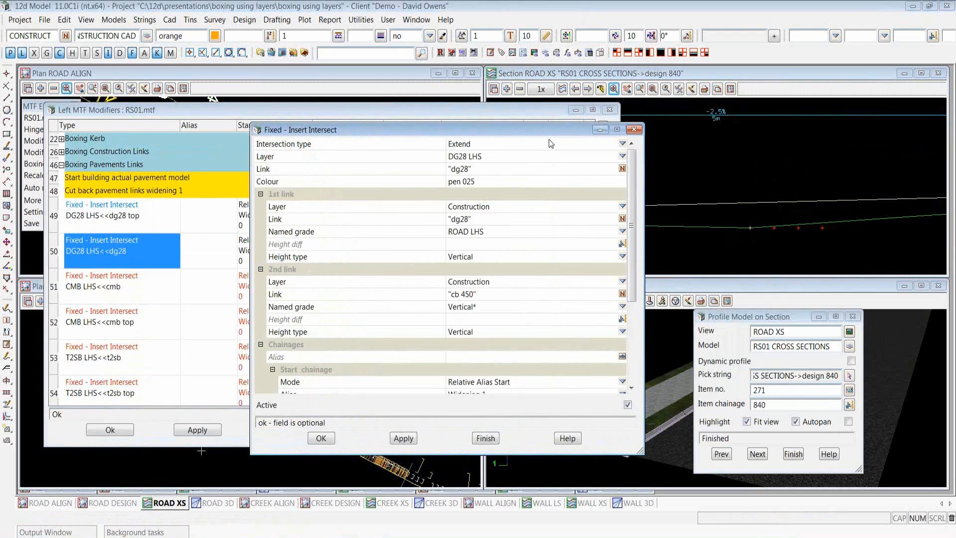
click(483, 218)
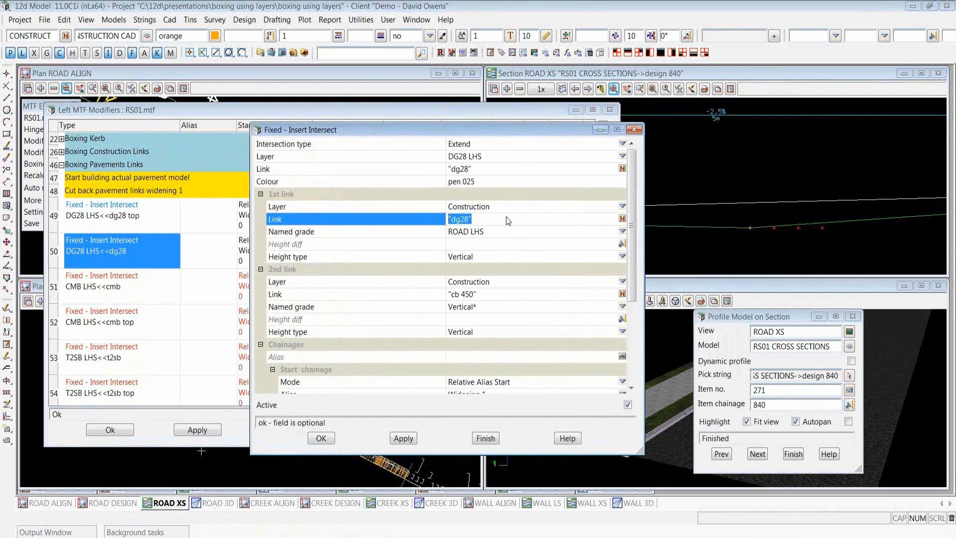
key(Up)
key(Up)
key(Up)
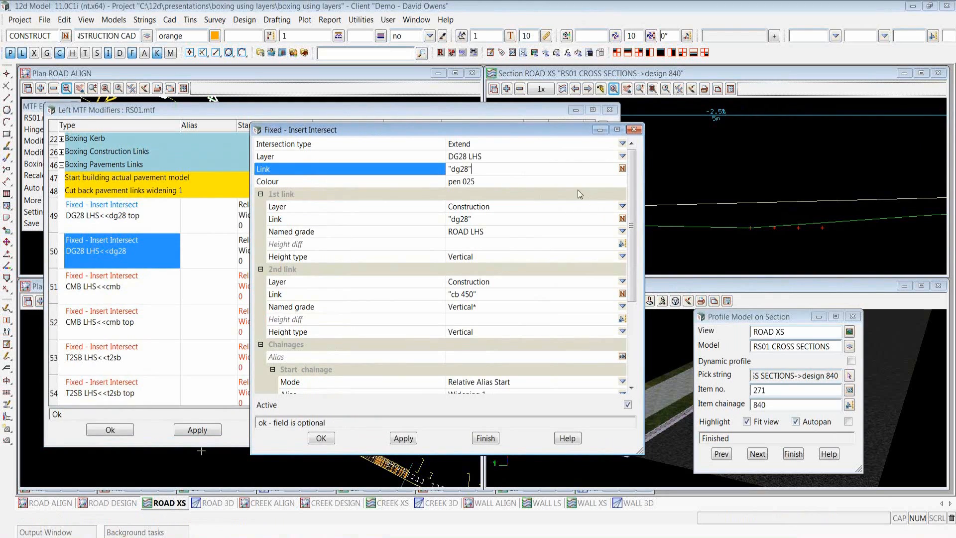
click(321, 438)
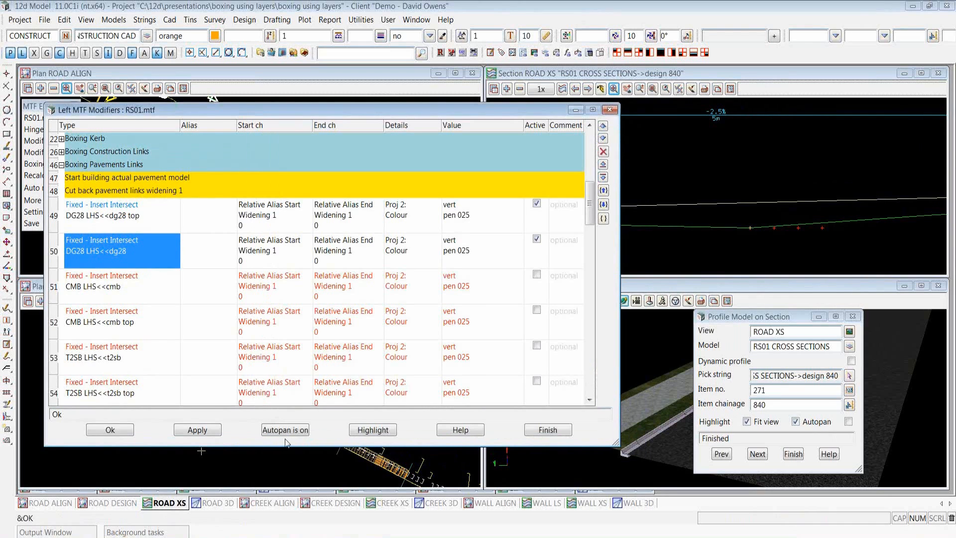
Apply the left modifiers and check the chainage 840 section and the models available to its section view.
click(210, 431)
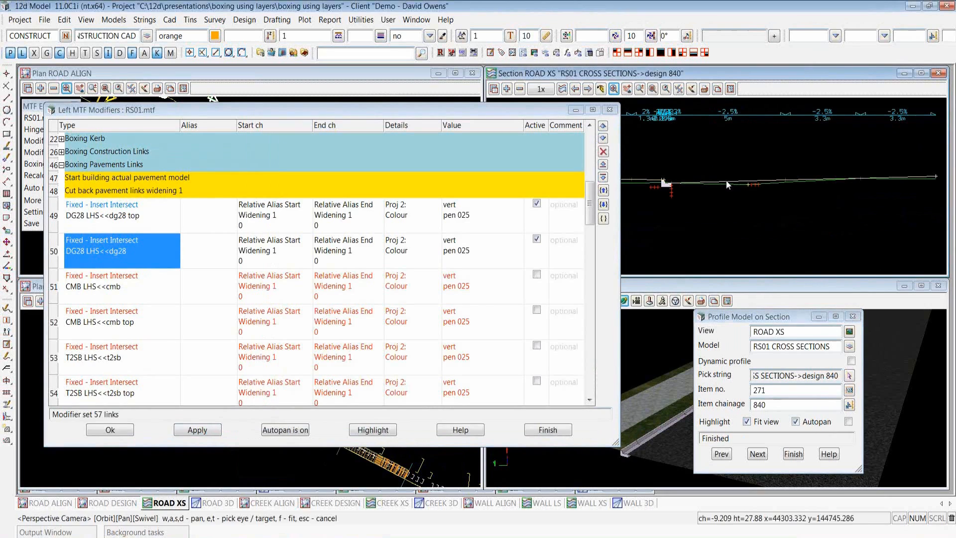
scroll(725, 181, up, 2)
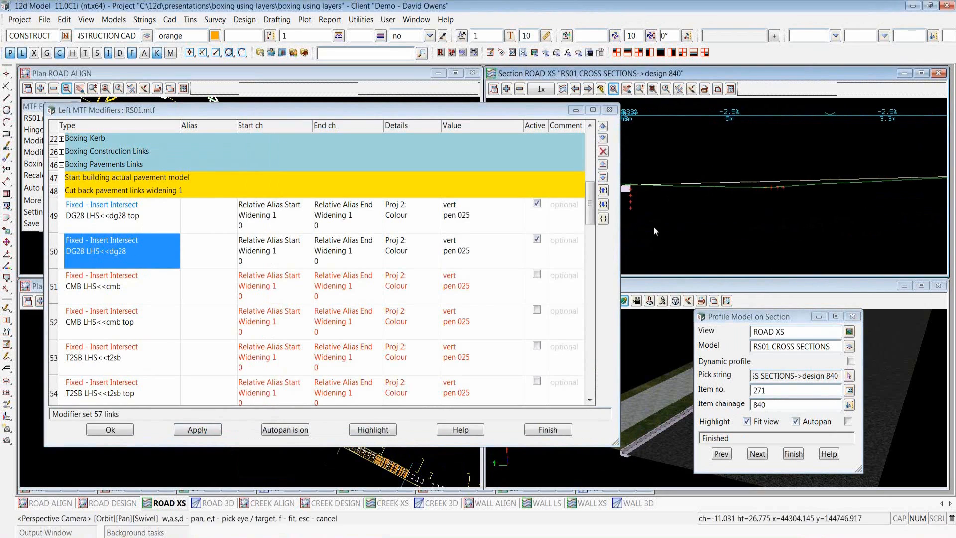
drag(593, 205, 591, 304)
drag(590, 347, 590, 355)
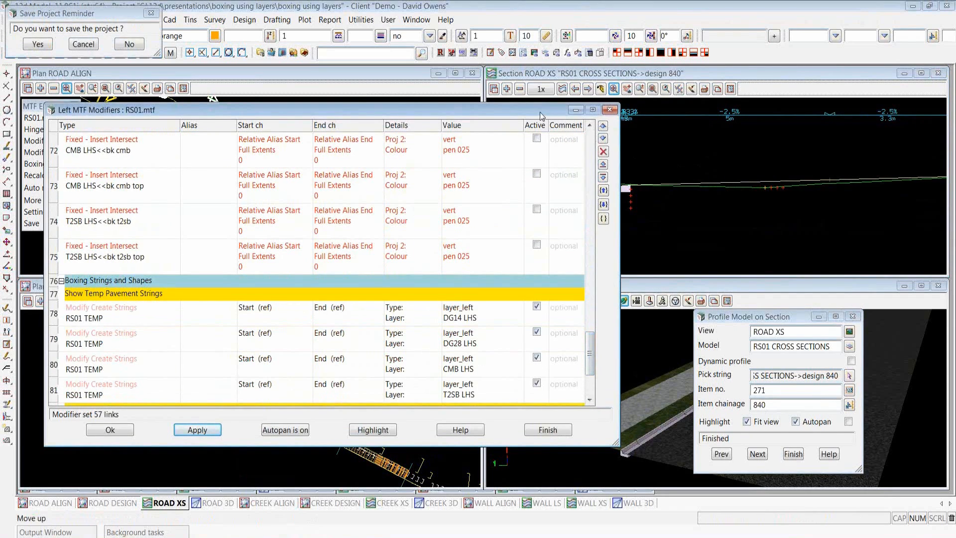
drag(548, 113, 526, 161)
click(506, 90)
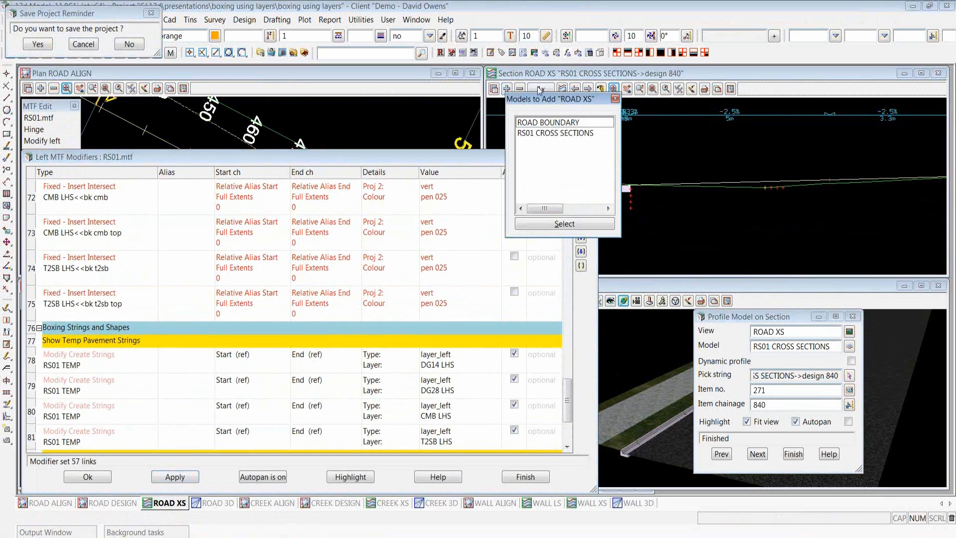
click(614, 98)
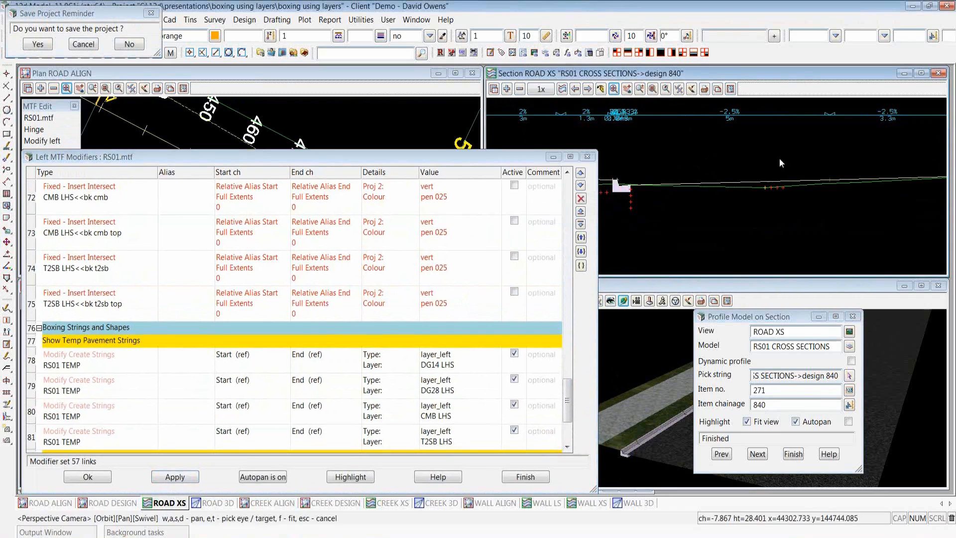
scroll(776, 184, up, 5)
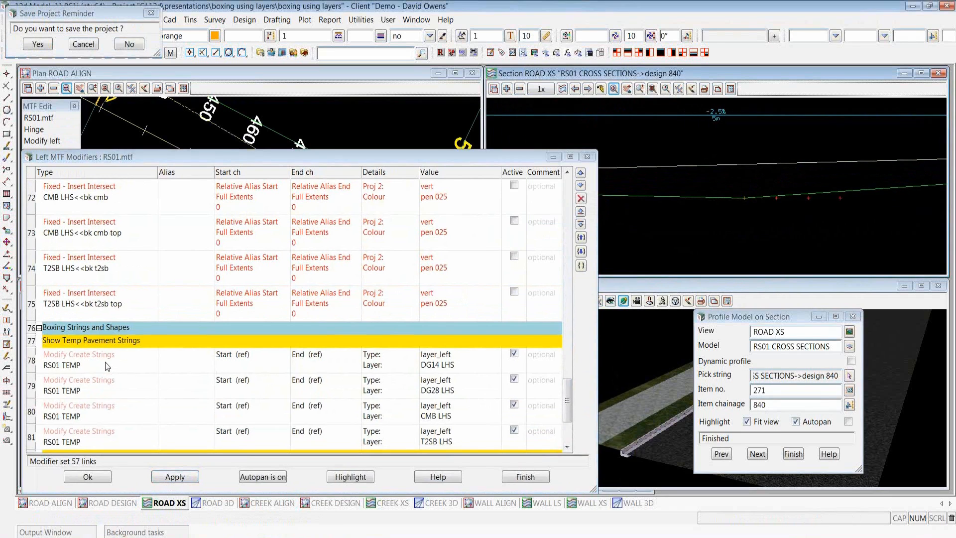
Review the DG28 LHS create strings modifier for the RS01 TEMP model and accept it.
double_click(102, 386)
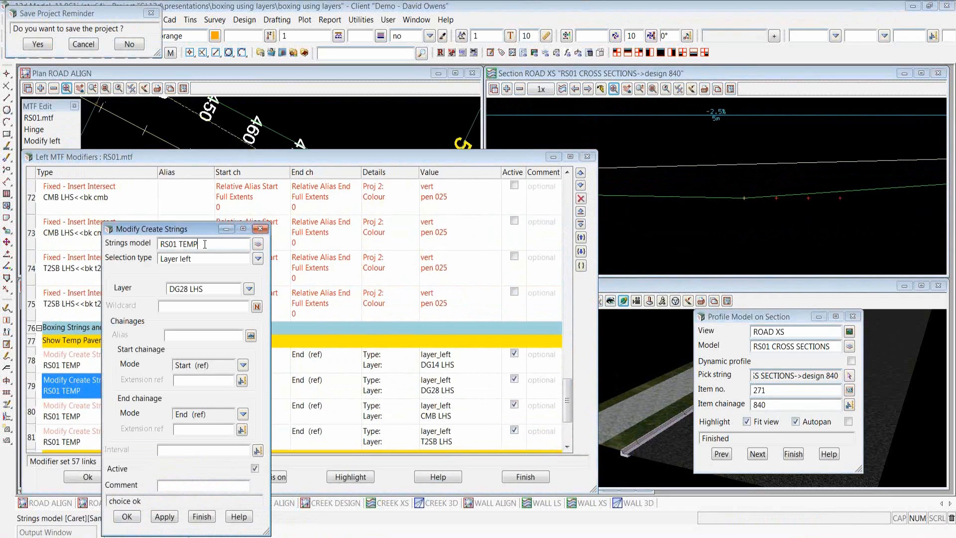
text(<<)
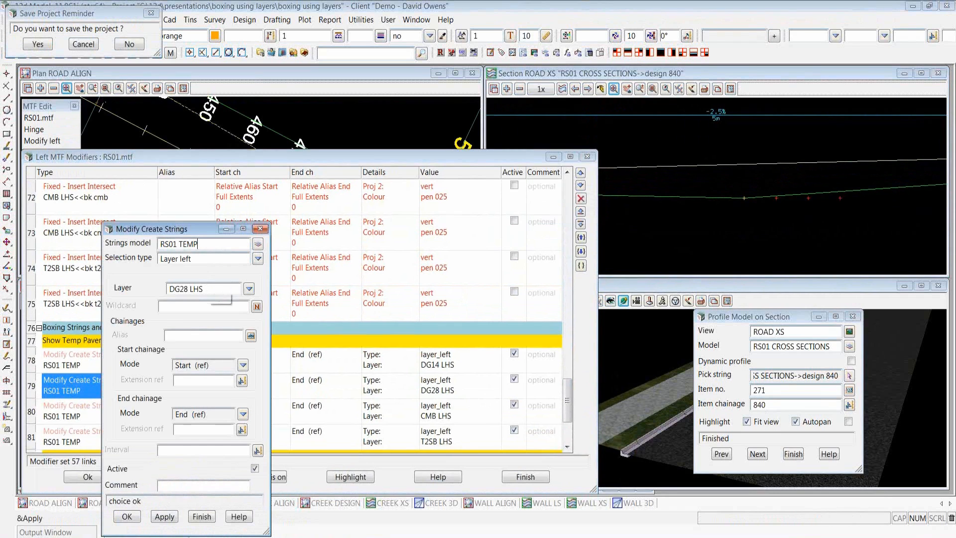
click(127, 517)
Check the Widening 1 chainage range of DG28 LHS<<dg28 and profile the road cross section at chainage 460 to examine its links.
drag(573, 377, 580, 258)
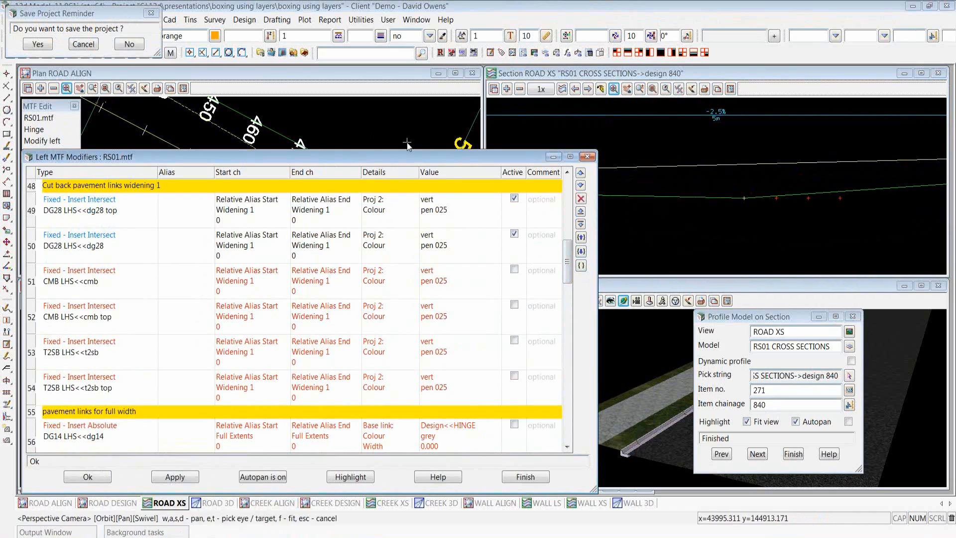
click(246, 248)
key(Tab)
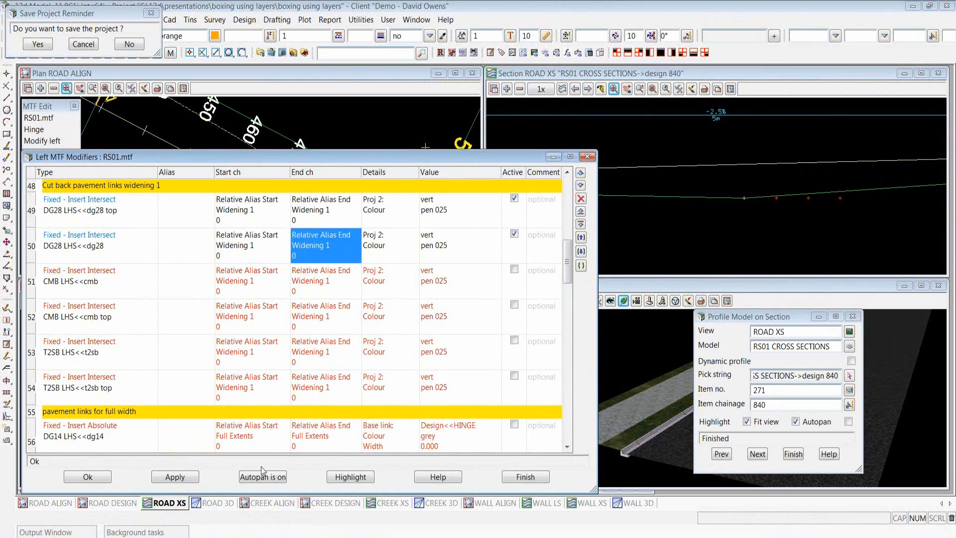
double_click(760, 404)
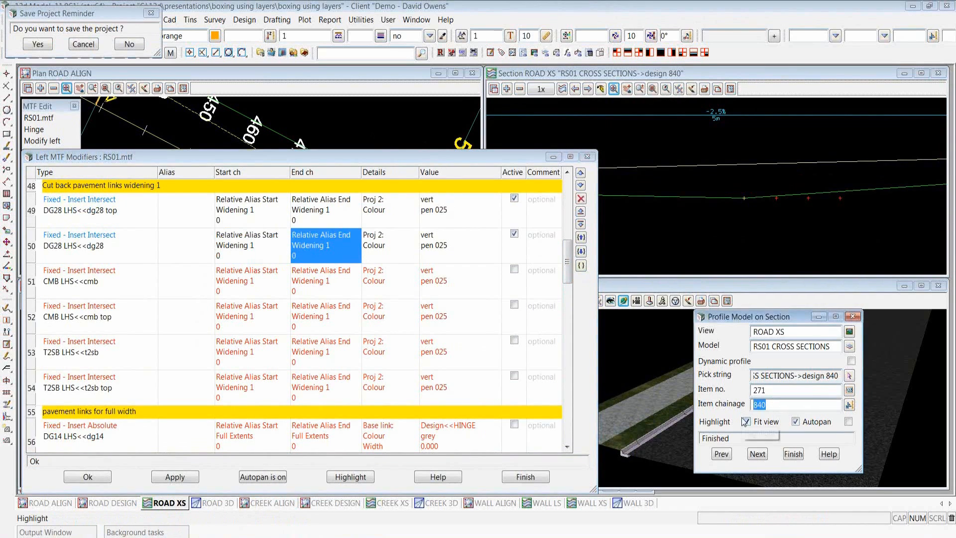
text(460)
key(Return)
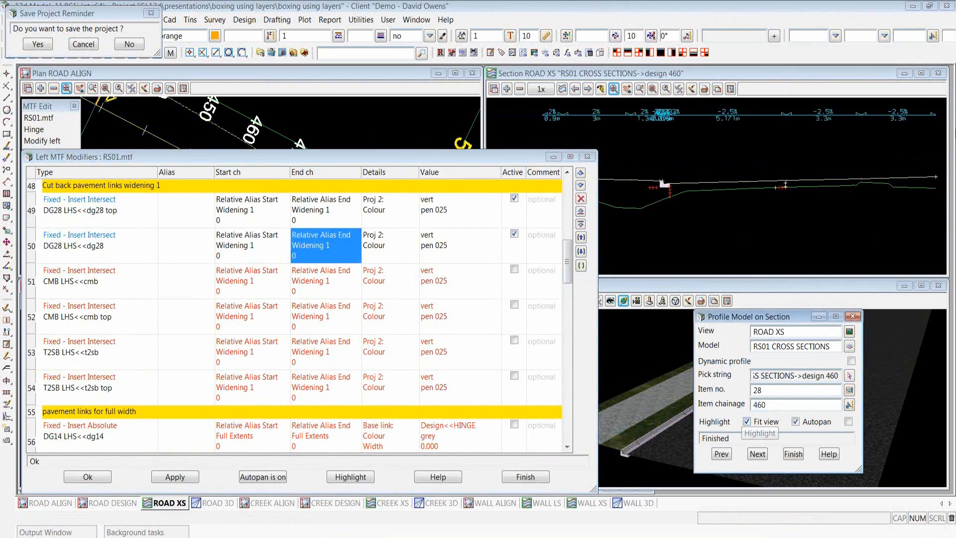
scroll(790, 163, up, 8)
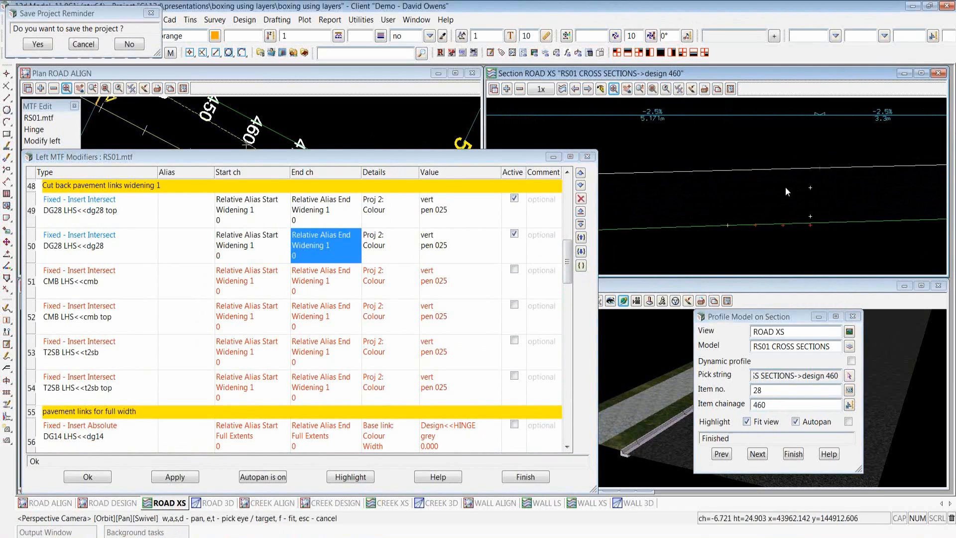
scroll(896, 197, down, 6)
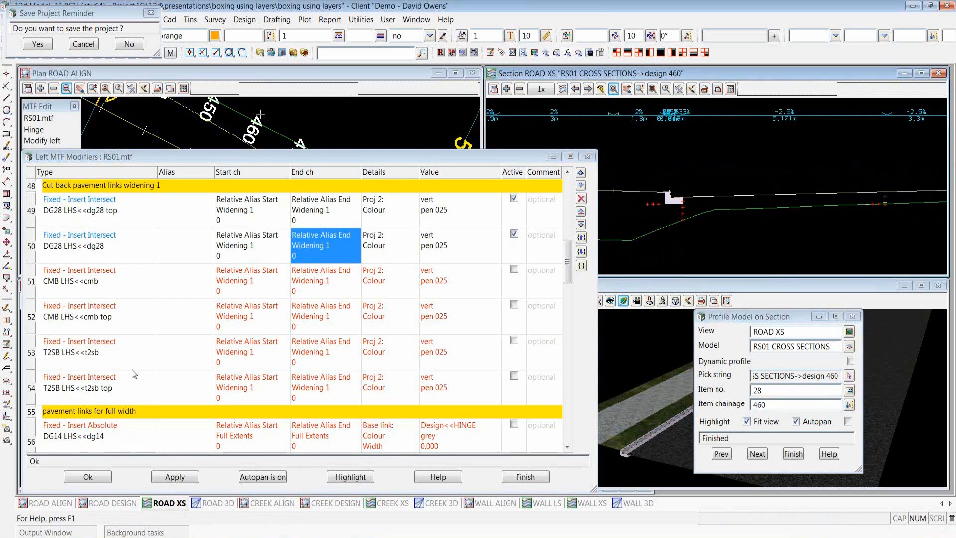
Make the Widening 1 CMB LHS and T2SB LHS cut-back modifiers active, covering cmb, cmb top, t2sb and t2sb top.
double_click(103, 278)
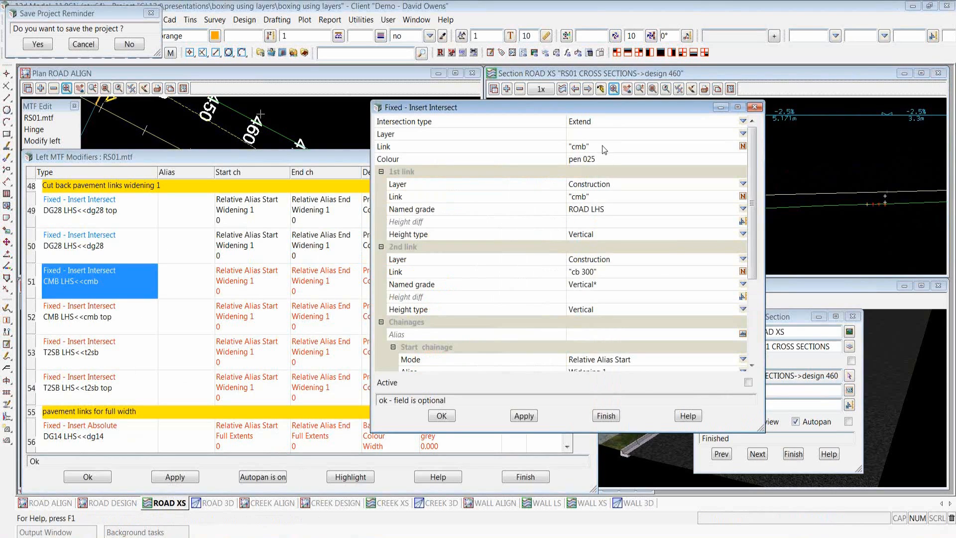
click(606, 415)
click(515, 271)
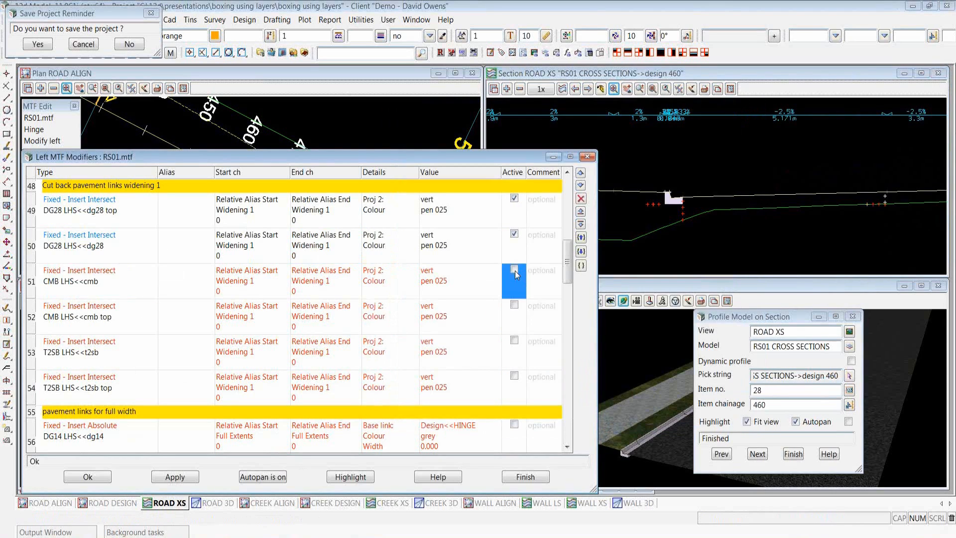
click(514, 305)
click(514, 340)
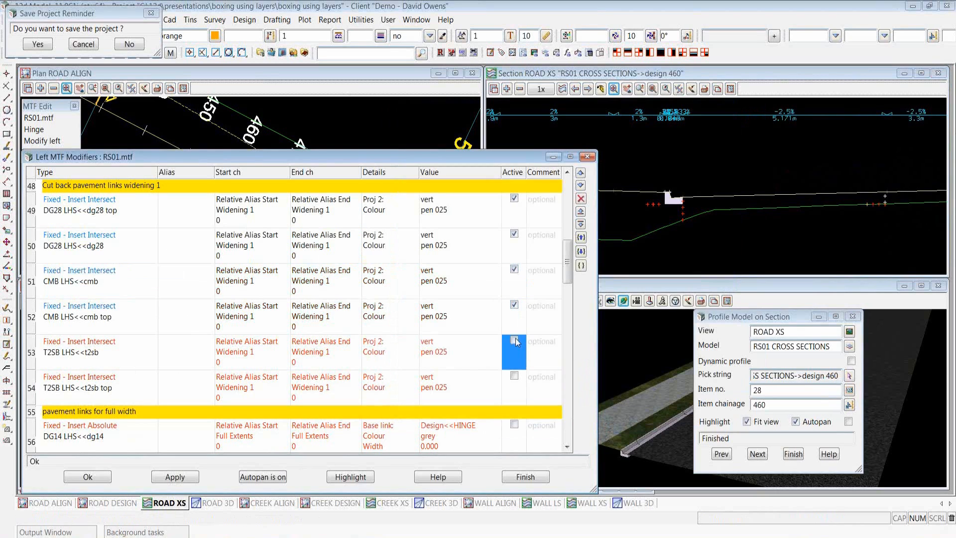
click(514, 378)
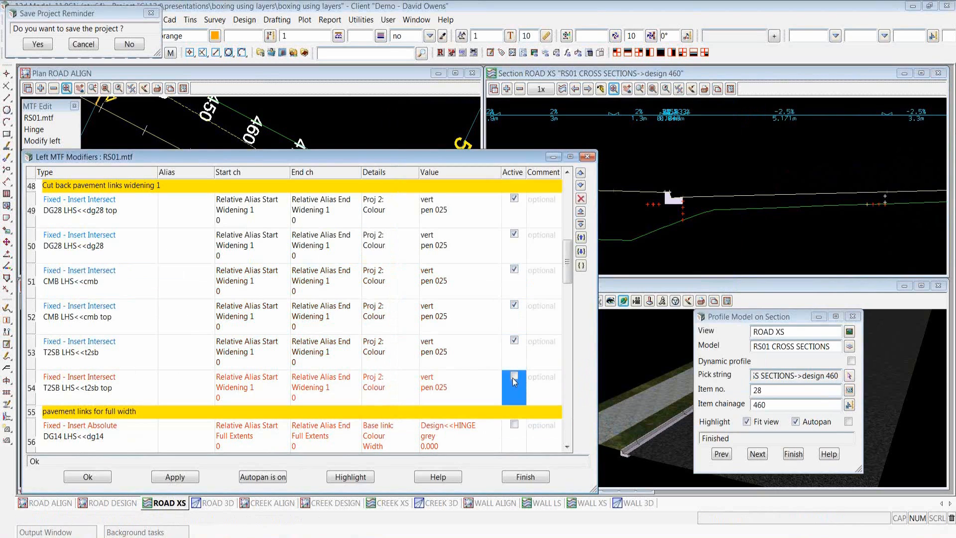
Review and accept the CMB LHS<<cmb intersect settings, then open those of CMB LHS<<cmb top.
right_click(107, 283)
click(604, 137)
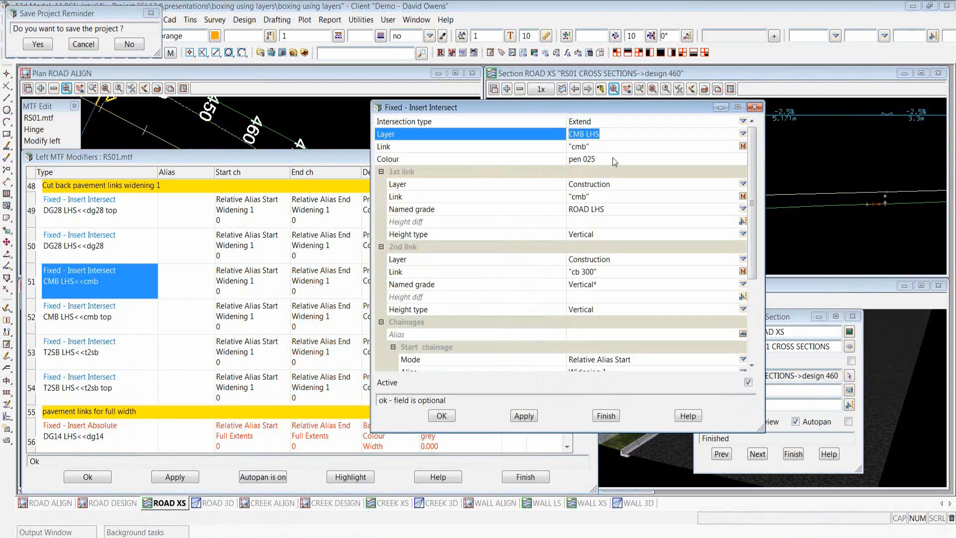
click(436, 417)
double_click(126, 312)
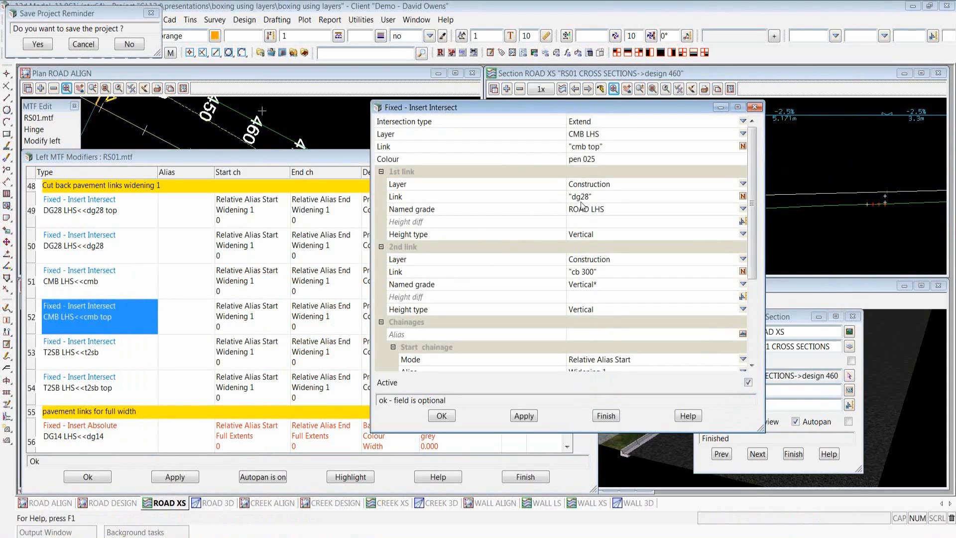
Review the first link of the CMB LHS<<cmb top intersect modifier, accept its settings and apply the left modifiers.
click(551, 201)
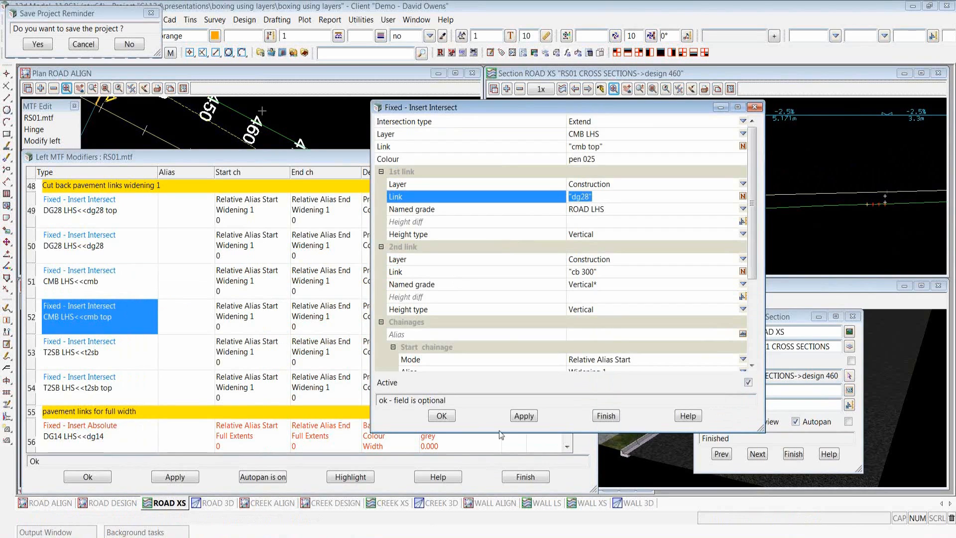
click(447, 417)
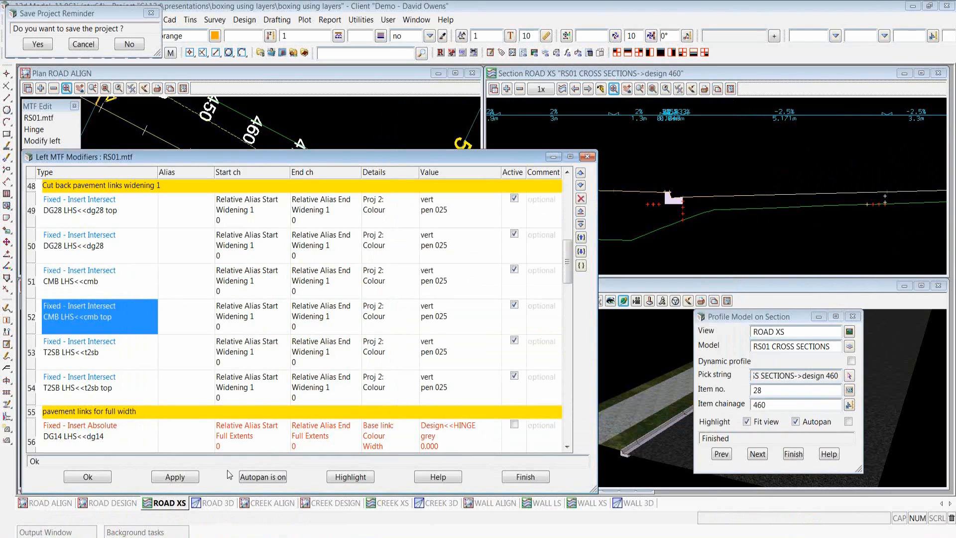
click(181, 477)
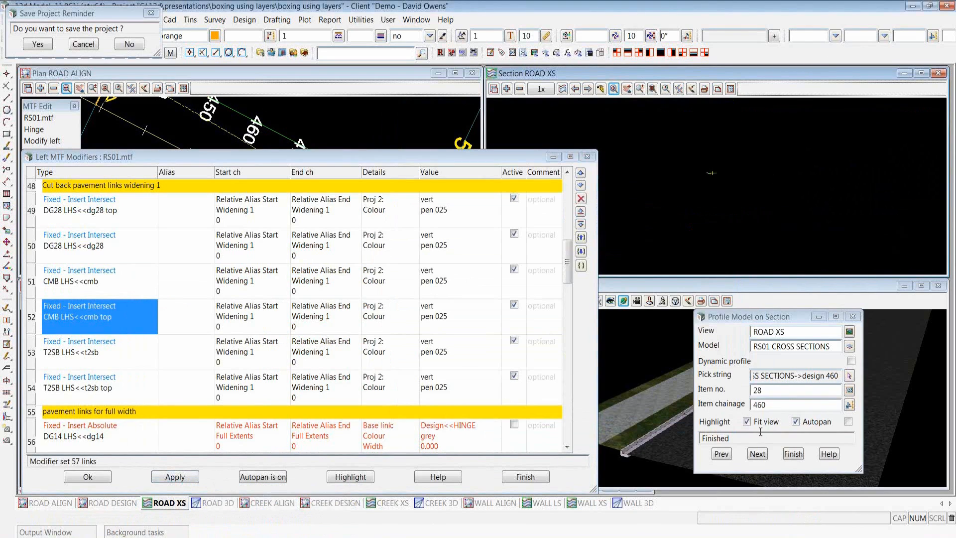
Profile the RS01 cross section at chainage 460 again and examine the cut-back pavement links.
click(783, 403)
key(Return)
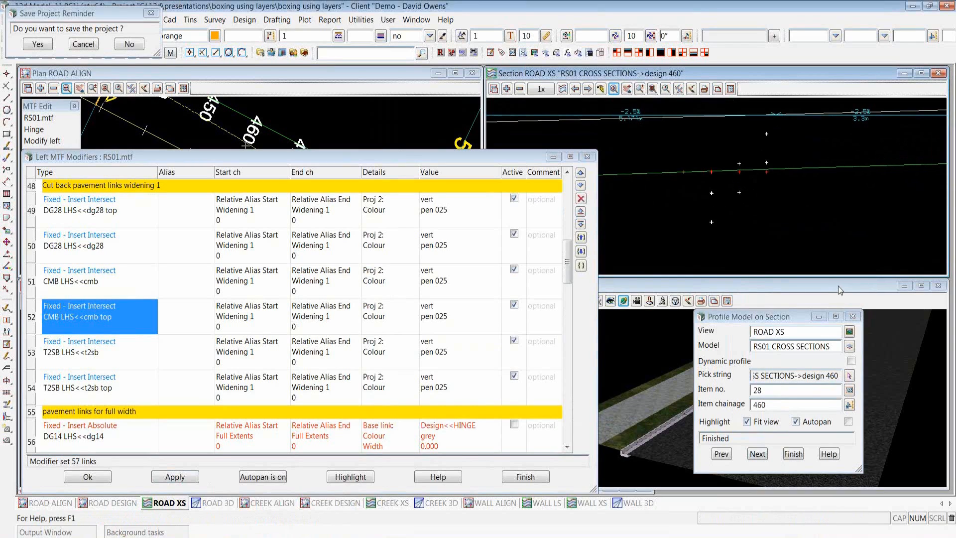
scroll(781, 224, down, 2)
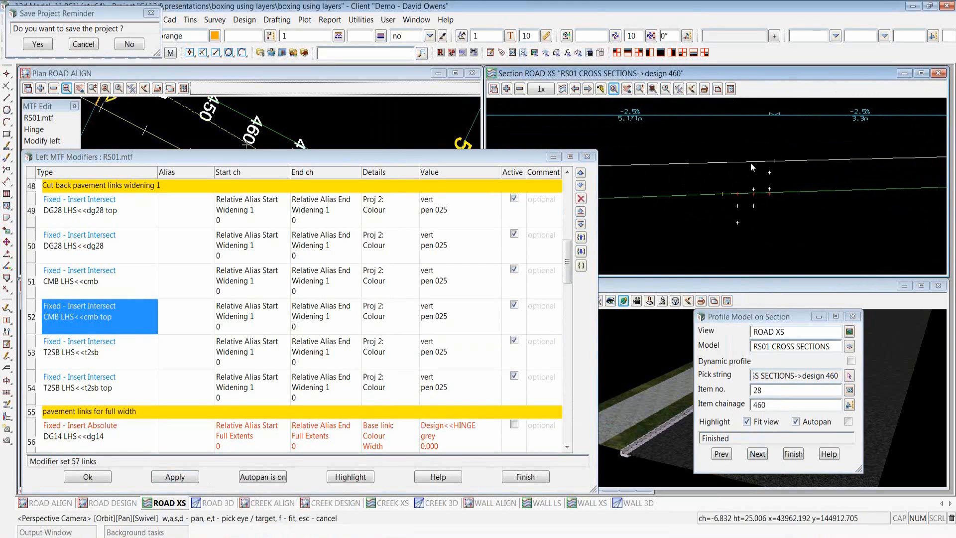
scroll(697, 171, down, 2)
scroll(692, 172, down, 2)
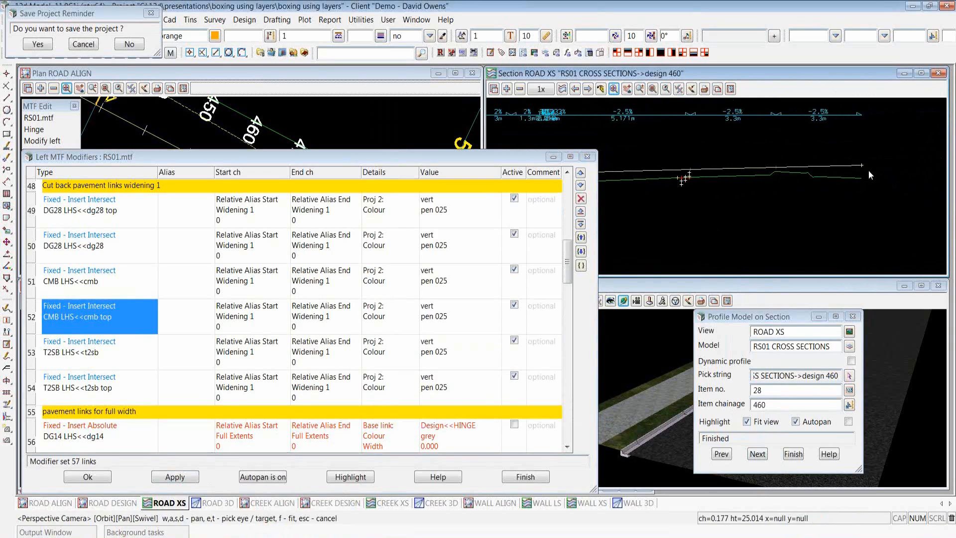
scroll(895, 179, down, 2)
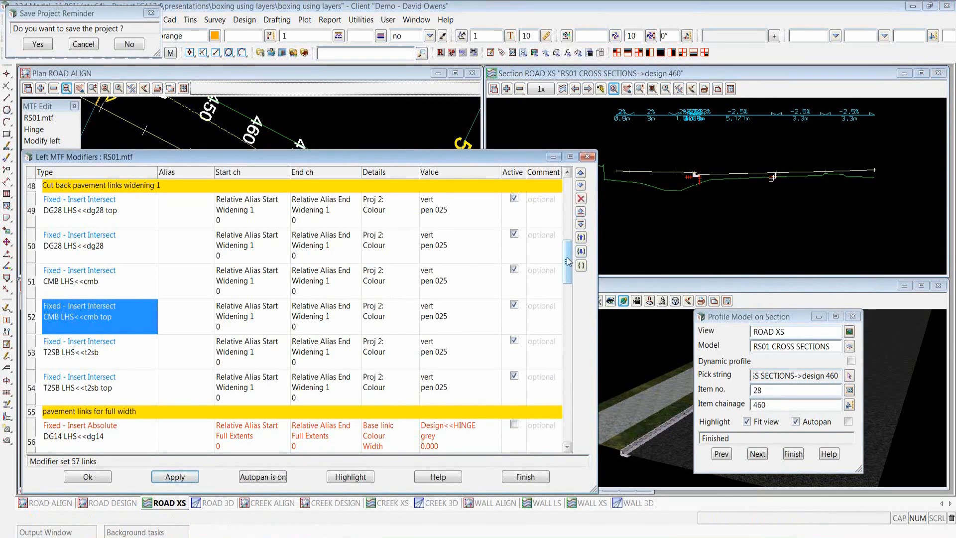
Check the start chainage of the Widening 1 CMB LHS<<cmb cut-back, and review the DG28 and CMB full-width pavement link modifiers.
double_click(279, 274)
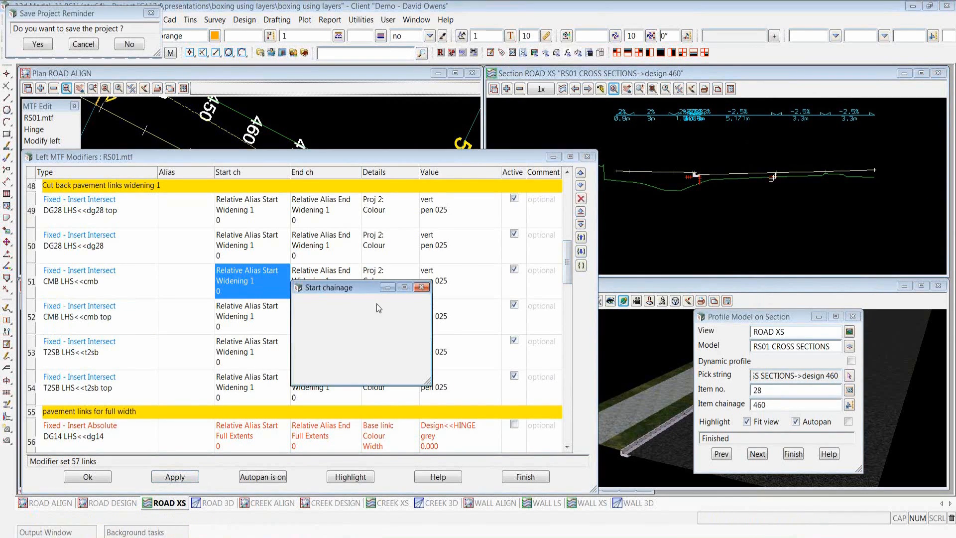
click(421, 287)
drag(569, 262, 569, 297)
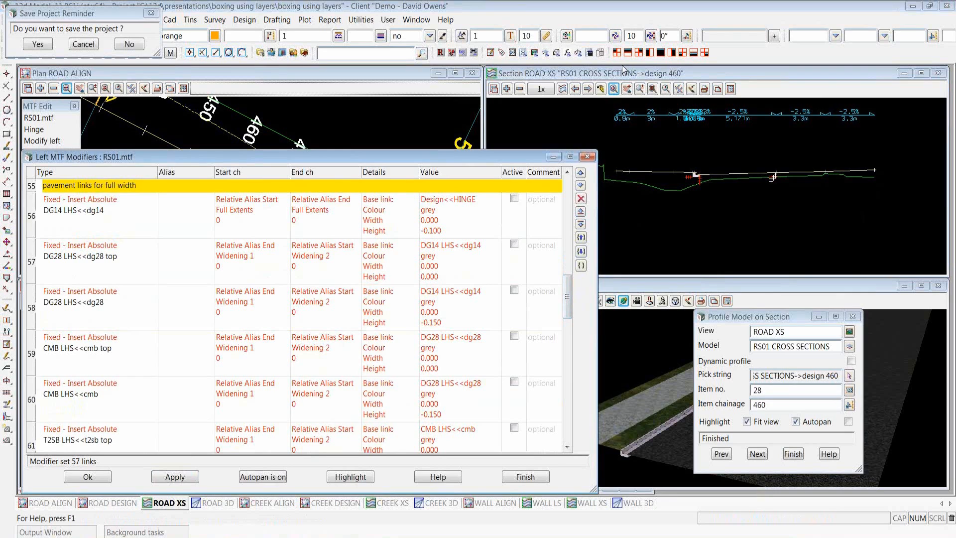
click(124, 262)
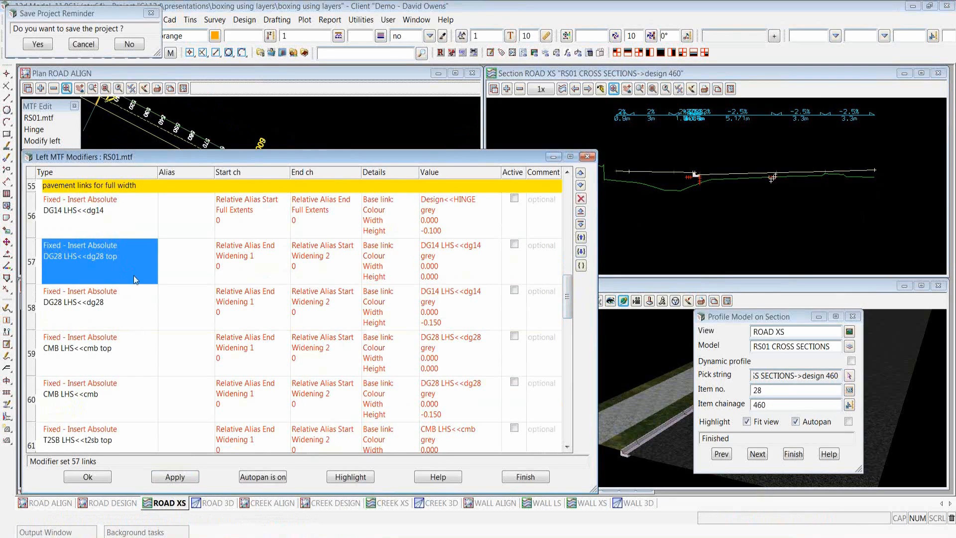
click(135, 297)
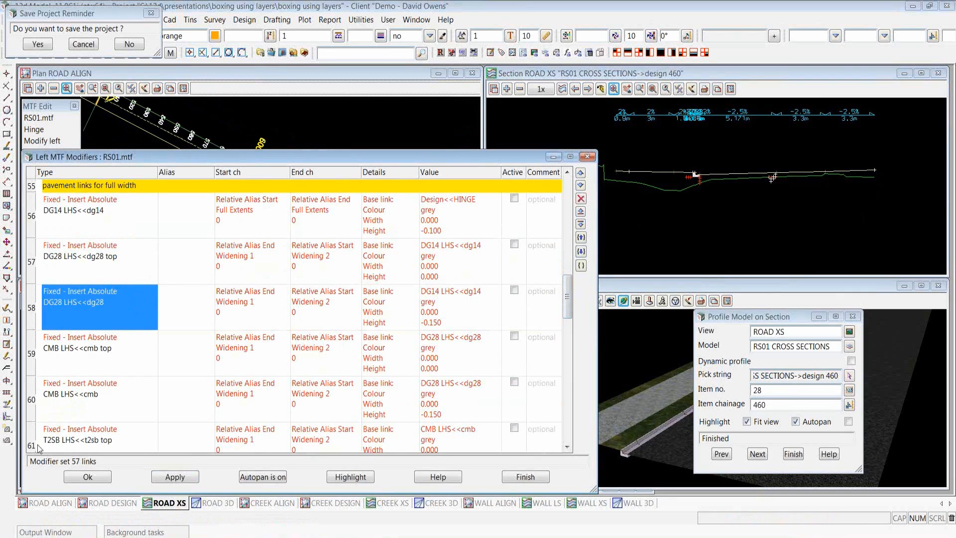
click(145, 355)
click(131, 396)
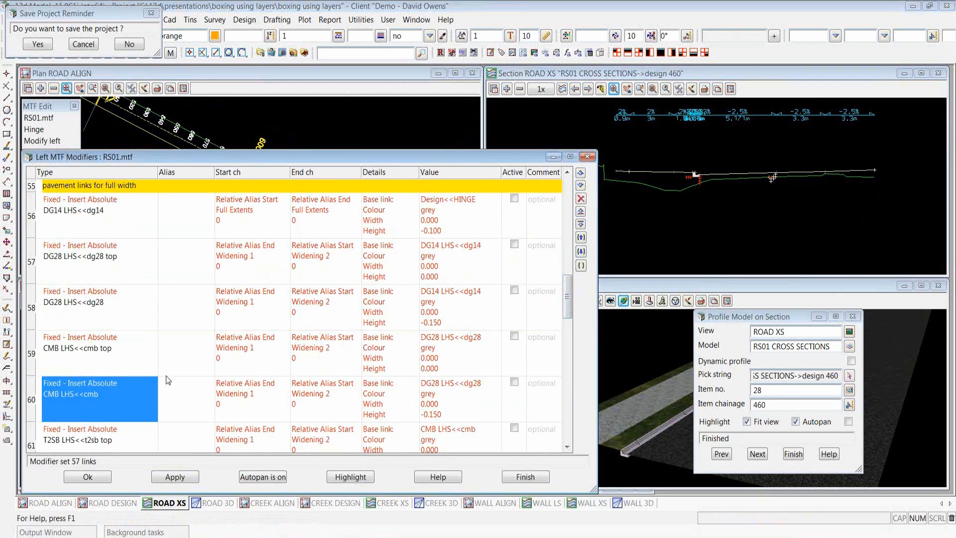
Make the full-width DG14 LHS<<dg14 and DG28 LHS<<dg28 top modifiers active, reviewing and accepting the dg14 settings with their HINGE base link.
click(514, 199)
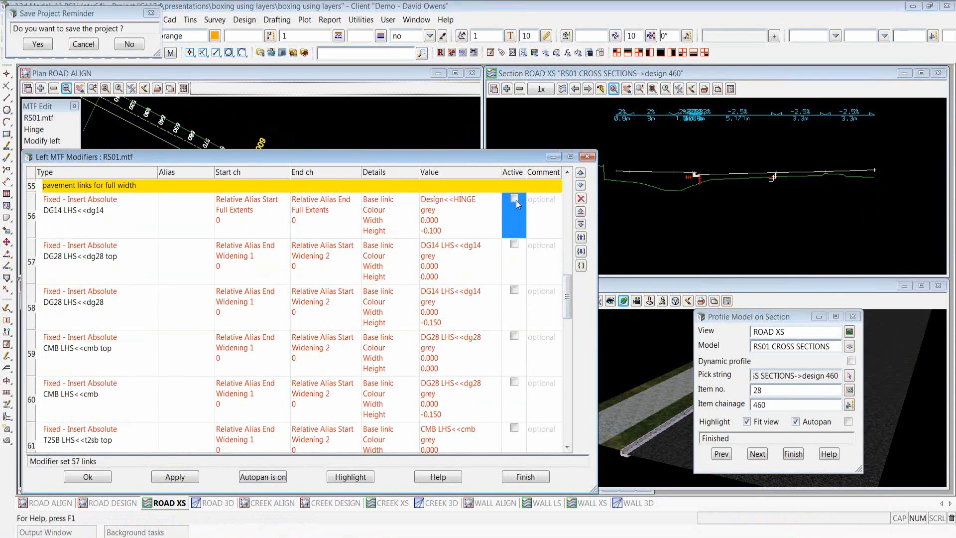
click(514, 245)
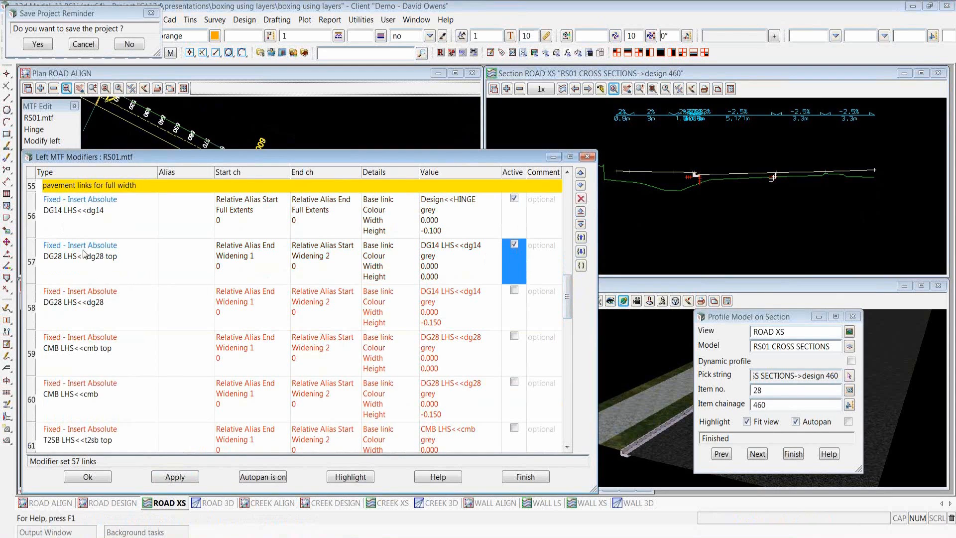
double_click(102, 220)
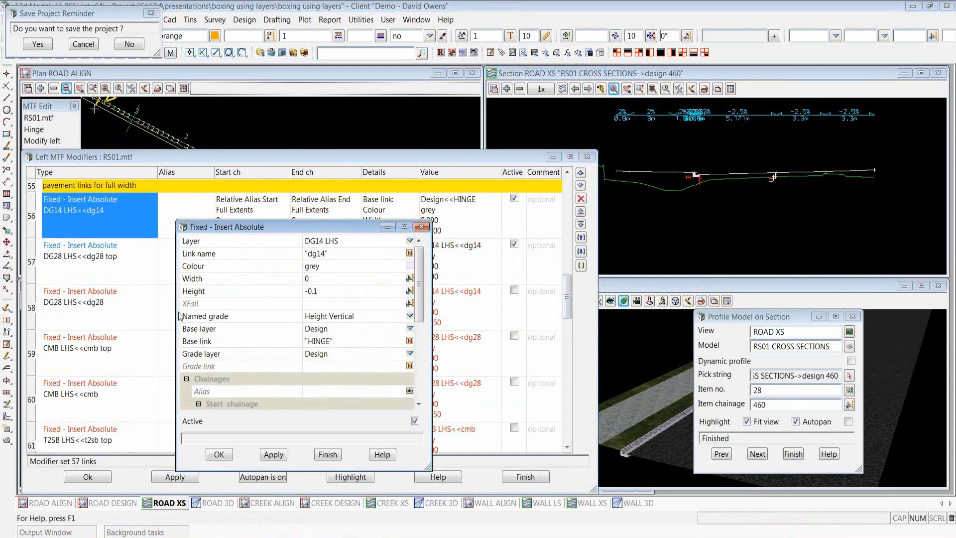
drag(428, 469, 501, 519)
click(387, 345)
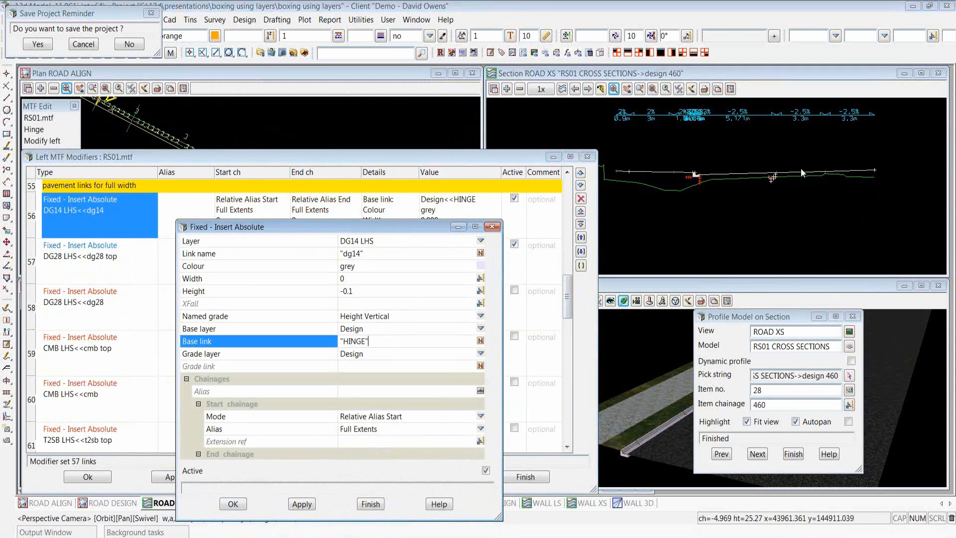
click(245, 504)
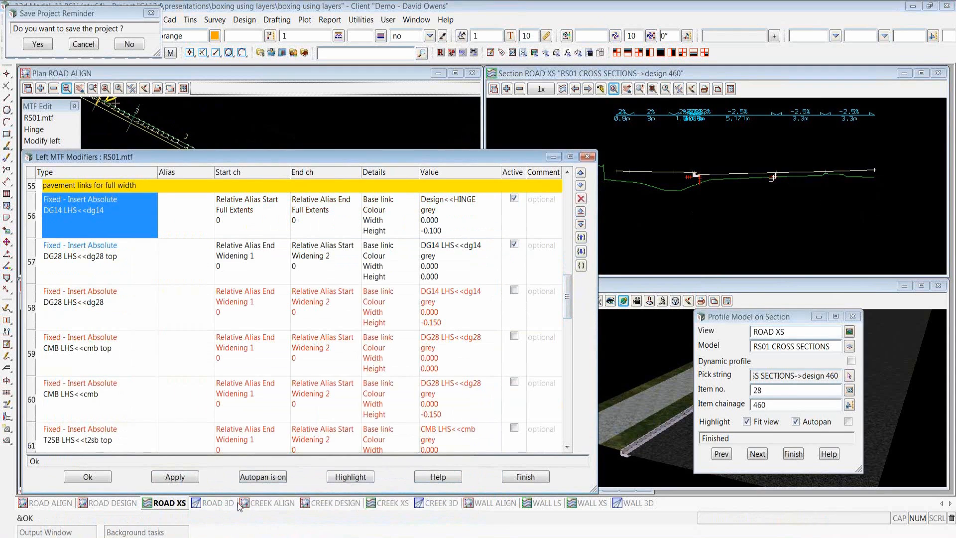
Make the full-width dg28, cmb top, cmb, t2sb top and t2sb modifiers active and apply the left modifiers.
click(515, 290)
click(515, 337)
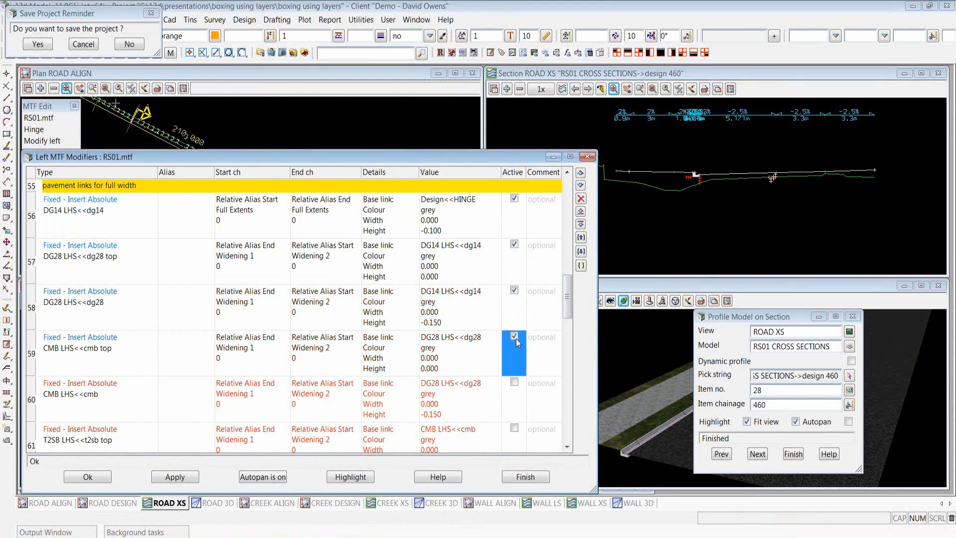
click(514, 383)
click(515, 428)
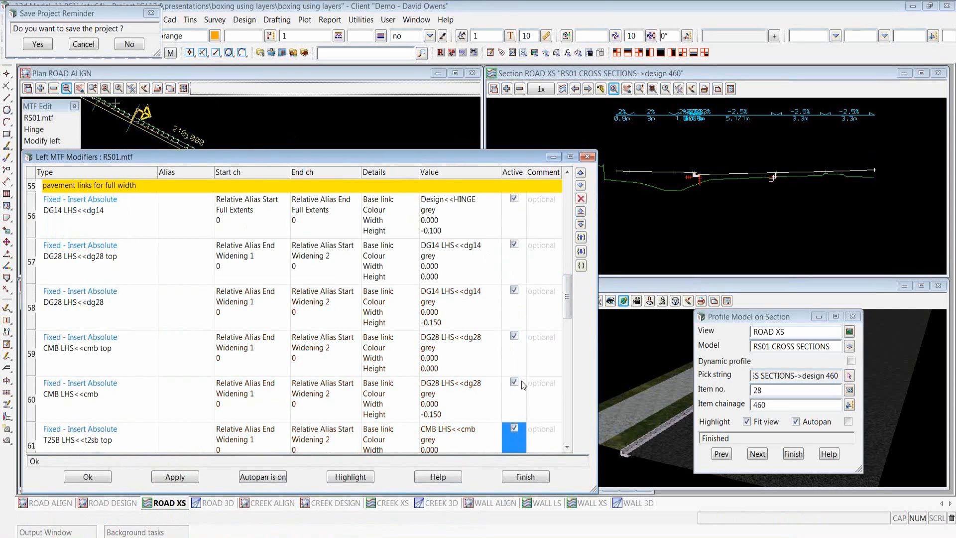
scroll(520, 396, down, 1)
click(516, 372)
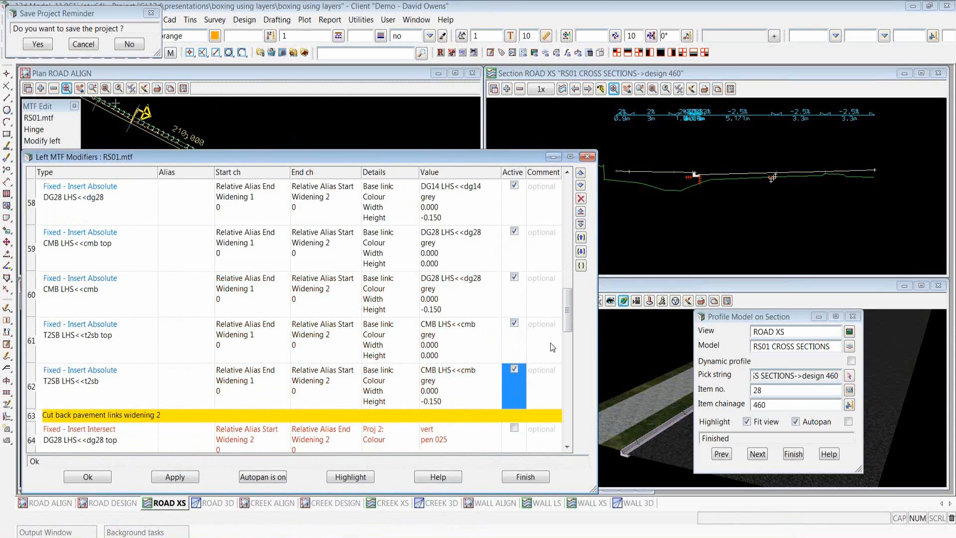
click(179, 478)
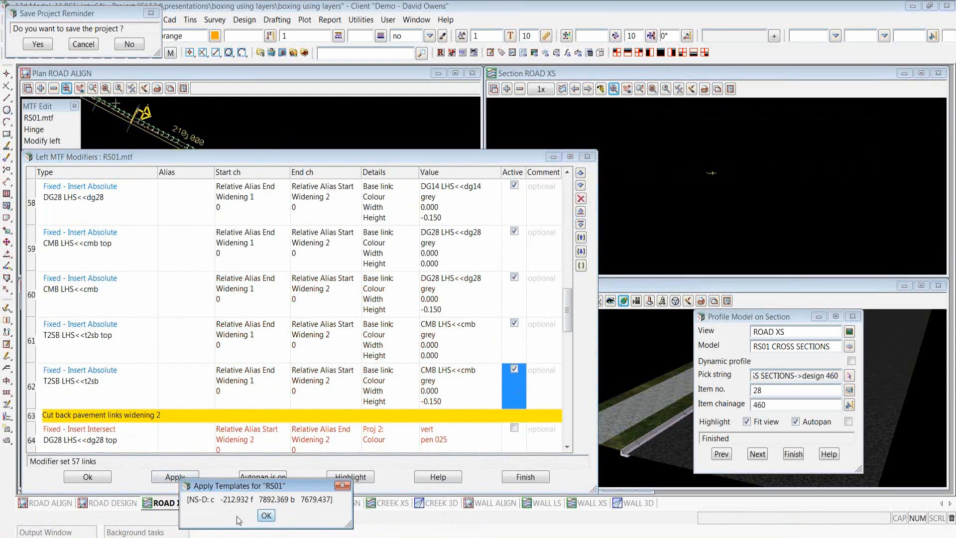
click(266, 515)
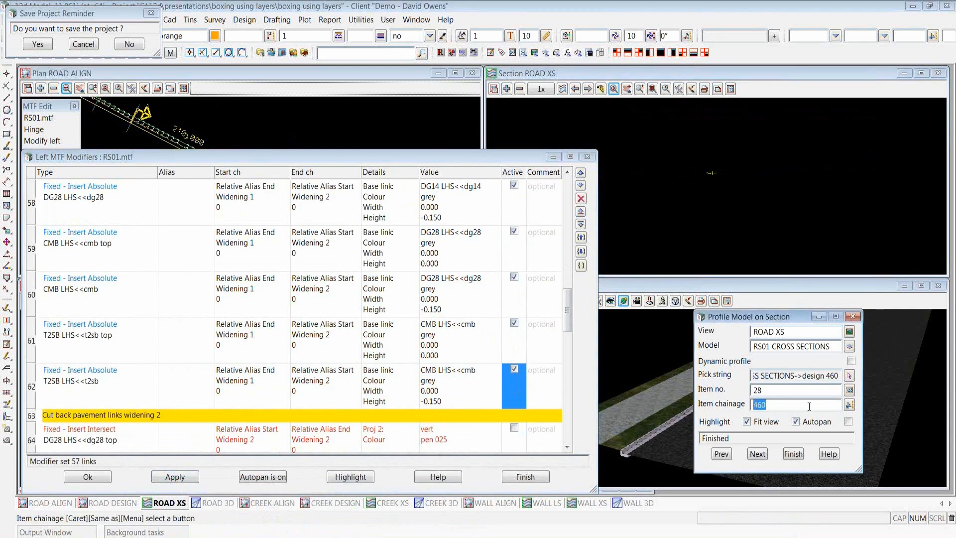
Profile the RS01 cross section at chainage 600 and examine the pavement links below the hinge.
double_click(774, 404)
text(600)
key(Return)
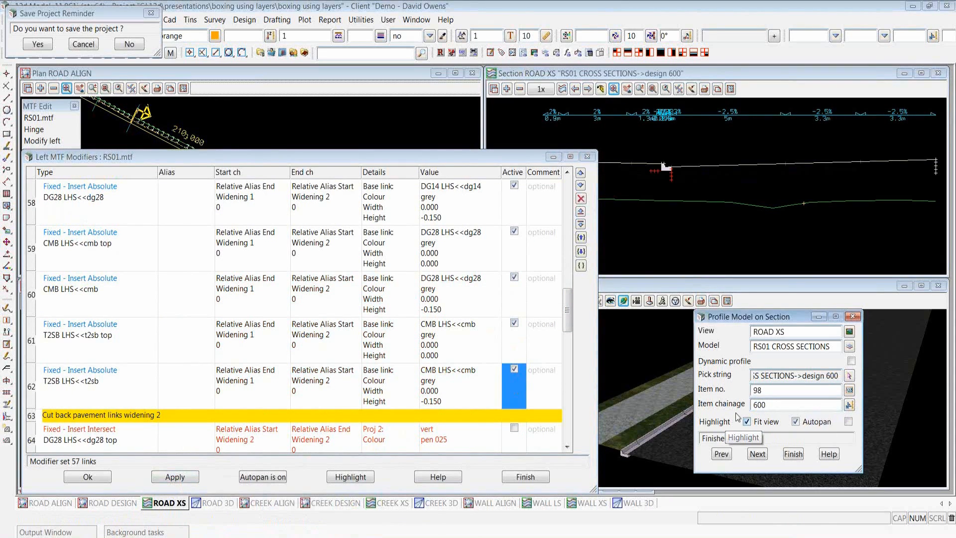
click(742, 156)
scroll(836, 156, up, 3)
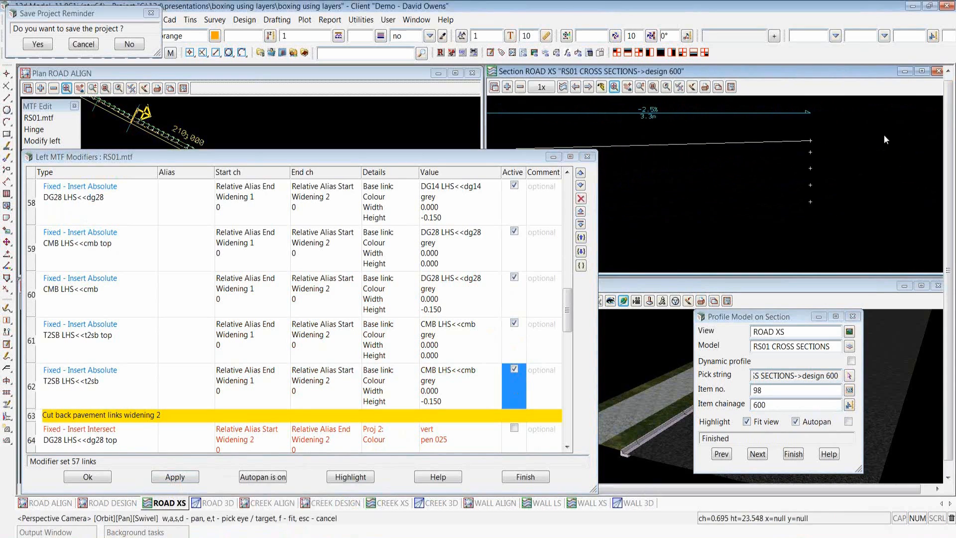
Inquire on the link points below the hinge at chainage 600 to identify the dg28, cmb top and t2sb top strings.
key(i)
click(848, 173)
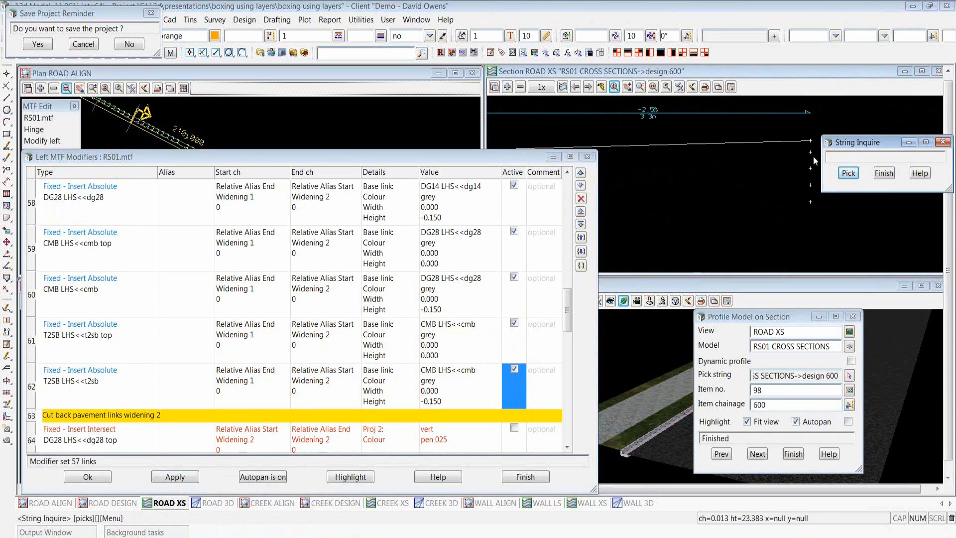
click(811, 170)
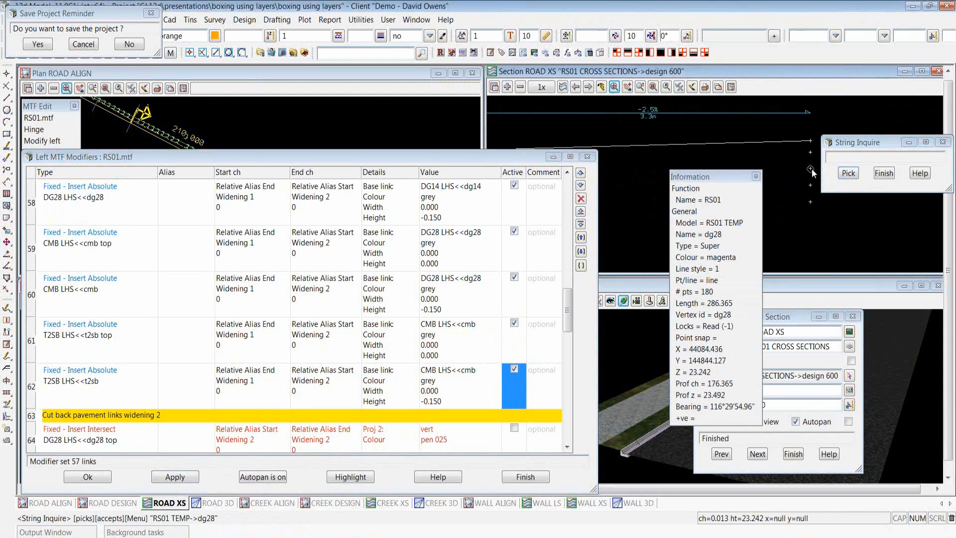
click(811, 171)
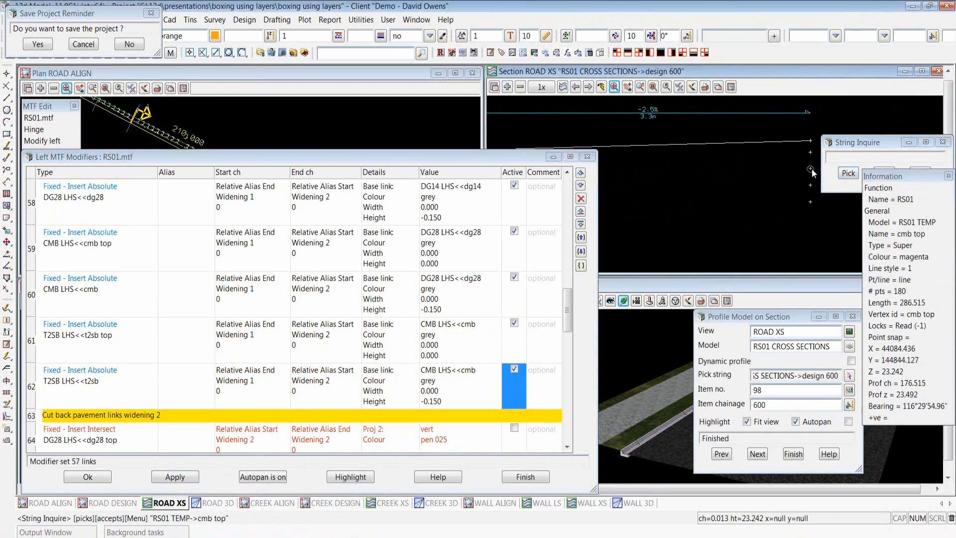
click(809, 185)
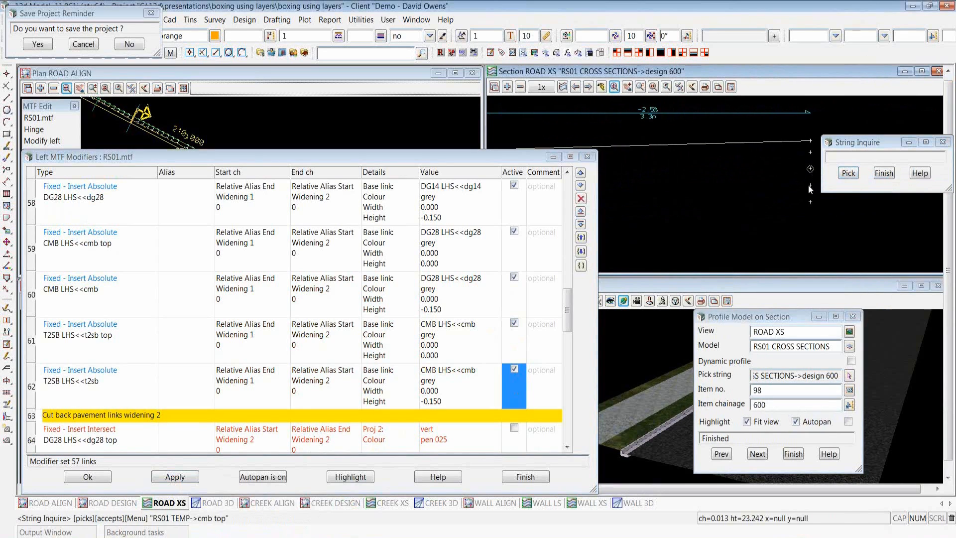
click(808, 184)
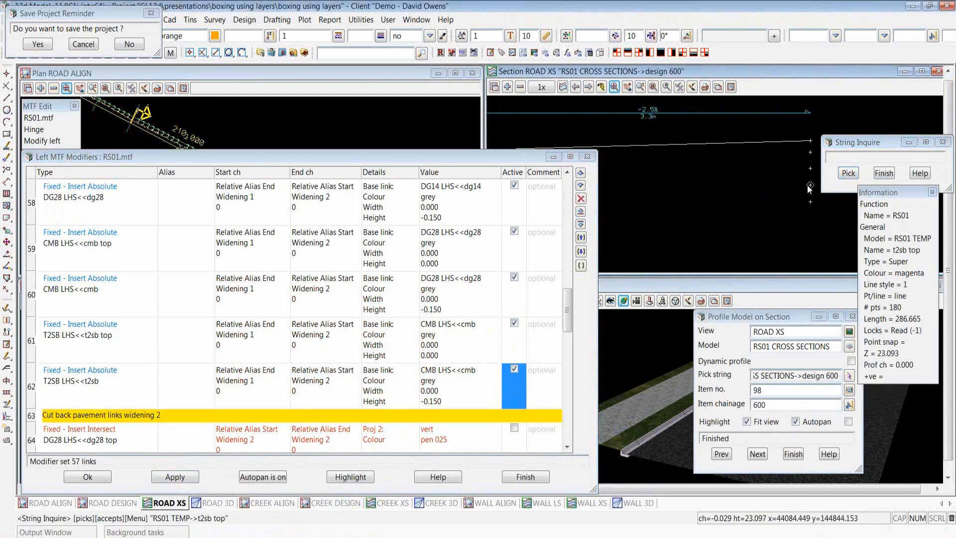
click(883, 173)
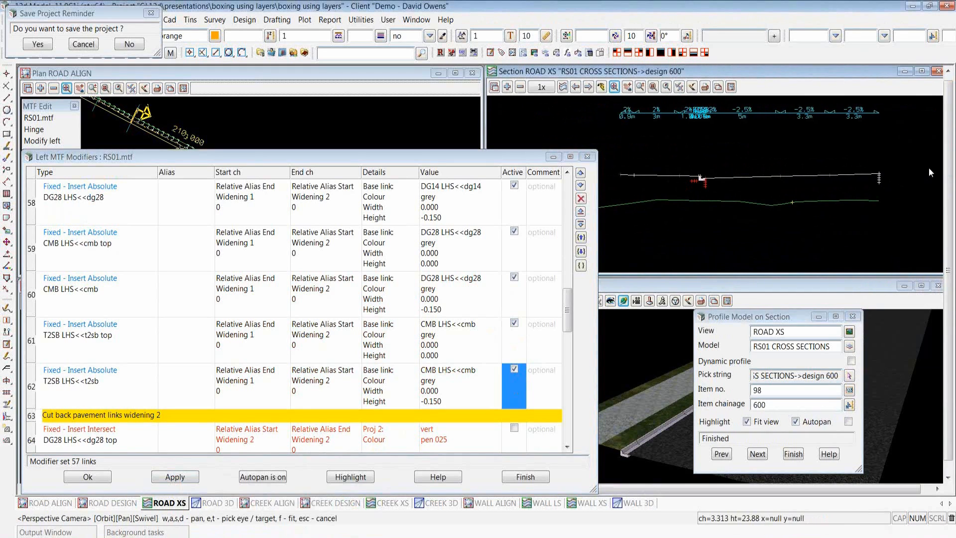
Make all six Widening 2 cut-back modifiers active, covering dg28 top, dg28, cmb, cmb top, t2sb and t2sb top.
drag(569, 301, 569, 348)
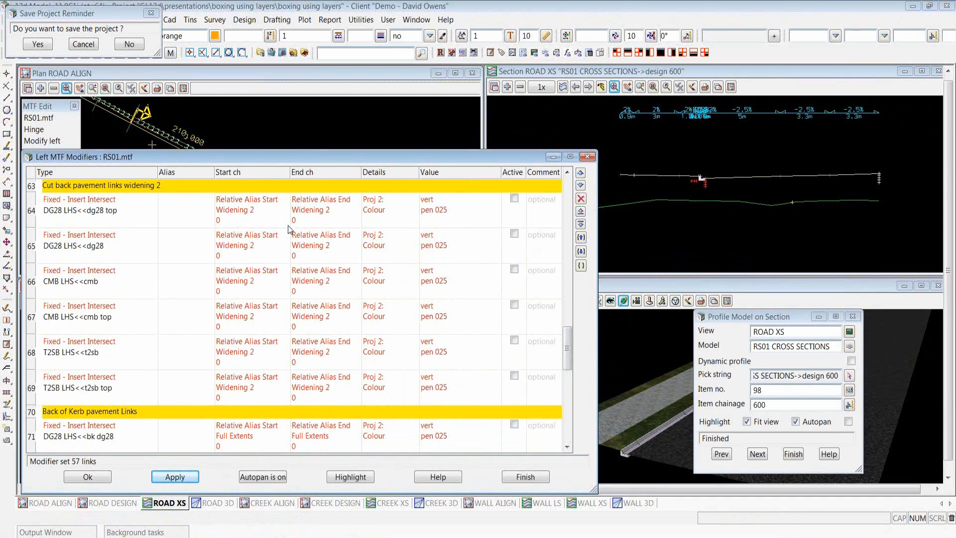
click(515, 199)
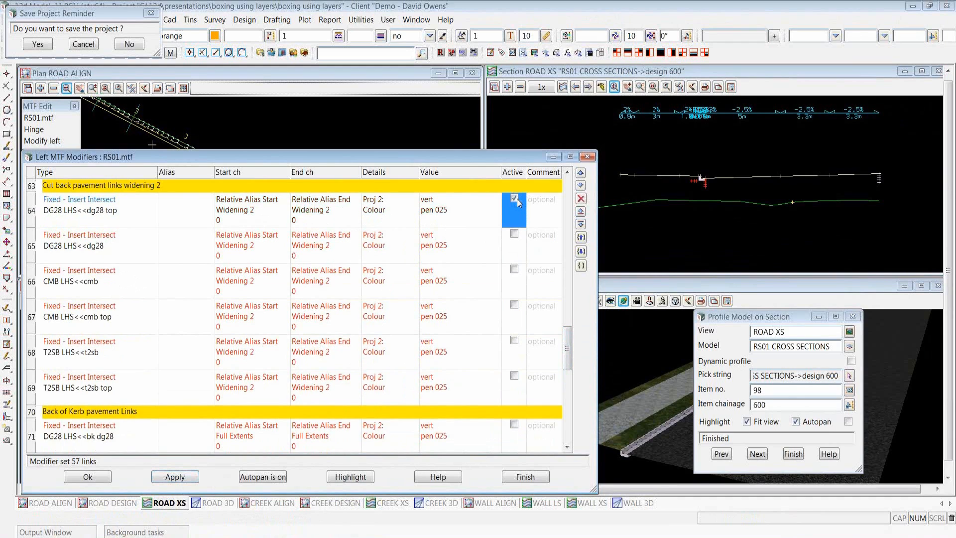
click(515, 235)
click(515, 270)
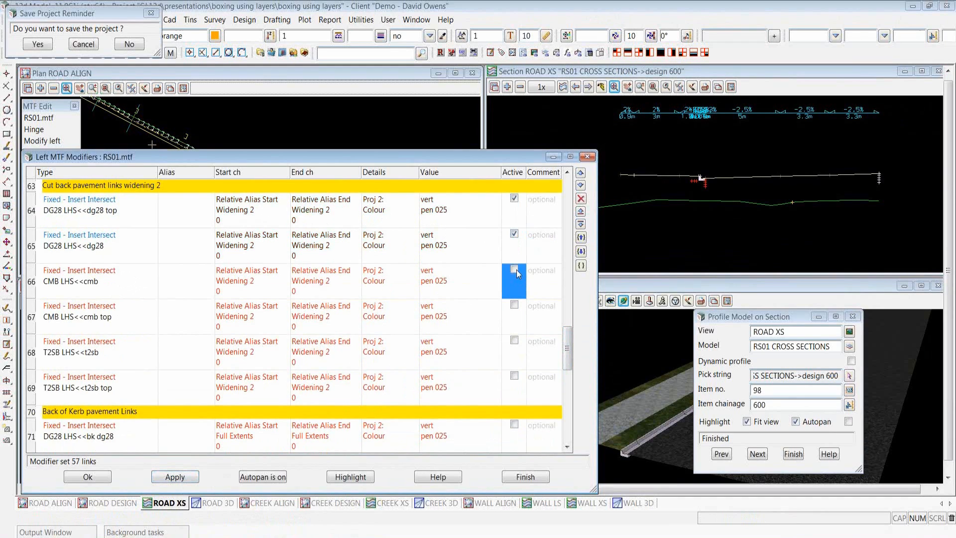
click(516, 305)
click(516, 341)
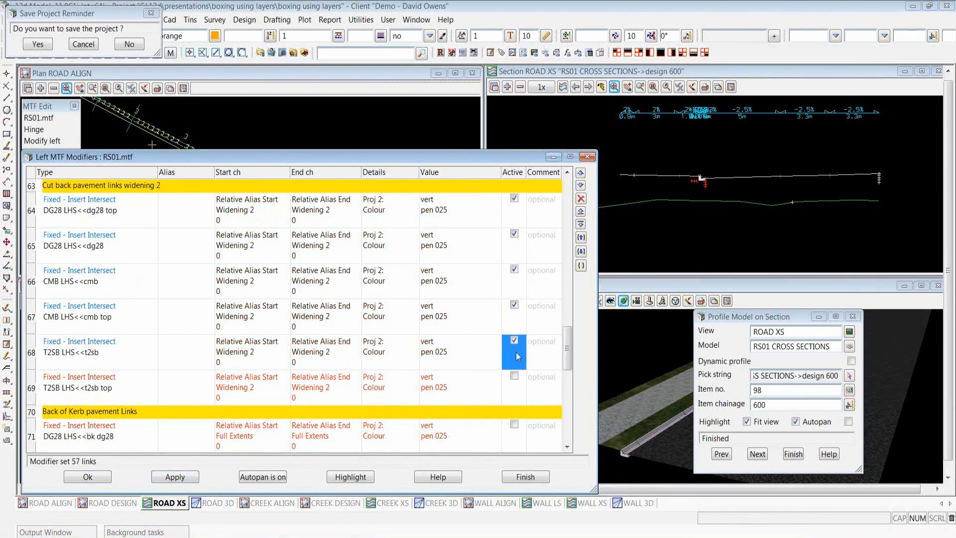
click(515, 376)
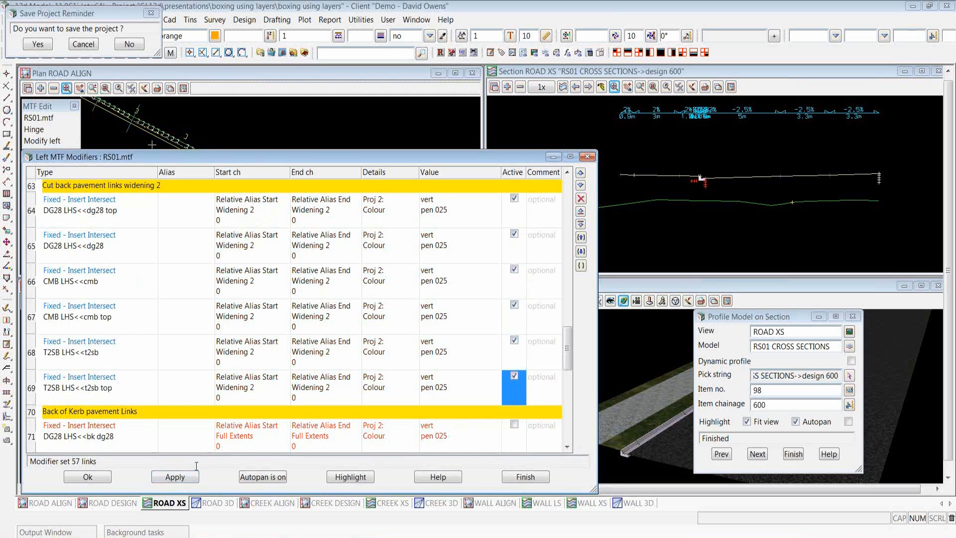
Apply the left modifiers and profile the RS01 cross section at chainage 860 to view the Widening 2 links.
click(174, 476)
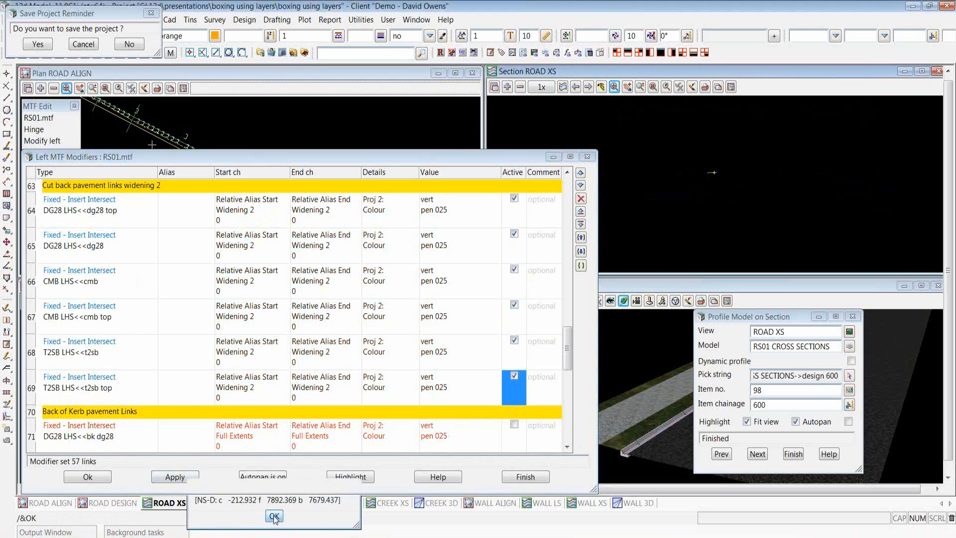
click(274, 516)
drag(783, 404, 685, 414)
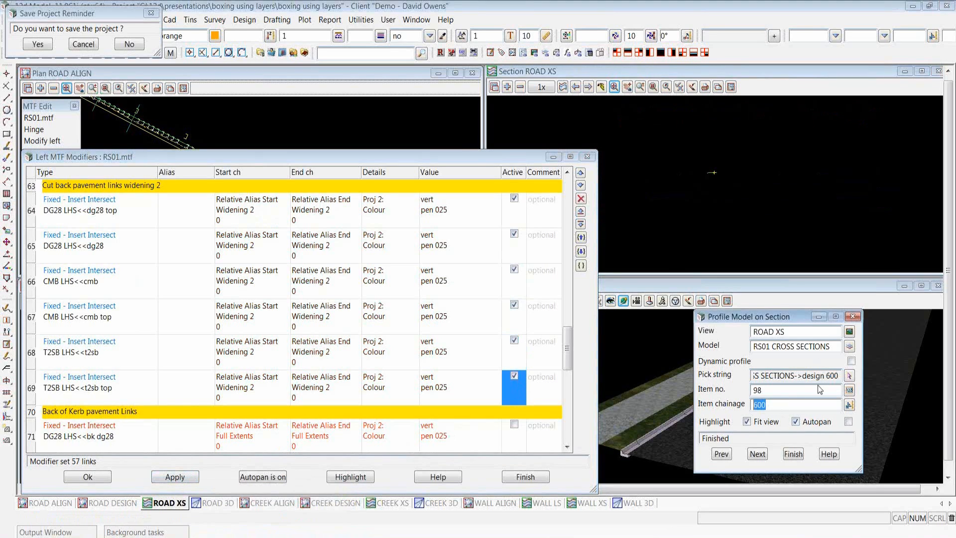
text(860)
key(Return)
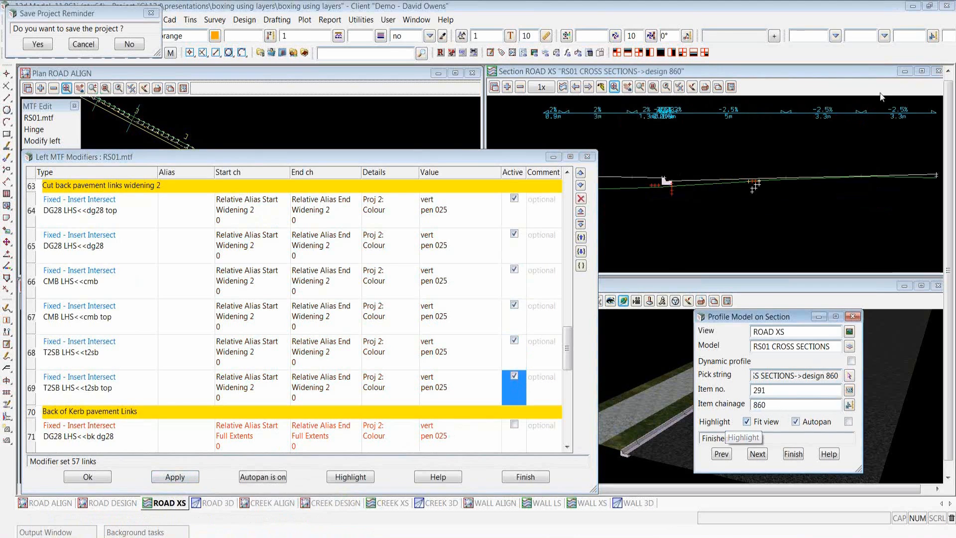
click(839, 75)
scroll(746, 187, up, 2)
scroll(745, 190, up, 2)
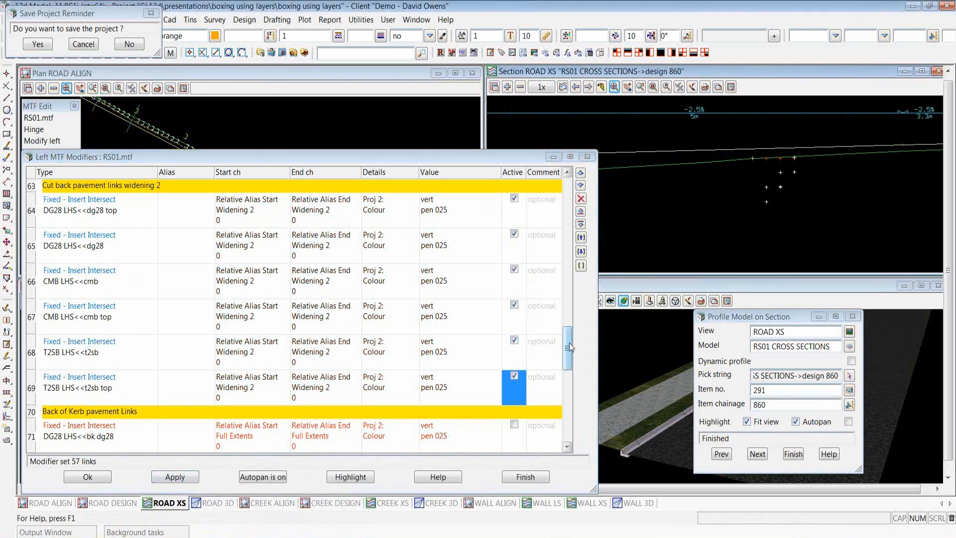
Make the back of kerb bk dg28 modifier active and review its dg28 and bkl150 intersection links.
drag(569, 342, 570, 382)
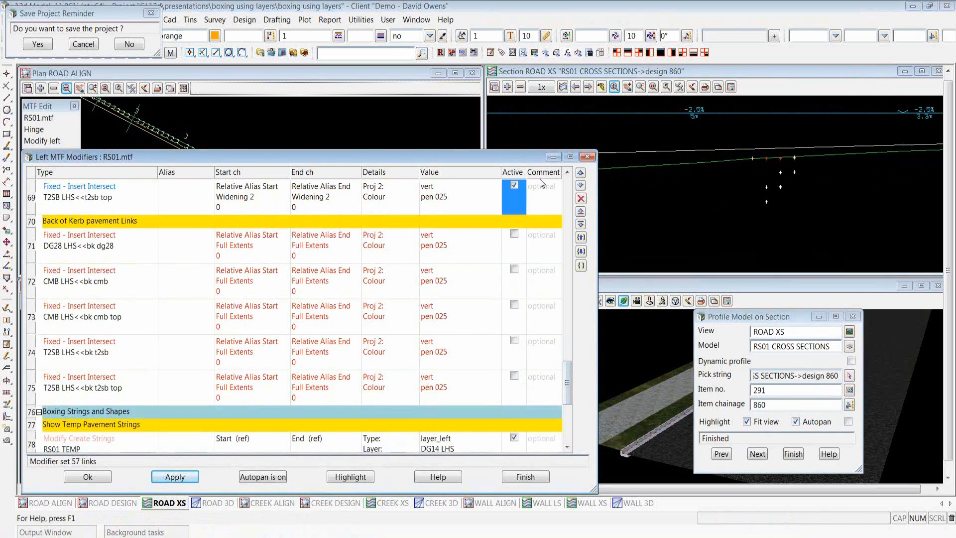
click(664, 72)
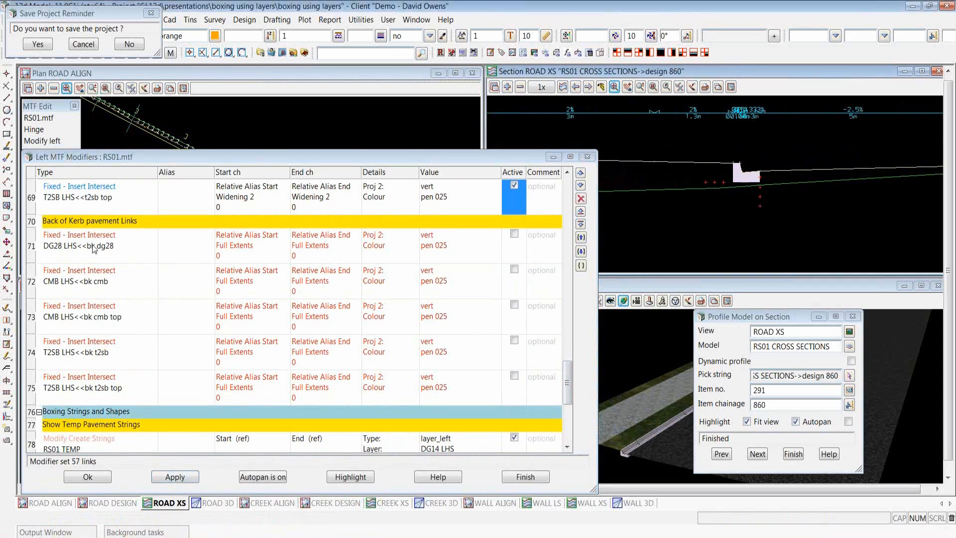
click(514, 234)
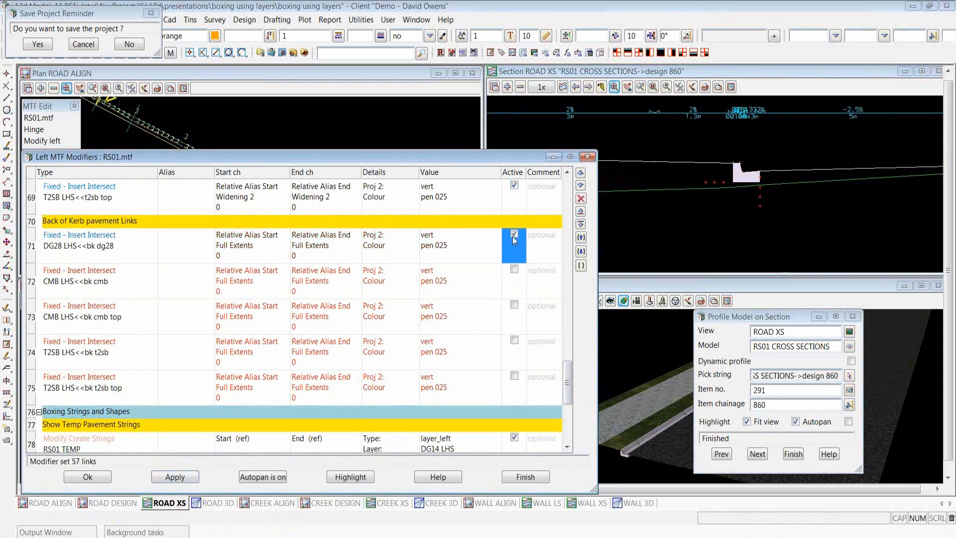
double_click(96, 247)
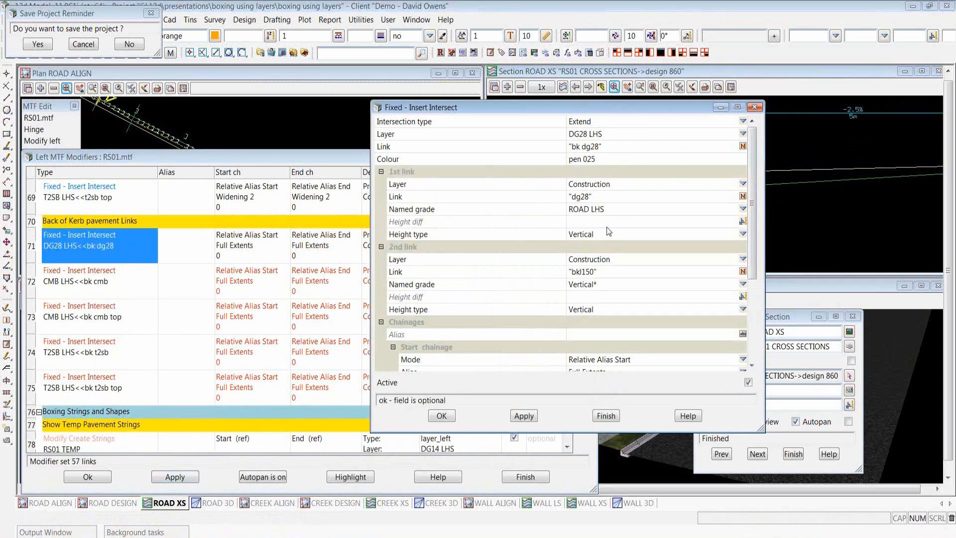
click(605, 201)
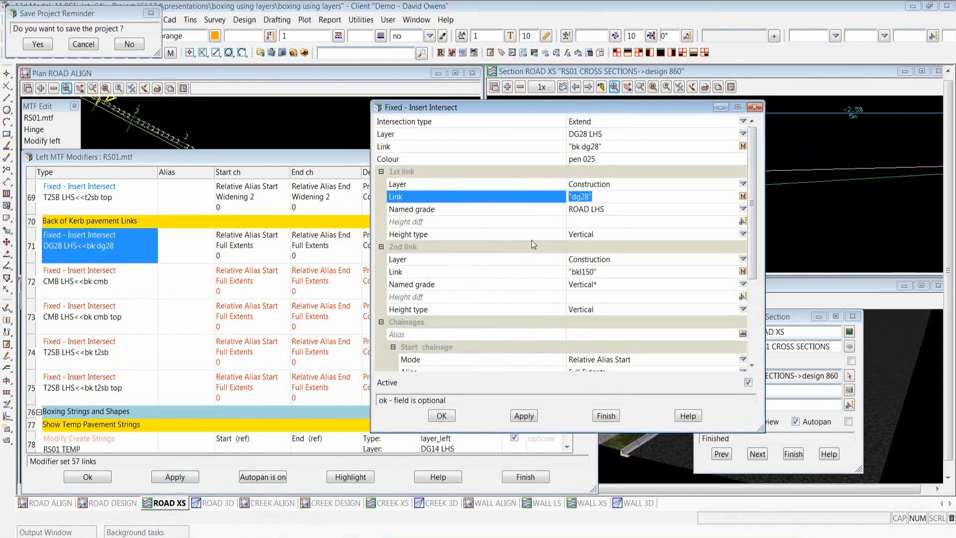
click(553, 273)
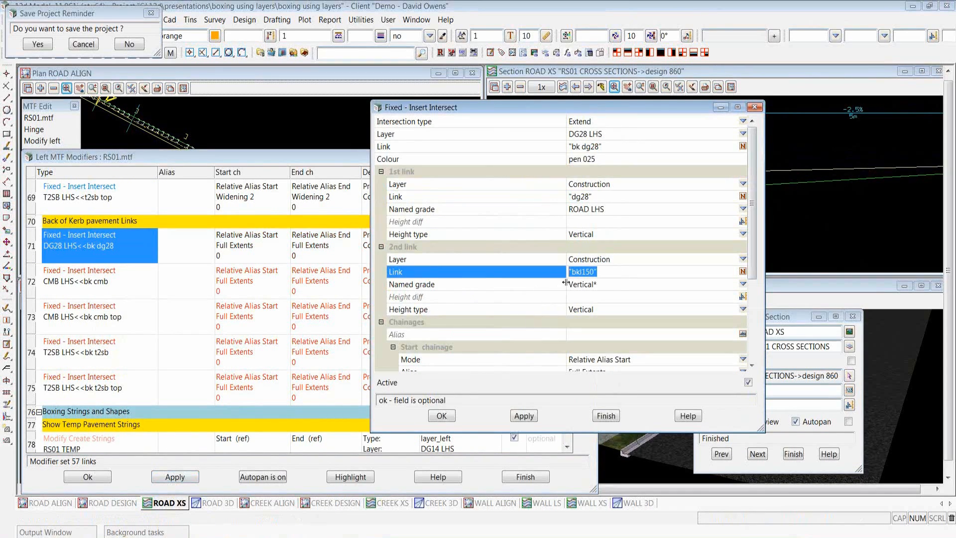
click(454, 416)
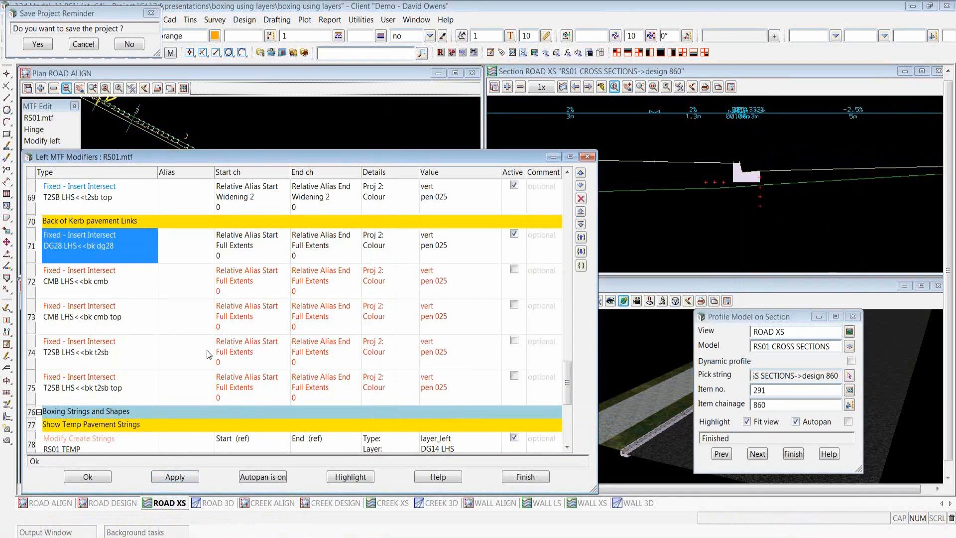
Make the bk cmb, bk cmb top, bk t2sb and bk t2sb top modifiers active and apply the left modifiers.
click(515, 276)
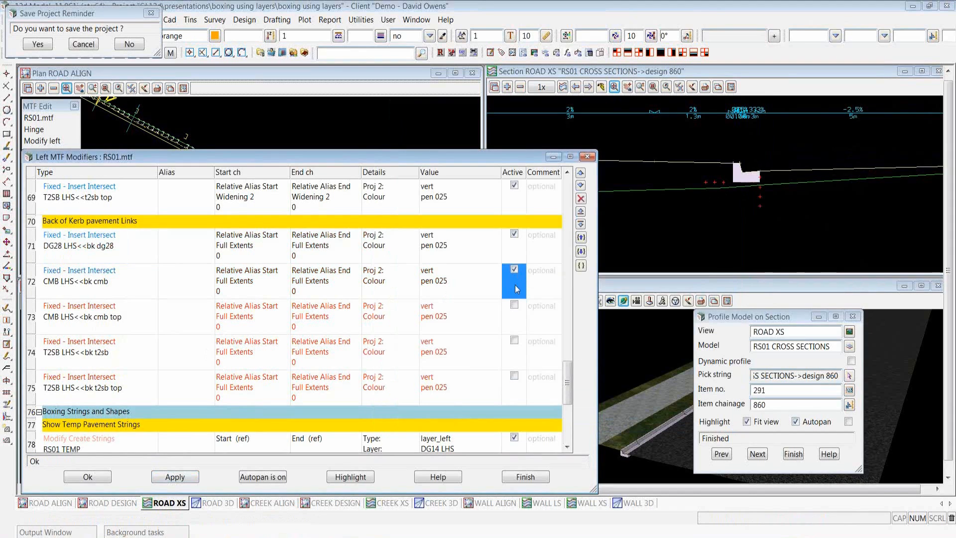
click(513, 306)
click(515, 342)
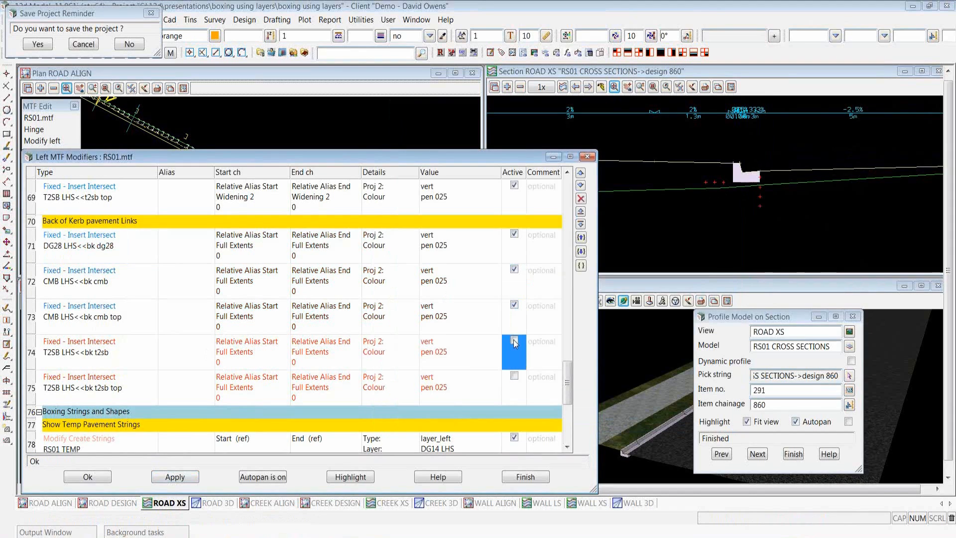
click(515, 377)
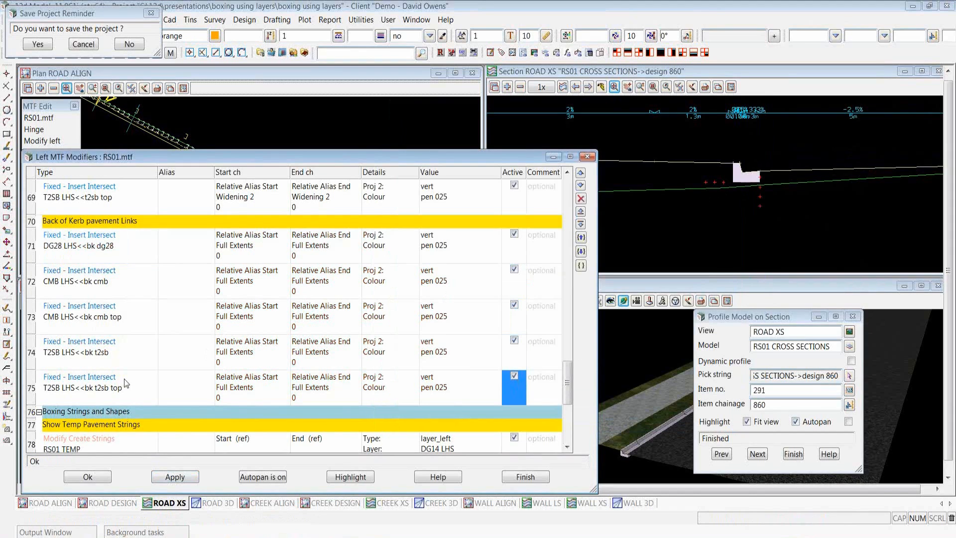
click(123, 325)
click(115, 287)
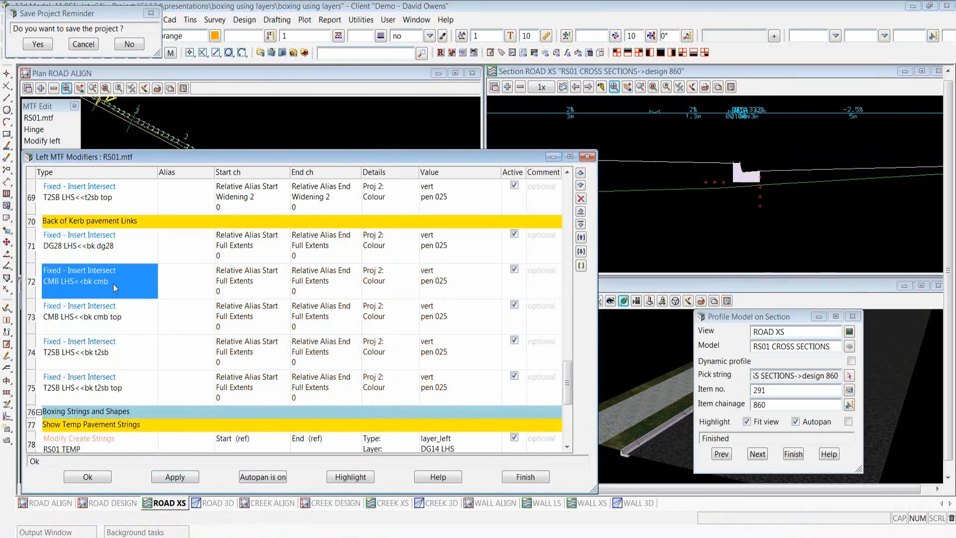
click(132, 385)
click(125, 358)
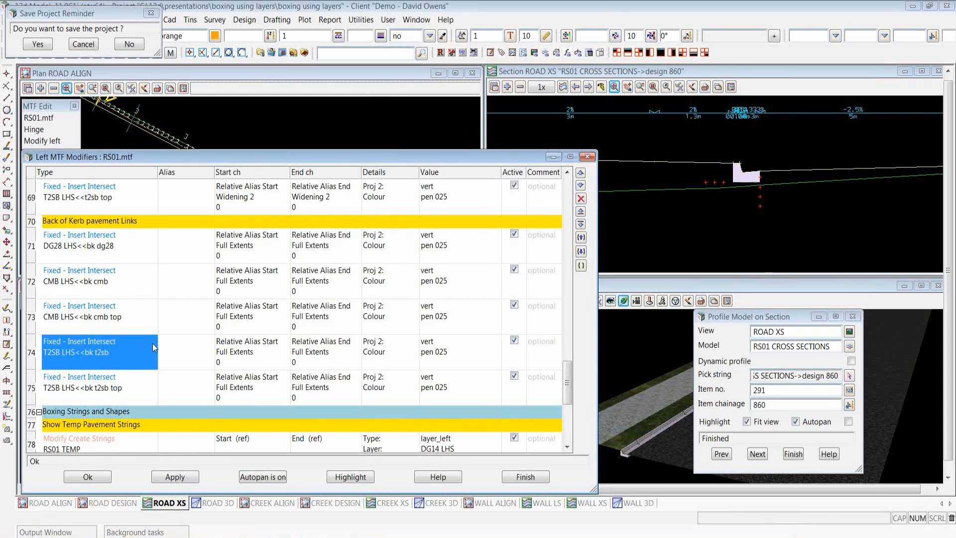
click(180, 477)
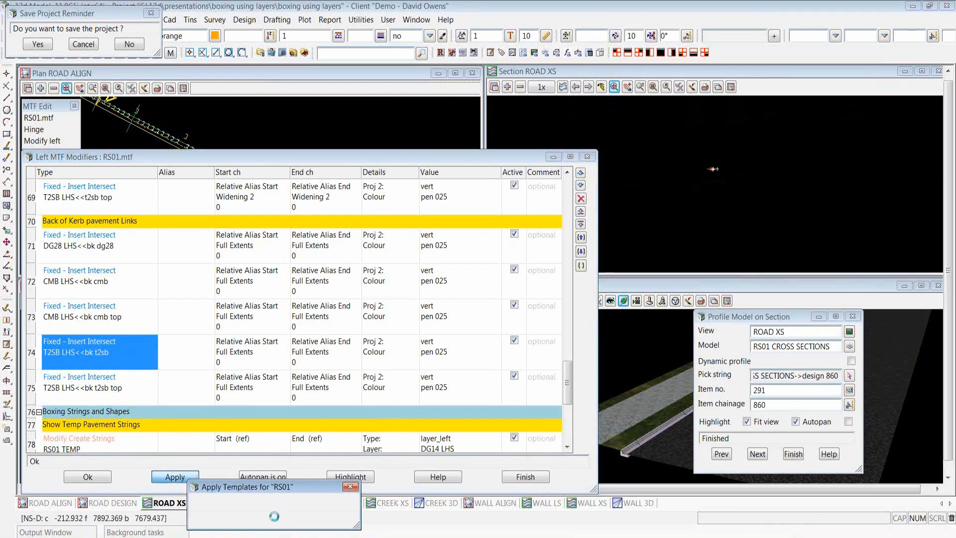
click(273, 517)
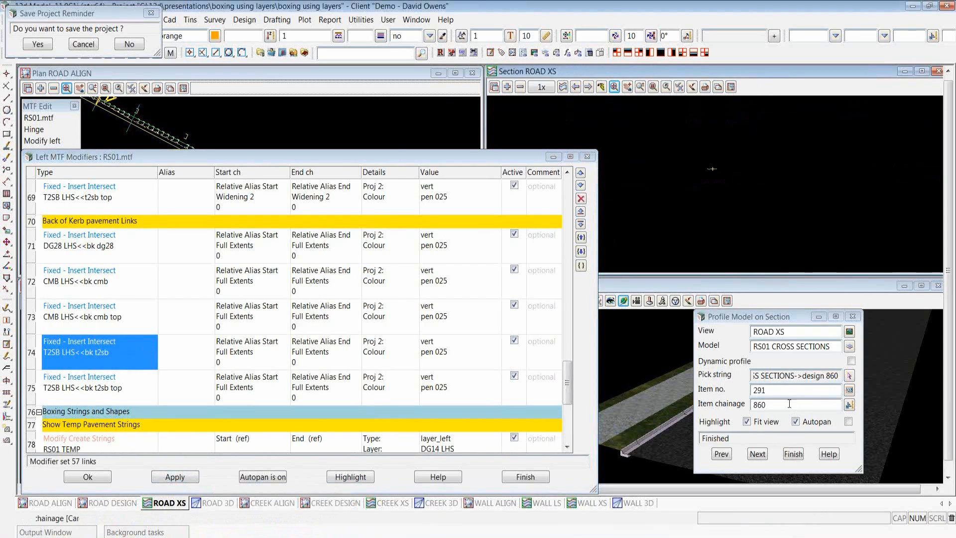
Examine the back of kerb pavement link points on the cross section at chainage 860.
click(639, 189)
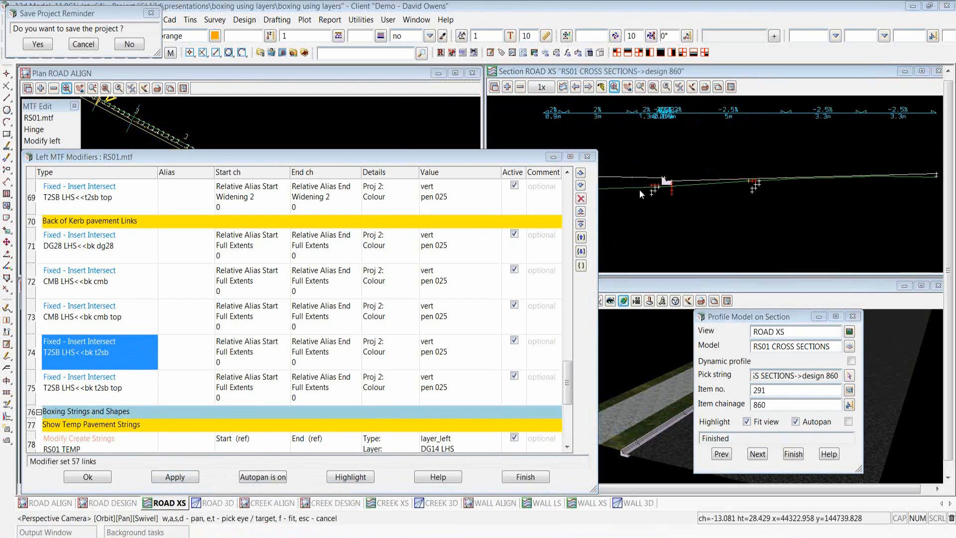
scroll(646, 190, up, 6)
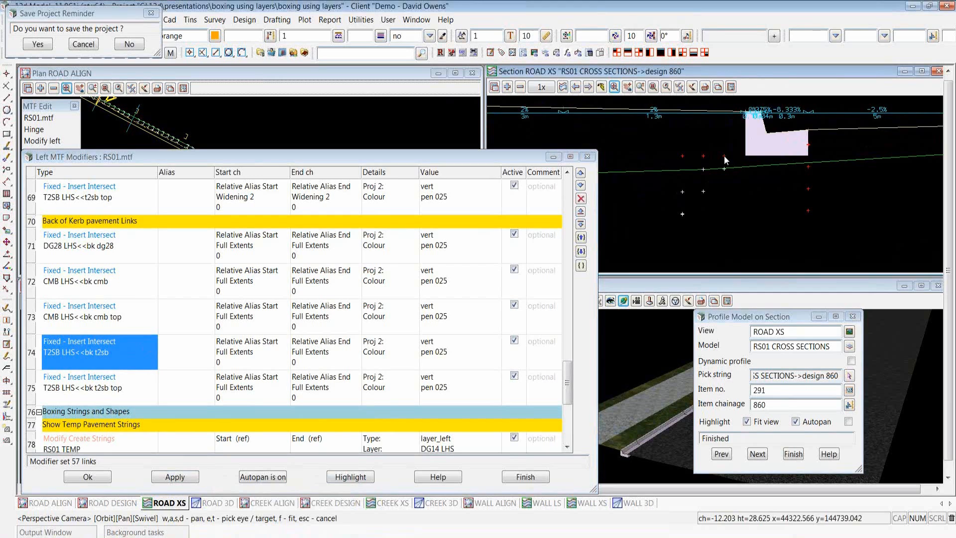
scroll(661, 162, down, 4)
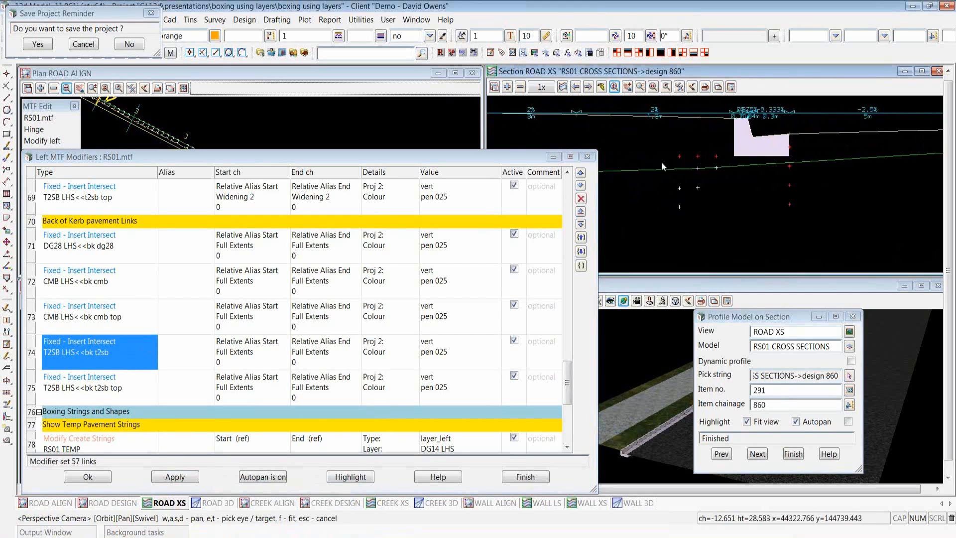
scroll(630, 166, down, 2)
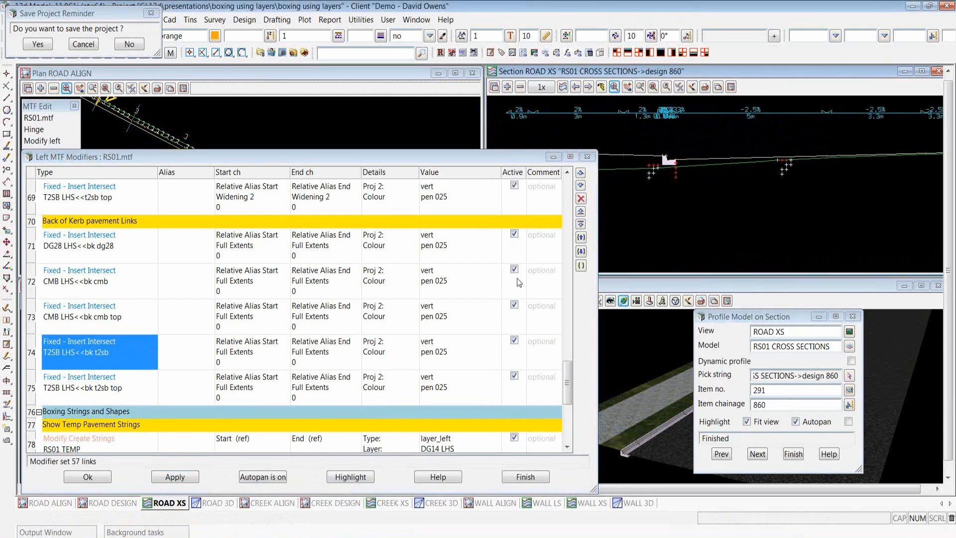
Open the DG14 LHS create shape modifier and review its MTF points against the cross section.
drag(570, 371, 575, 416)
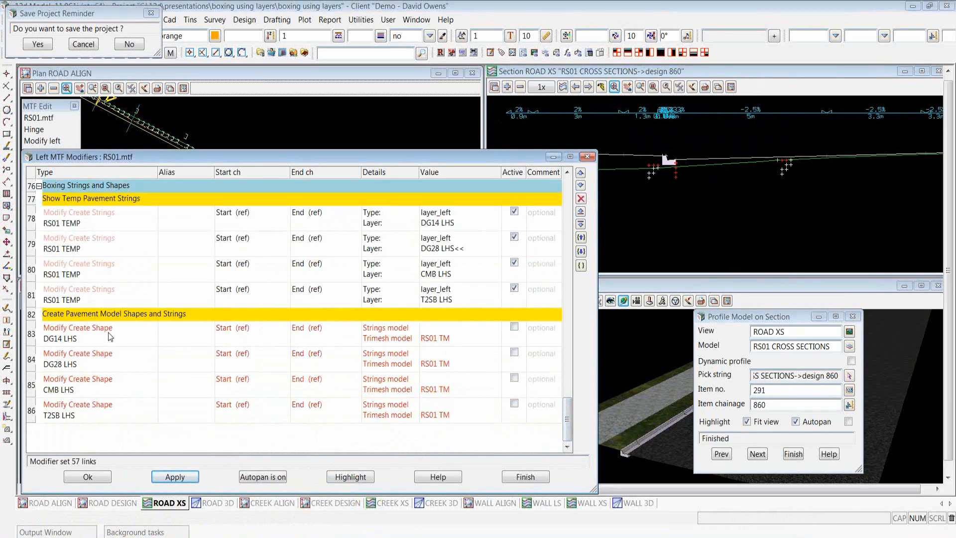
double_click(87, 341)
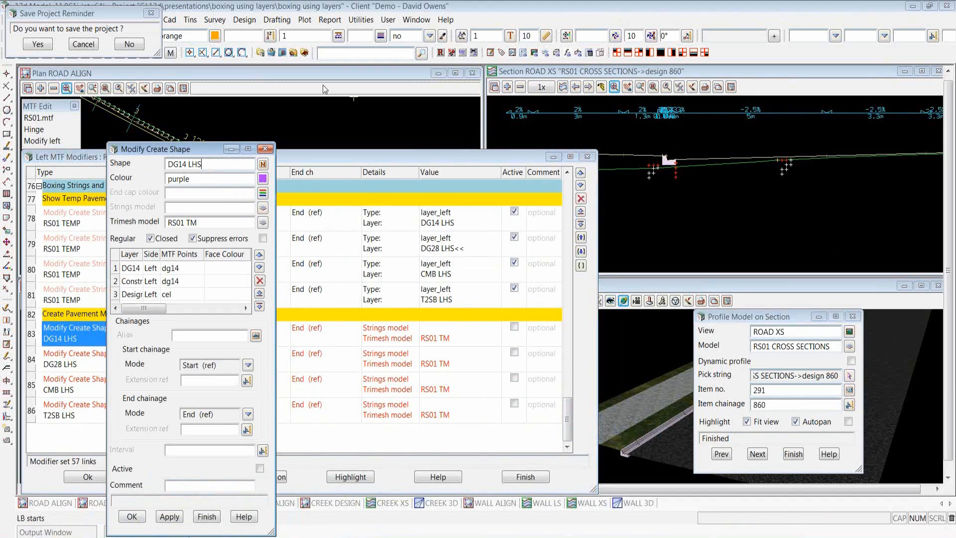
drag(277, 143, 344, 97)
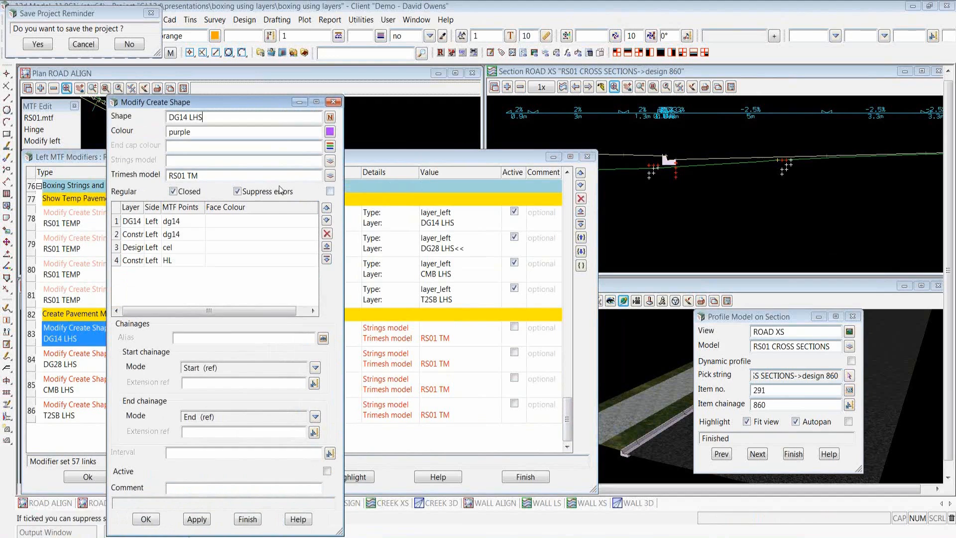
click(173, 224)
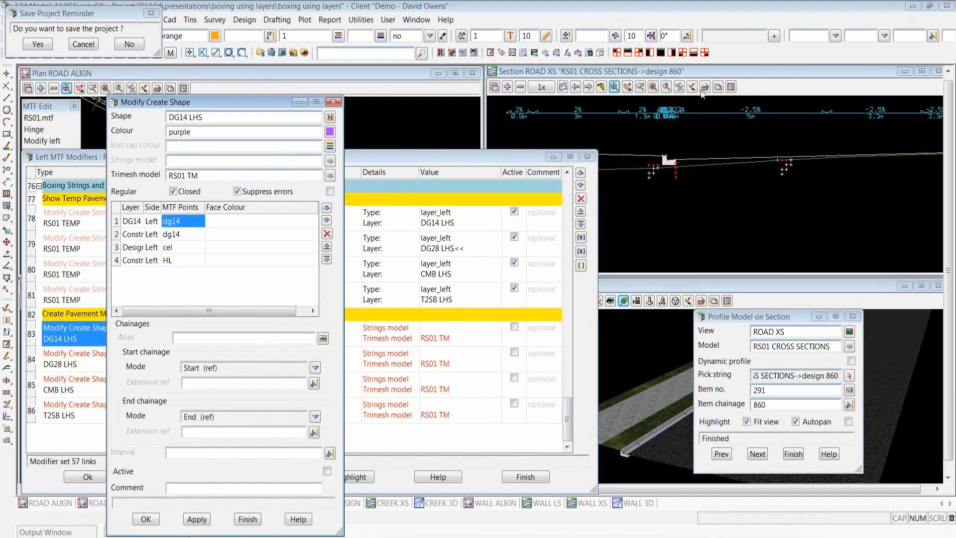
click(188, 234)
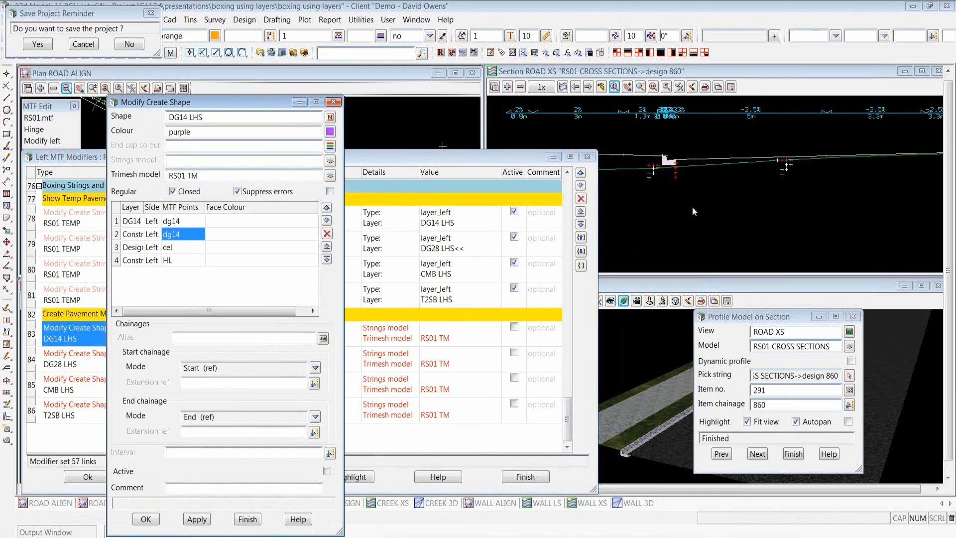
click(180, 249)
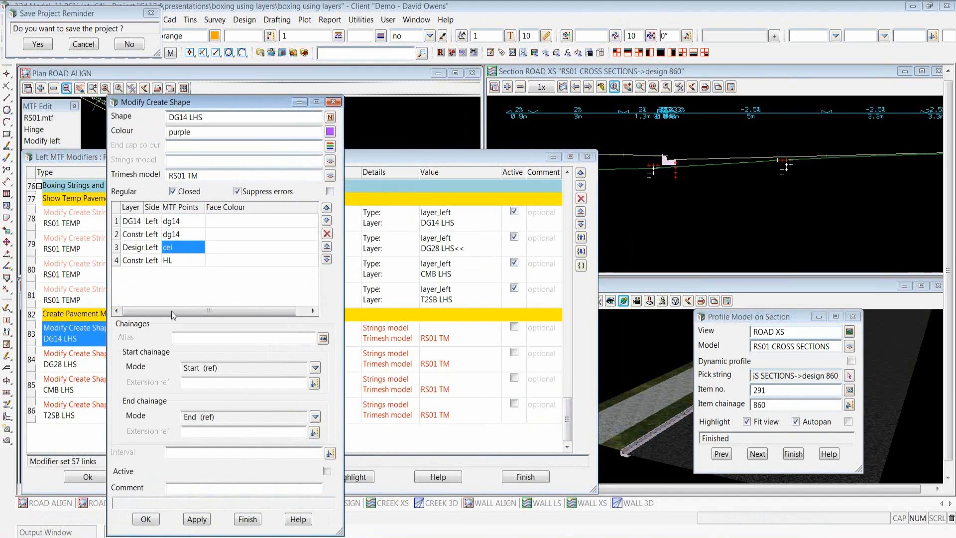
click(181, 260)
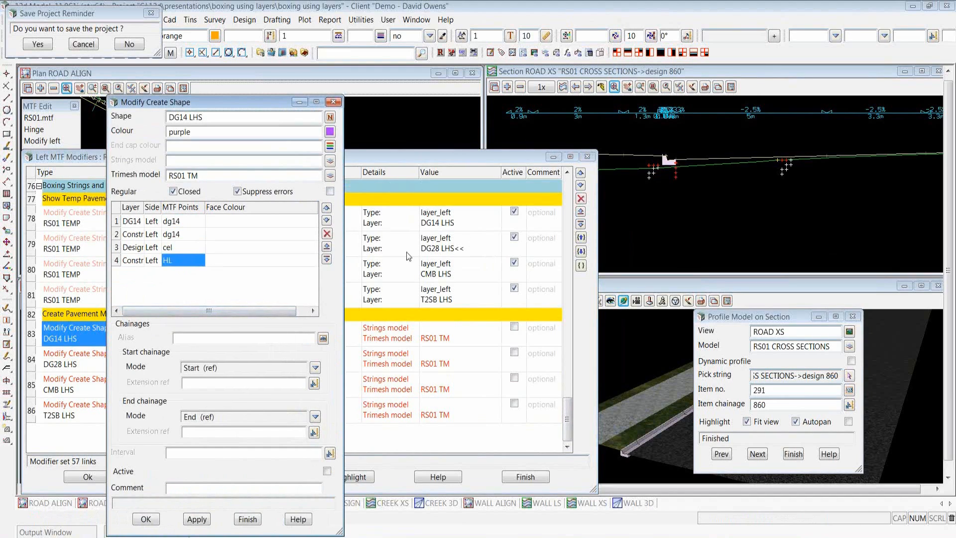
click(731, 70)
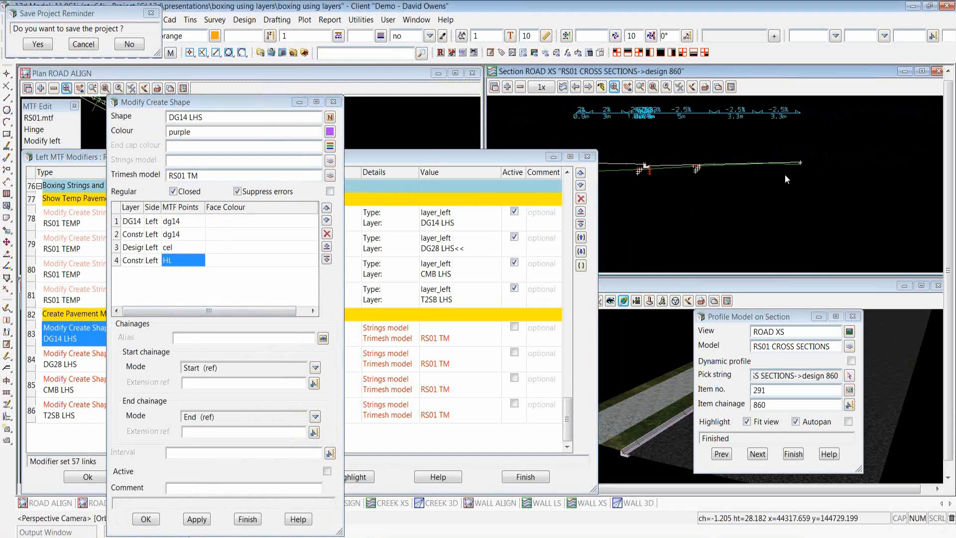
Make the DG14 LHS create shape modifier active, apply it and inspect the shape beside the kerb in section.
click(226, 470)
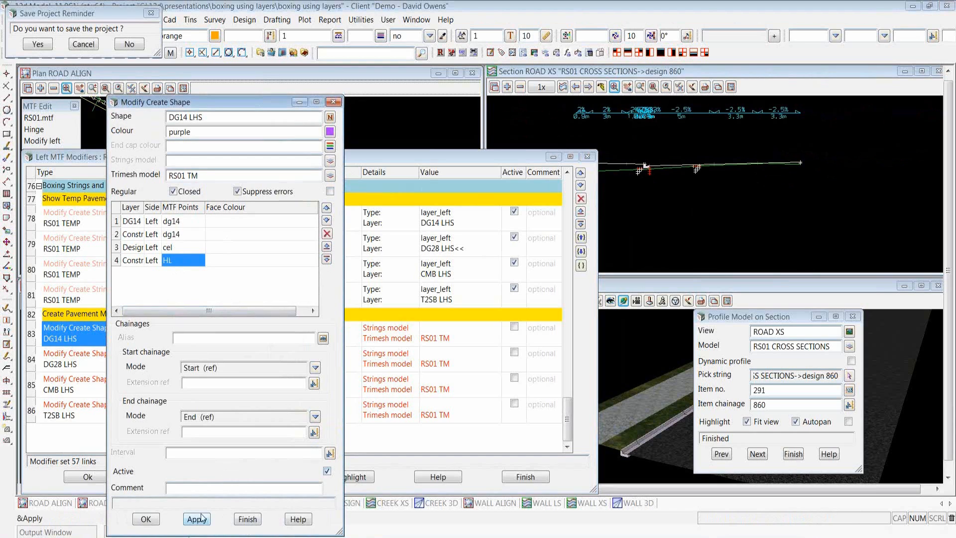
click(146, 519)
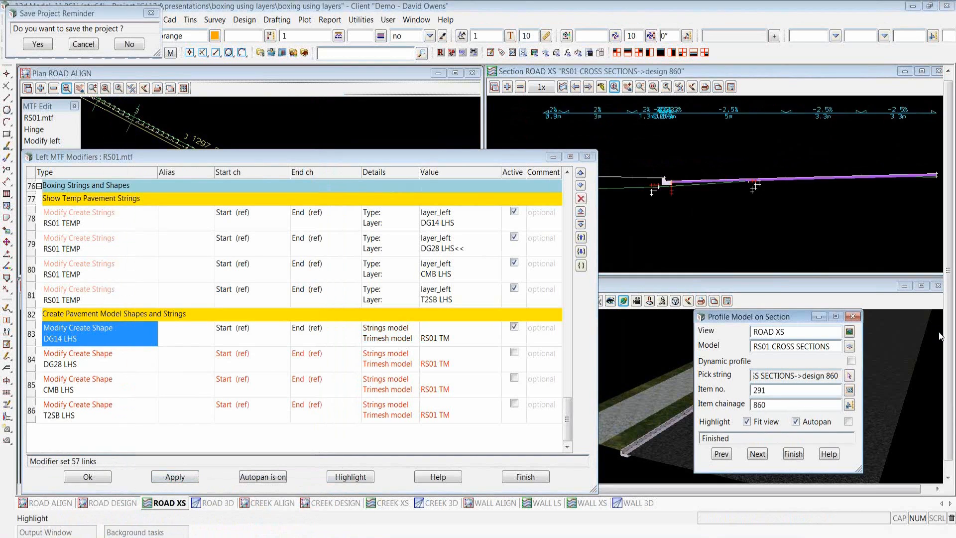
click(814, 82)
scroll(661, 182, up, 4)
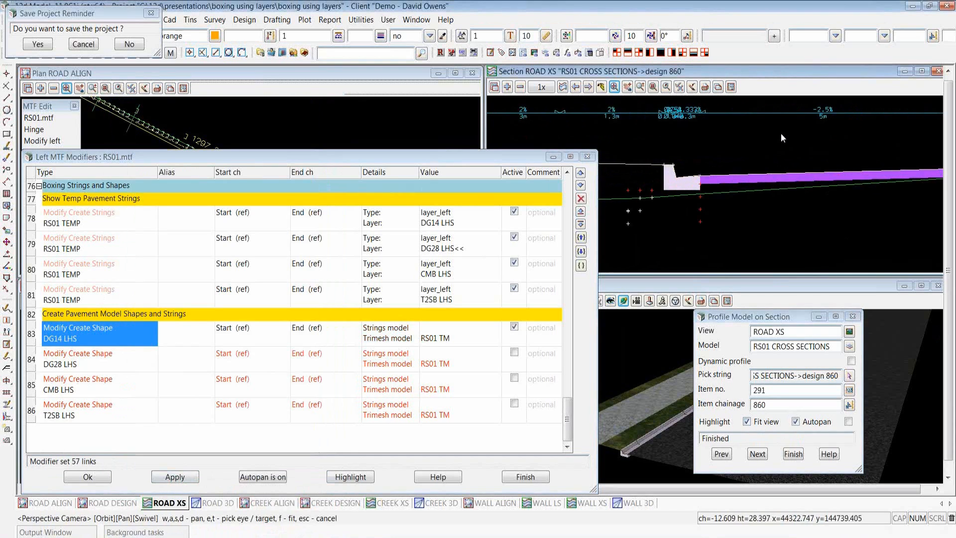
Review the MTF points of the DG28 LHS create shape modifier, make it active and apply it.
double_click(120, 364)
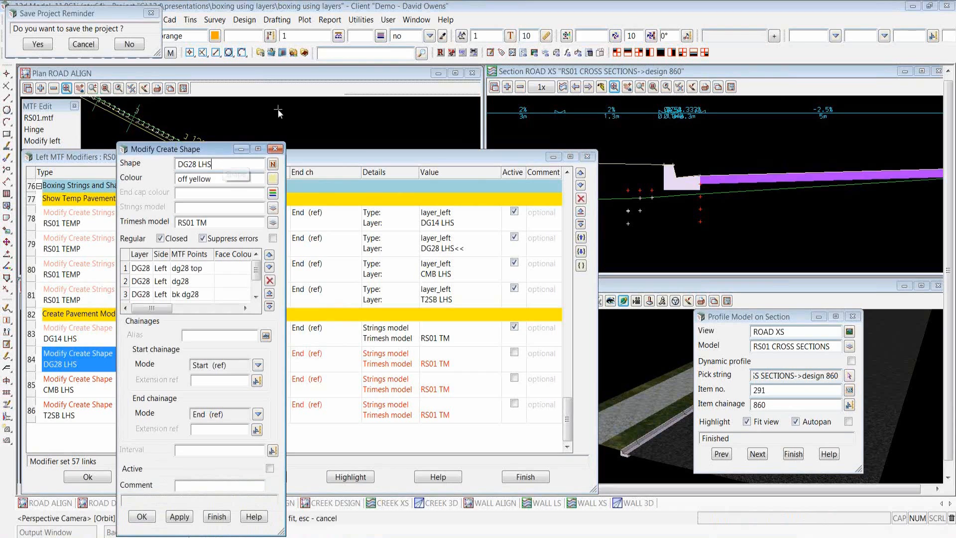
drag(285, 141, 369, 48)
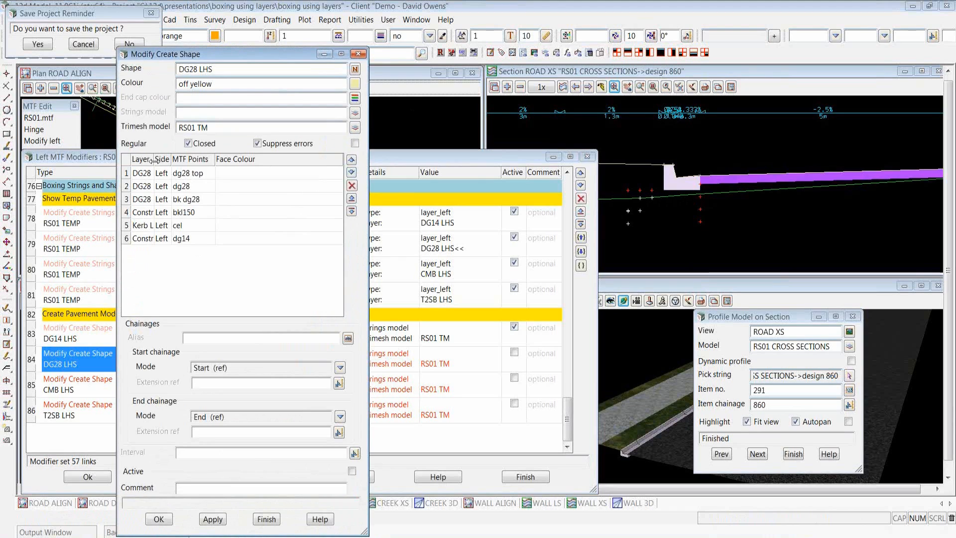
drag(153, 160, 215, 164)
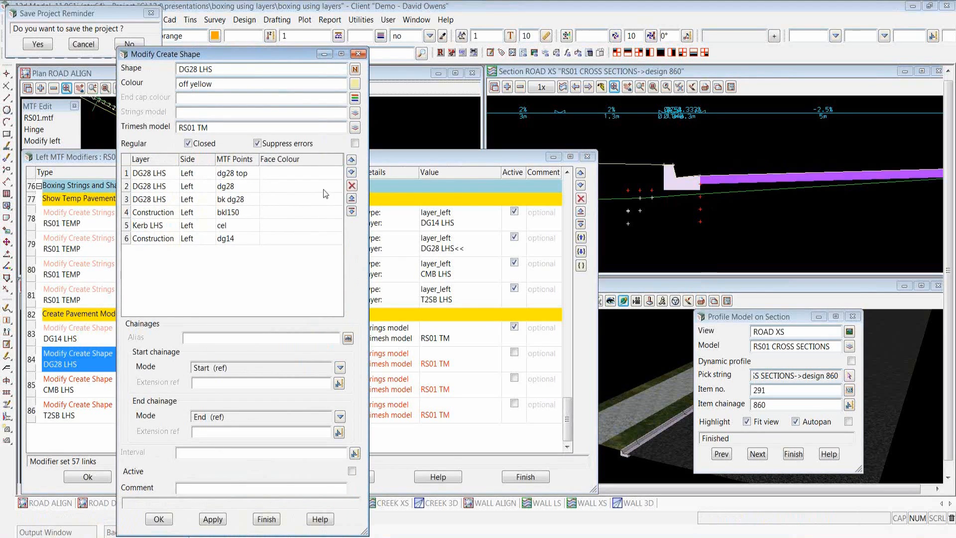
click(352, 471)
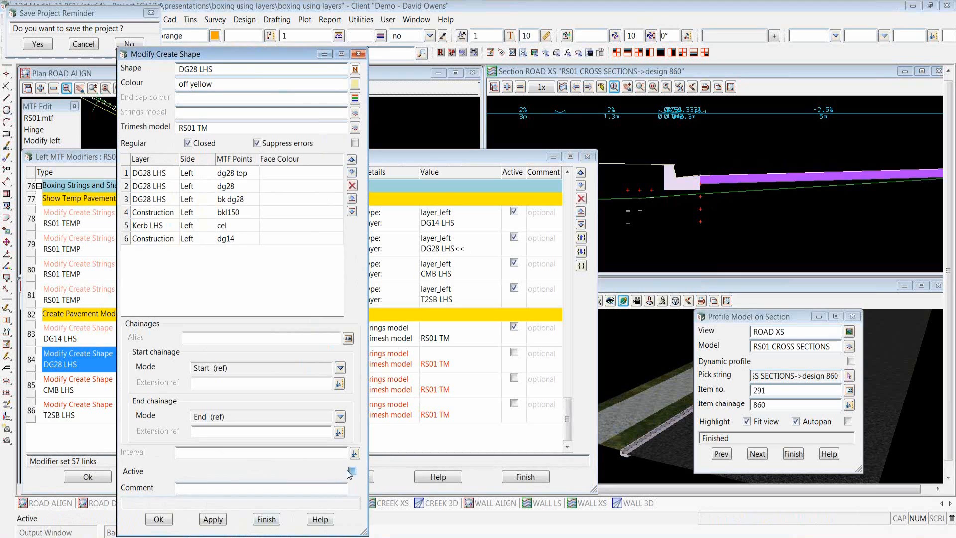
click(213, 518)
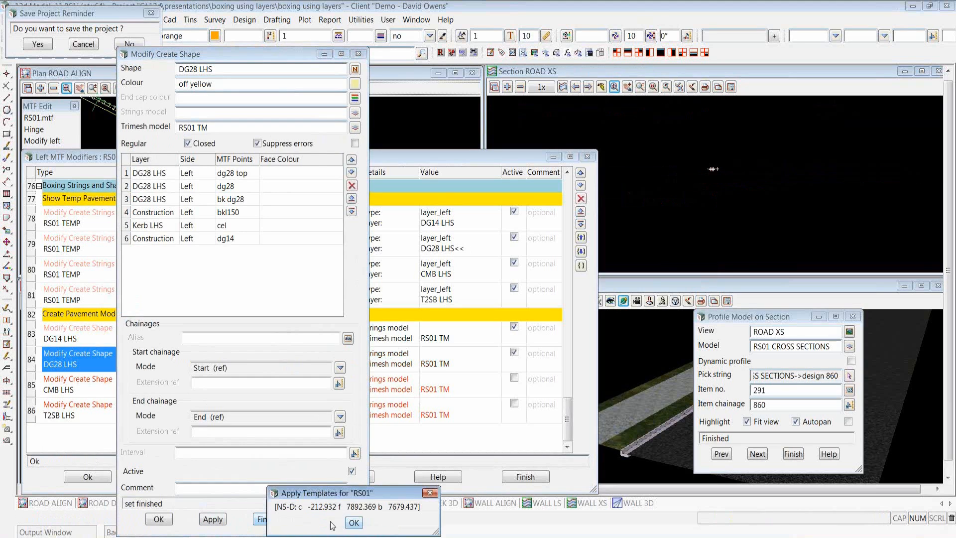
click(354, 523)
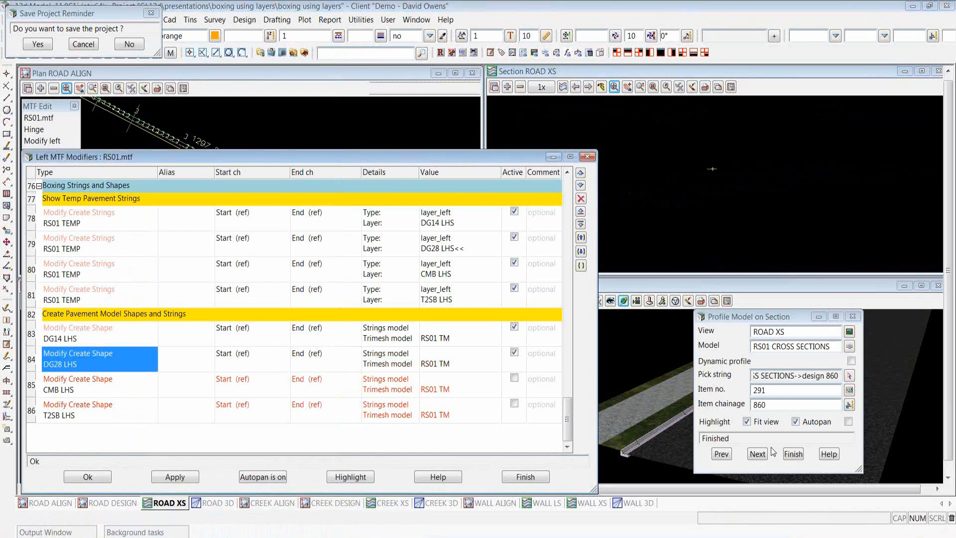
Profile the road cross section at chainage 860 and inspect the extent of the DG28 layer shape beneath the DG14 layer.
click(772, 410)
key(Return)
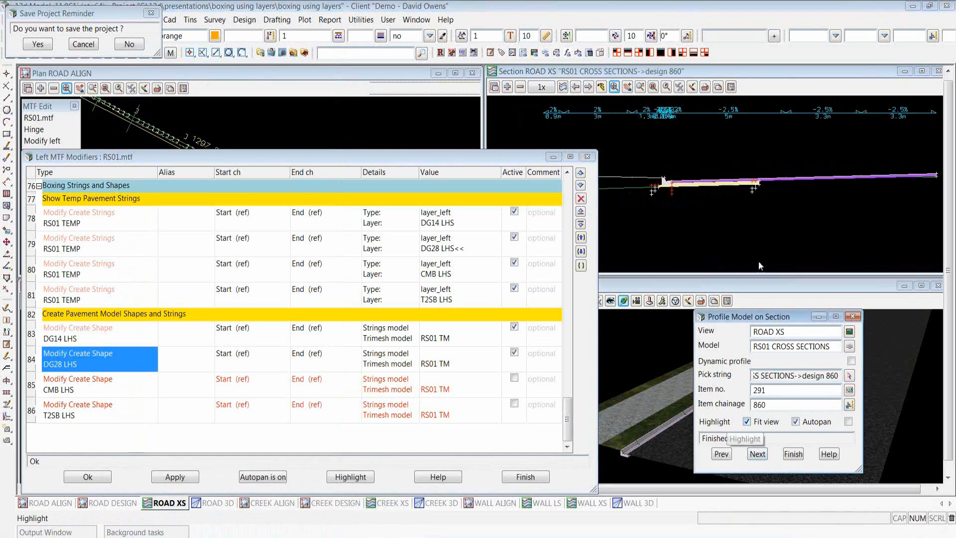
scroll(695, 179, up, 2)
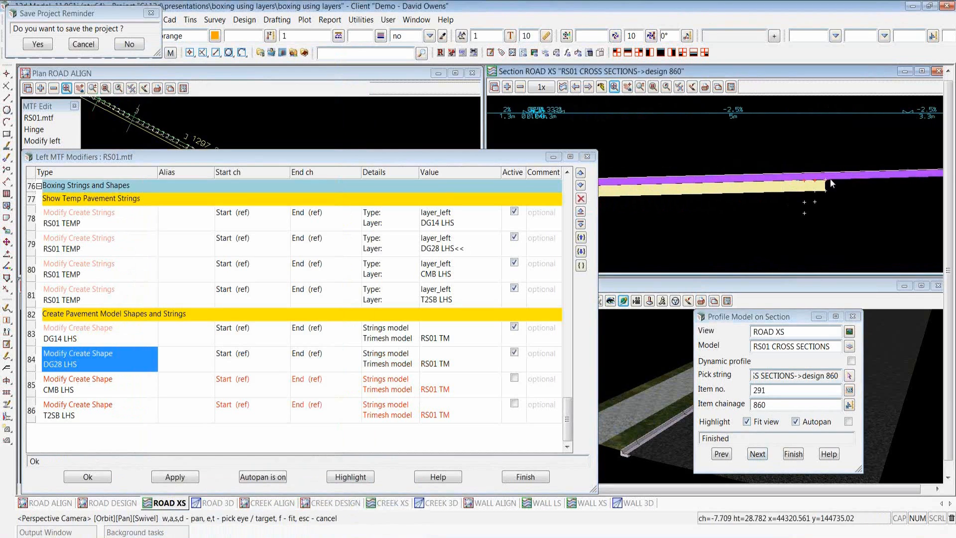
scroll(829, 182, down, 3)
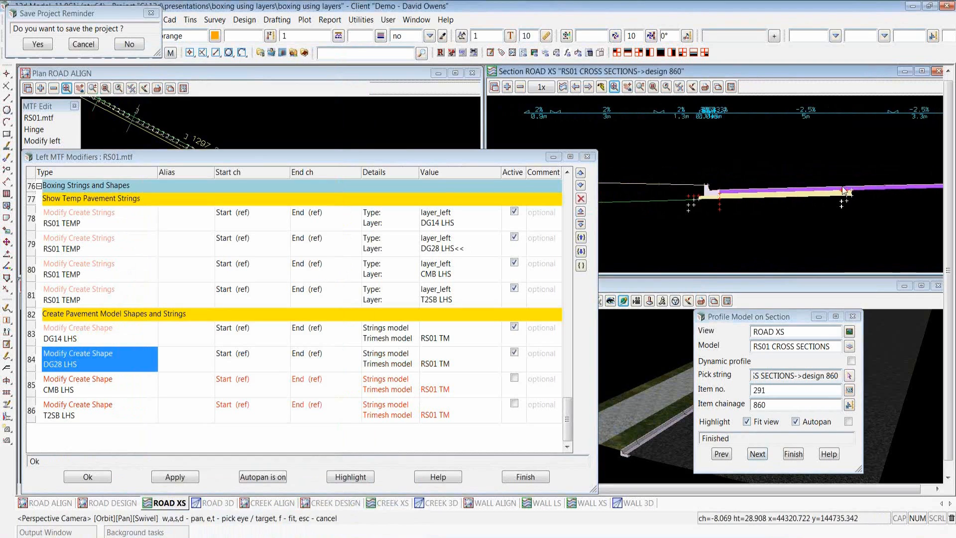
Profile the road cross section at chainage 600 and inspect the DG28 layer shape beneath the kerb and across the pavement.
click(782, 404)
text(600)
key(Return)
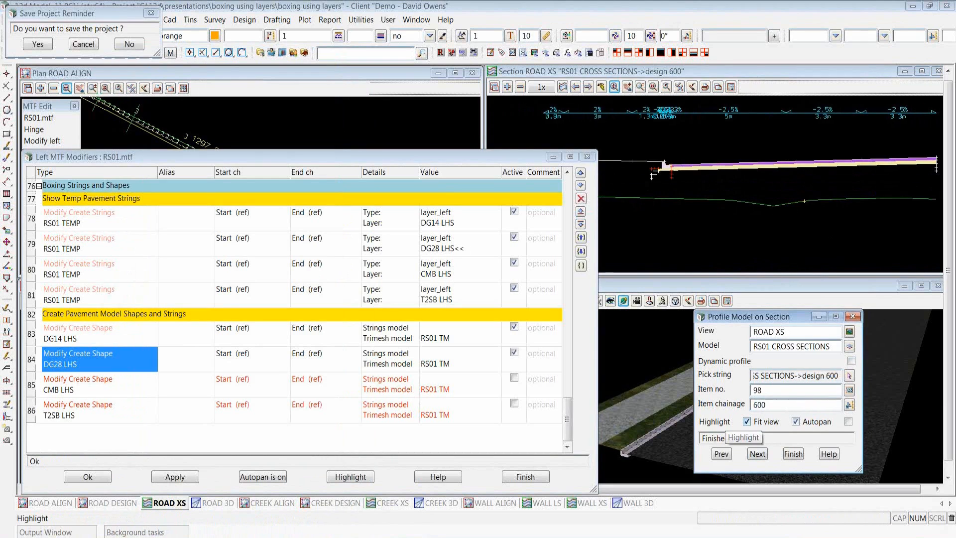
scroll(916, 165, up, 4)
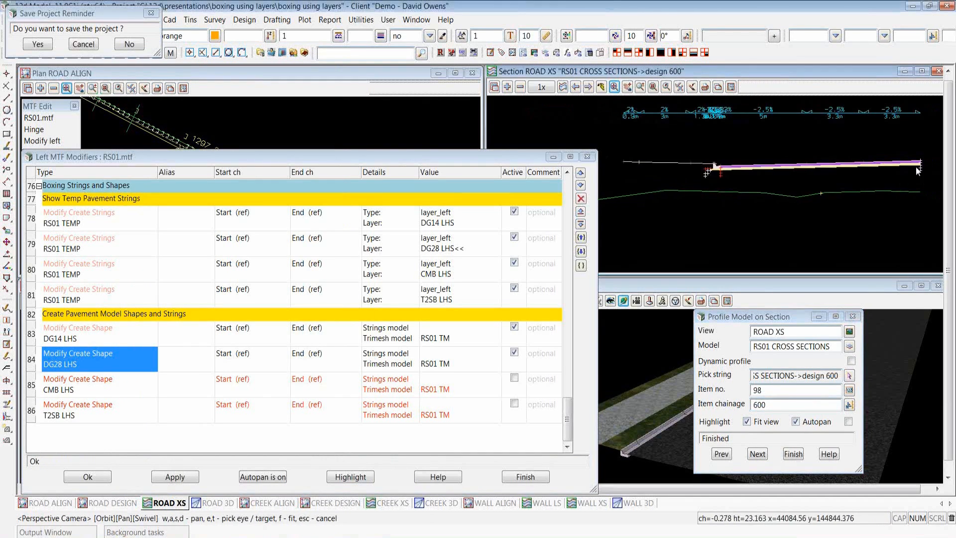
scroll(886, 177, down, 5)
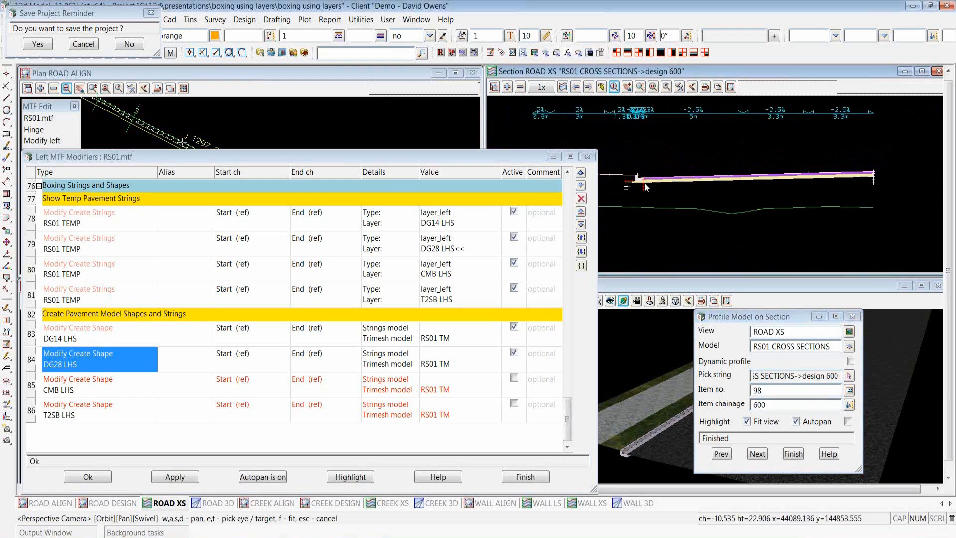
scroll(626, 181, up, 4)
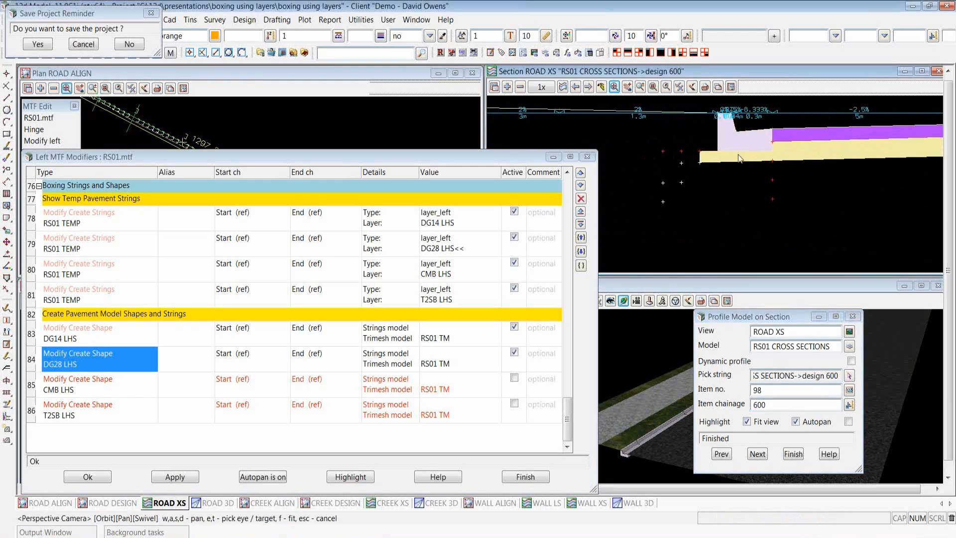
scroll(627, 191, down, 5)
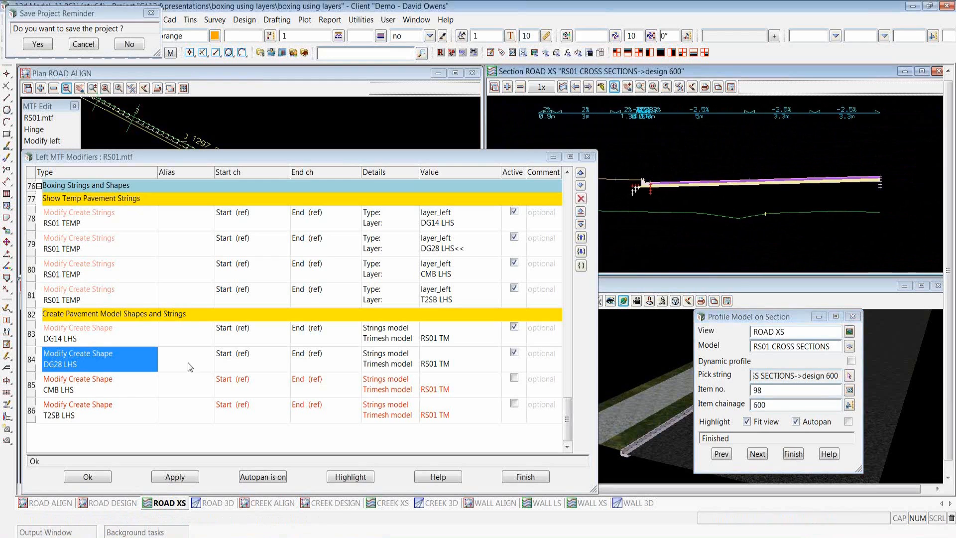
Make the CMB LHS and T2SB LHS create shape modifiers active.
click(514, 378)
click(514, 378)
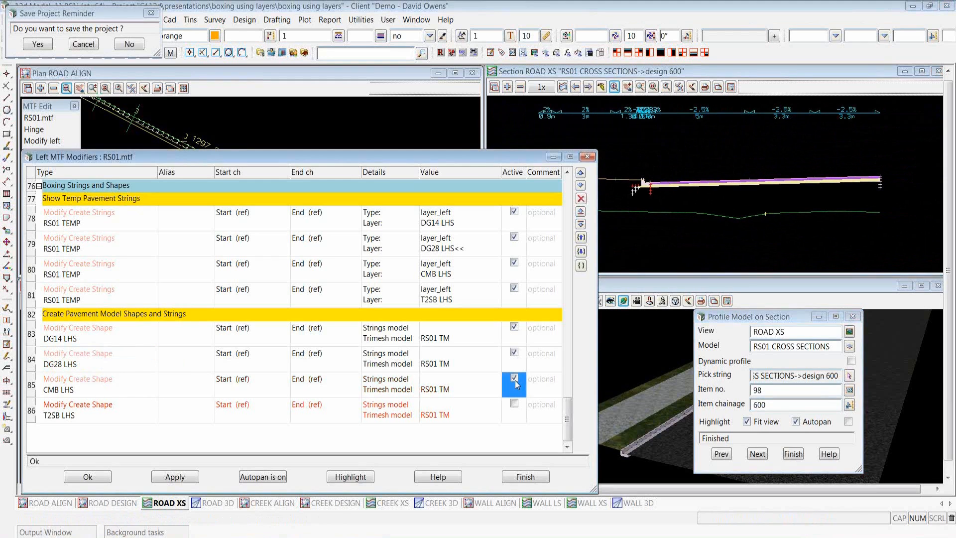
click(515, 404)
click(515, 404)
Review the CMB LHS create shape modifier's MTF points, apply the left modifiers and accept them.
double_click(85, 393)
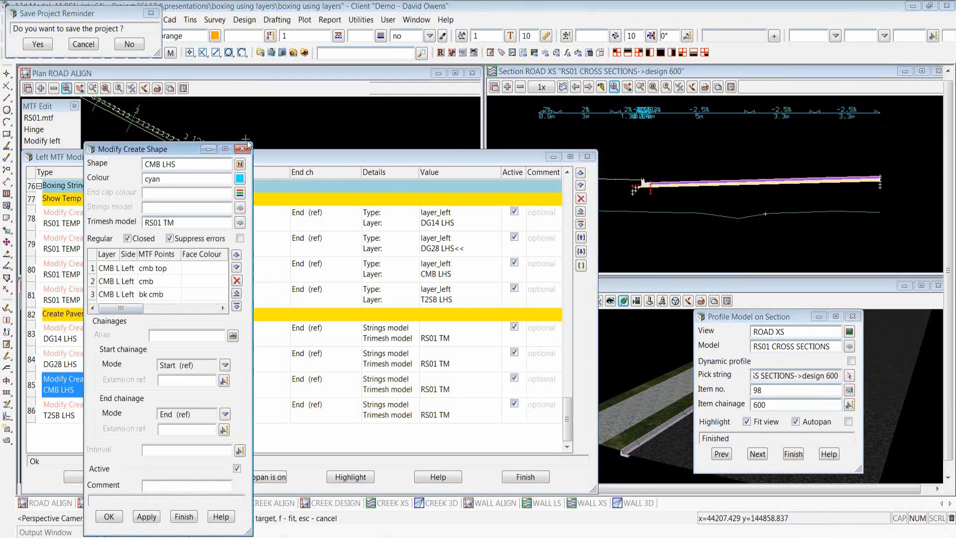
drag(251, 140, 296, 73)
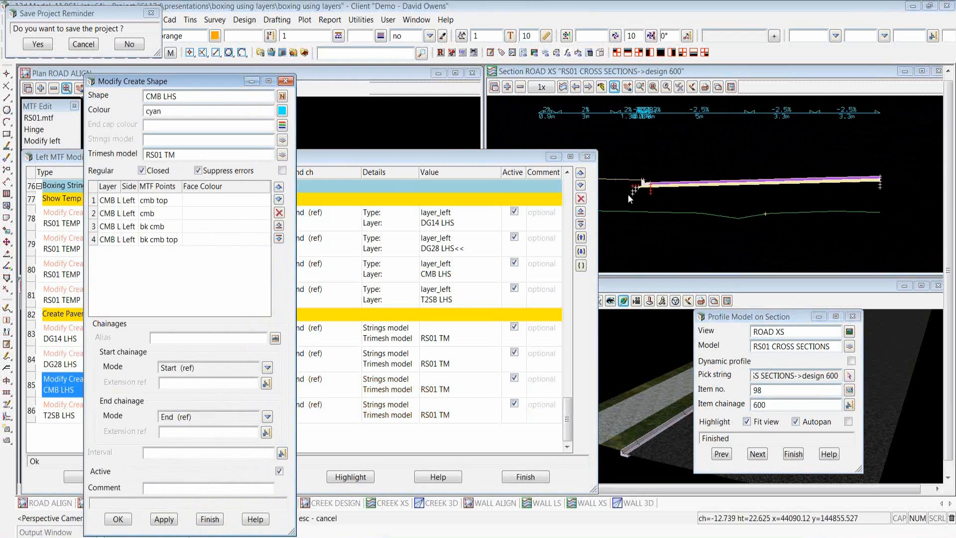
click(118, 519)
click(170, 476)
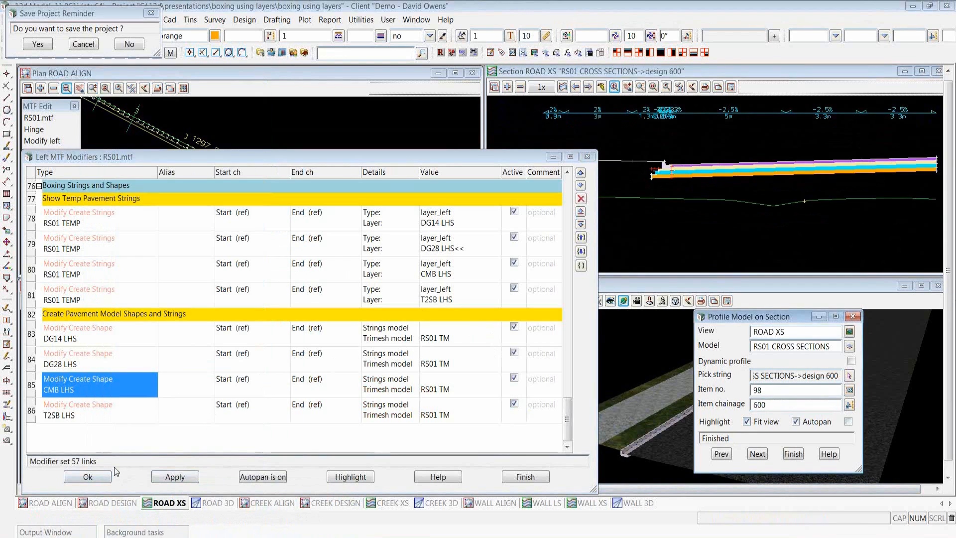
click(93, 477)
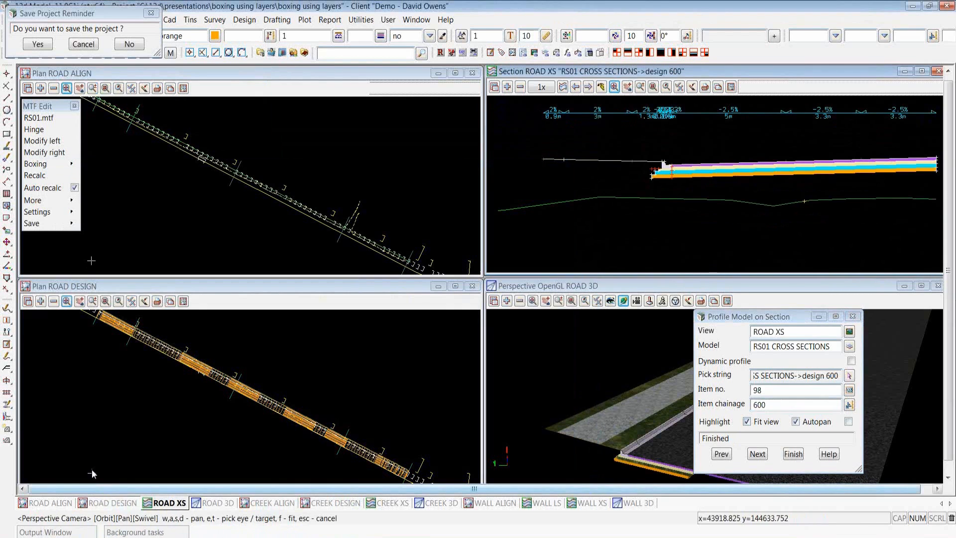
Save the project and examine the exposed end of the pavement layers in the ROAD 3D perspective view.
click(38, 44)
drag(759, 321, 520, 478)
click(752, 315)
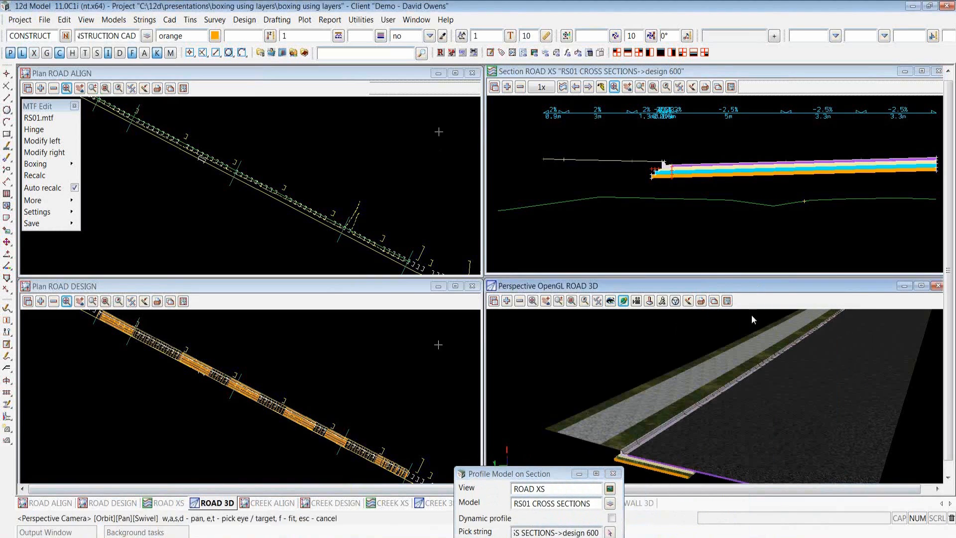
scroll(740, 351, down, 3)
scroll(709, 408, up, 6)
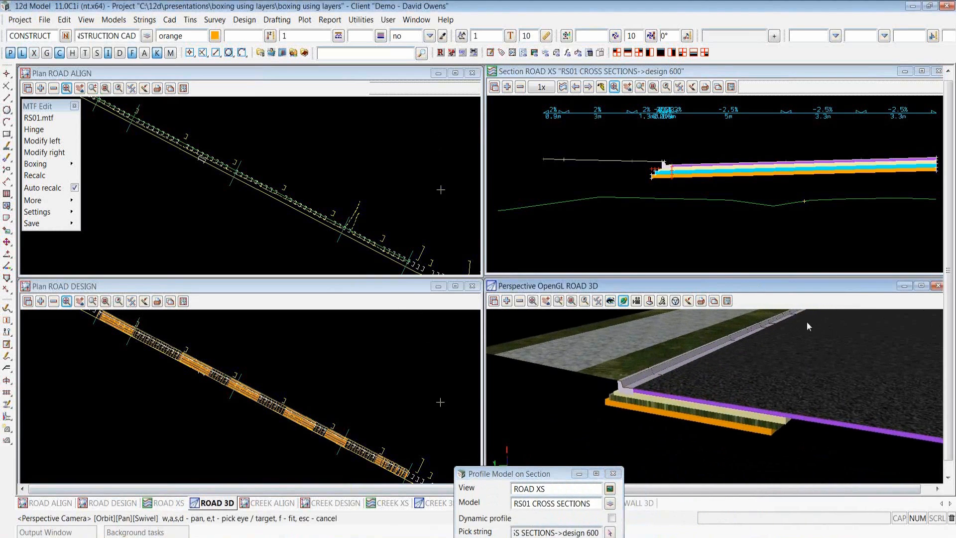
Run a string drive in the ROAD 3D view along the RS01 alignment from chainage 400 at 40 kph.
click(675, 301)
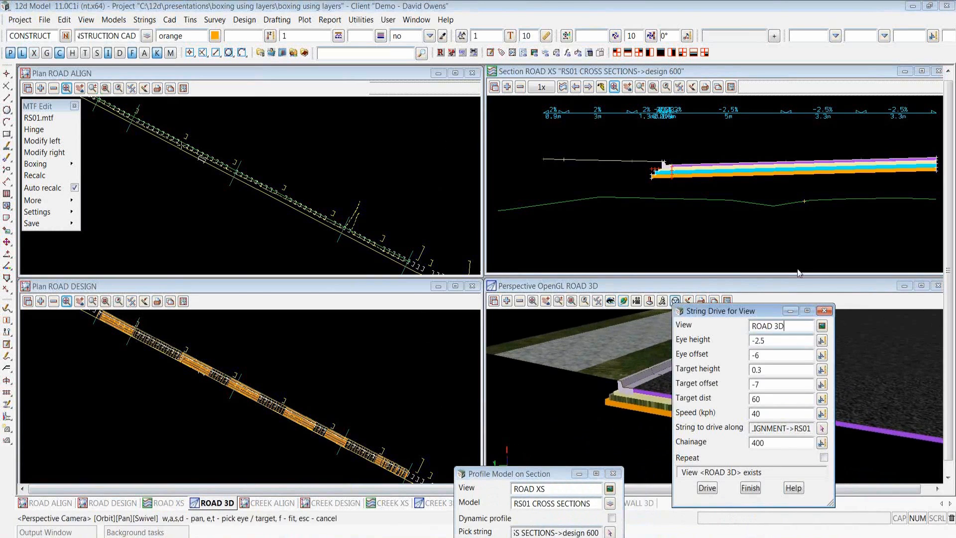
drag(722, 311, 302, 258)
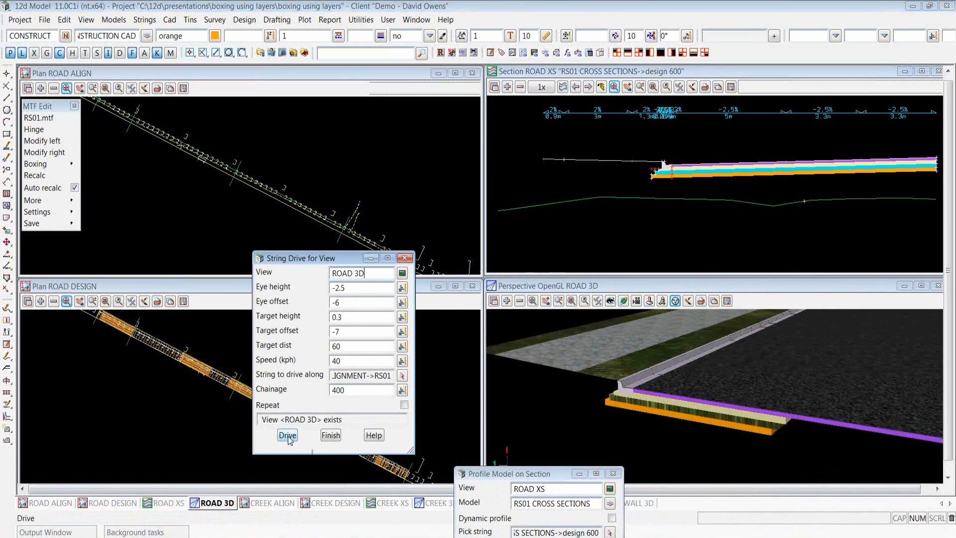
click(288, 435)
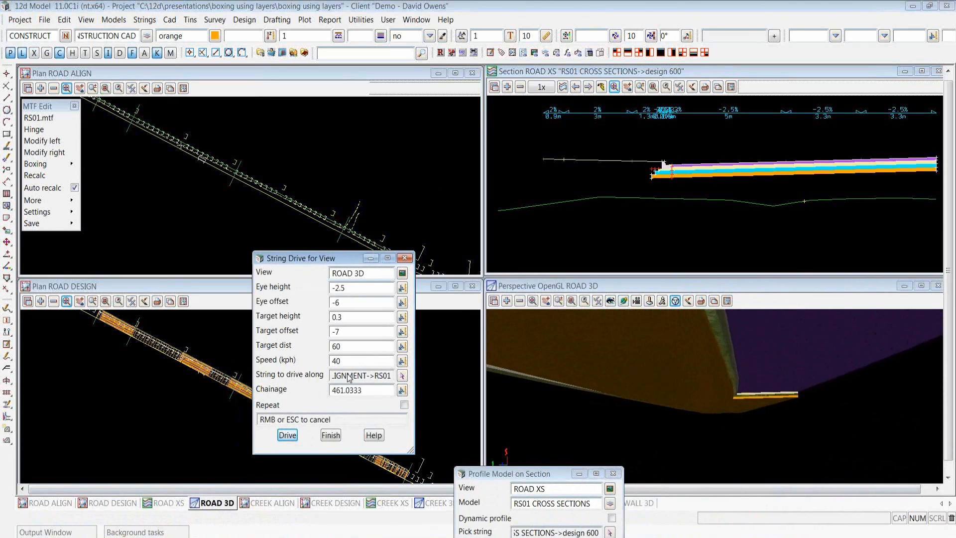
Run a string drive of the ROAD 3D view along the RS01 alignment to inspect the pavement boxing, and close the drive tool.
key(Escape)
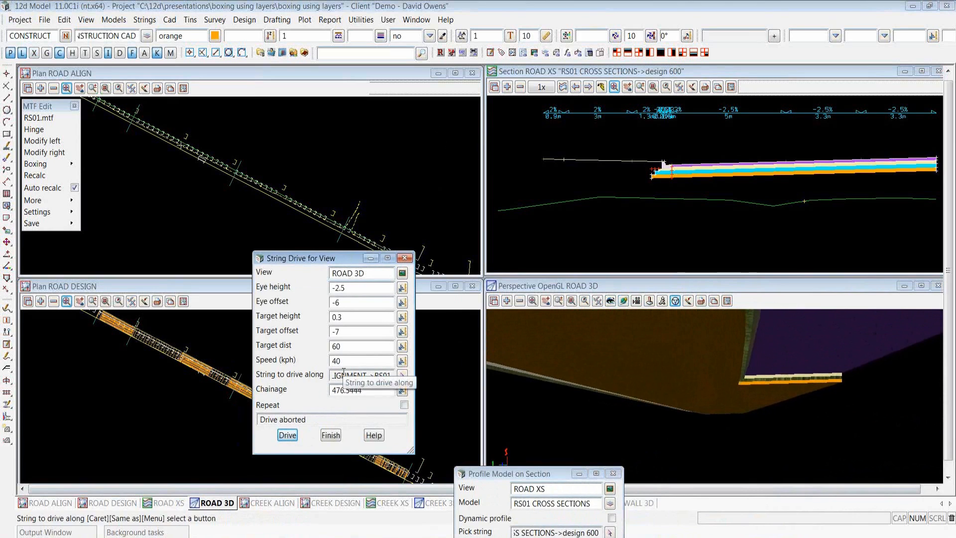
click(291, 436)
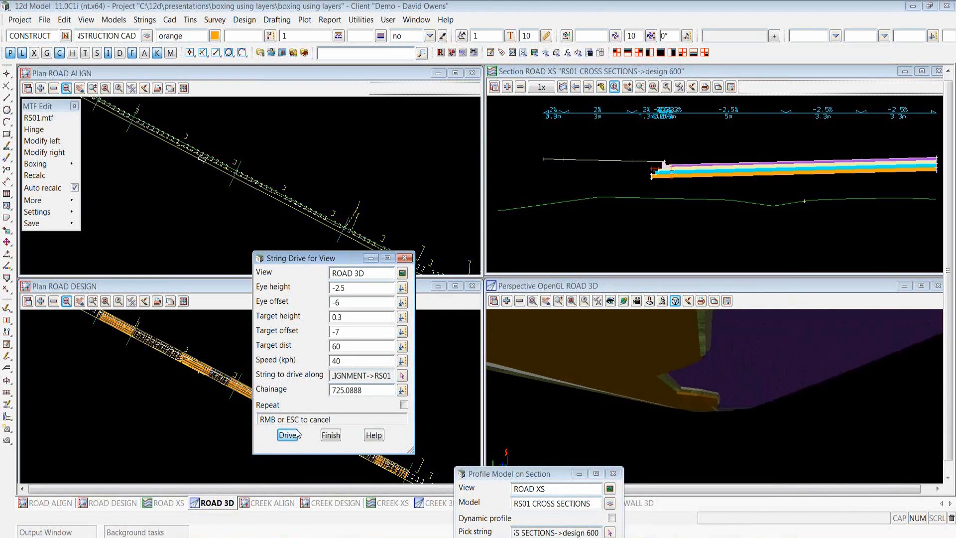
key(Escape)
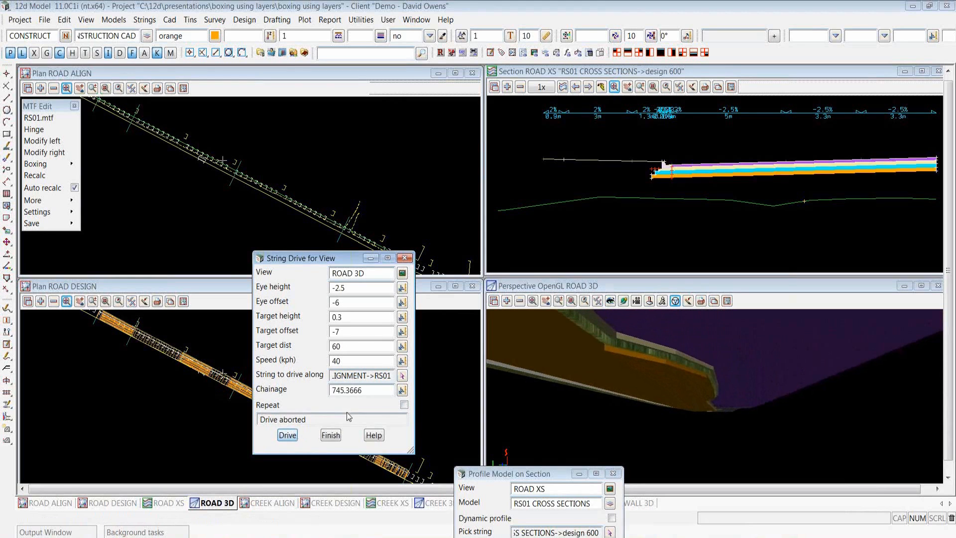
click(331, 434)
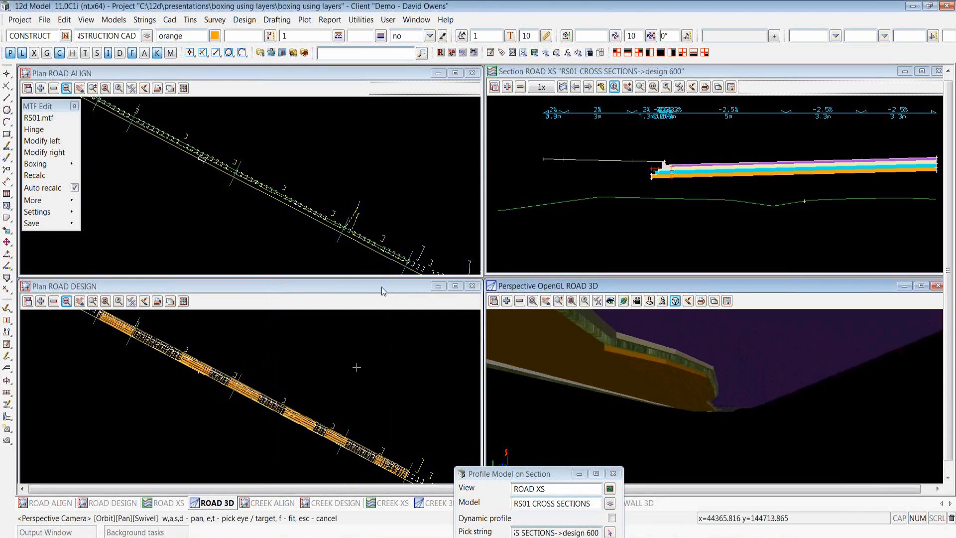
Move the cross line at chainage 500 in the ROAD ALIGN plan by its upper end to chainage 535 on the RS01 string.
click(346, 90)
scroll(369, 240, down, 2)
scroll(213, 146, up, 3)
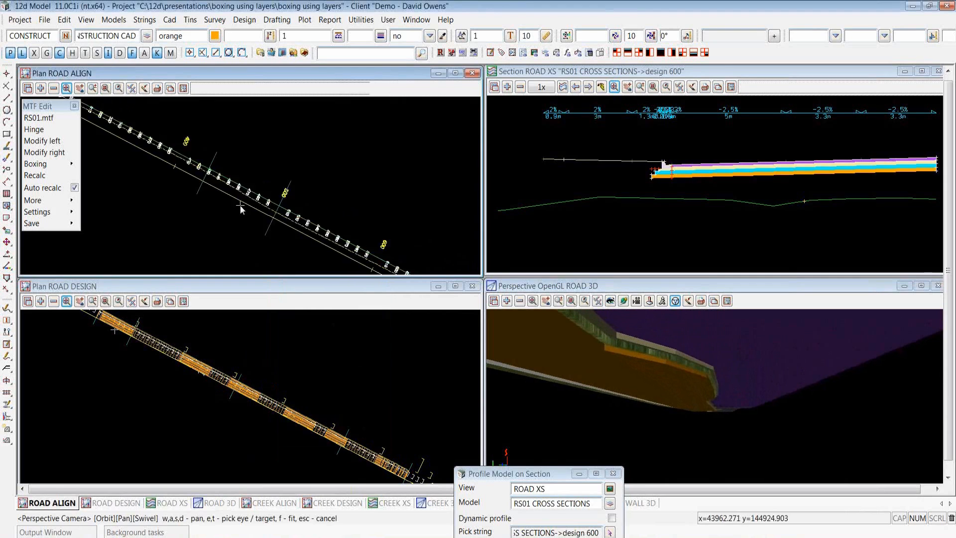
scroll(244, 201, up, 2)
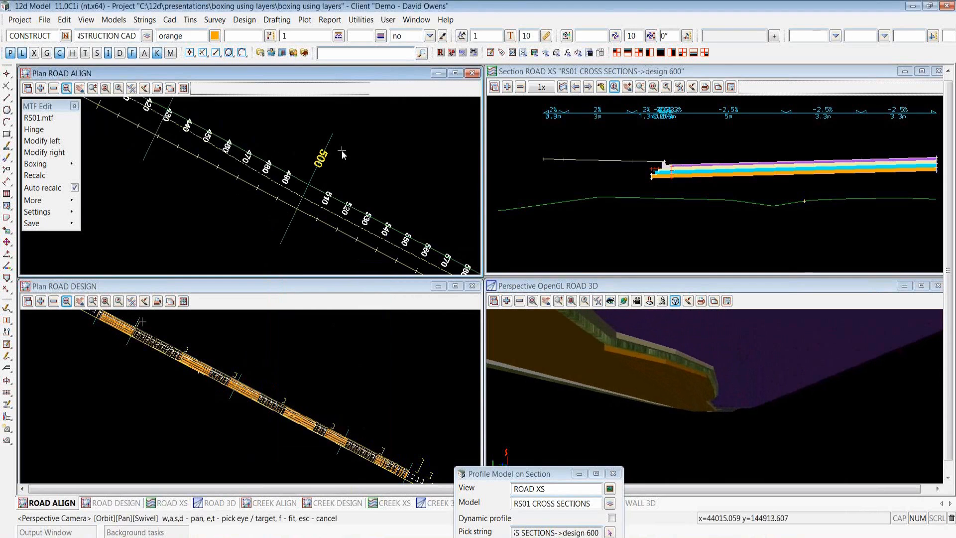
scroll(234, 188, down, 2)
scroll(270, 174, up, 2)
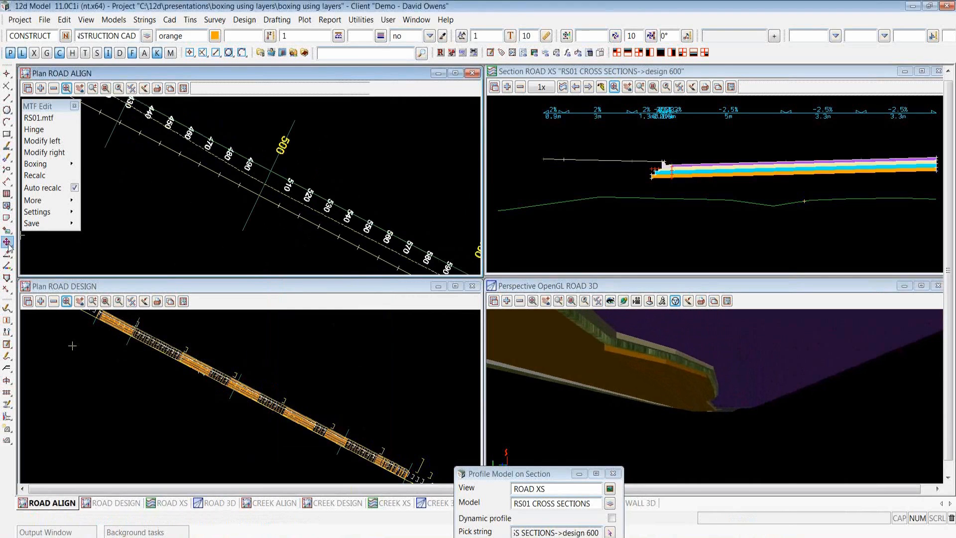
middle_click(294, 127)
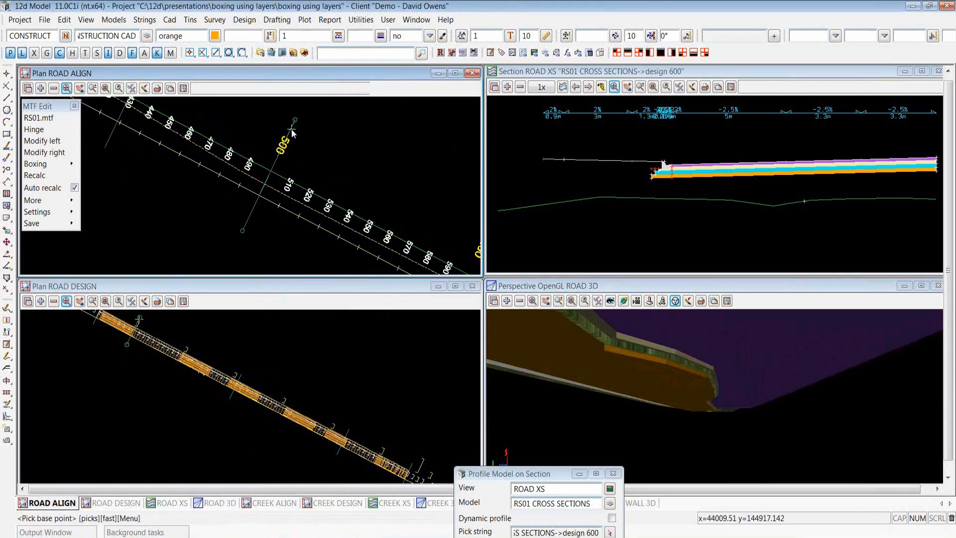
click(291, 129)
middle_click(291, 129)
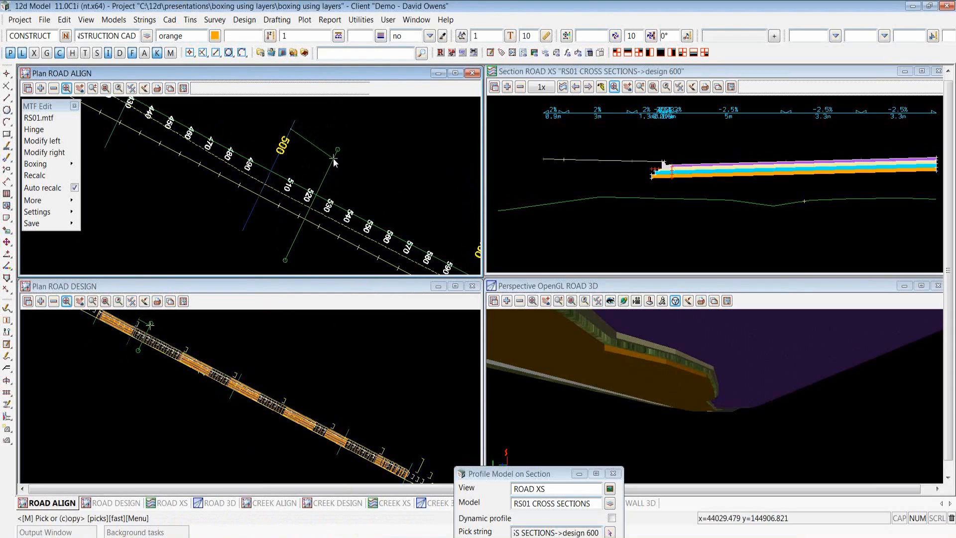
click(307, 222)
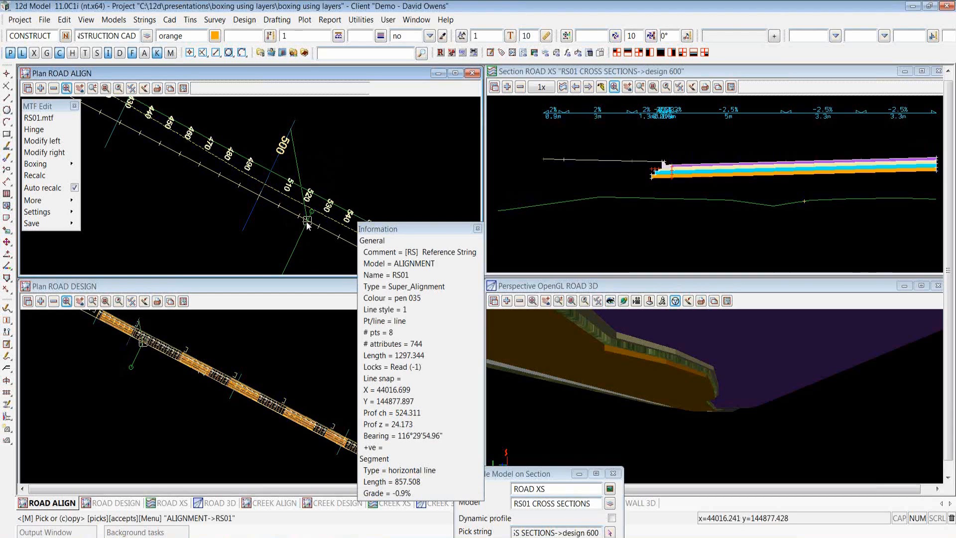
right_click(307, 225)
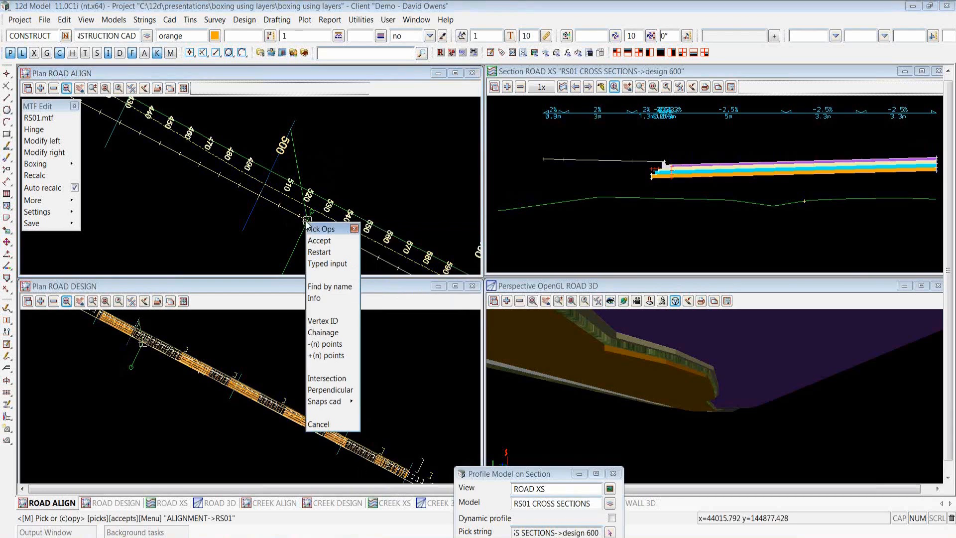
click(324, 332)
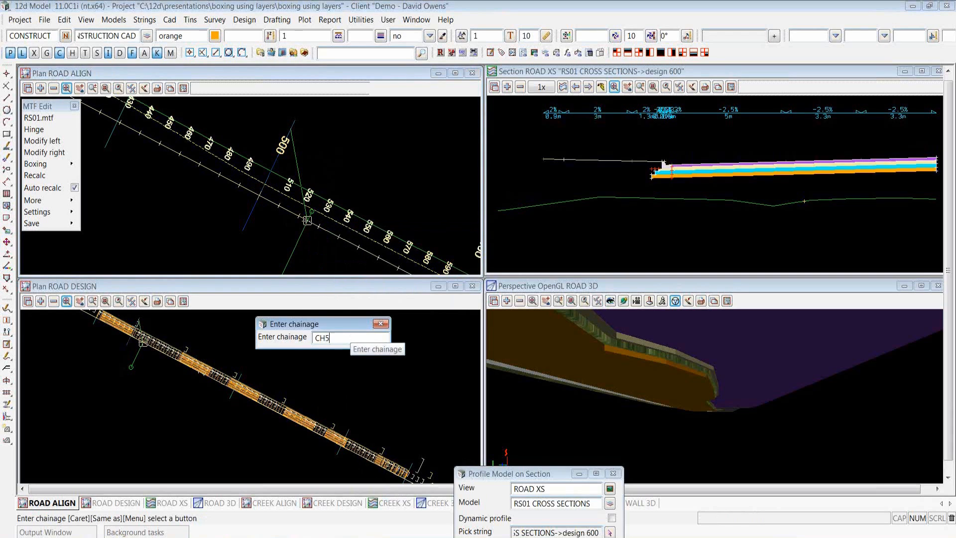
key(Return)
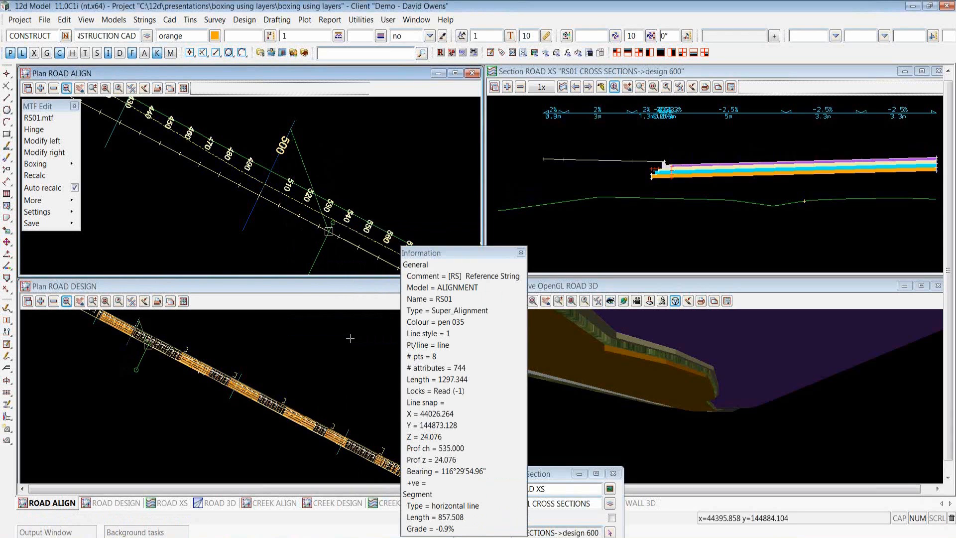
middle_click(350, 338)
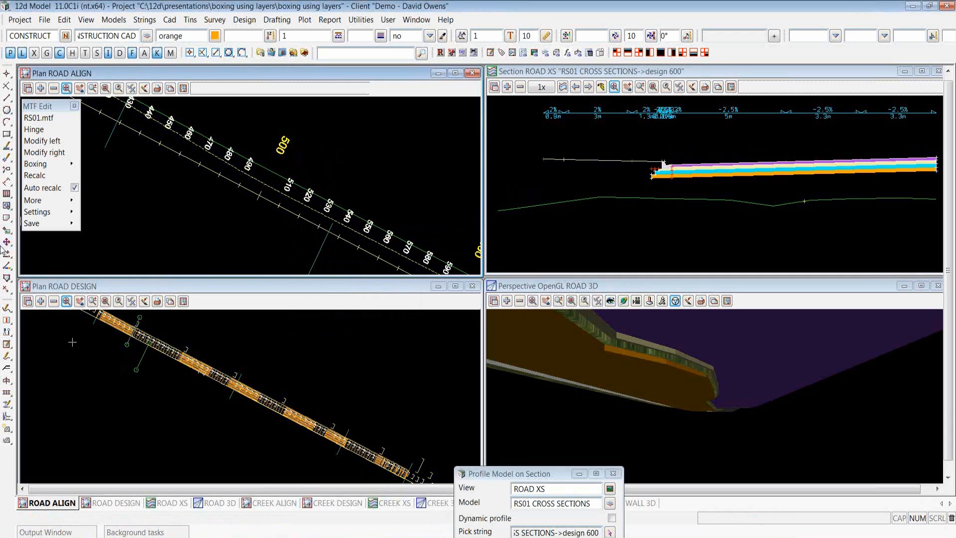
Extend the upper end of the line at chainage 535 so that it crosses the full road alignment.
drag(7, 253, 44, 257)
click(325, 249)
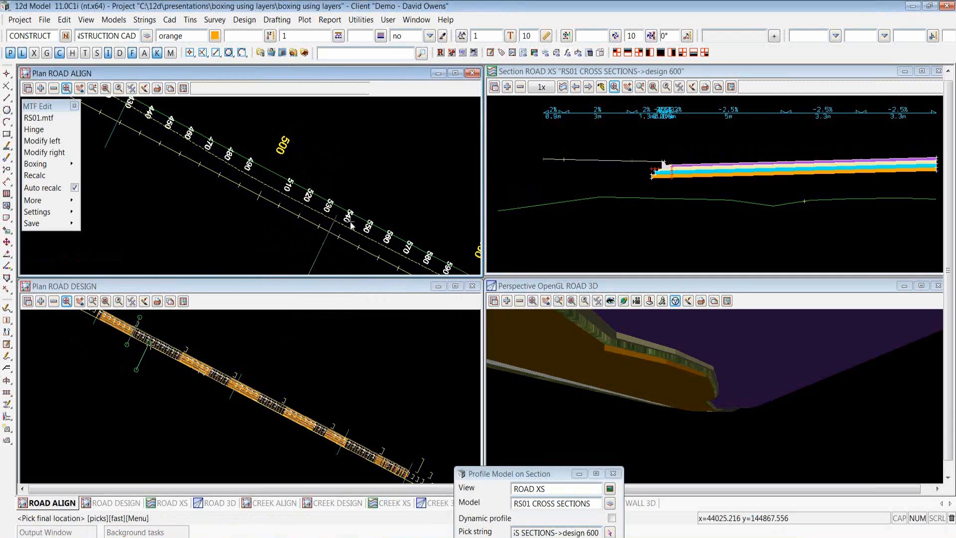
click(380, 171)
scroll(346, 222, up, 2)
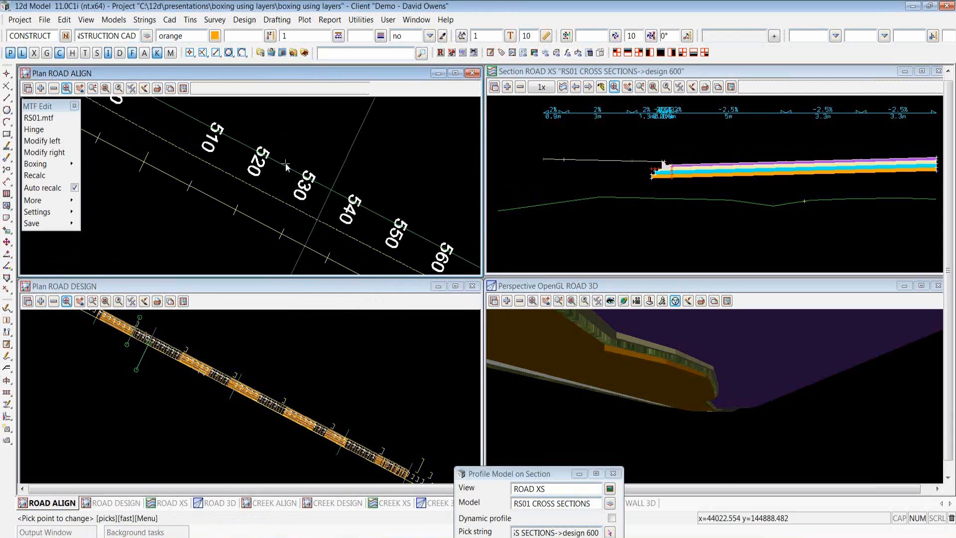
scroll(285, 163, down, 5)
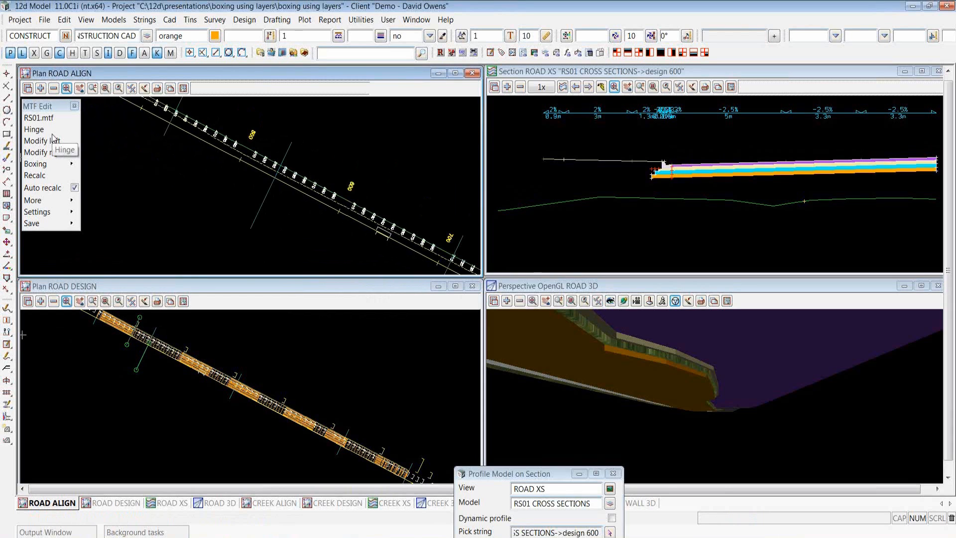
Recalculate the RS01.mtf road design and profile the RS01 cross section at chainage 520 in the ROAD XS view.
click(35, 177)
click(122, 212)
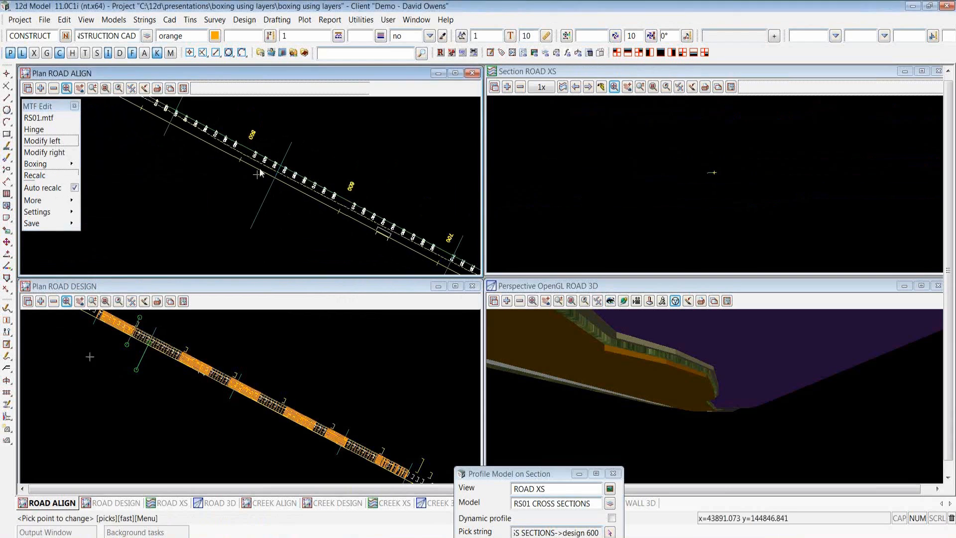
drag(523, 476, 441, 362)
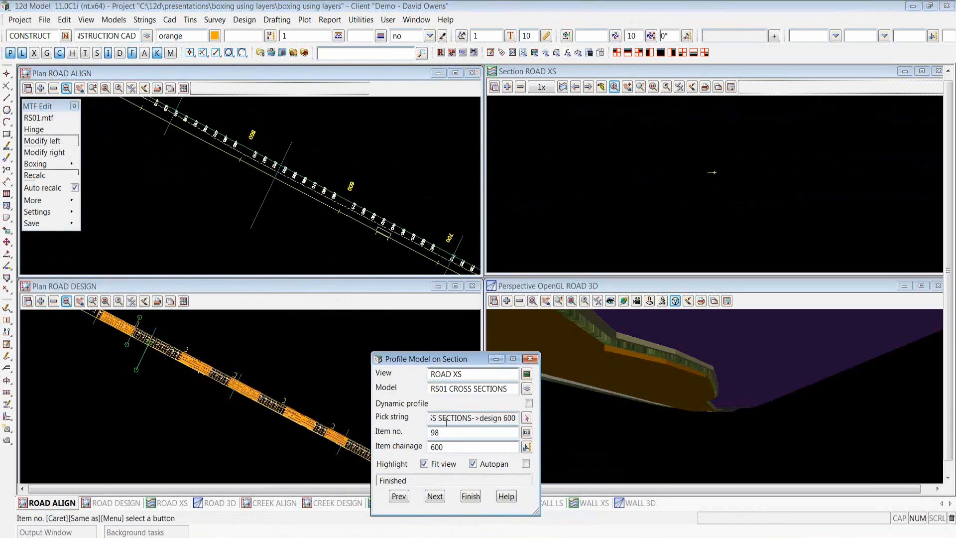
double_click(437, 447)
text(520)
key(Return)
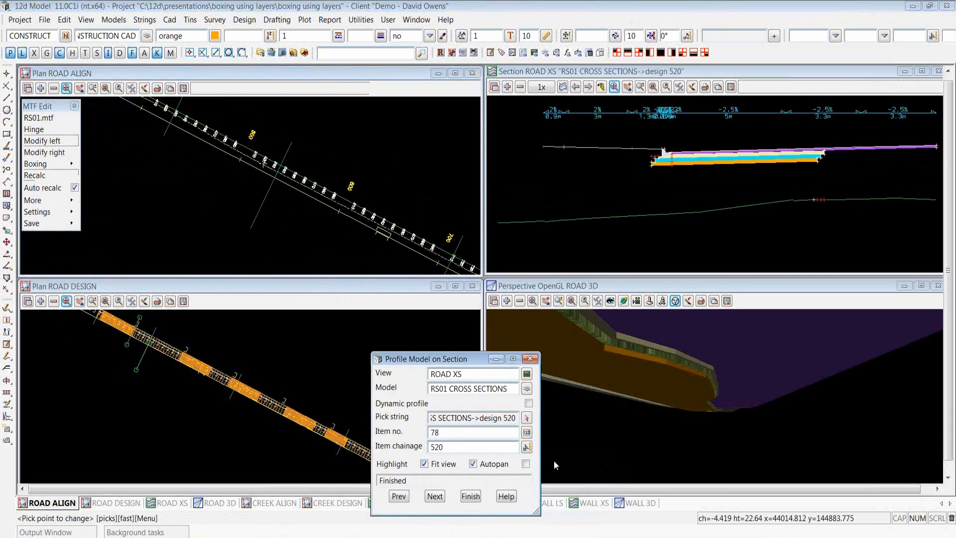
Profile the RS01 cross section at chainage 540 to check the boxing layers, and close the profiling tool.
double_click(436, 446)
text(540)
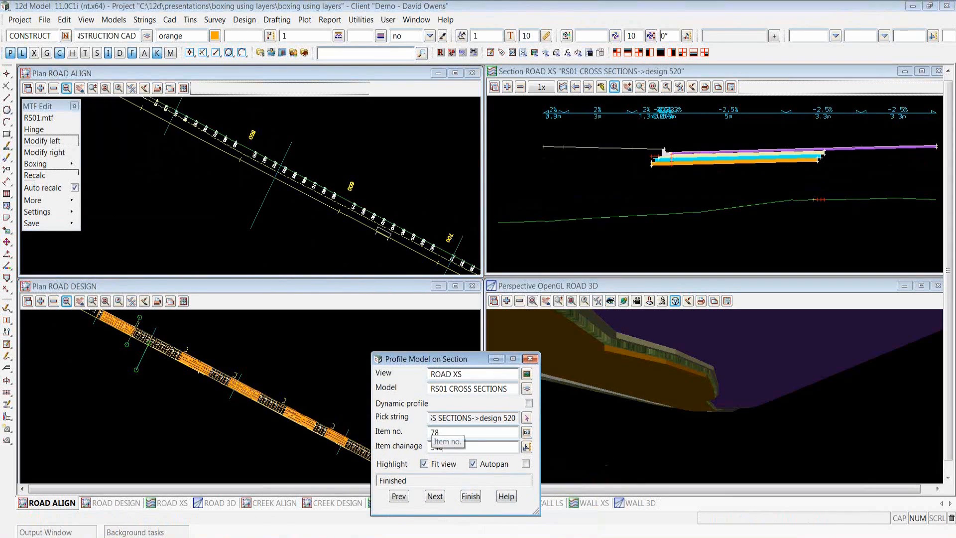
key(Return)
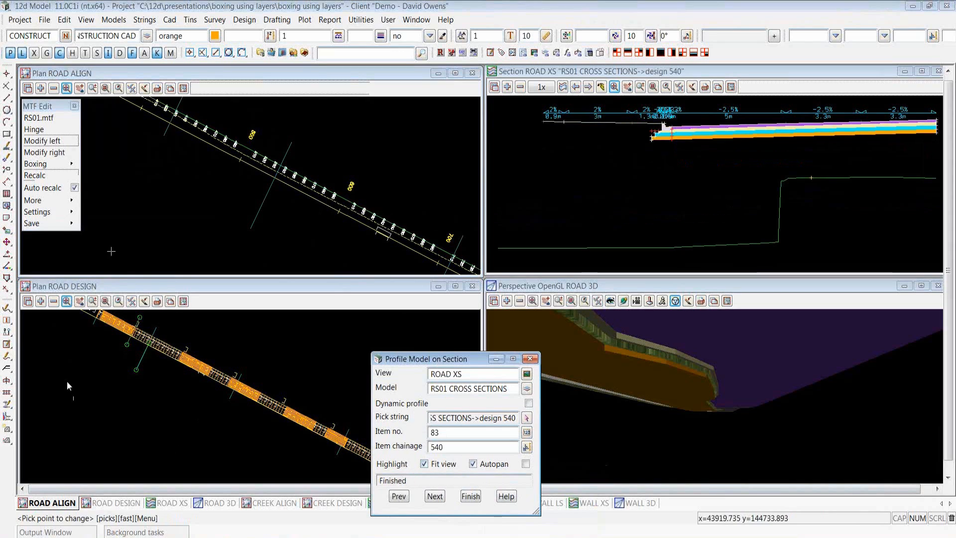
click(471, 497)
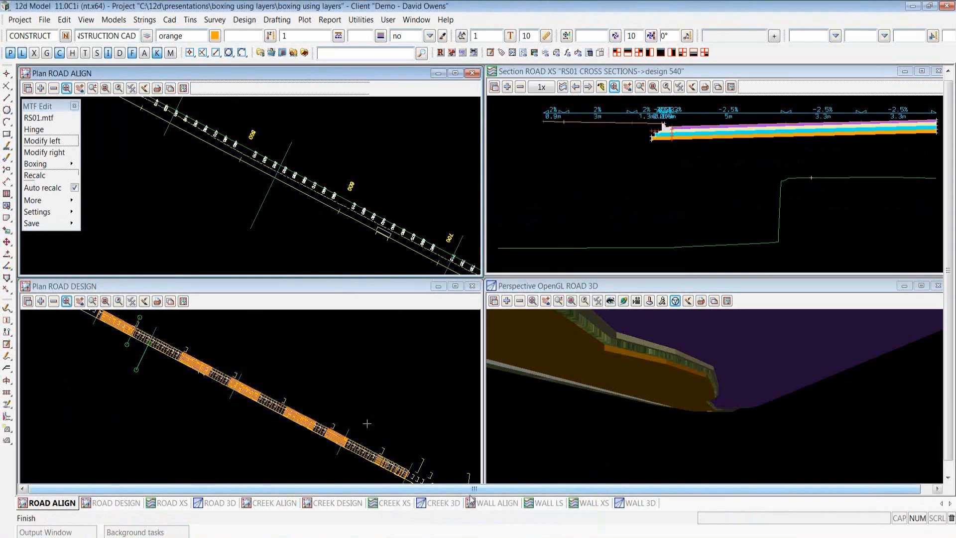
Switch to Windows Photo Viewer to examine cut off wall.jpg, and close the picture.
mouse_move(262, 537)
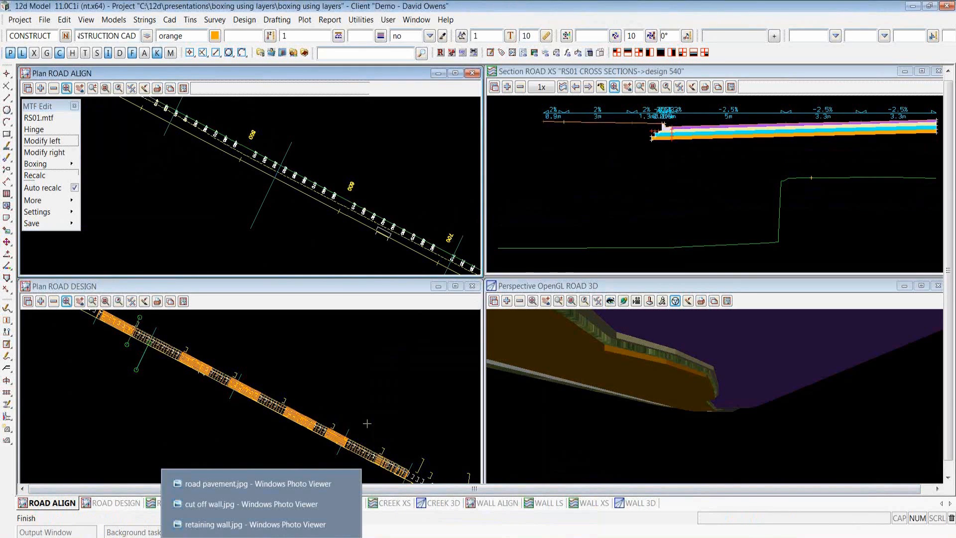
click(251, 504)
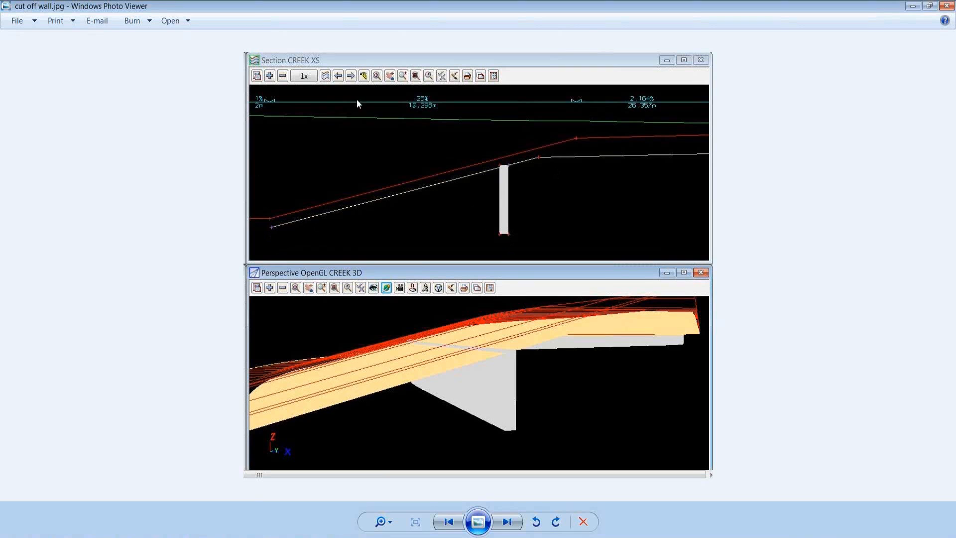
key(alt+F4)
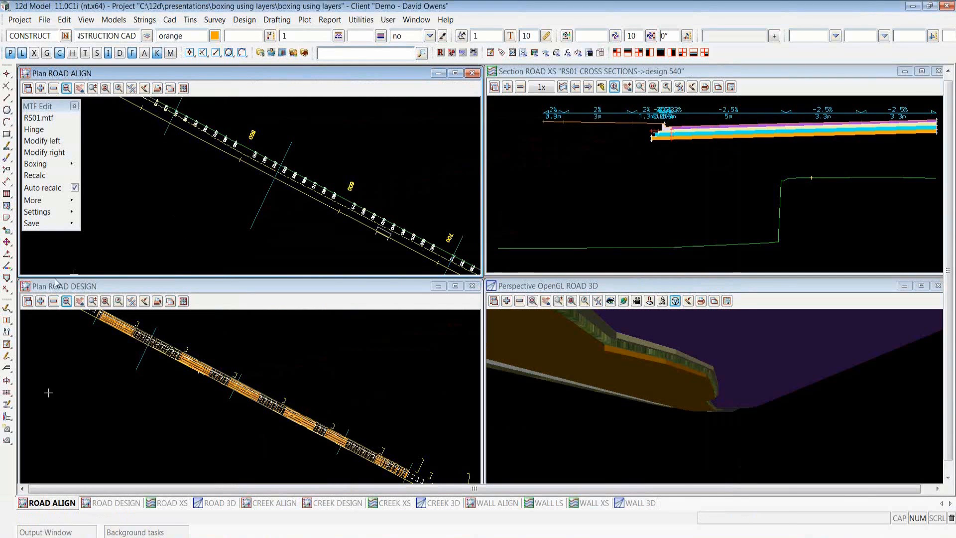
Quit the RS01.mtf editing session.
click(34, 223)
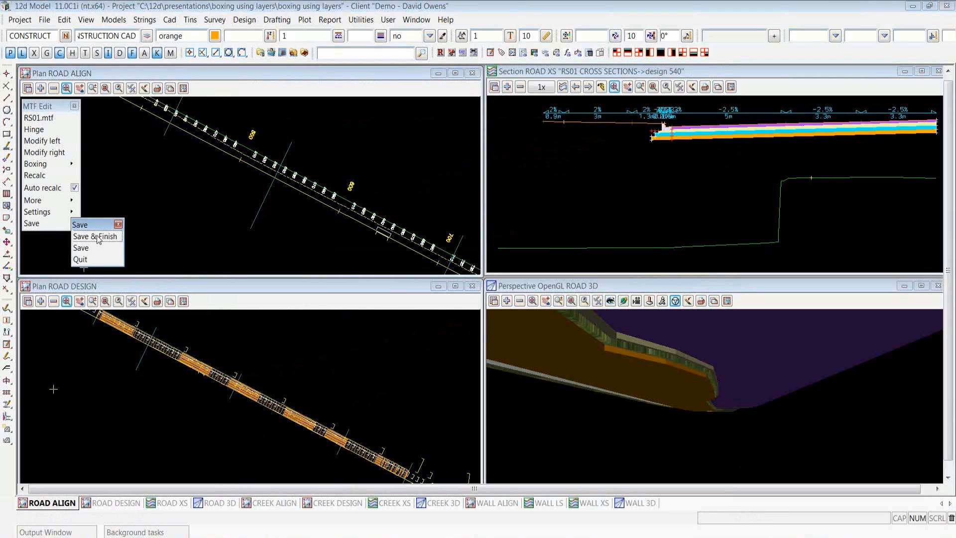
click(81, 259)
click(417, 318)
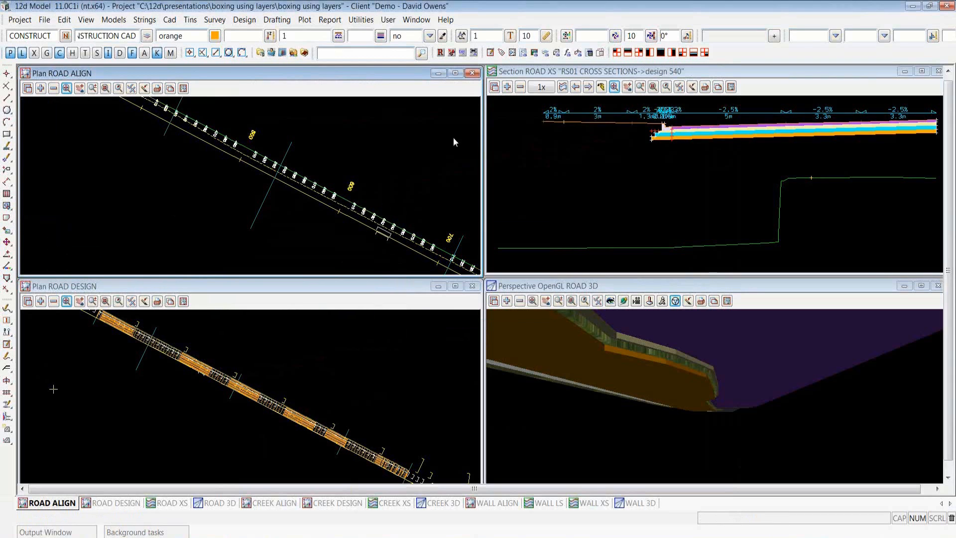
Minimise the four ROAD views and restore the CREEK ALIGN, CREEK DESIGN, CREEK XS and CREEK 3D views.
click(437, 74)
click(904, 71)
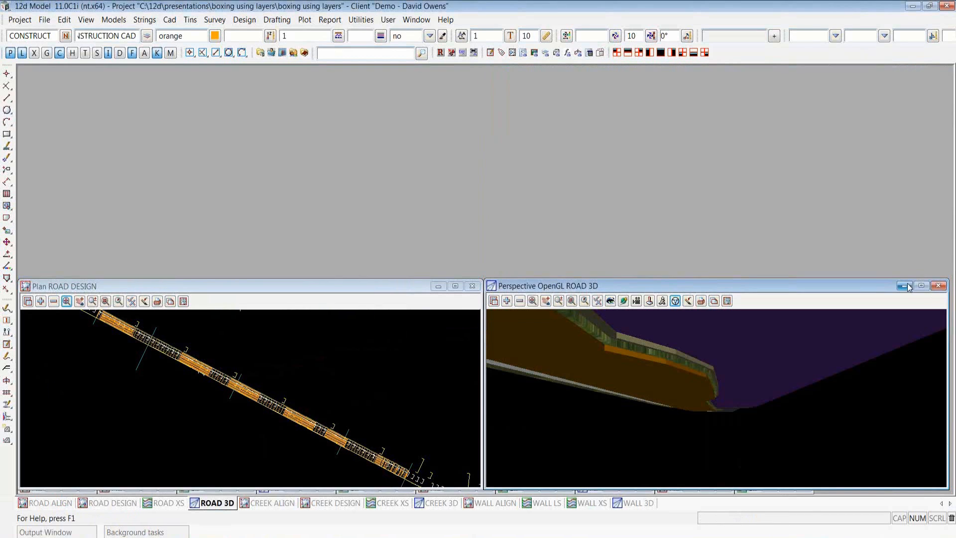
click(904, 286)
click(439, 287)
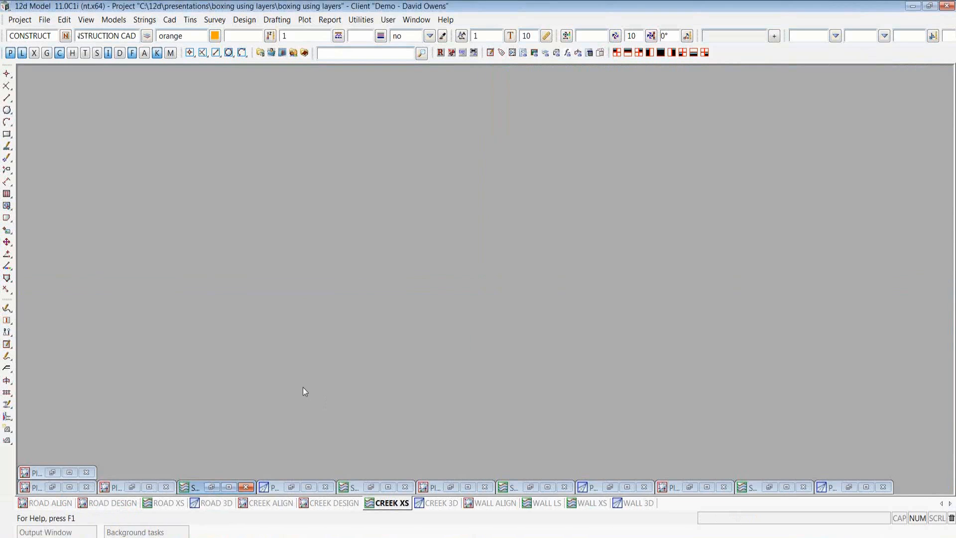
click(287, 504)
click(337, 503)
click(391, 503)
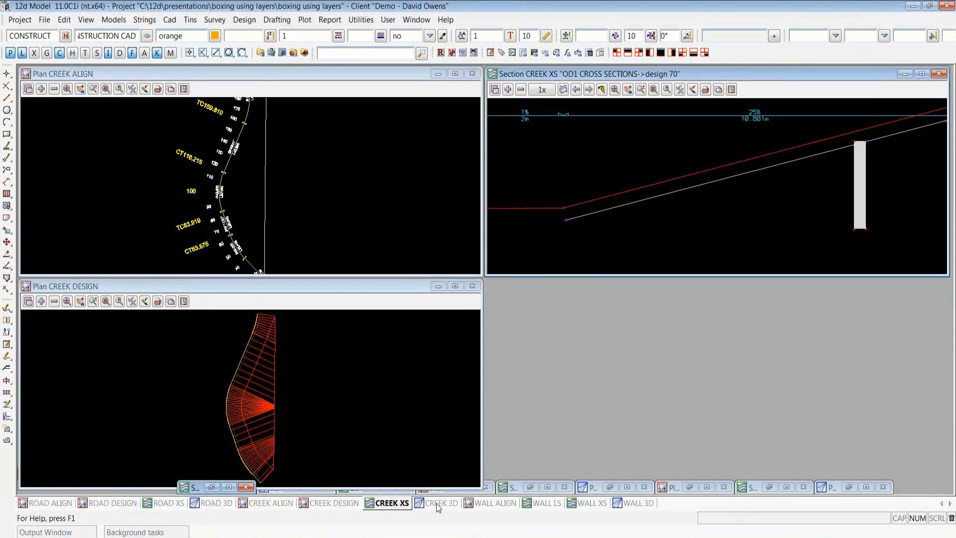
click(440, 503)
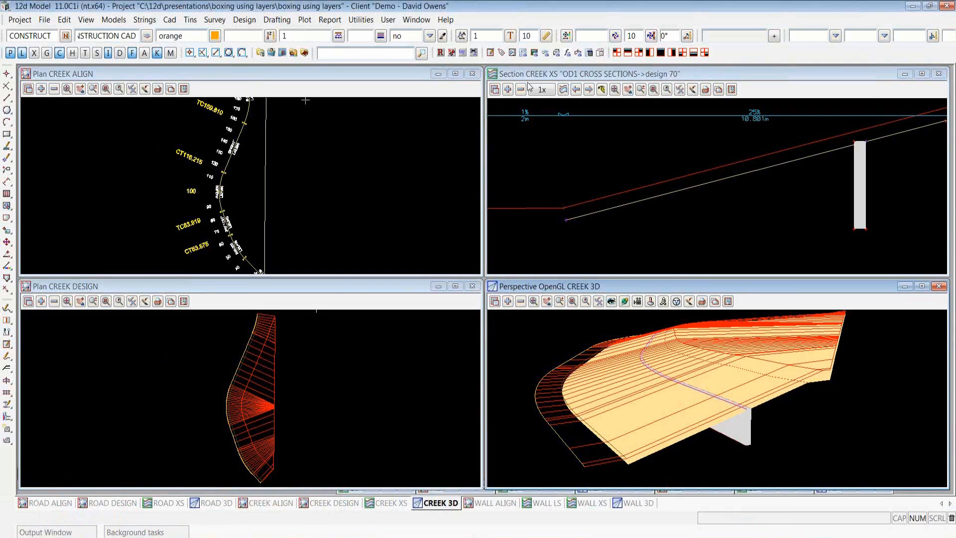
Start an MTF edit of od1.mtf by picking a design cross section in the CREEK DESIGN plan, and open its right-side modifiers.
click(452, 52)
click(500, 92)
click(265, 404)
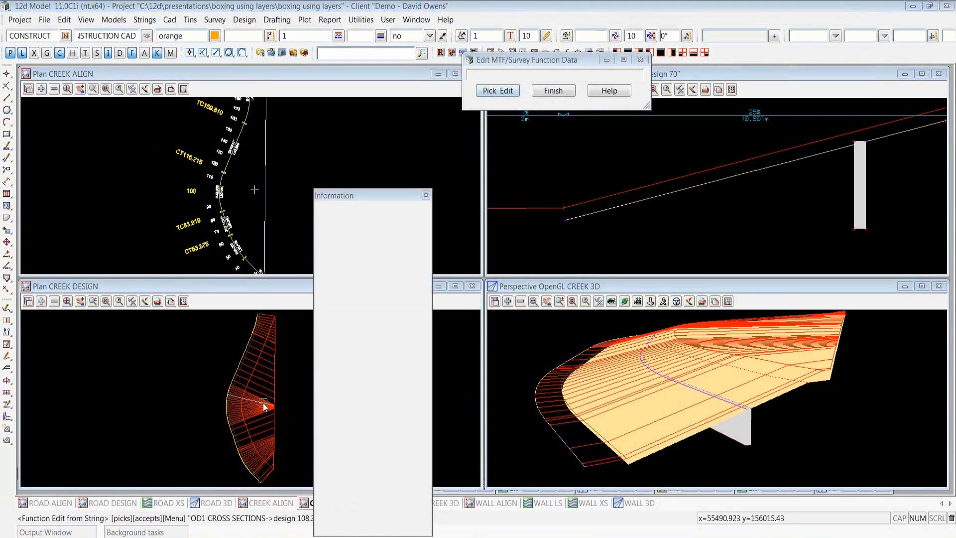
middle_click(265, 404)
drag(281, 417, 41, 115)
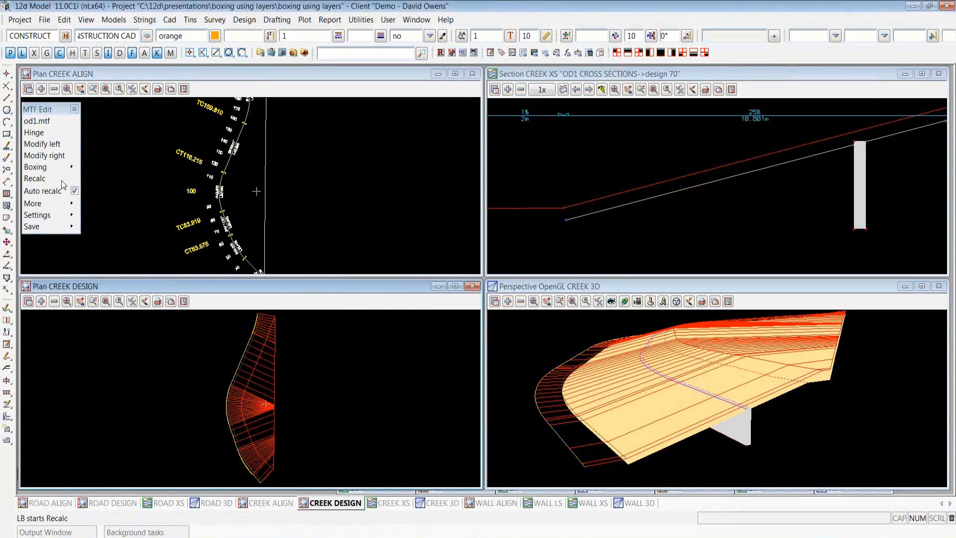
click(44, 155)
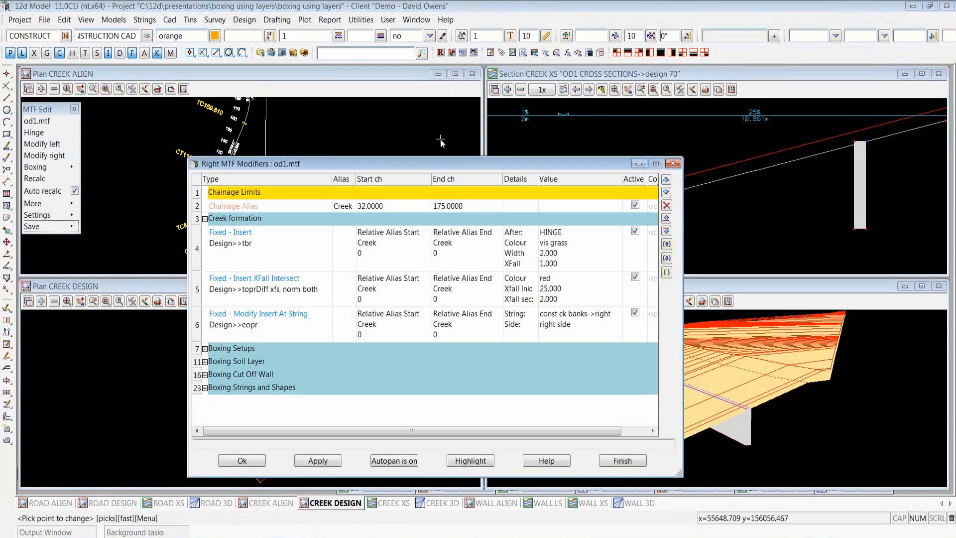
Apply the right-side modifiers of od1.mtf to recalculate the creek design, and make CREEK 3D the active view.
drag(442, 164, 348, 172)
click(224, 466)
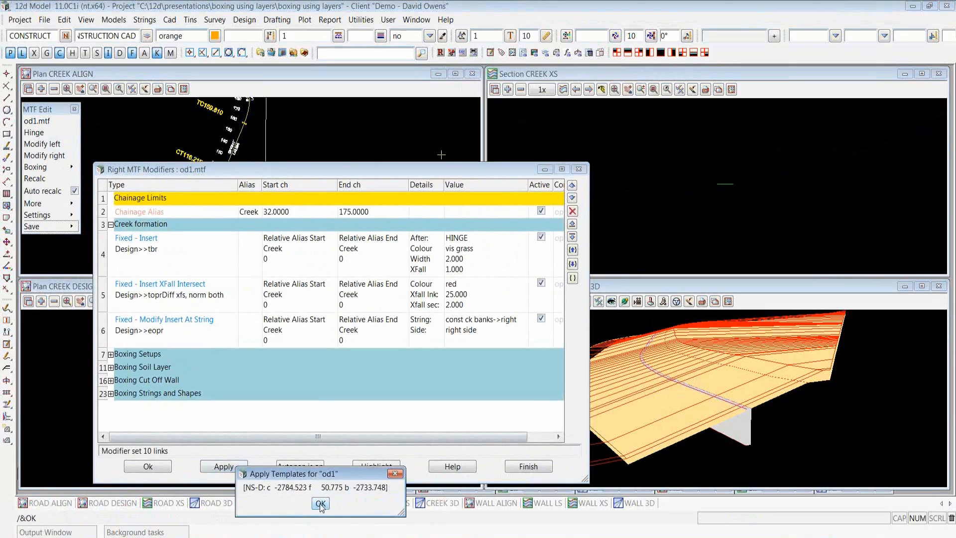
click(752, 293)
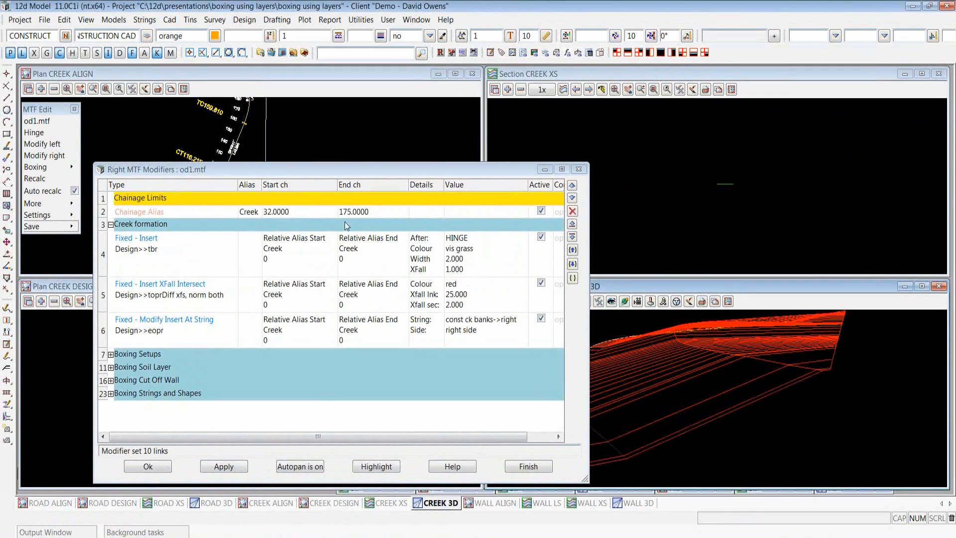
Examine the Creek formation's tbr insert modifier, and orbit the CREEK 3D view to look at the resulting creek batters.
click(196, 245)
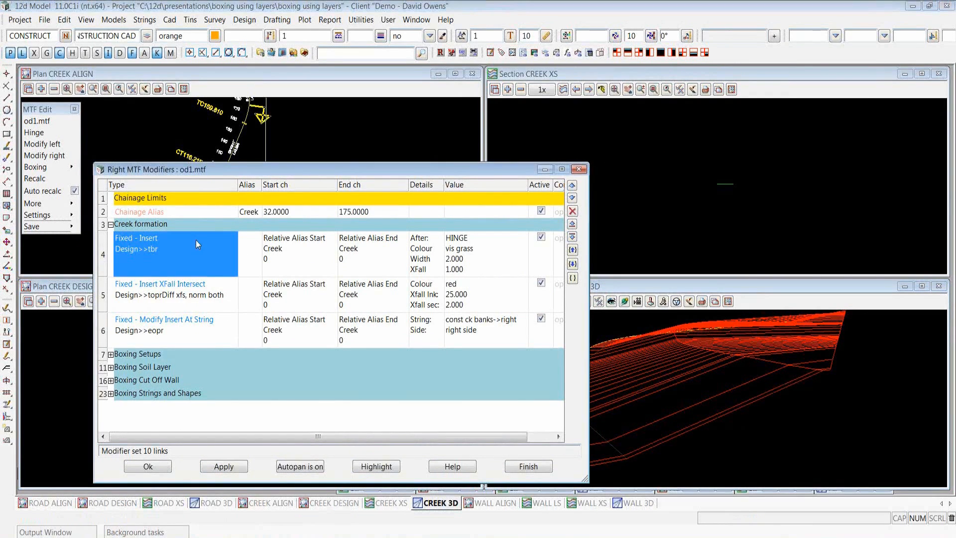
drag(237, 169, 433, 153)
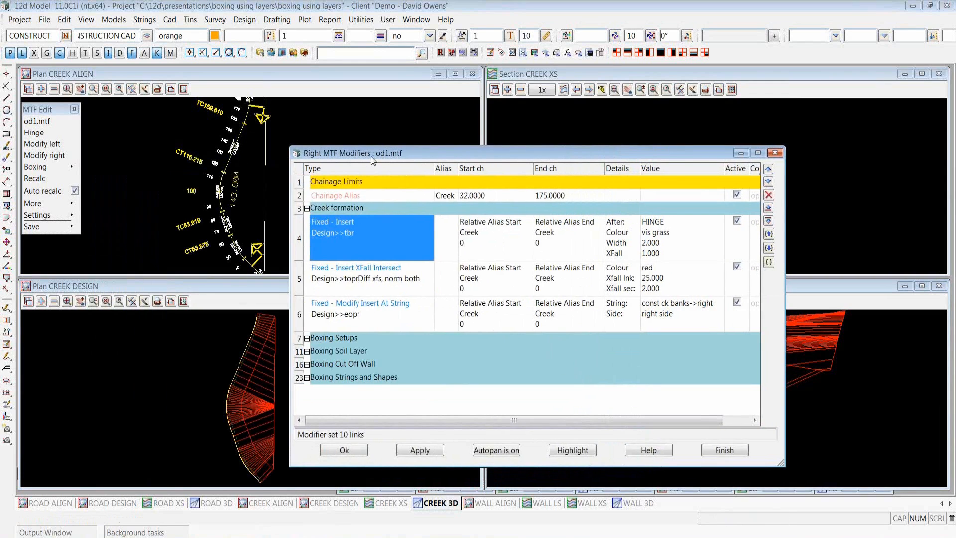
drag(371, 157, 113, 169)
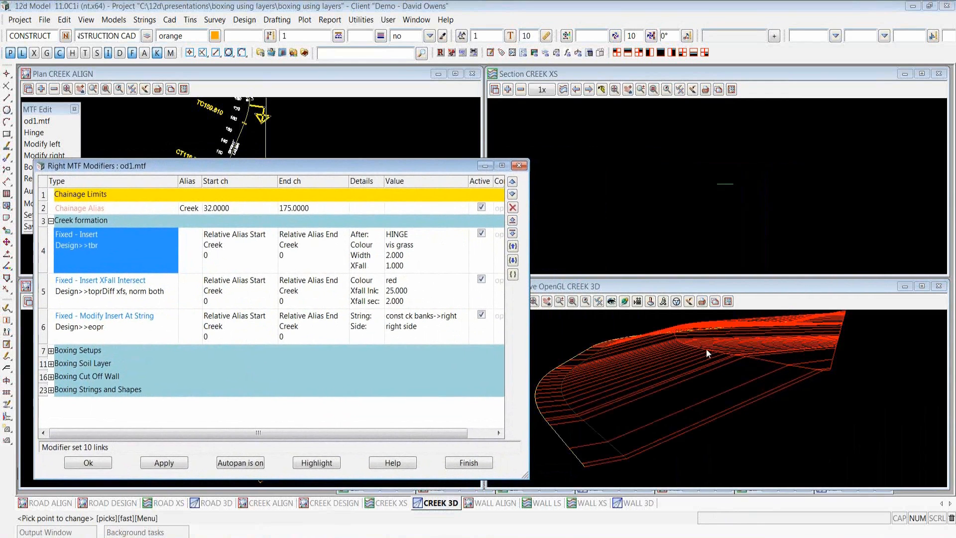
click(689, 285)
click(625, 301)
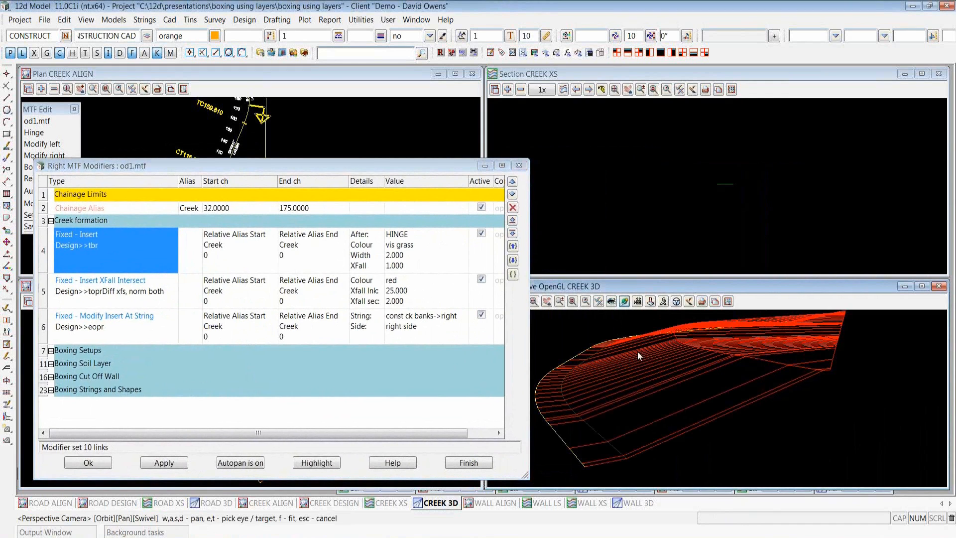
drag(637, 354, 764, 366)
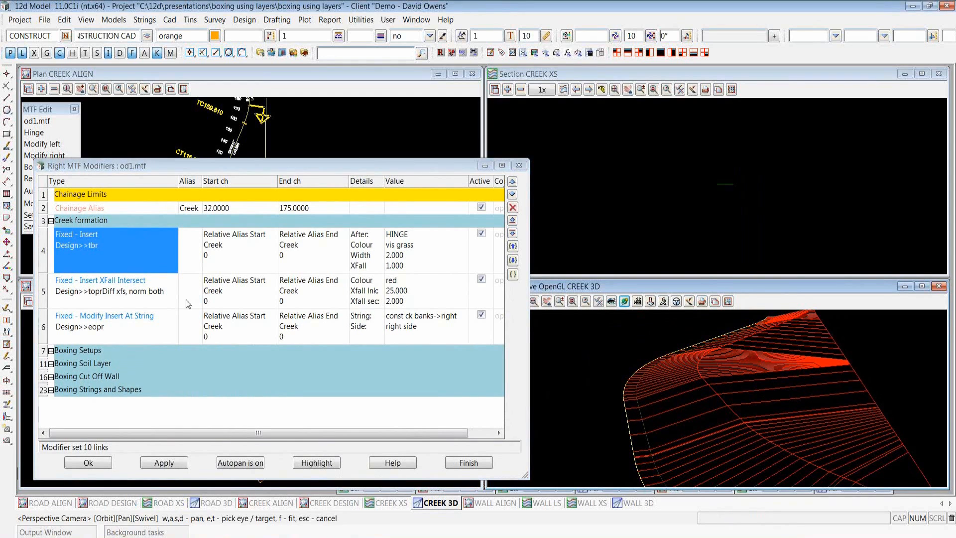
Check the crossfall settings of the topr Insert XFall Intersect modifier and the string used by the eopr Modify Insert At String modifier.
double_click(64, 286)
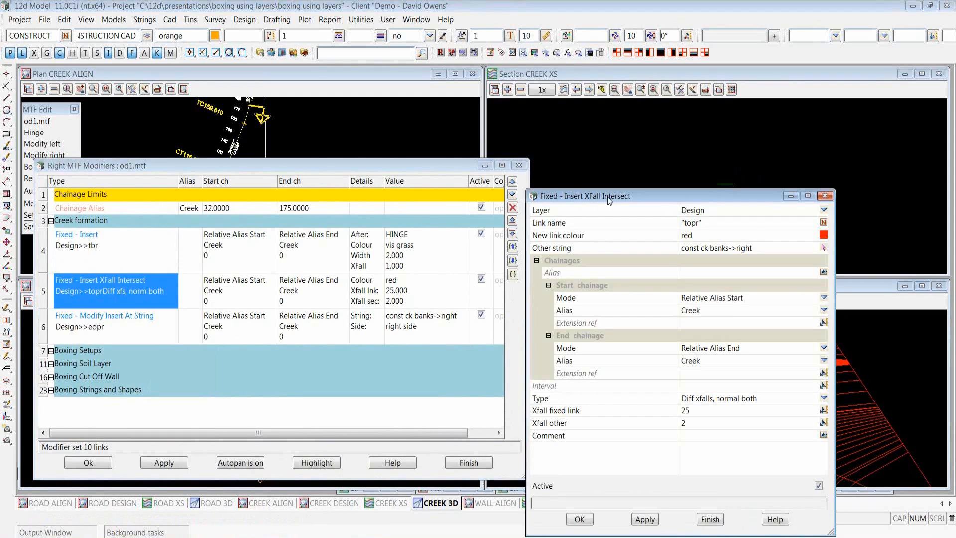
drag(606, 198, 217, 104)
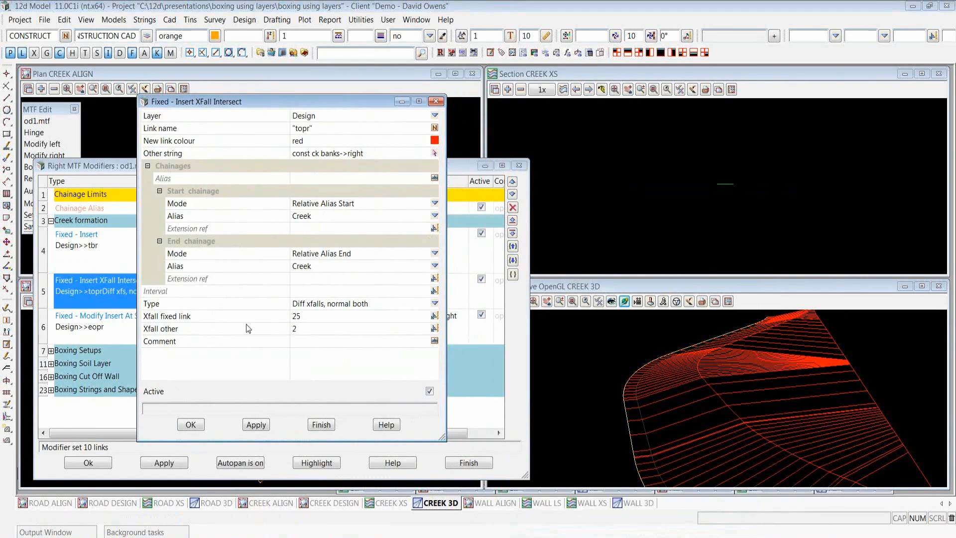
click(315, 316)
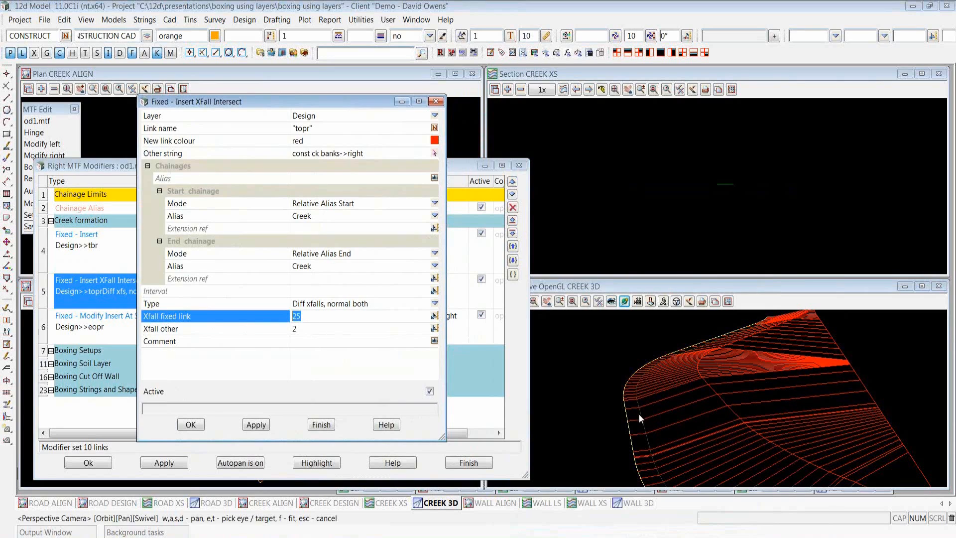
key(Down)
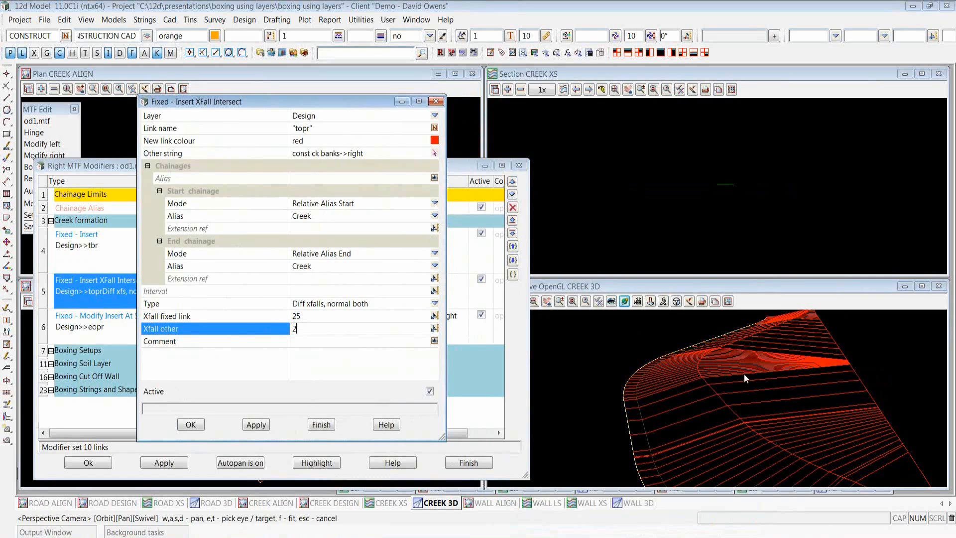
click(191, 424)
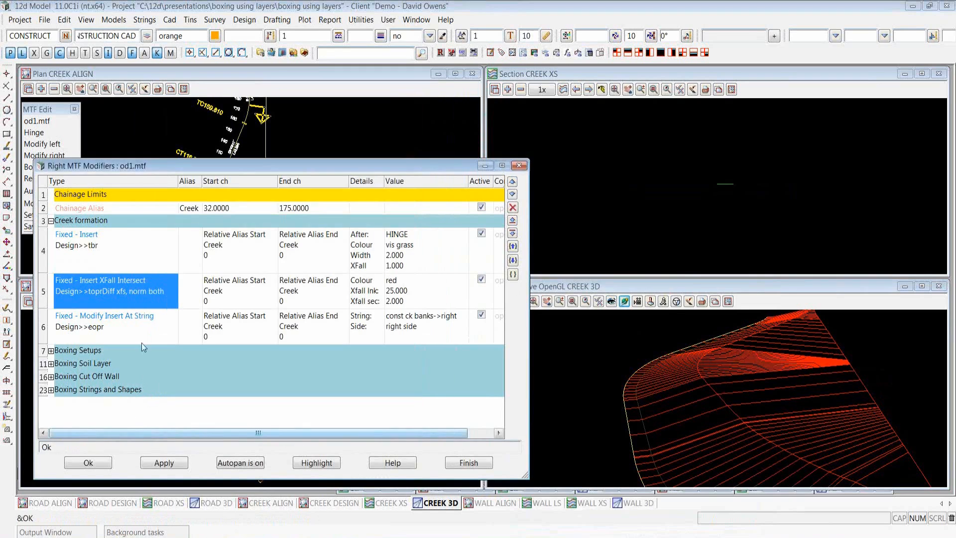
click(142, 340)
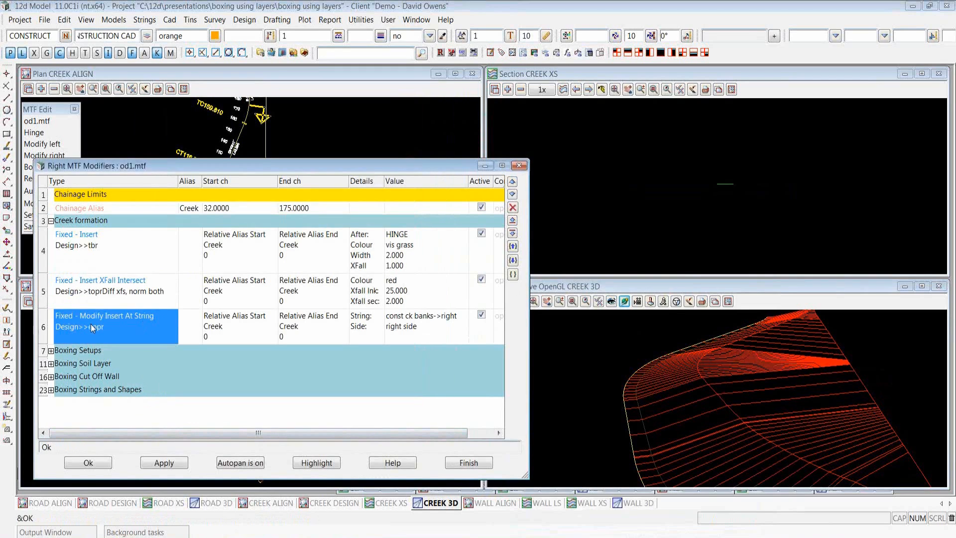
click(438, 326)
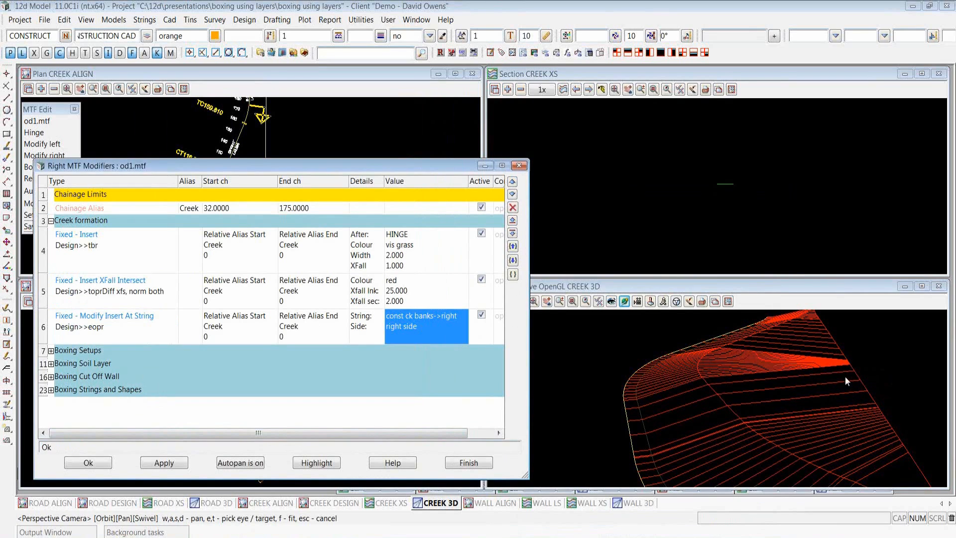
Profile the design 130 cross section from the CREEK DESIGN plan in the CREEK XS view.
click(562, 91)
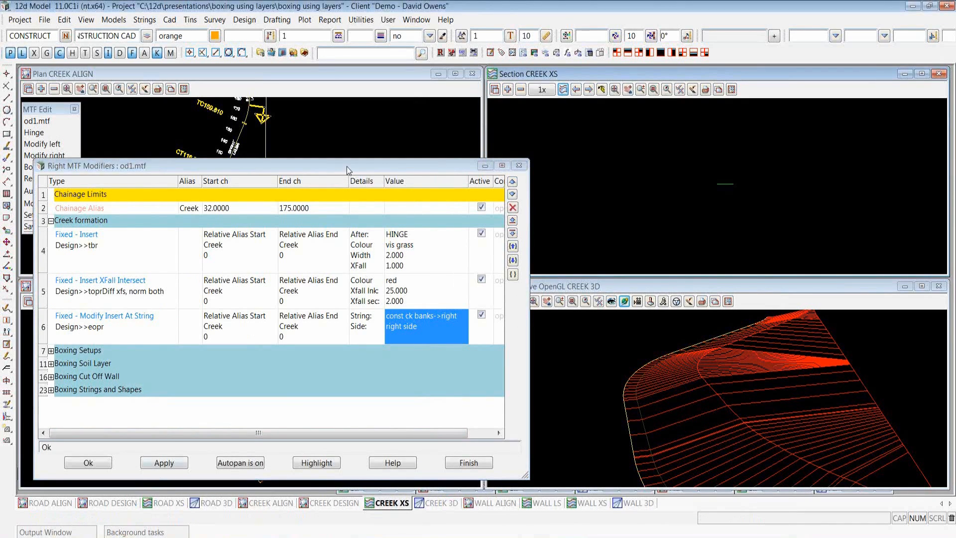
drag(347, 169, 344, 451)
click(265, 382)
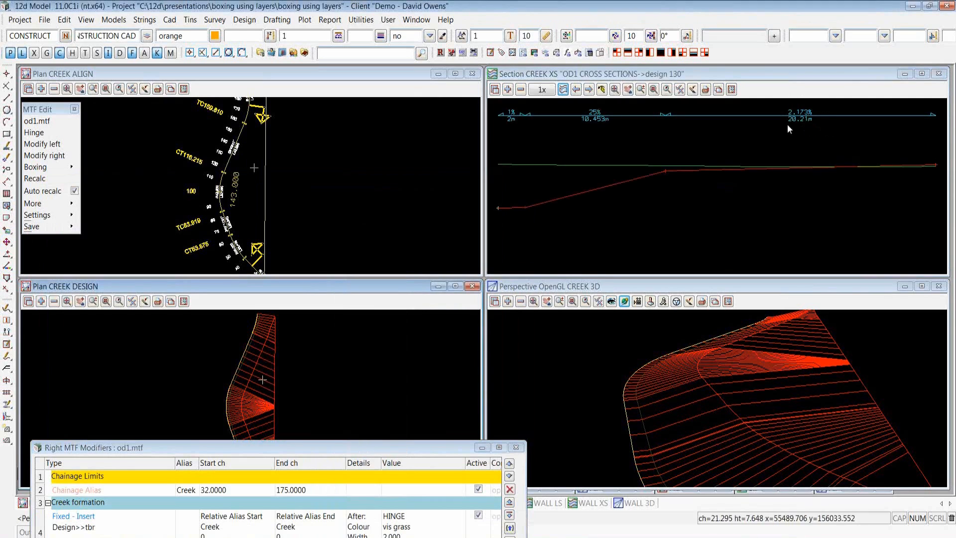
Review the Type setting of the topr Insert XFall Intersect modifier, and accept the modifier as it stands.
drag(348, 450, 341, 147)
double_click(94, 264)
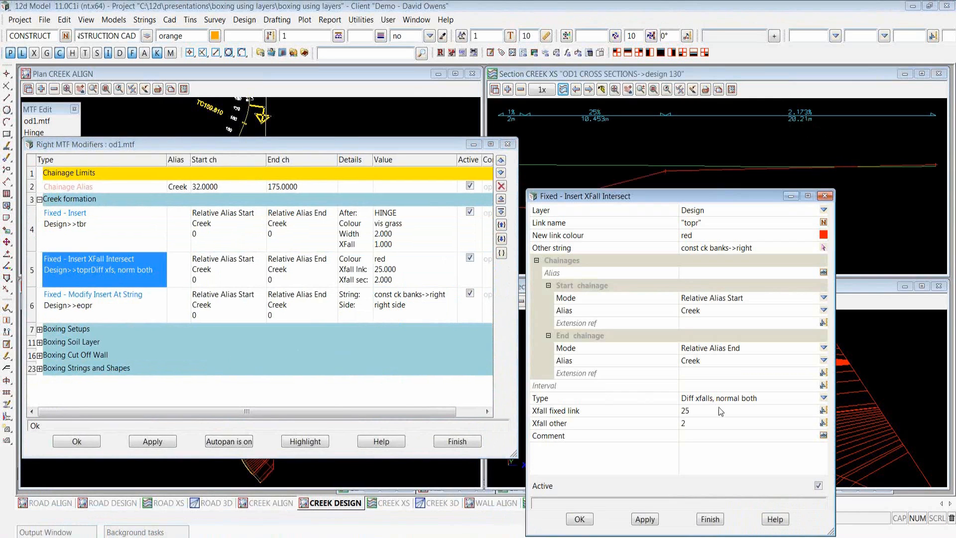
drag(765, 397, 677, 410)
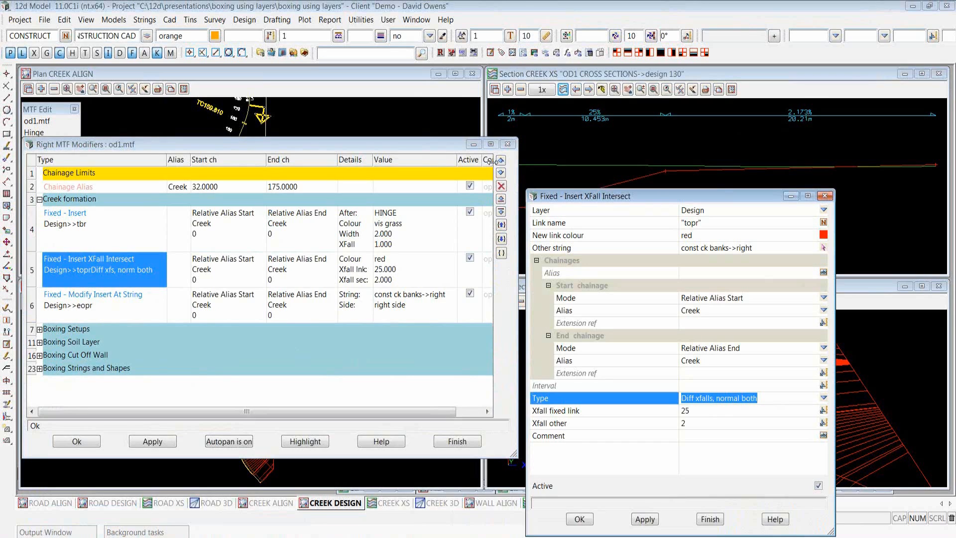
click(580, 518)
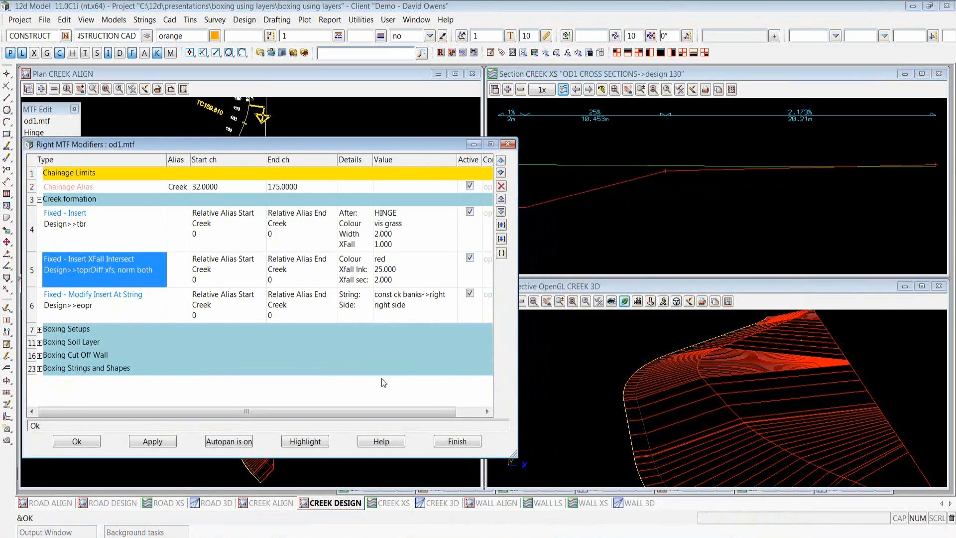
Activate the Batter RHS and Park named grade modifiers in the Boxing Setups group, and apply the modifiers.
click(39, 199)
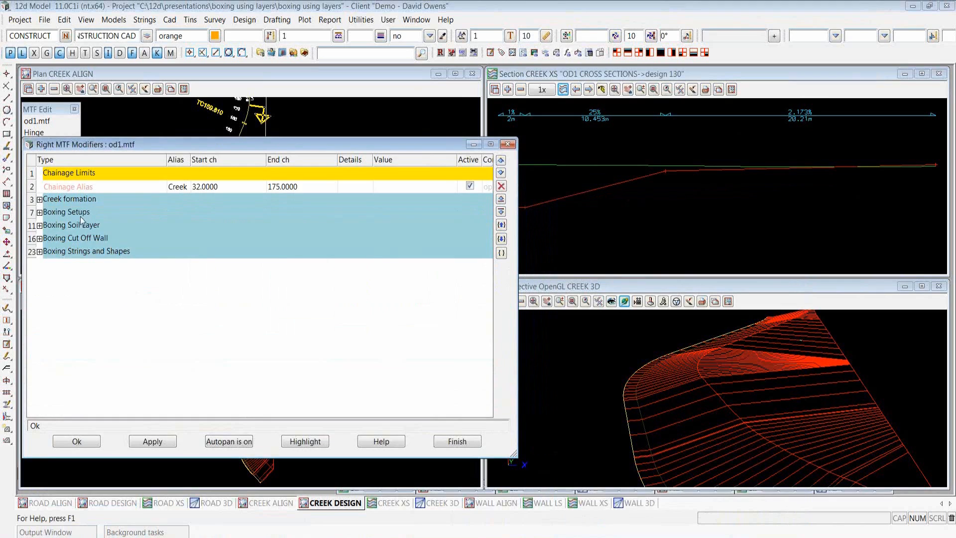
click(39, 212)
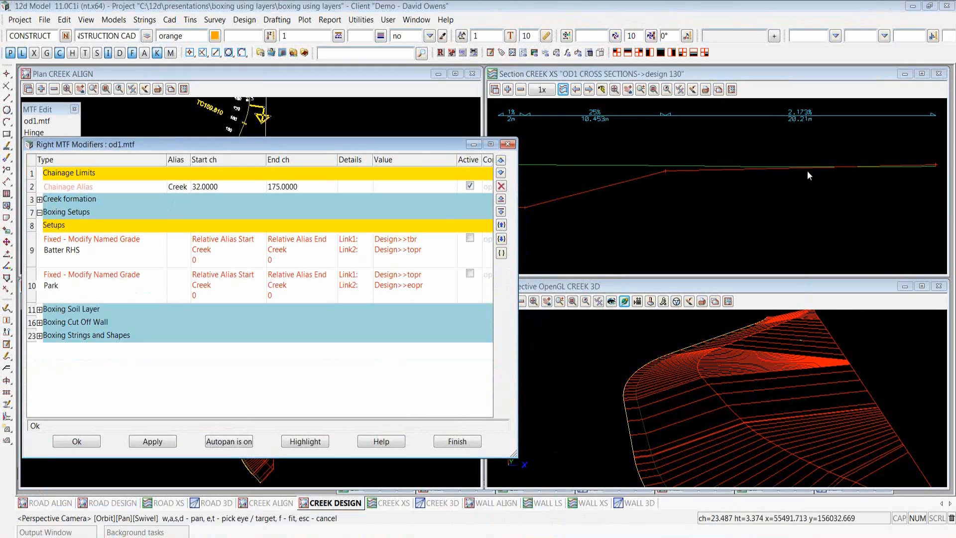
click(470, 239)
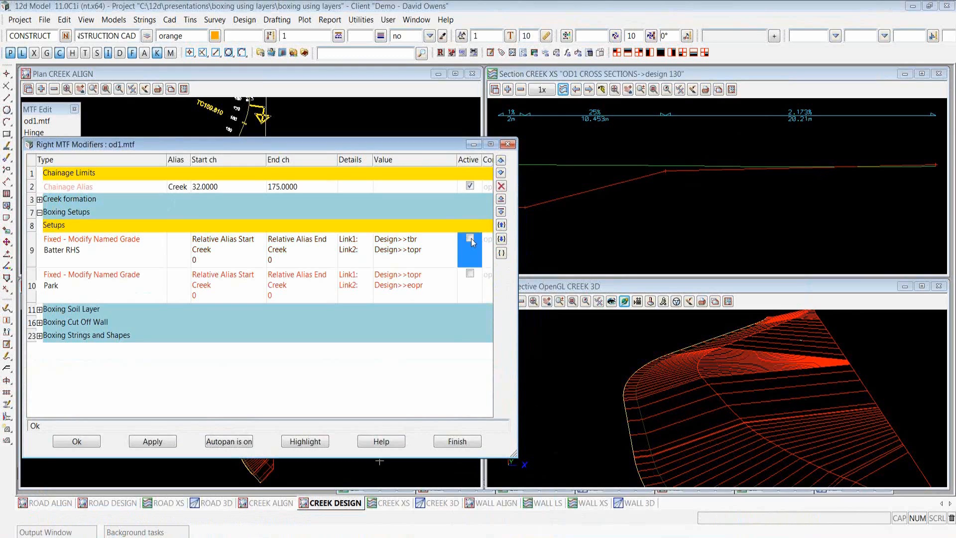
click(470, 238)
click(470, 273)
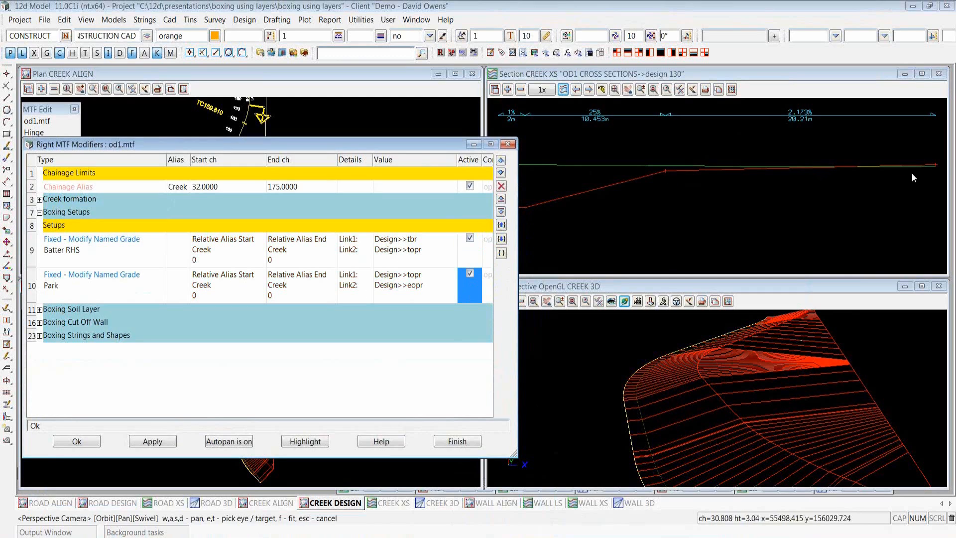
click(153, 441)
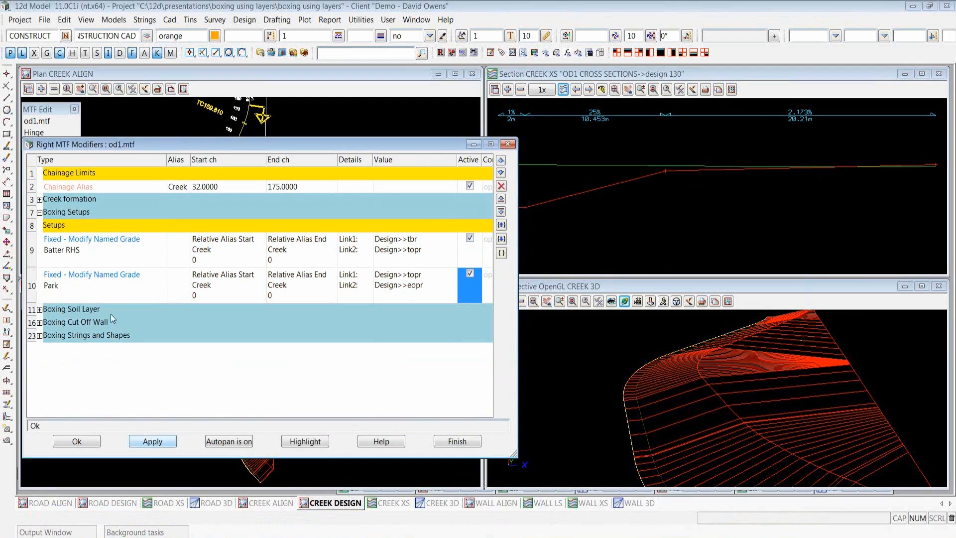
Expand the Boxing Soil Layer group and activate its Insert Absolute modifier for Soil>>tbr.
click(40, 309)
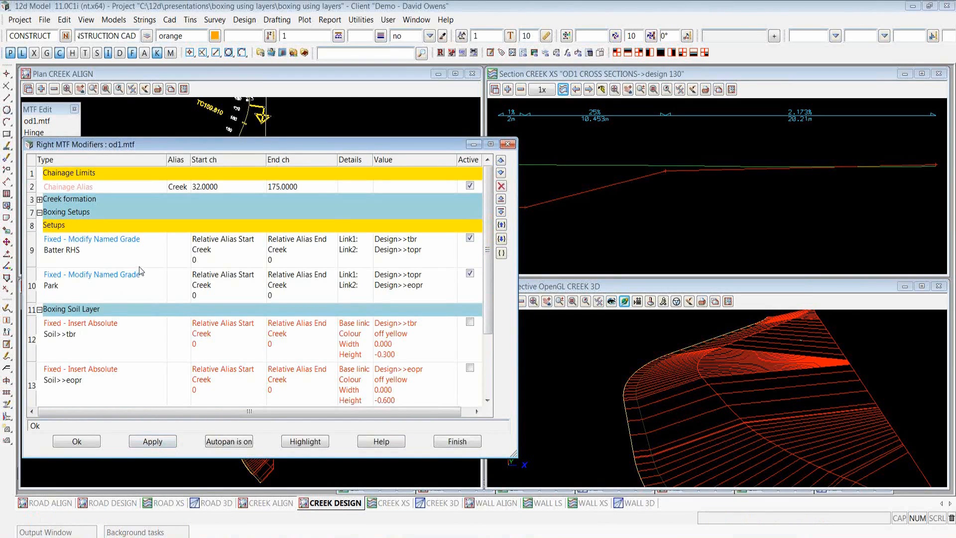
scroll(489, 259, down, 1)
scroll(489, 259, down, 5)
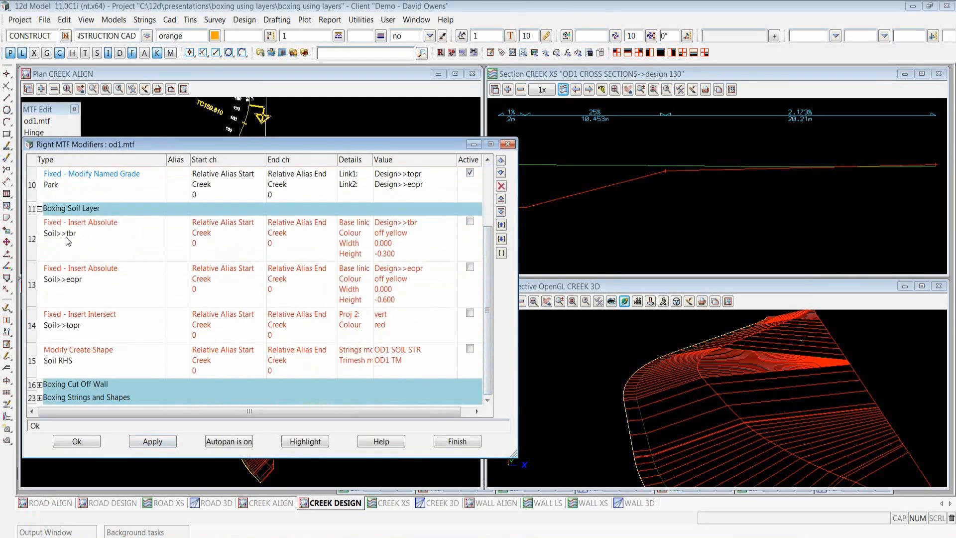
click(470, 221)
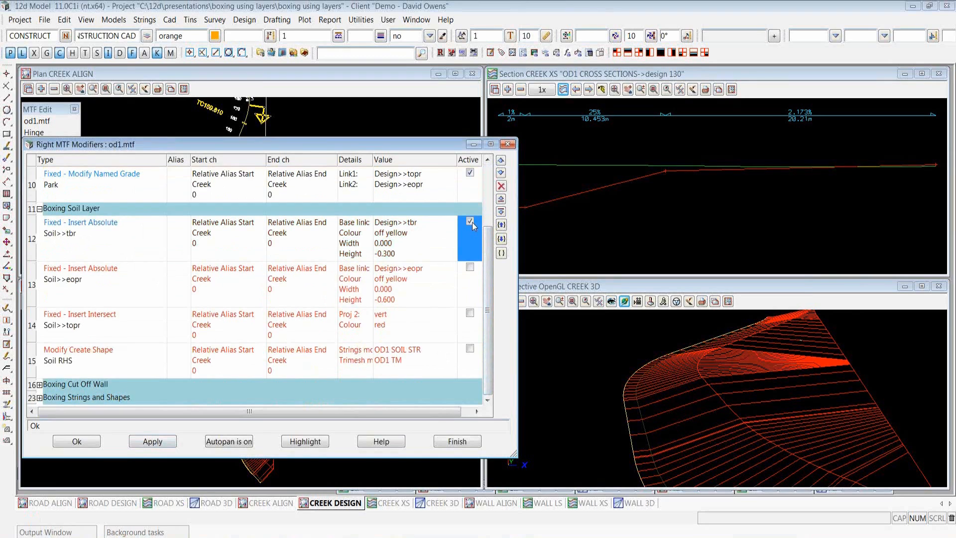
Examine the Soil>>tbr modifier's height, named grade and base link against the batter in the CREEK XS section, and accept the modifier.
double_click(86, 232)
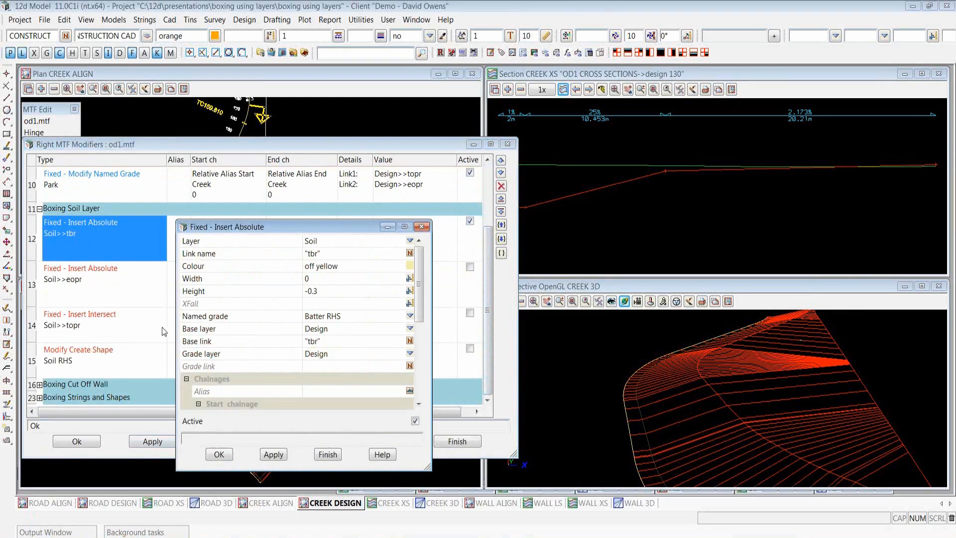
drag(177, 220, 94, 58)
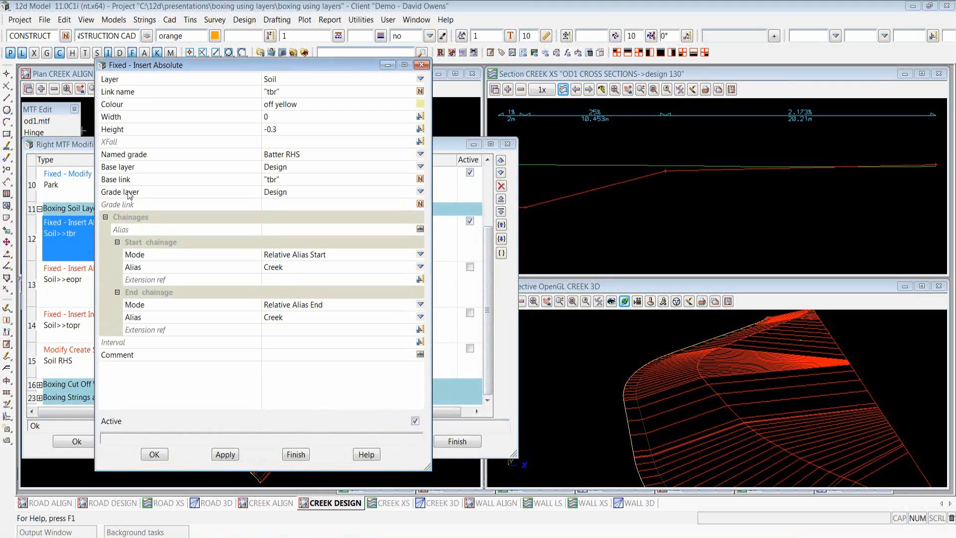
click(323, 158)
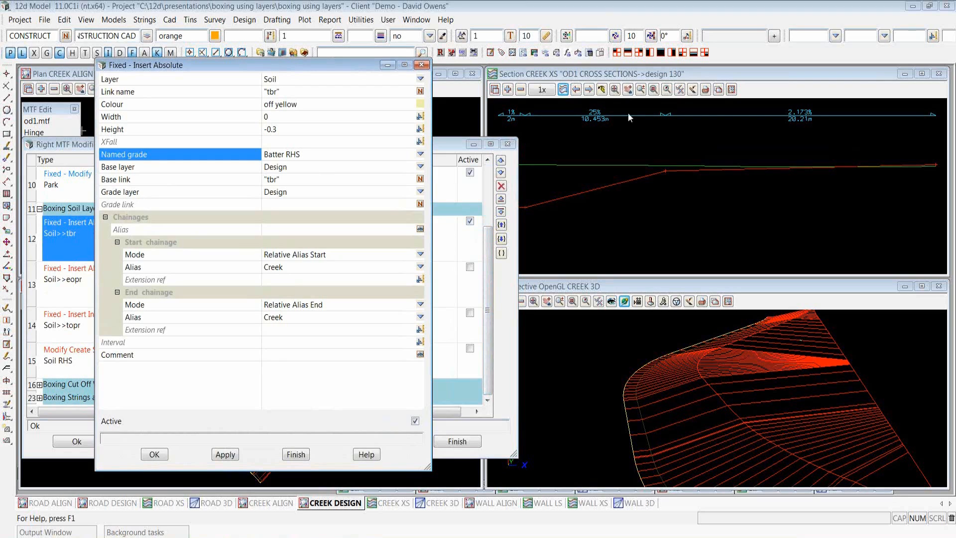
click(682, 75)
middle_drag(553, 191, 623, 185)
scroll(623, 184, up, 3)
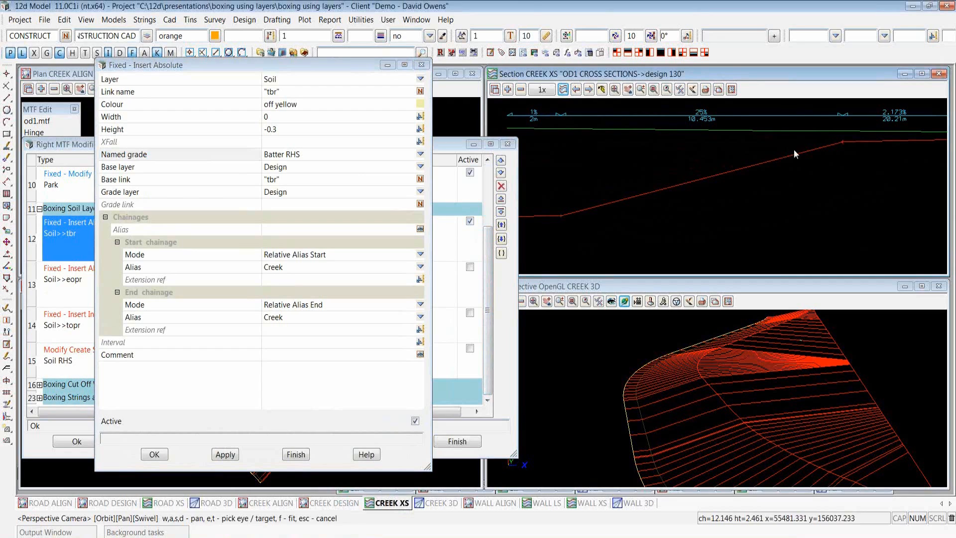
click(292, 129)
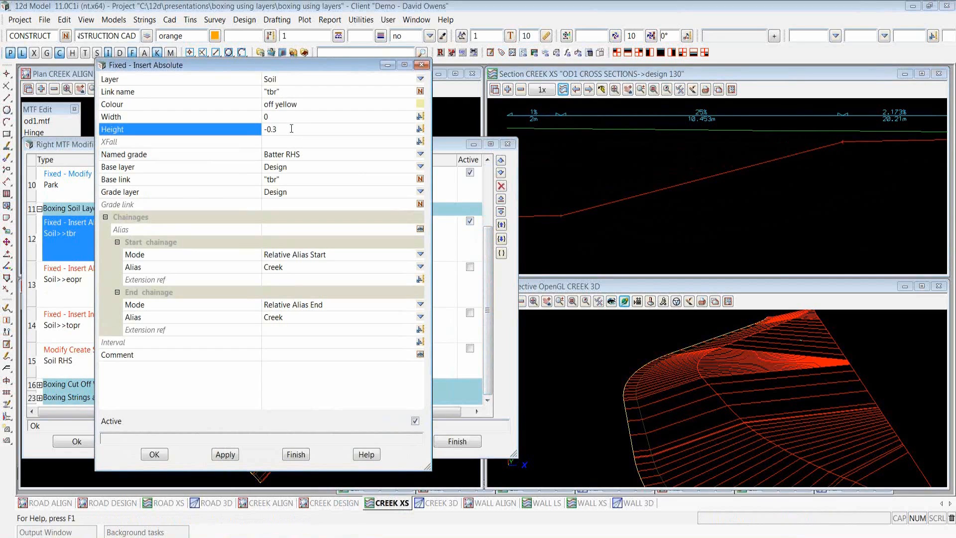
click(307, 157)
drag(302, 157, 272, 157)
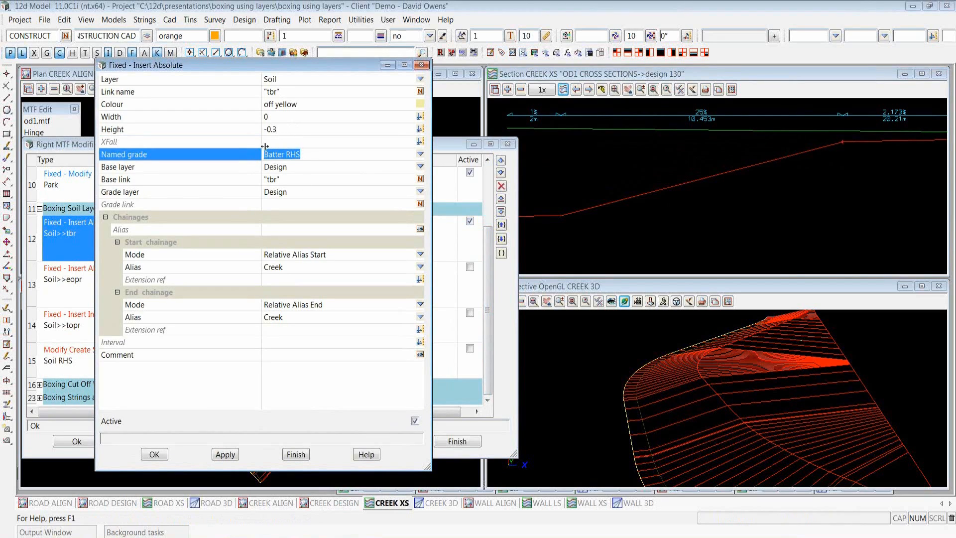
click(290, 180)
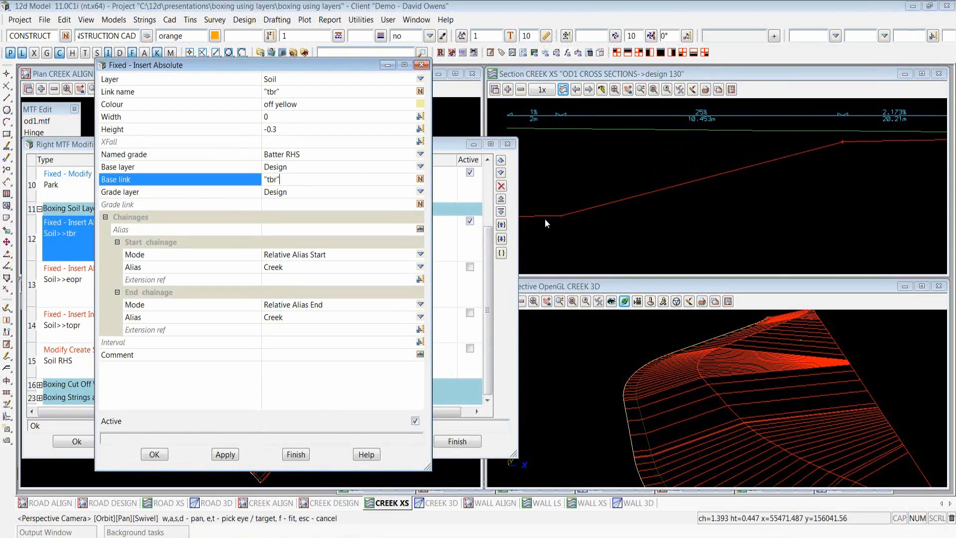
click(154, 454)
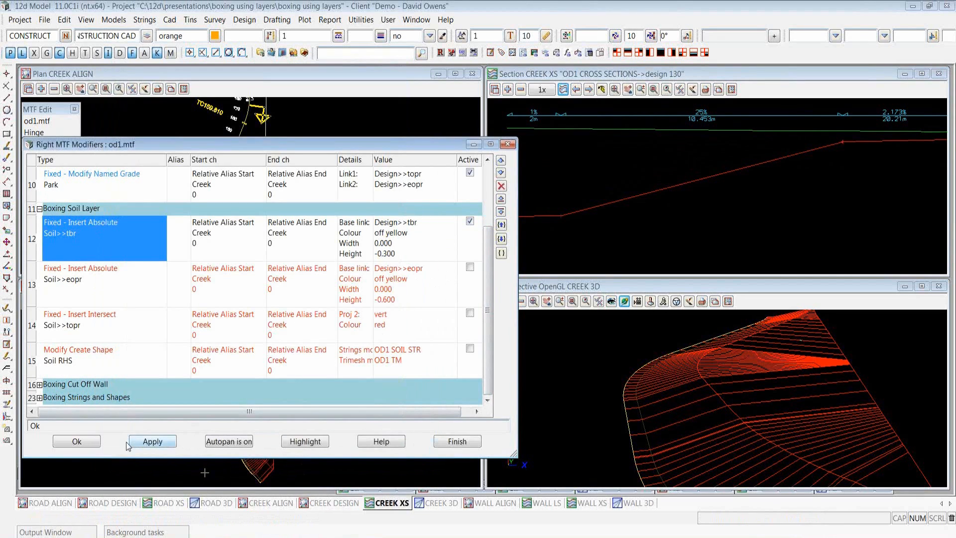
Apply the modifiers, and profile the chainage 75 string of OD1 CROSS SECTIONS in the CREEK XS section view.
click(152, 441)
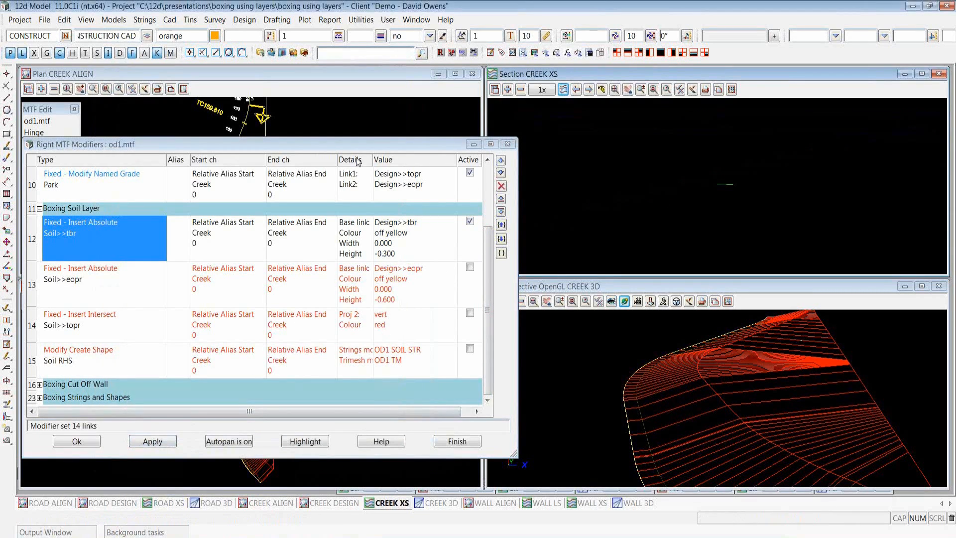
drag(359, 148, 366, 473)
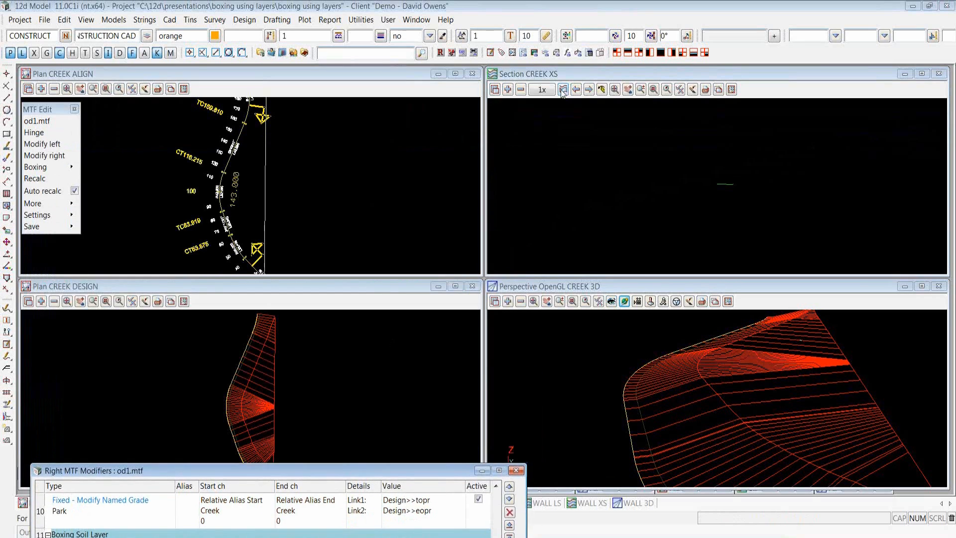
click(563, 89)
click(590, 132)
drag(676, 144, 849, 327)
click(916, 382)
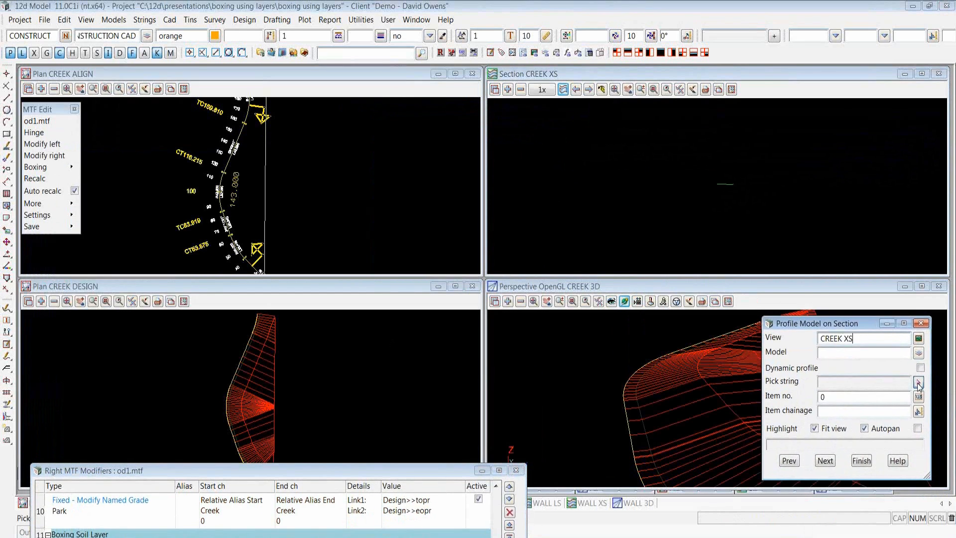
click(262, 428)
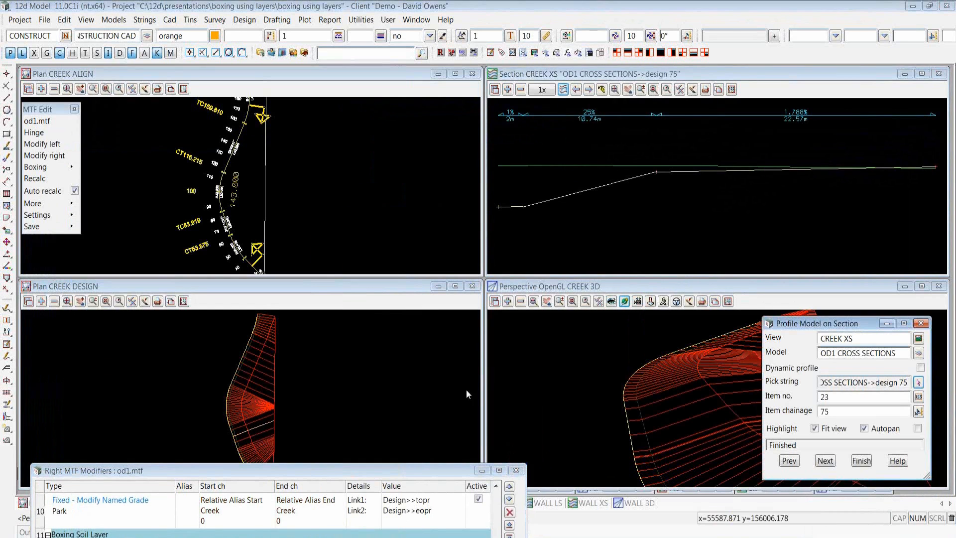
drag(417, 473, 400, 144)
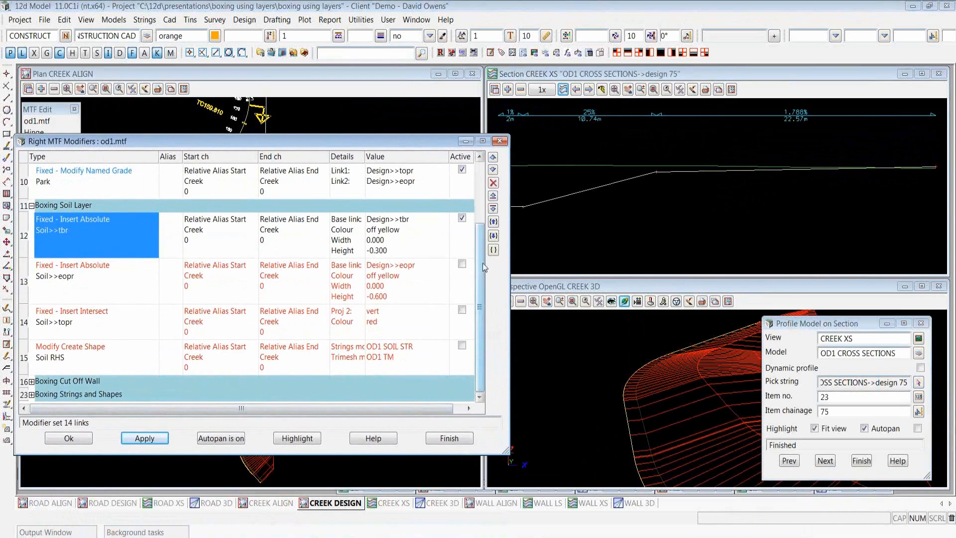
Expand the Boxing Strings and Shapes group and duplicate its OD1 TEMP Modify Create Strings modifier directly below the original.
click(31, 394)
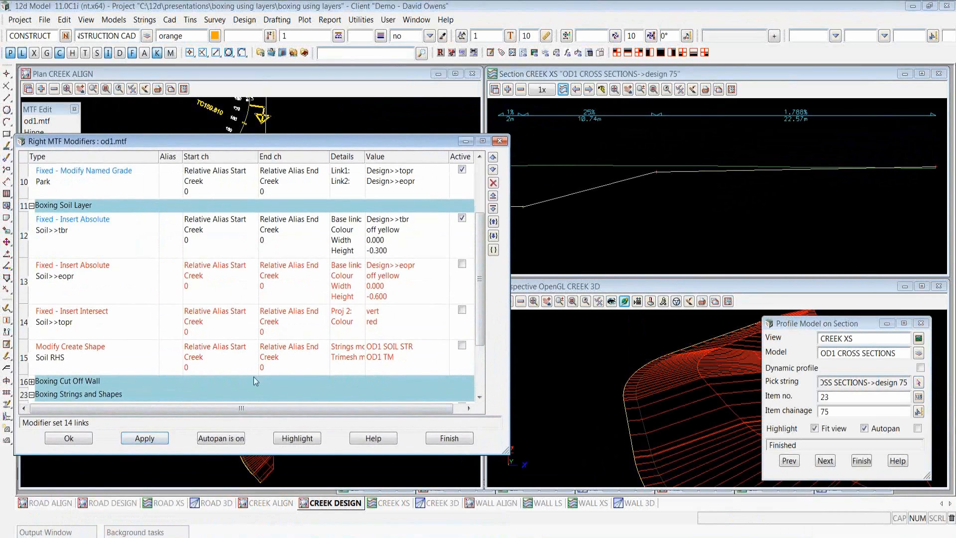
drag(482, 290, 483, 337)
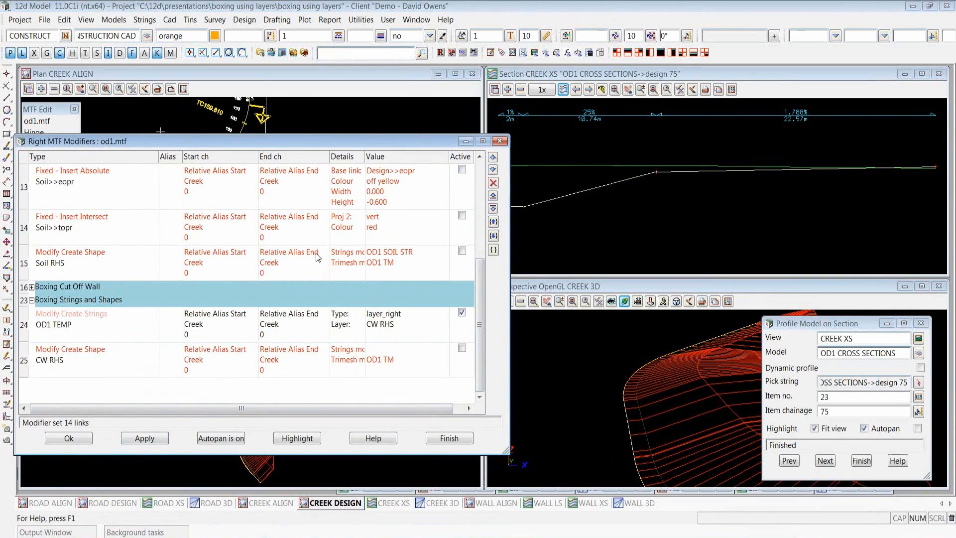
click(30, 326)
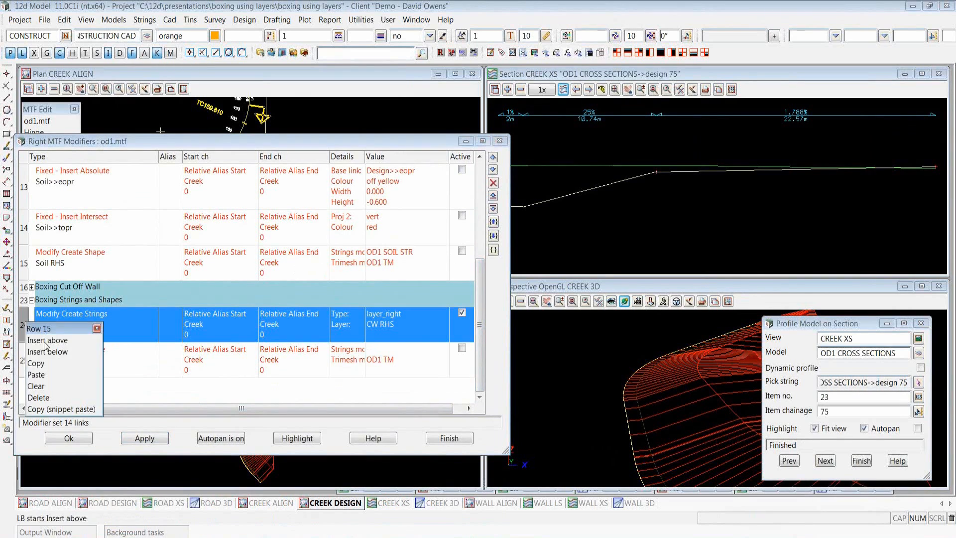
right_click(25, 324)
click(45, 364)
right_click(27, 321)
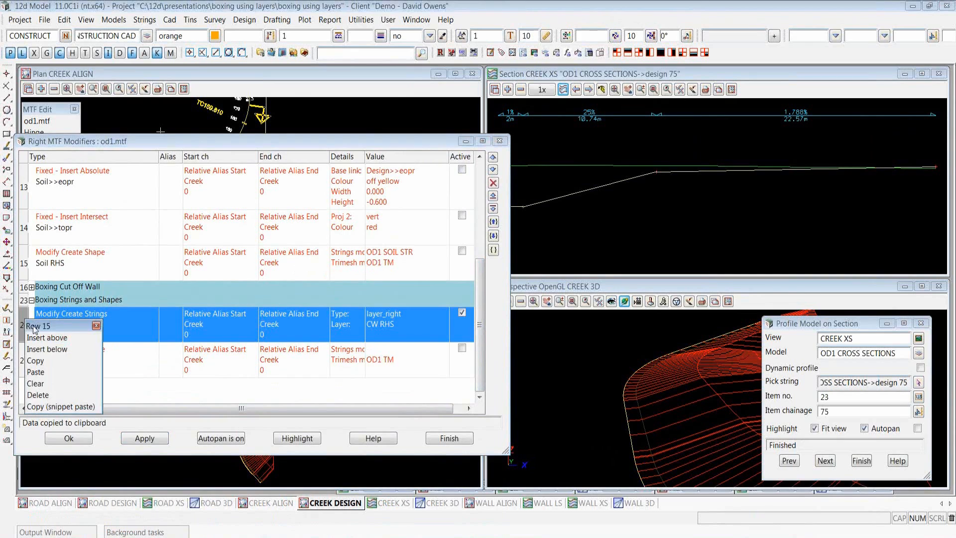
click(41, 375)
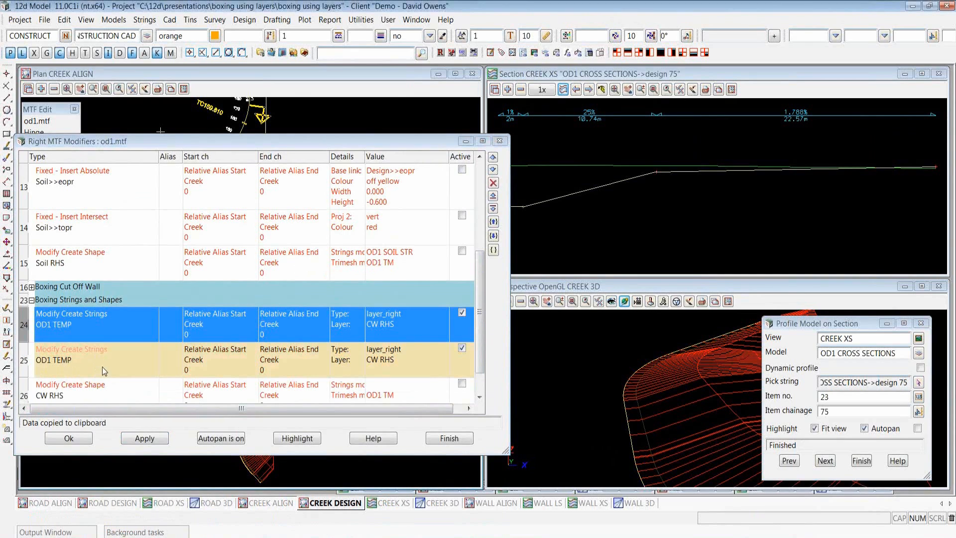
Set the layer of the duplicated OD1 TEMP Modify Create Strings modifier to Soil, and apply the modifiers.
double_click(98, 366)
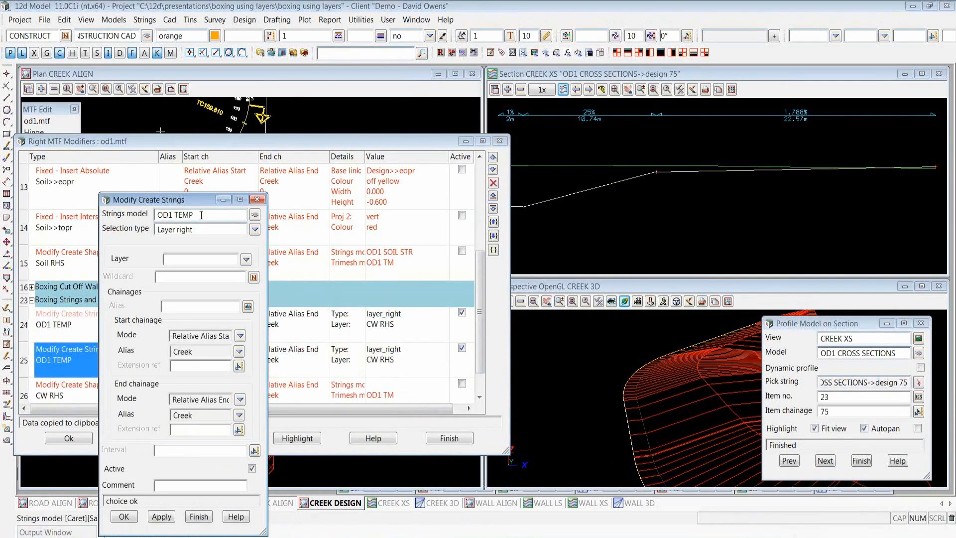
click(246, 259)
click(255, 291)
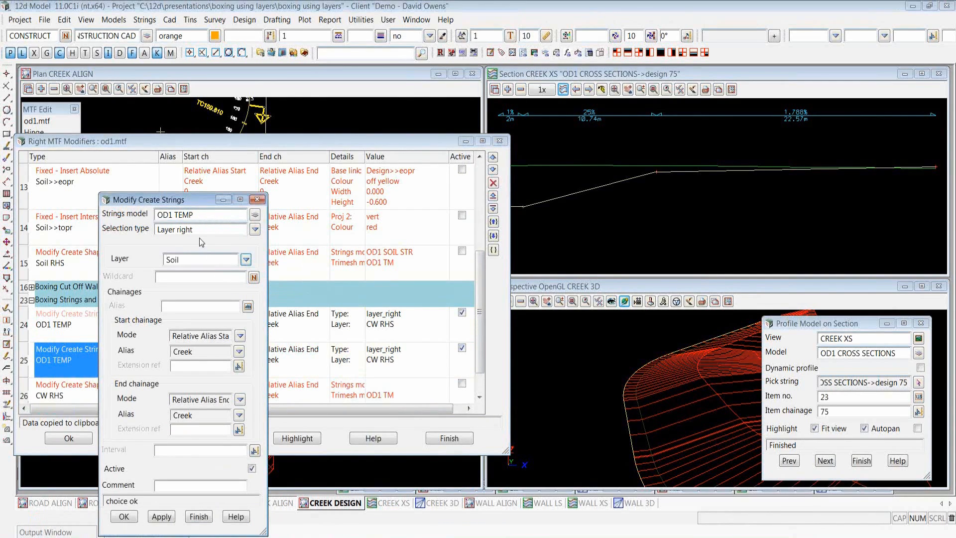
click(124, 516)
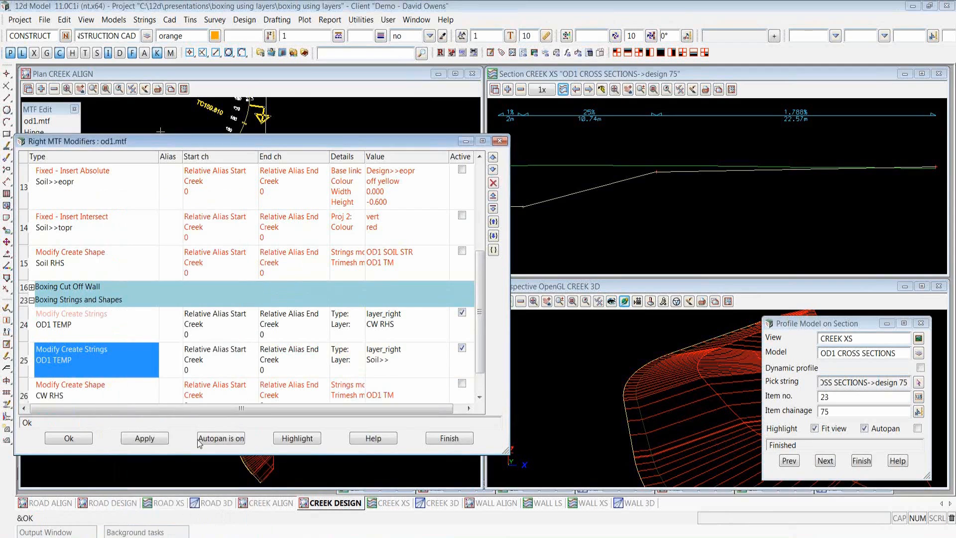
click(160, 441)
Redisplay the chainage 75 section in CREEK XS and inquire on the point below the batter's toe.
click(857, 411)
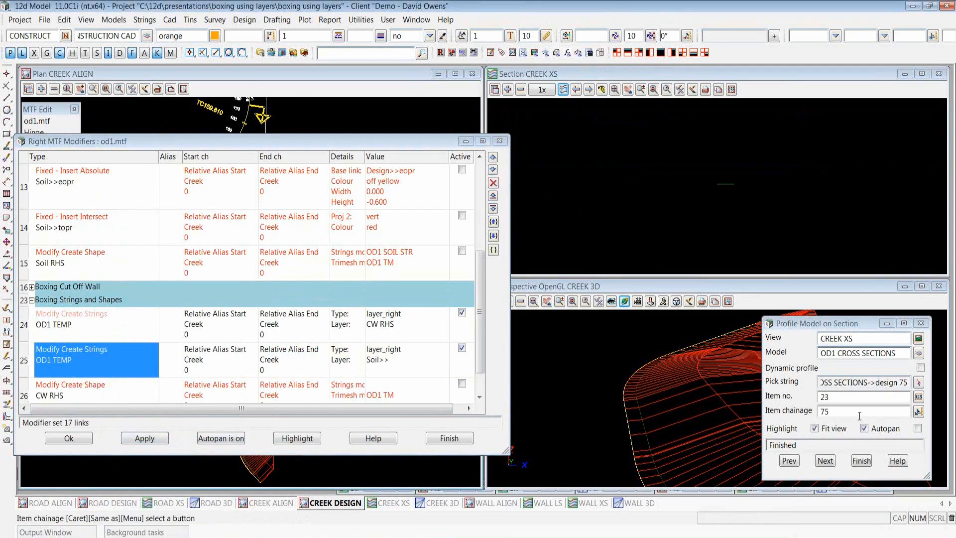
key(Return)
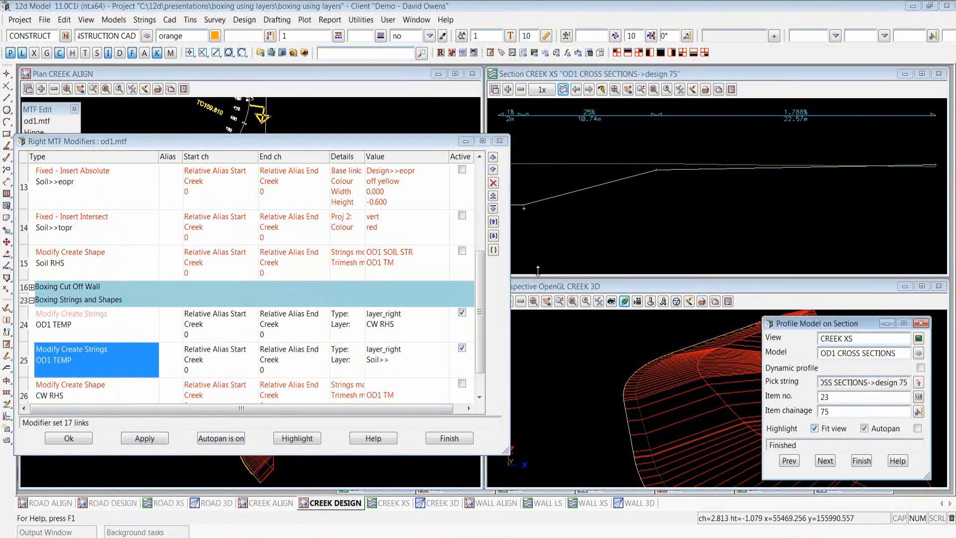
key(ctrl+i)
click(525, 211)
click(526, 212)
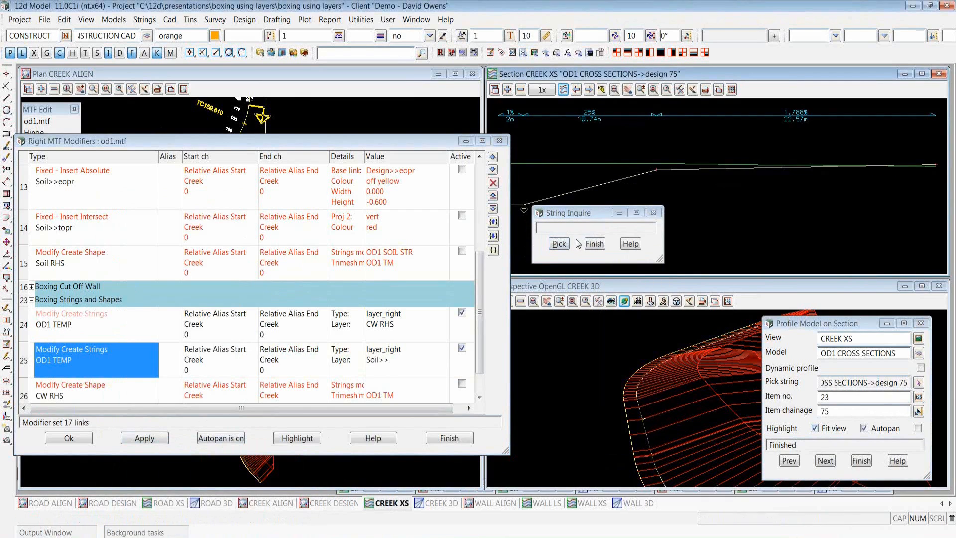
click(588, 244)
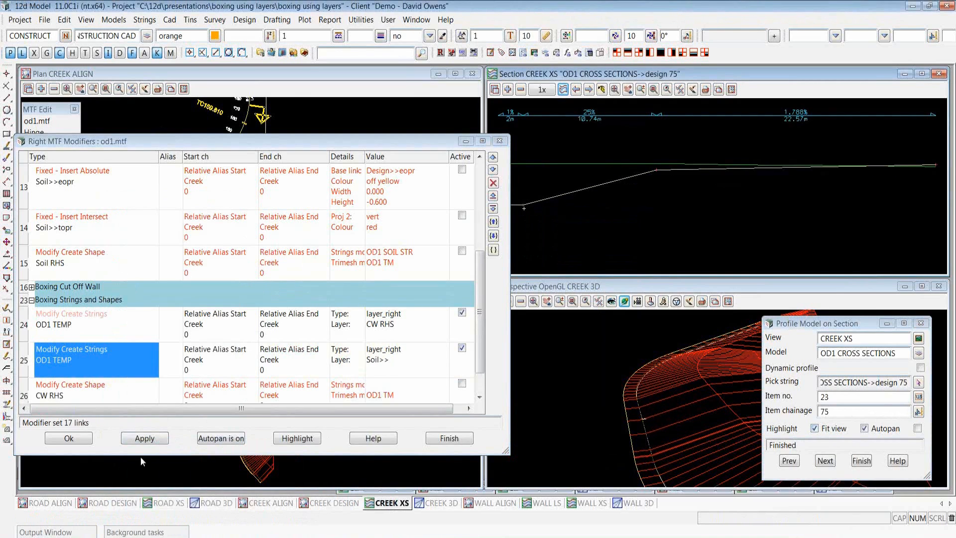
Activate the Insert Absolute modifier for Soil>>eopr in the Boxing Soil Layer group.
click(481, 311)
scroll(321, 321, up, 5)
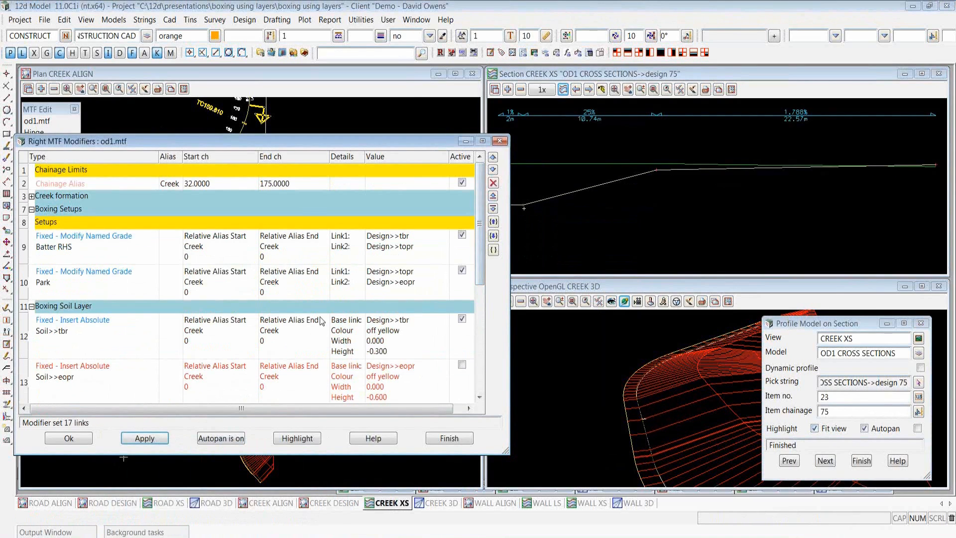
scroll(101, 359, down, 3)
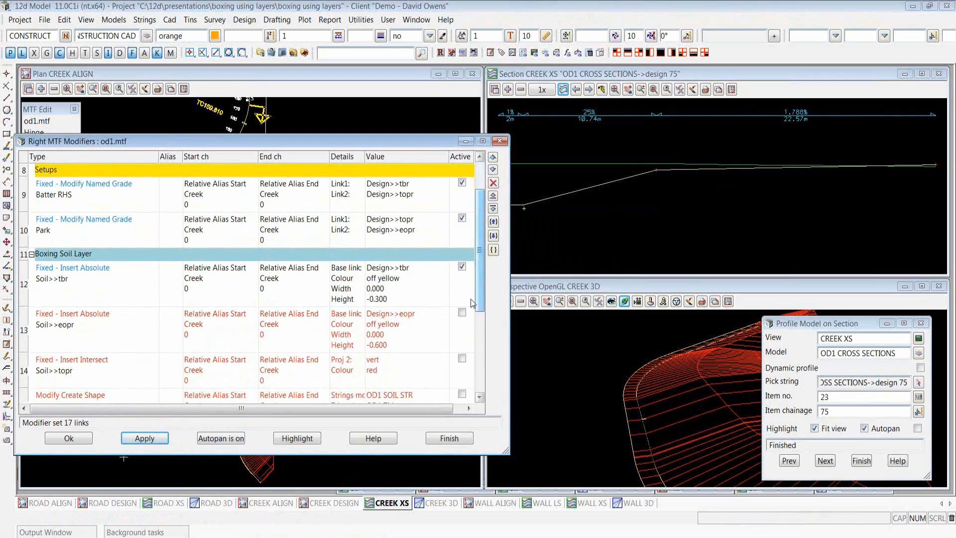
click(108, 332)
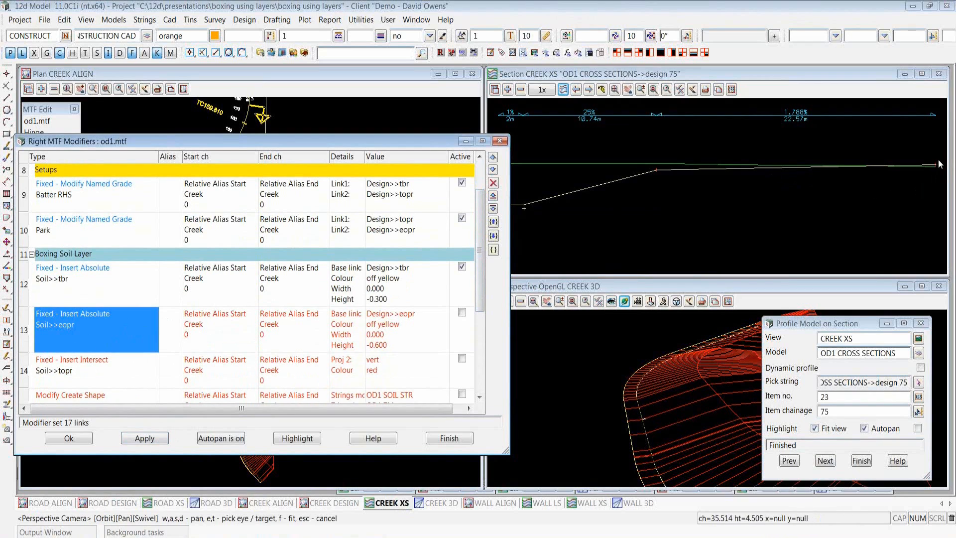
click(462, 313)
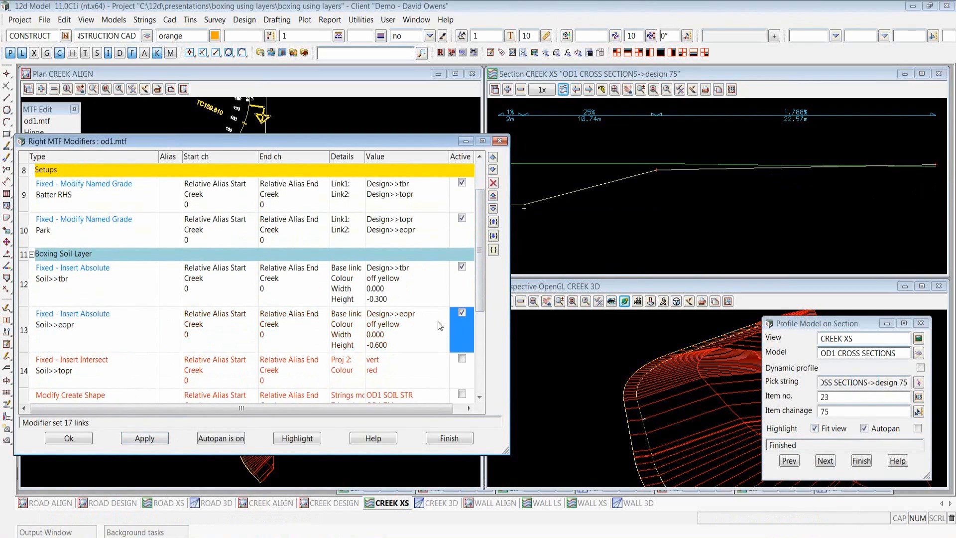
Review the height and named grade of the Soil>>eopr modifier, accept it as it stands, and apply the modifiers.
double_click(147, 329)
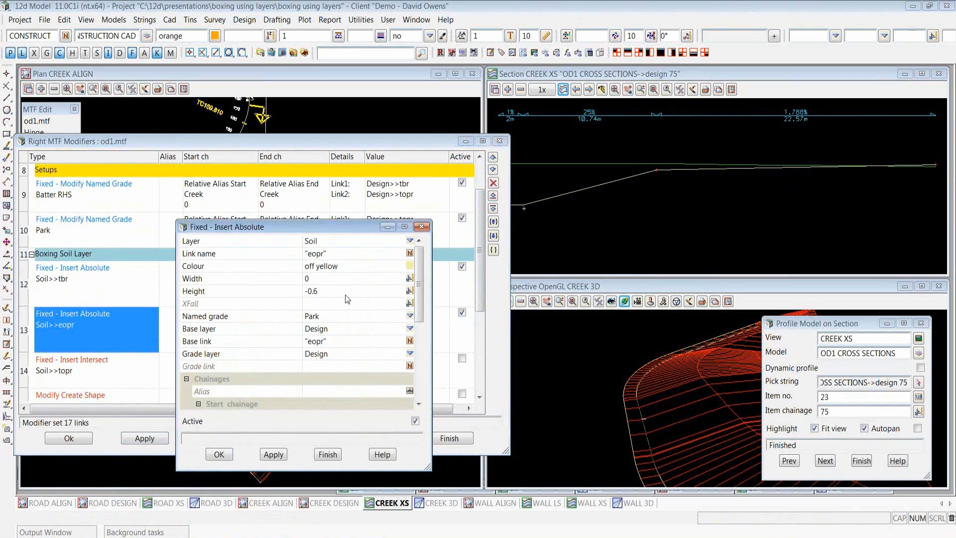
click(344, 293)
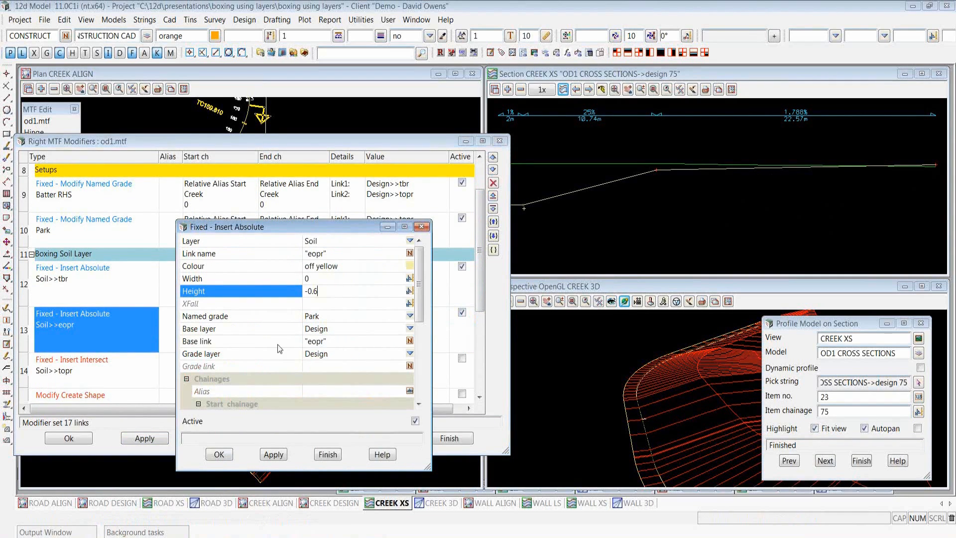
click(331, 319)
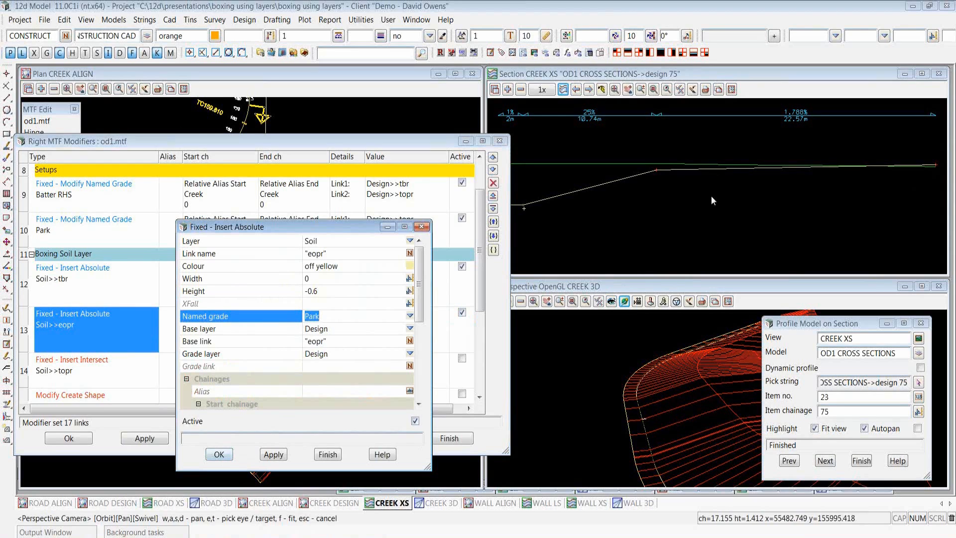
click(219, 454)
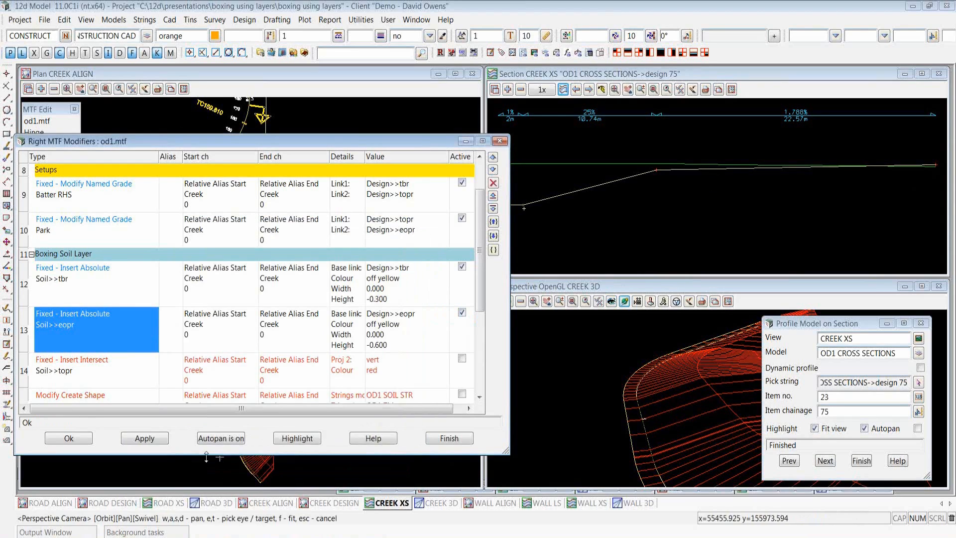
click(144, 438)
click(236, 475)
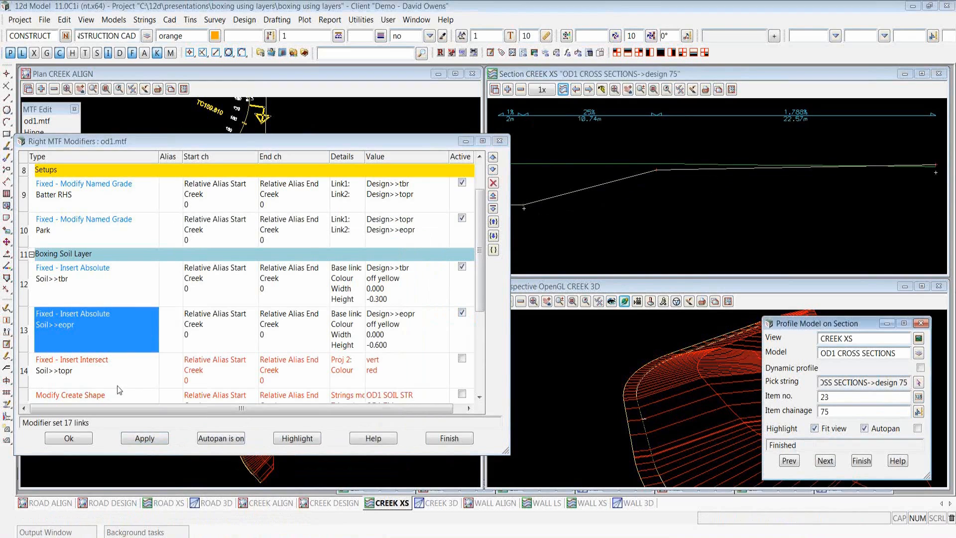
Open the Soil>>topr Insert Intersect modifier and examine its link name and the layers and links of its first and second links.
double_click(100, 373)
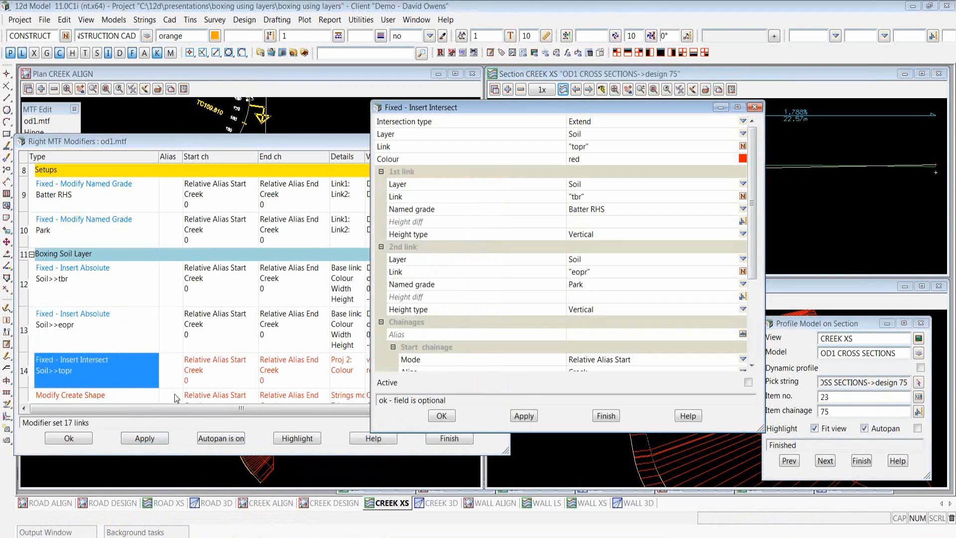
click(608, 148)
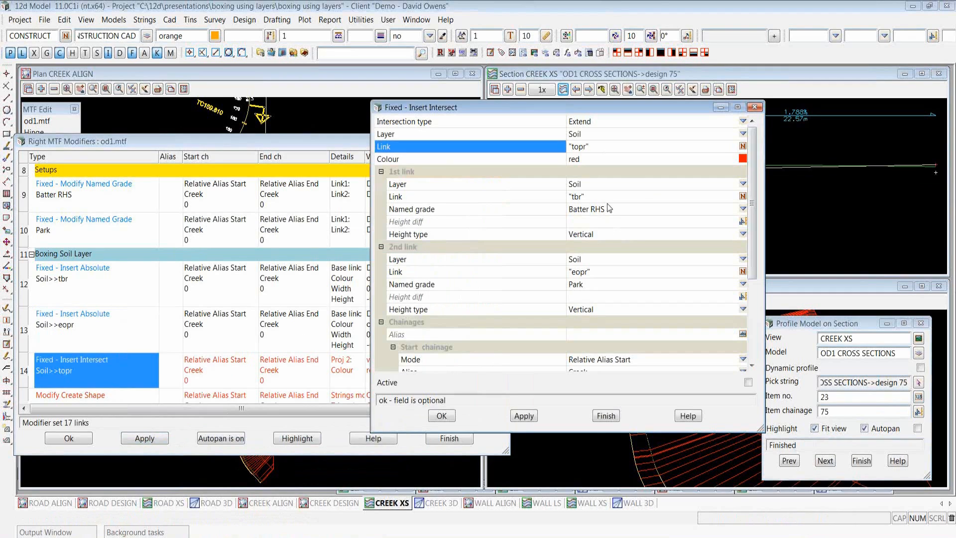
double_click(602, 148)
key(Tab)
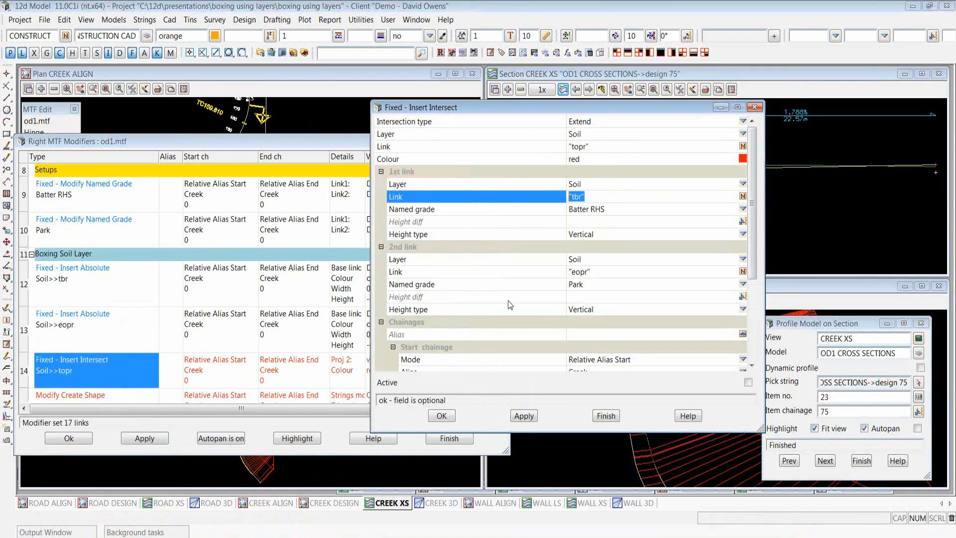
click(610, 271)
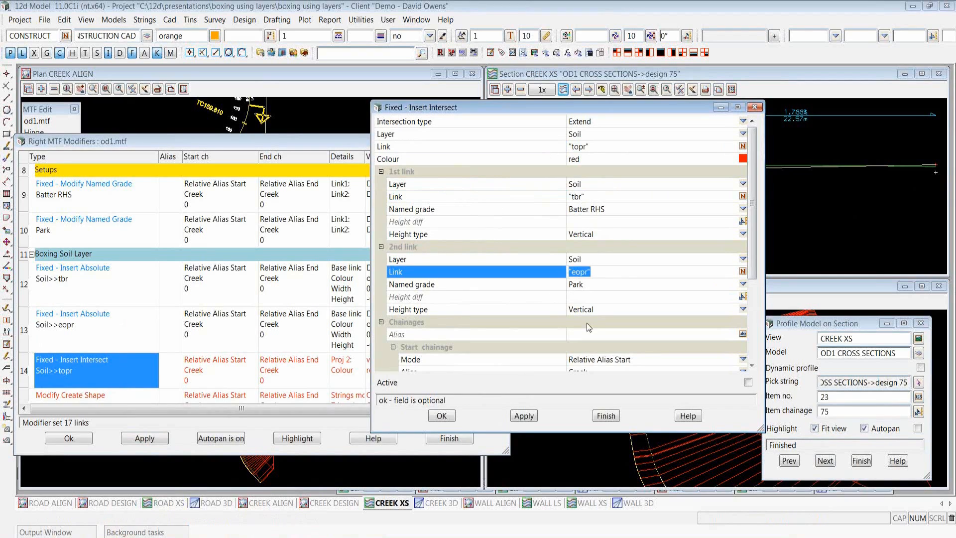
click(593, 258)
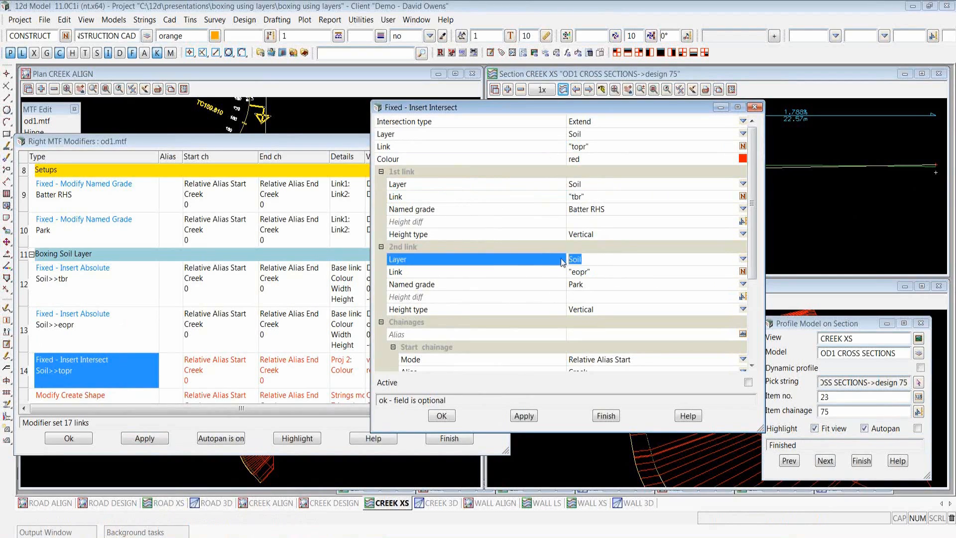
click(592, 184)
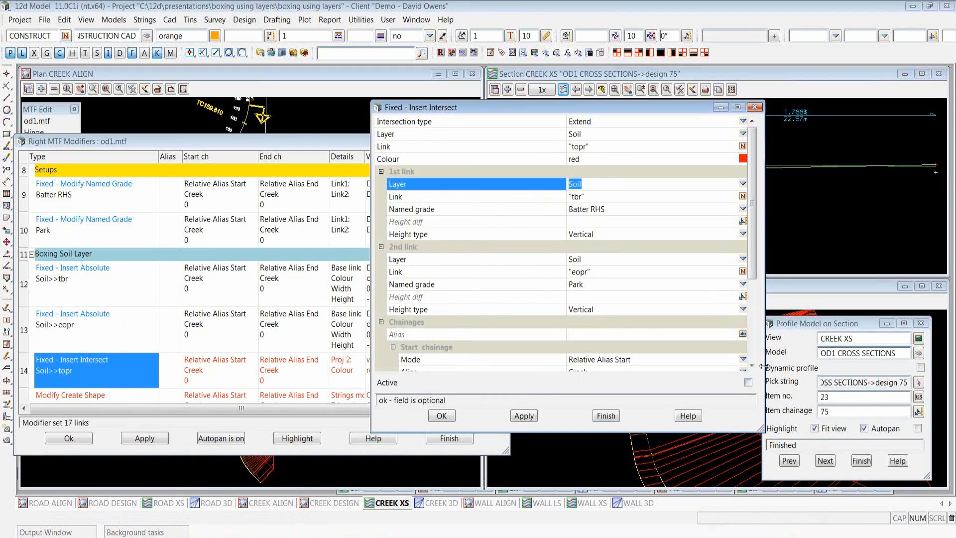
Activate the Soil>>topr Insert Intersect modifier, apply the modifiers, and redisplay the chainage 75 section in CREEK XS.
click(747, 382)
click(453, 424)
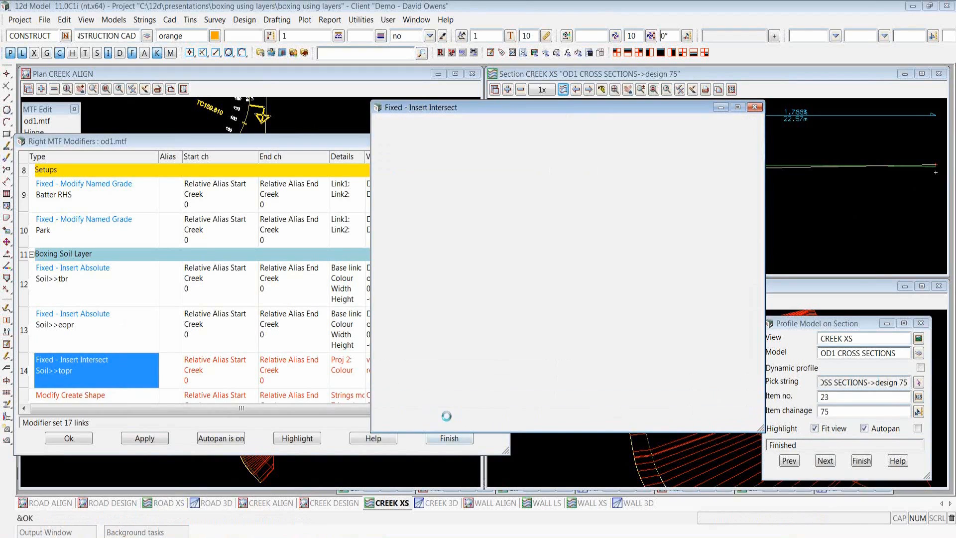
click(144, 439)
click(234, 476)
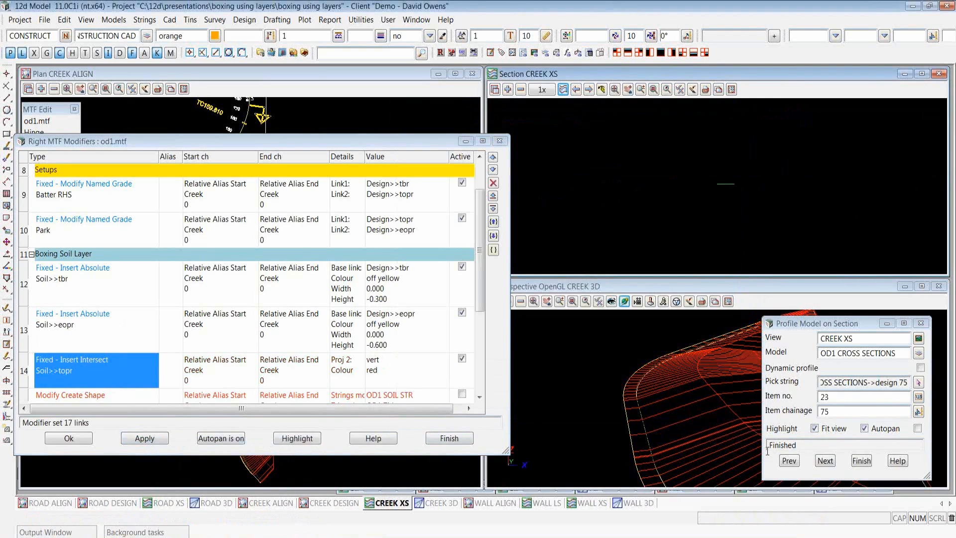
click(835, 461)
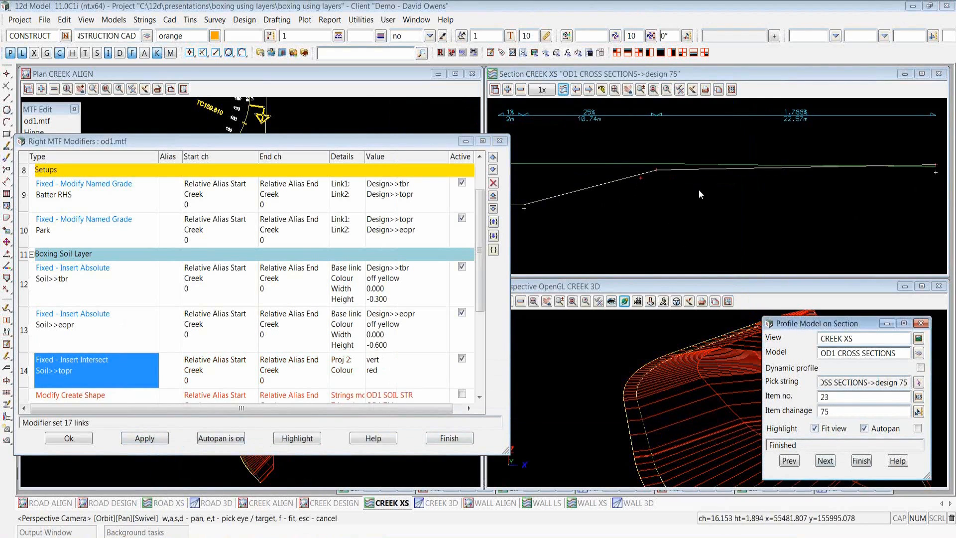
Examine the Soil>>topr intersection point beneath the top of the batter in the CREEK XS chainage 75 section.
click(810, 90)
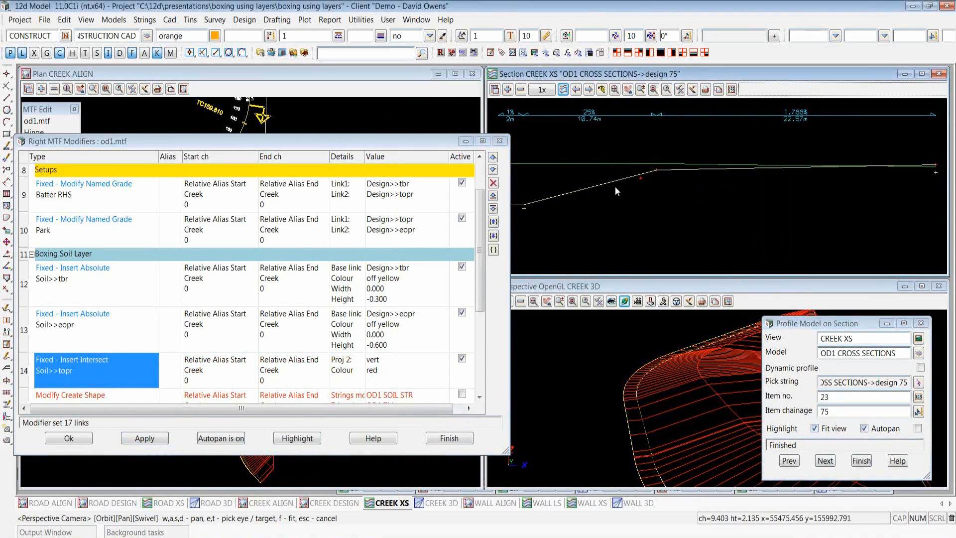
scroll(638, 174, up, 3)
scroll(665, 180, up, 2)
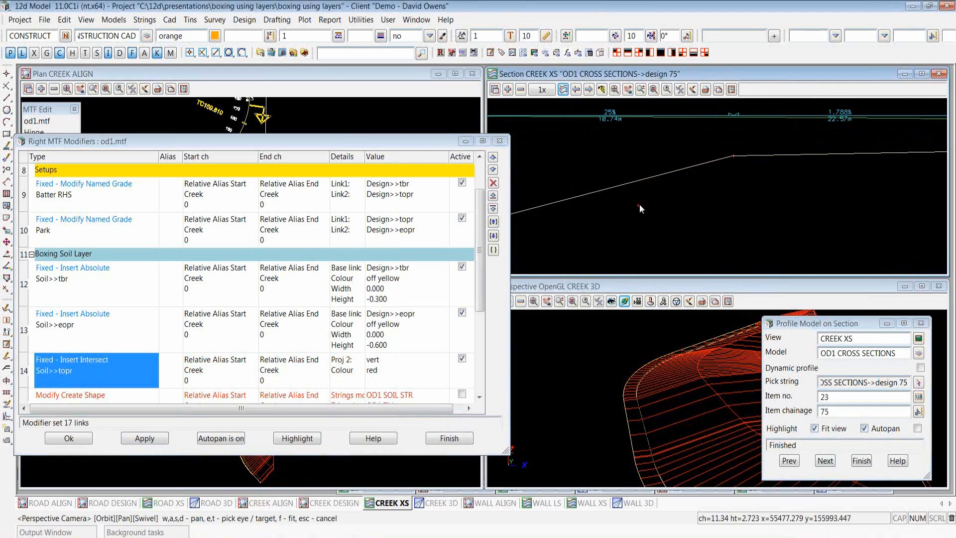
scroll(835, 161, down, 7)
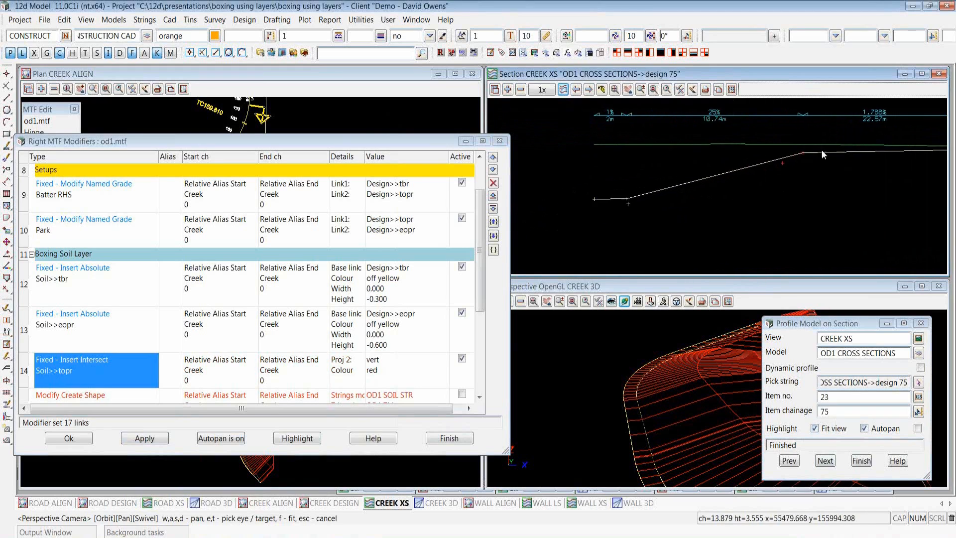
scroll(670, 168, up, 2)
scroll(679, 162, up, 1)
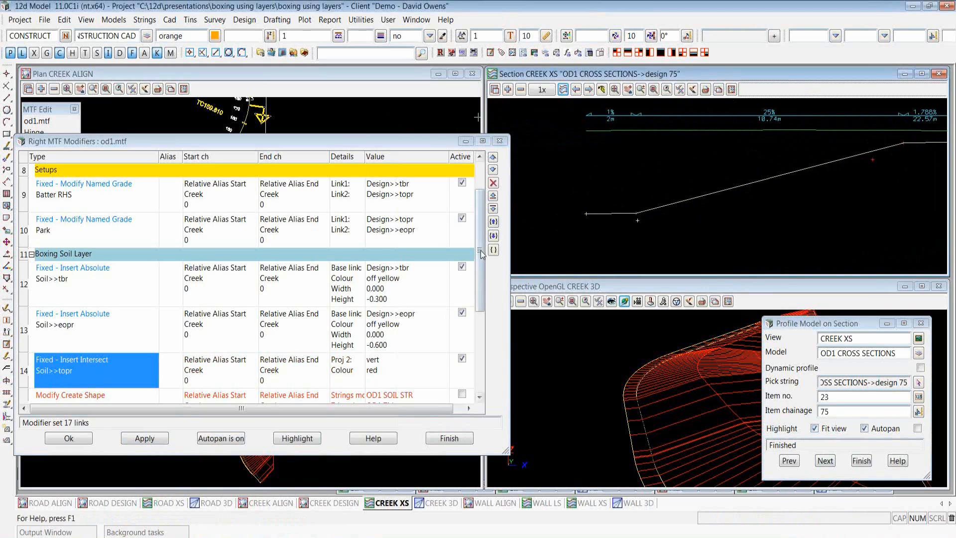
Activate the Soil RHS Modify Create Shape modifier, open its settings and apply them.
drag(482, 250, 483, 320)
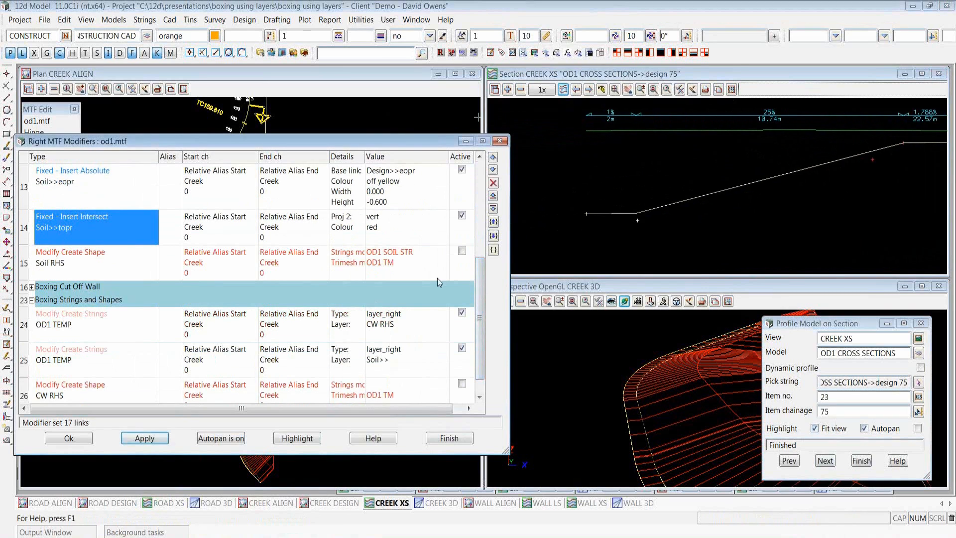
click(462, 252)
double_click(118, 263)
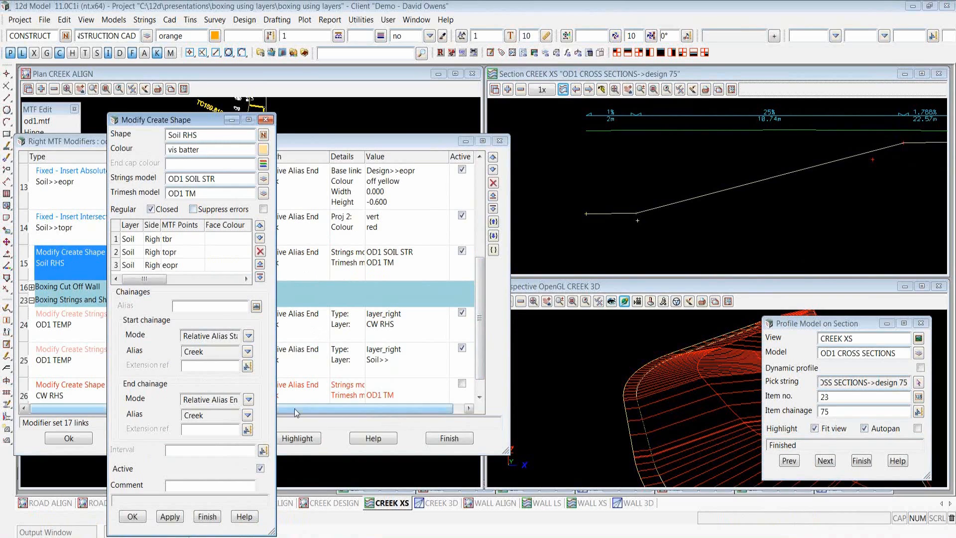
click(177, 520)
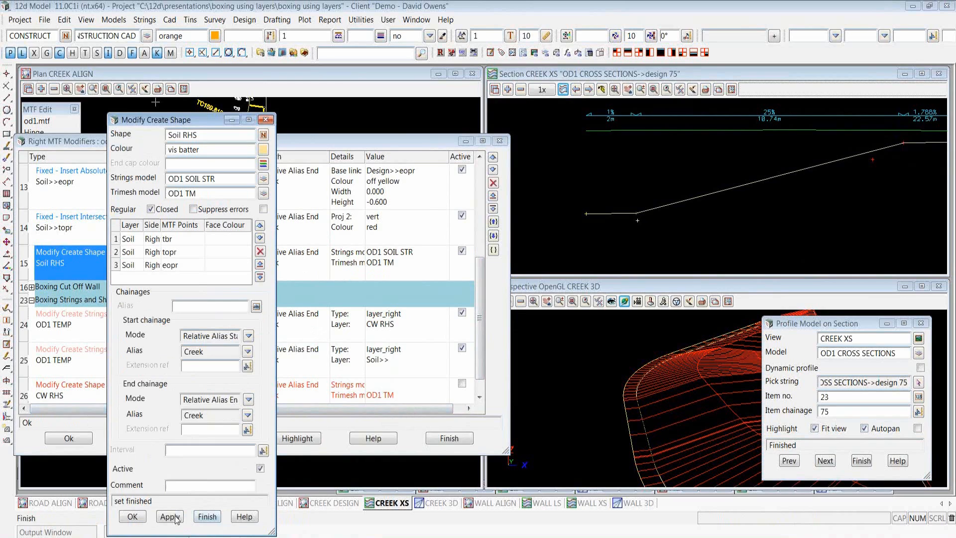
Redisplay the chainage 75 section in CREEK XS and accept the Soil RHS shape settings.
click(844, 414)
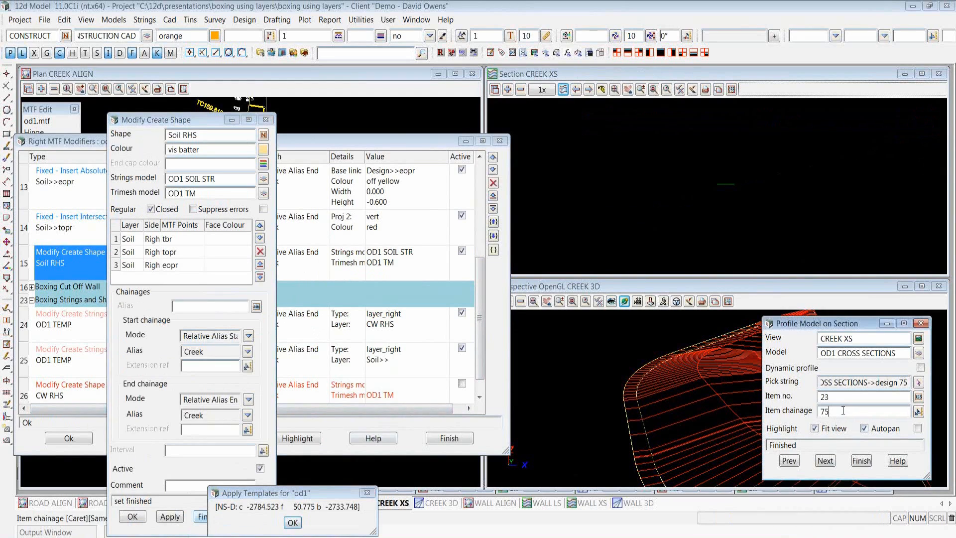
key(Return)
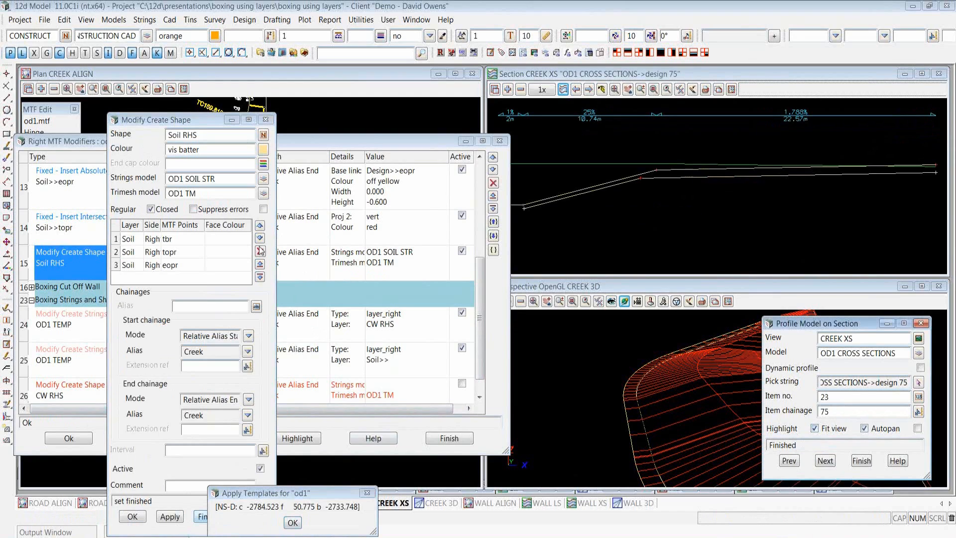
click(290, 521)
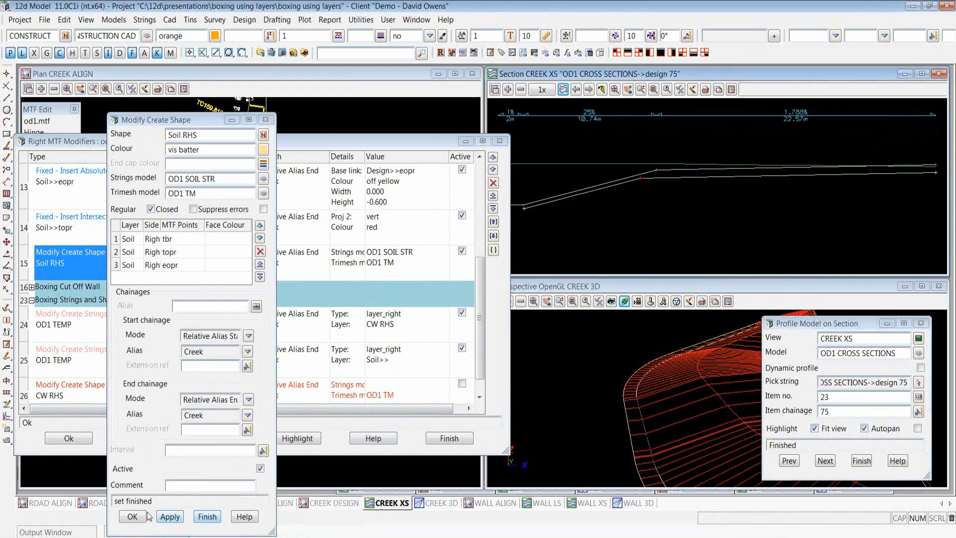
click(132, 516)
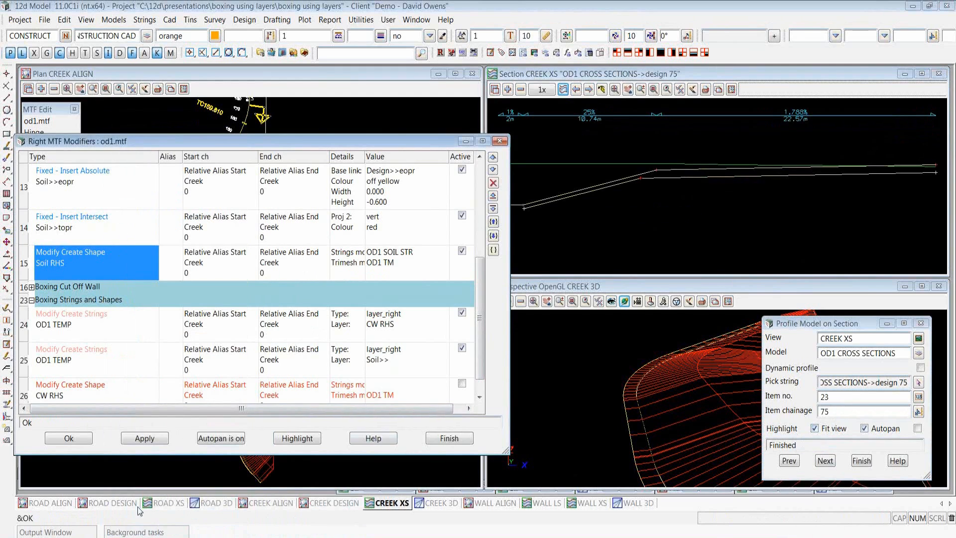
Collapse the Boxing Soil Layer group and activate the CW RHS>>toer Insert Absolute modifier within the expanded Boxing Cut Off Wall group.
scroll(50, 294, up, 2)
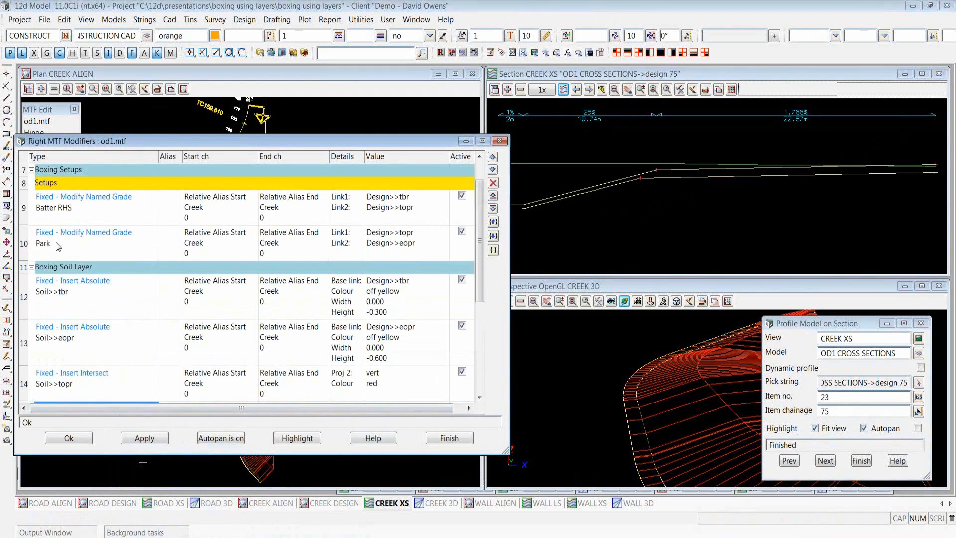
click(31, 267)
click(31, 280)
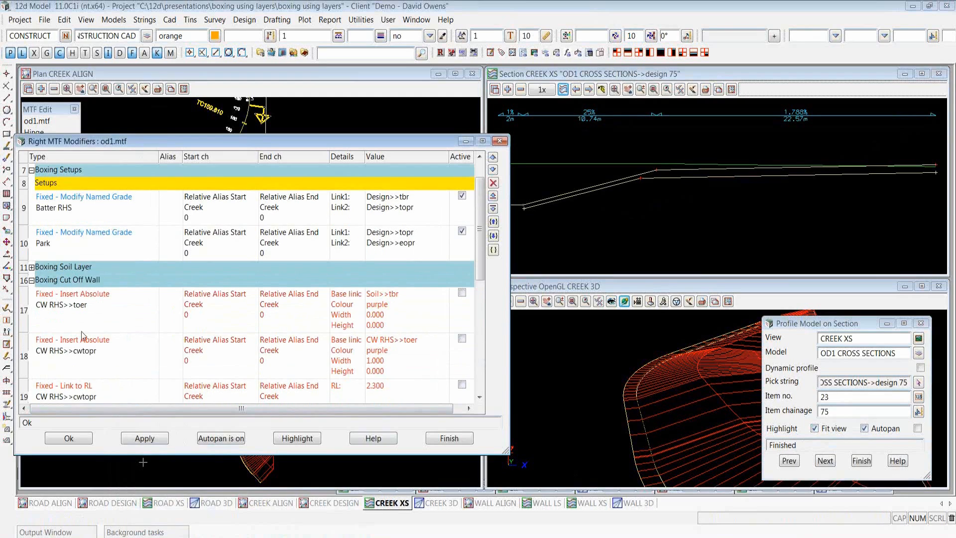
scroll(128, 259, down, 3)
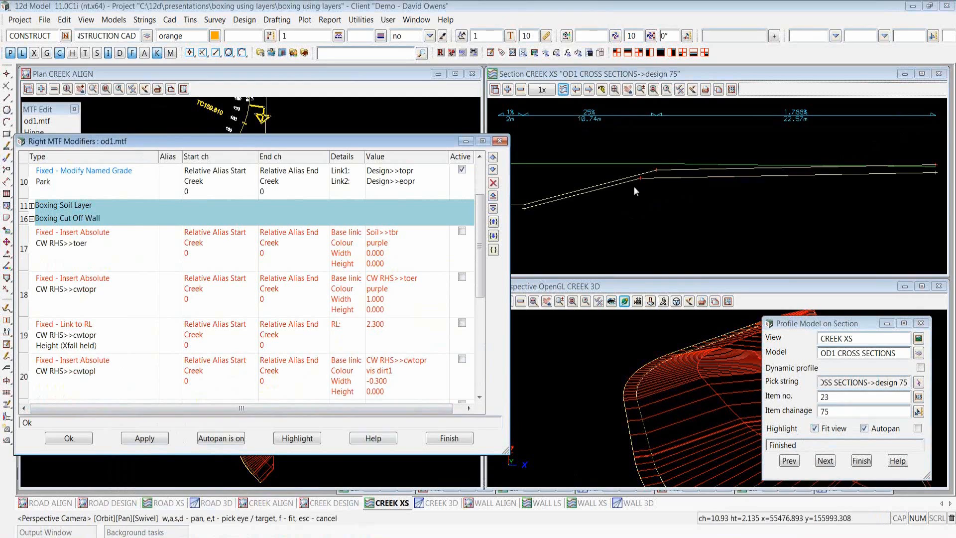
click(69, 250)
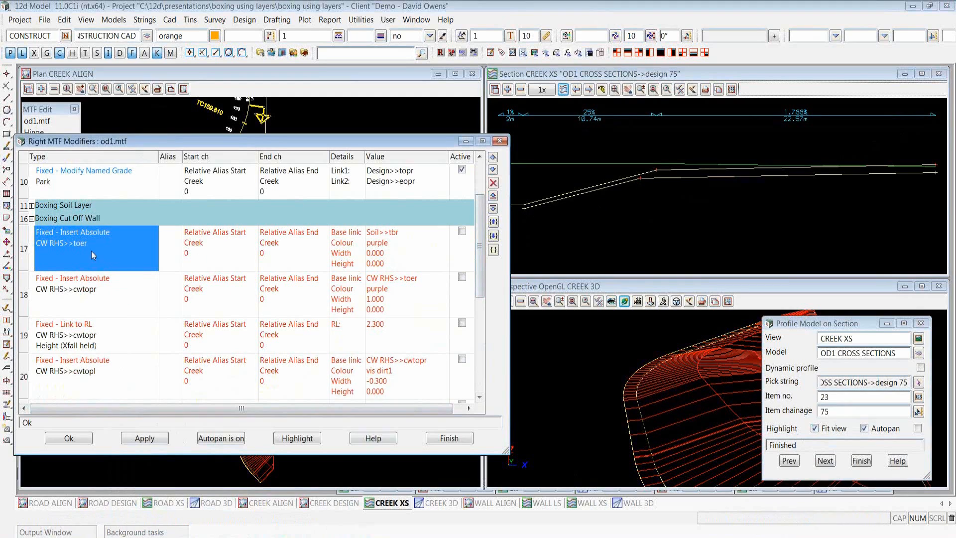
click(462, 231)
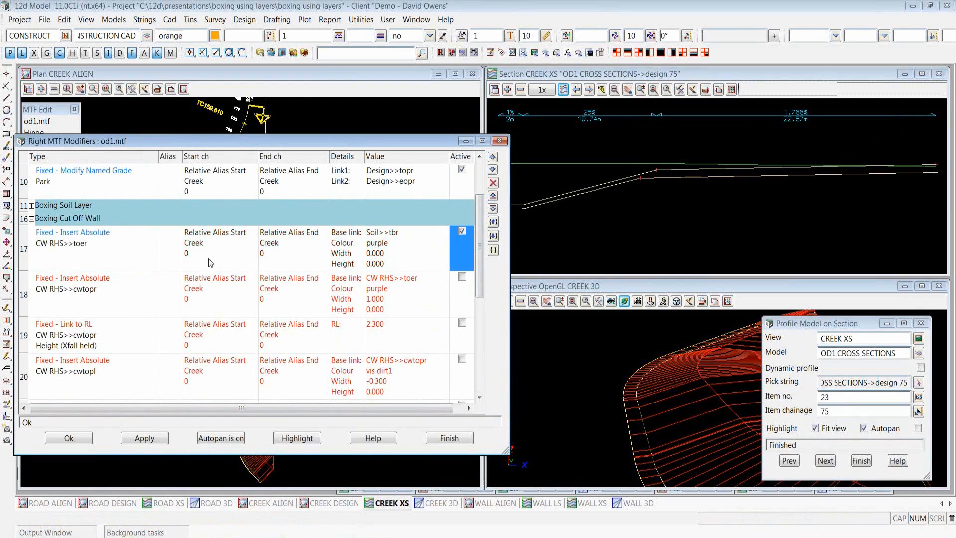
Review the layer, named grade, dimensions and base link of the CW RHS>>toer modifier, accept it as it stands, and apply the modifiers.
click(93, 240)
double_click(93, 240)
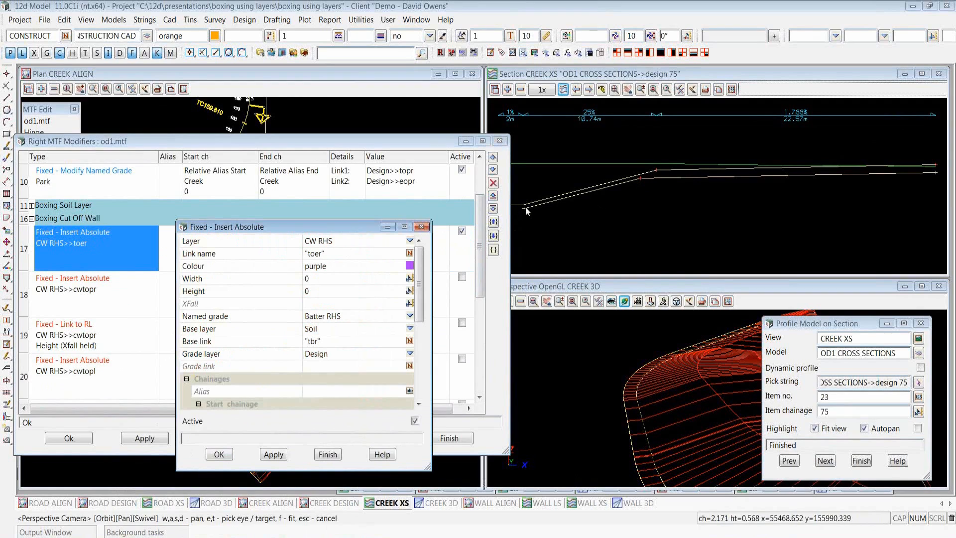
click(333, 242)
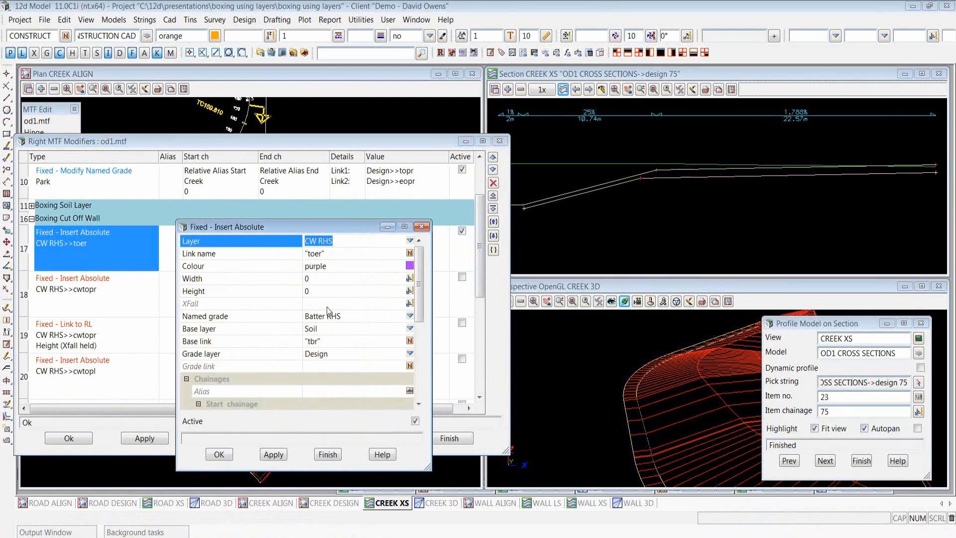
click(360, 320)
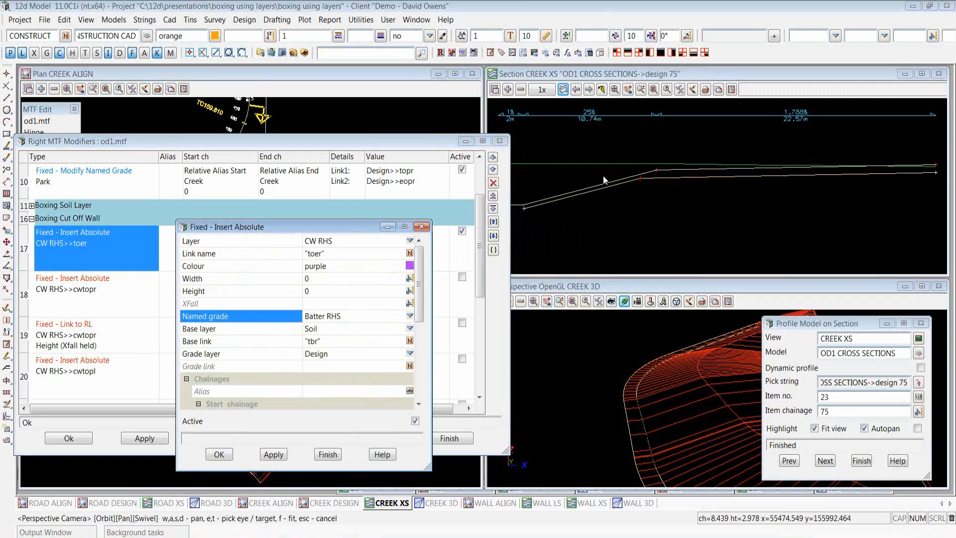
click(336, 331)
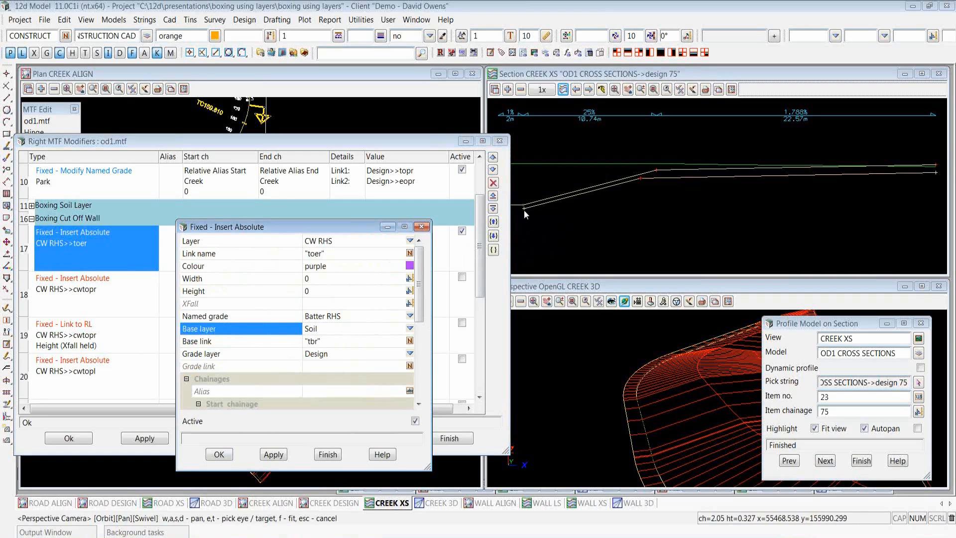
click(331, 279)
click(285, 291)
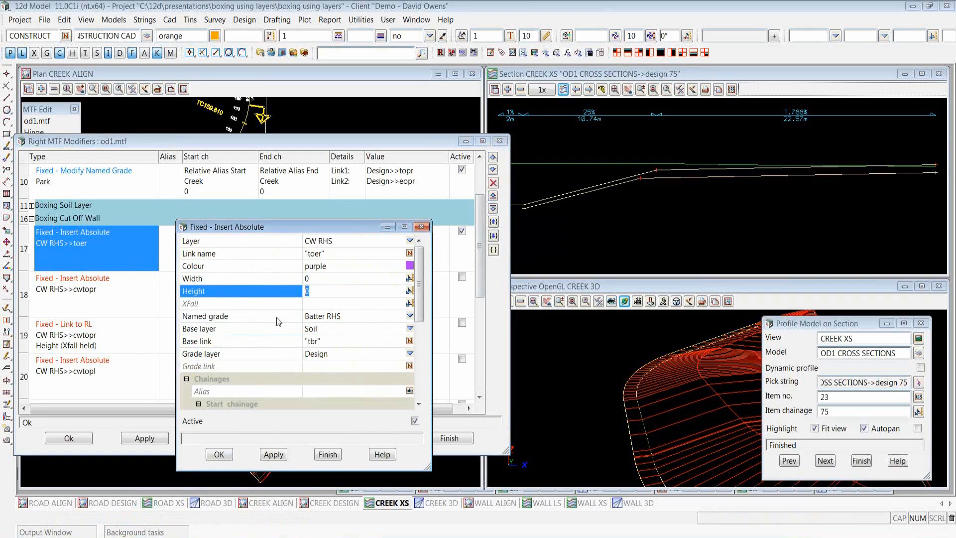
click(327, 343)
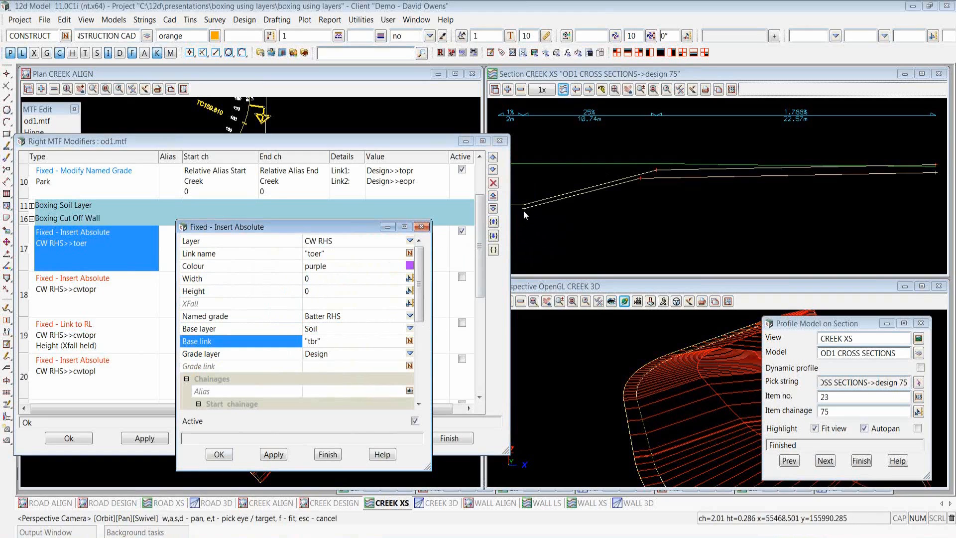
click(220, 454)
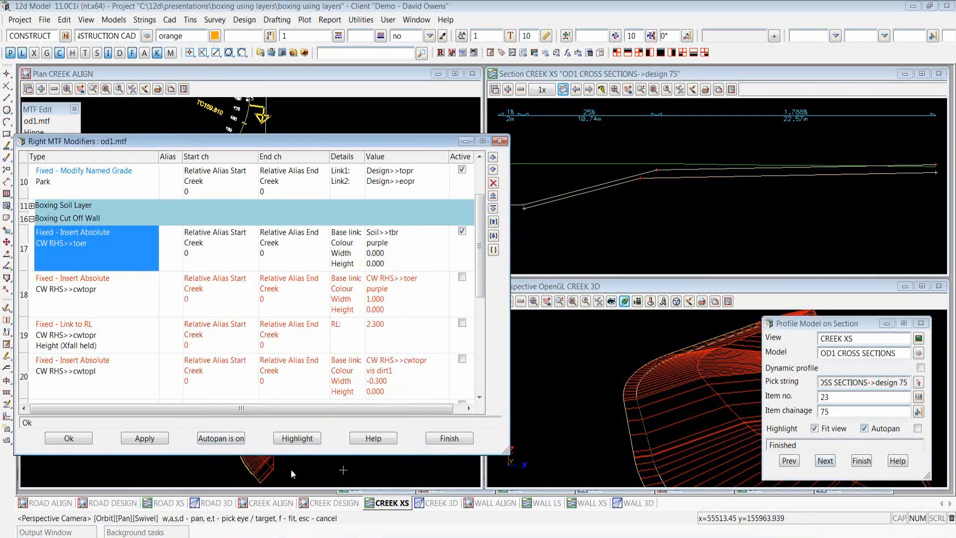
click(155, 441)
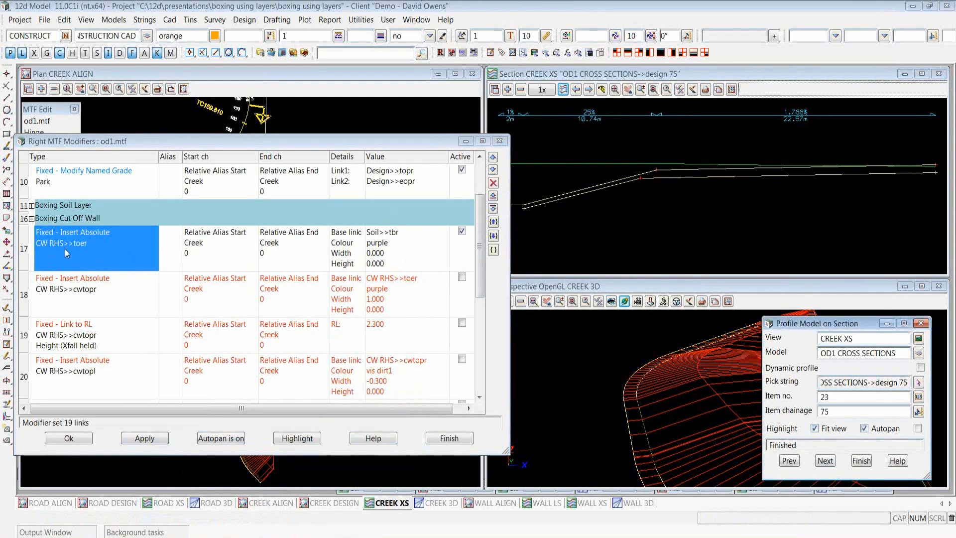
Query the overlapping strings at the soil layer's batter toe in the CREEK XS section.
click(508, 90)
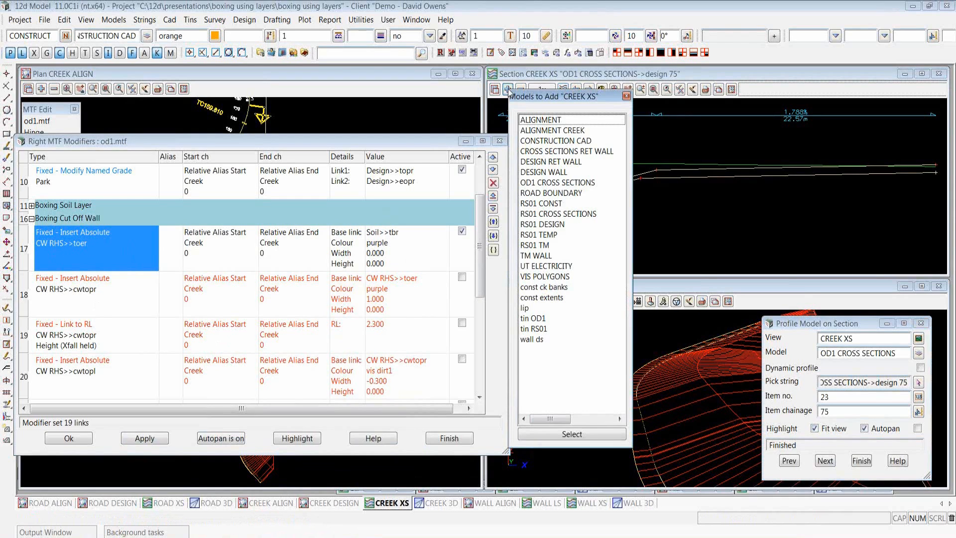
click(627, 95)
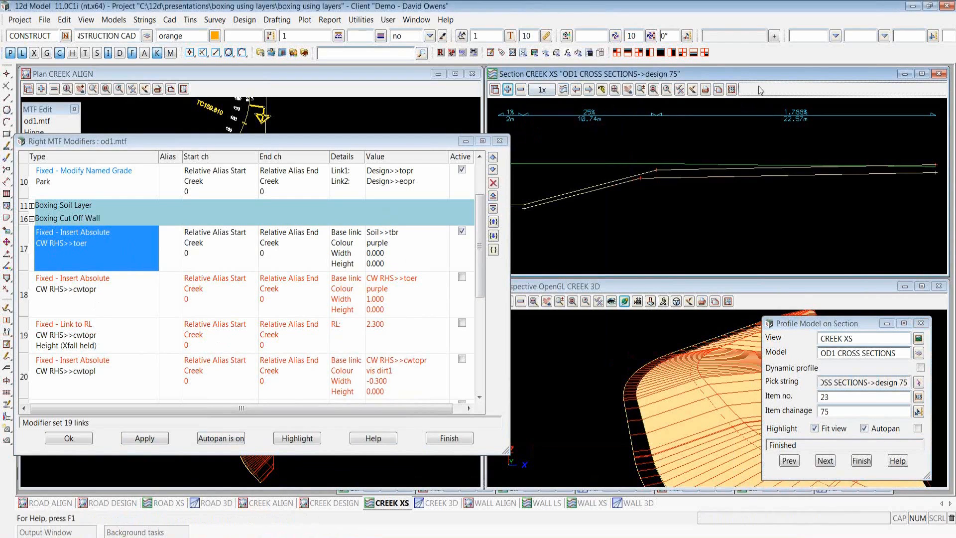
scroll(564, 194, up, 5)
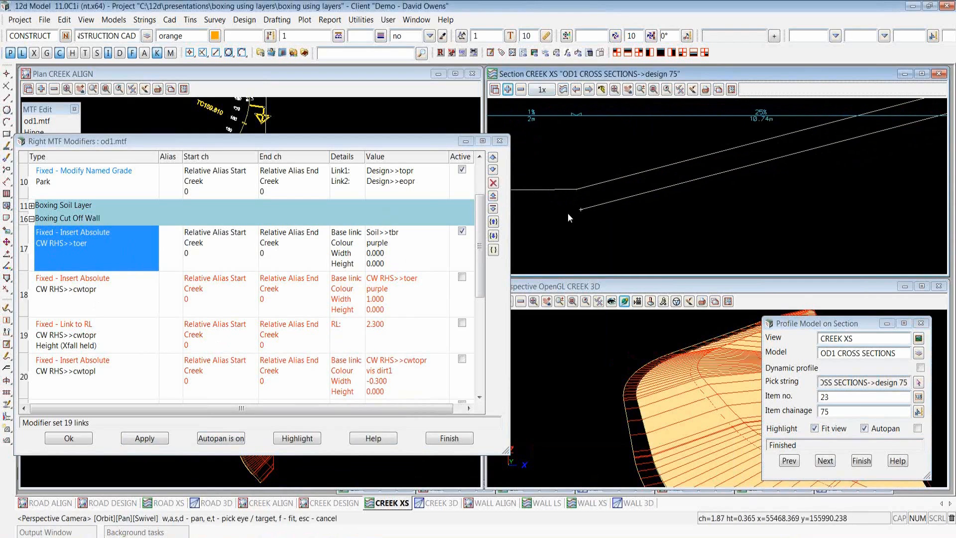
key(F2)
click(581, 210)
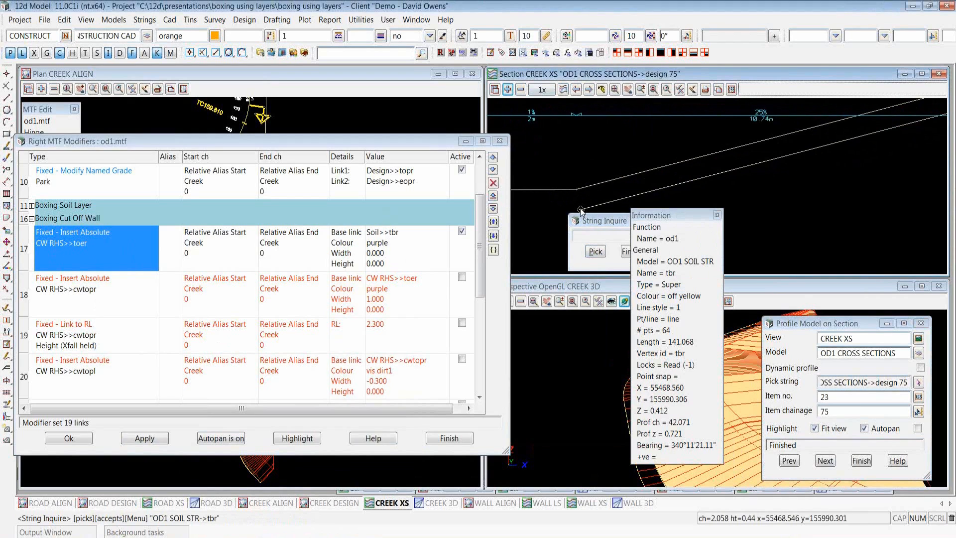
click(581, 210)
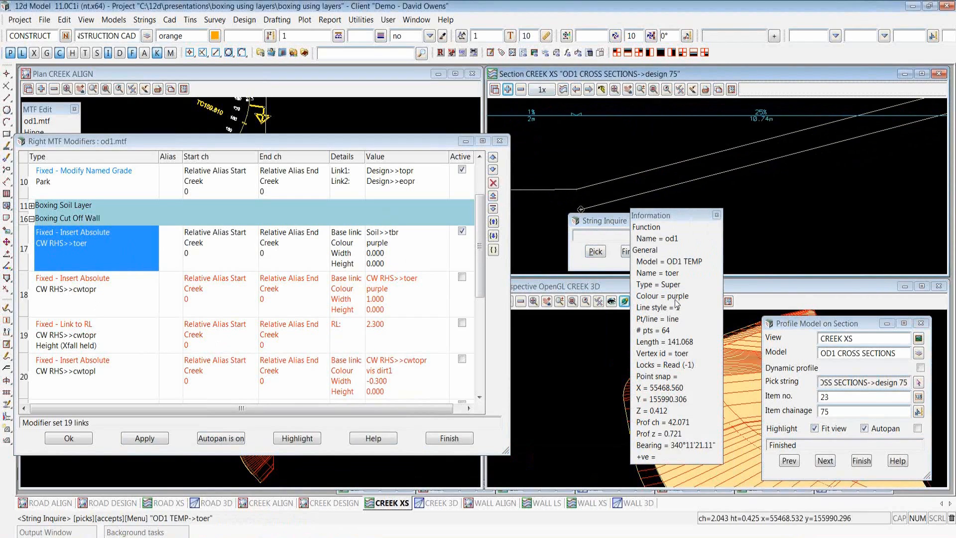
click(632, 255)
scroll(566, 217, down, 5)
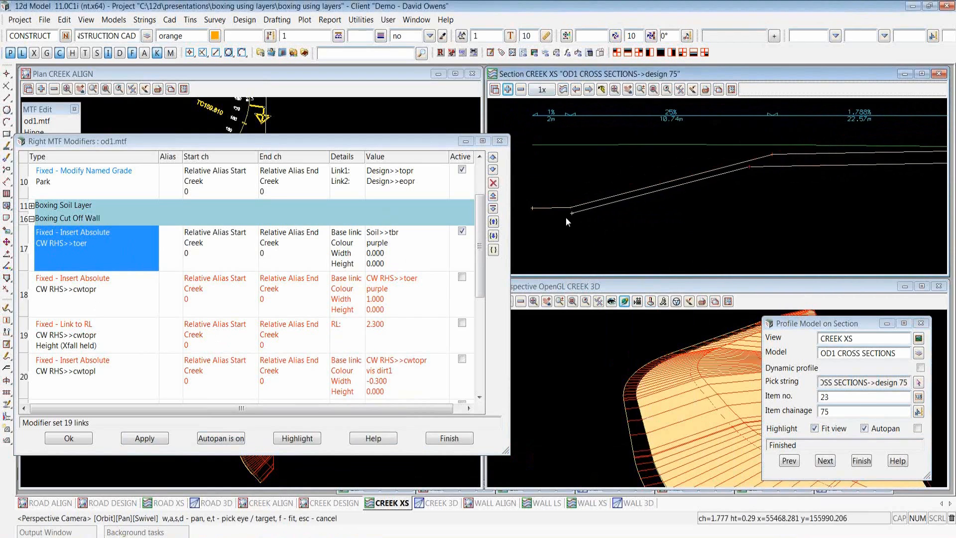
scroll(555, 210, up, 3)
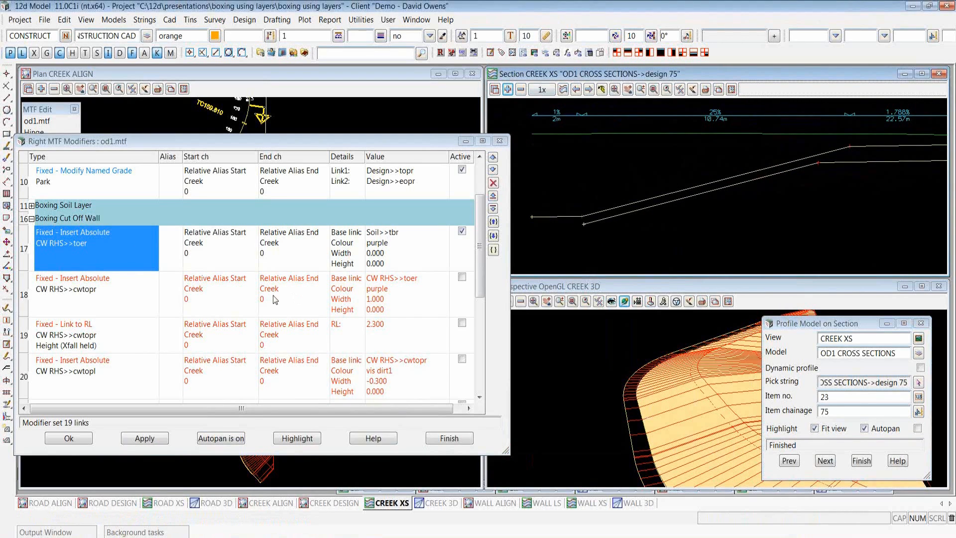
Review the width and named grade of the CW RHS>>cwtopr Insert Absolute modifier and set it active.
double_click(100, 288)
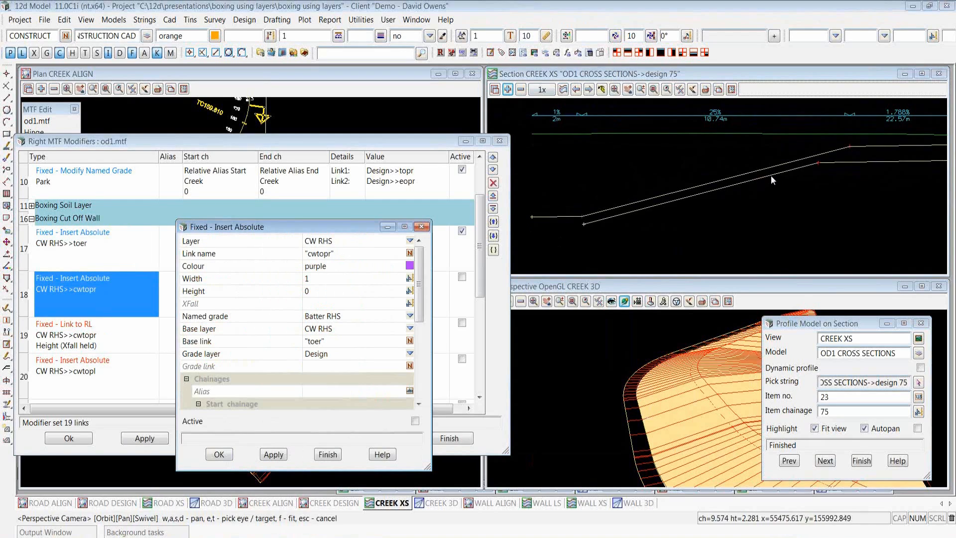
click(333, 280)
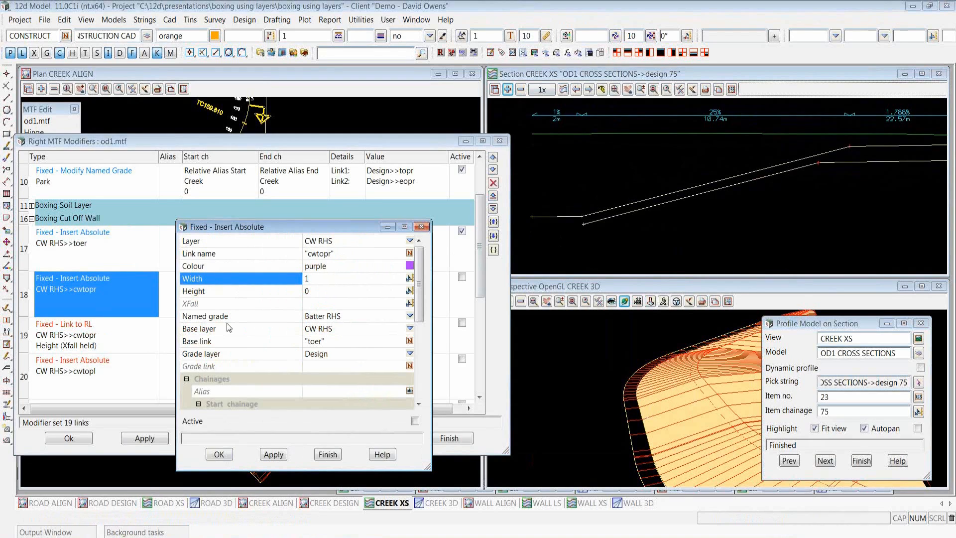
click(365, 317)
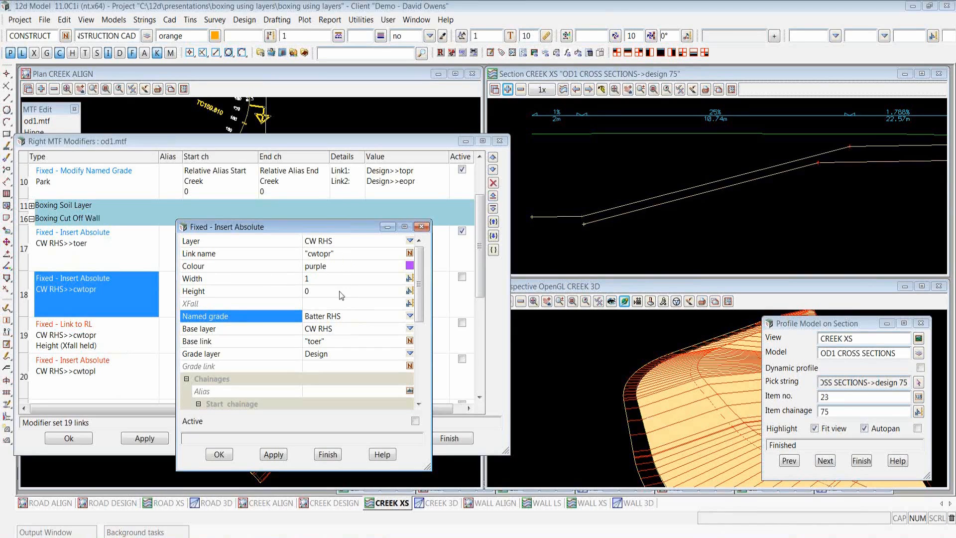
click(414, 421)
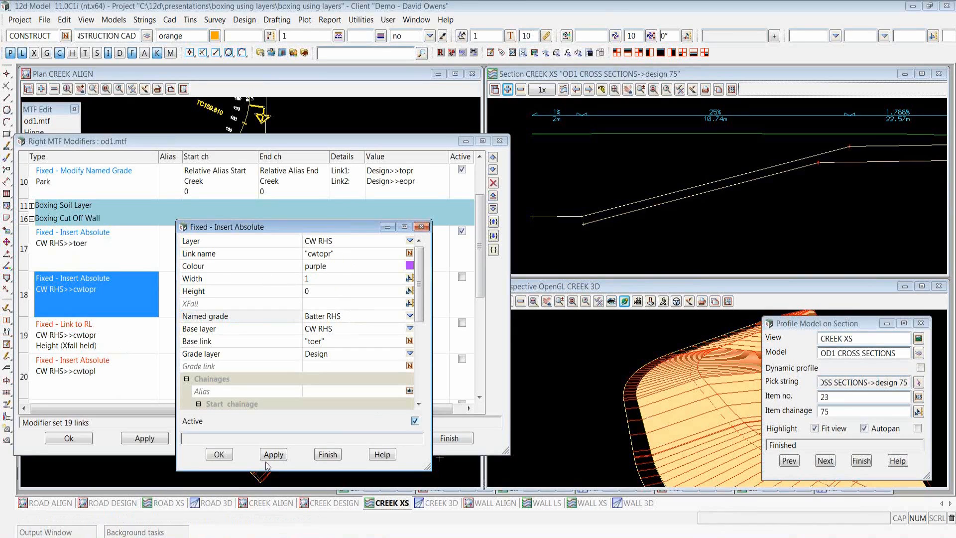
Accept the activated CW RHS>>cwtopr modifier, apply the modifiers, and inspect the soil layer's batter toe in the chainage 75 section.
click(227, 455)
click(144, 438)
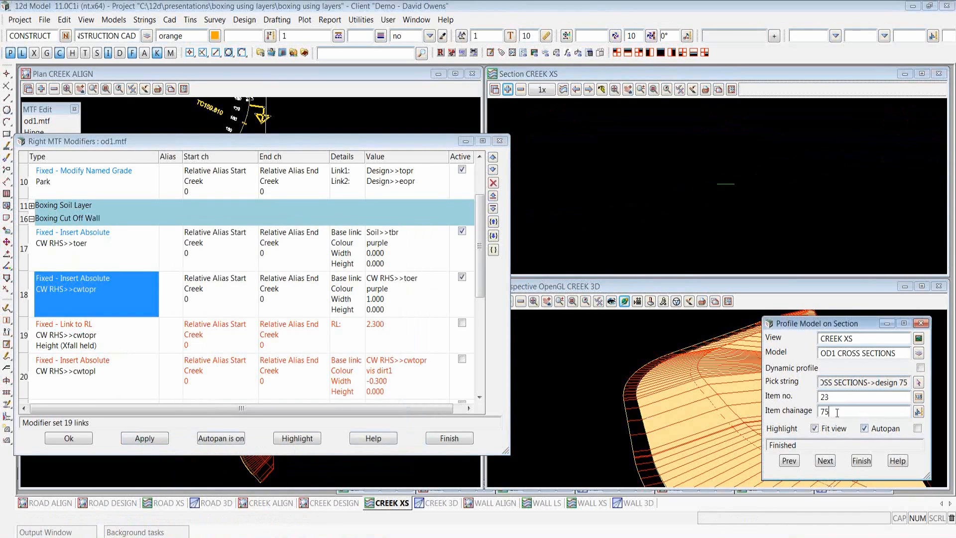
scroll(521, 207, up, 3)
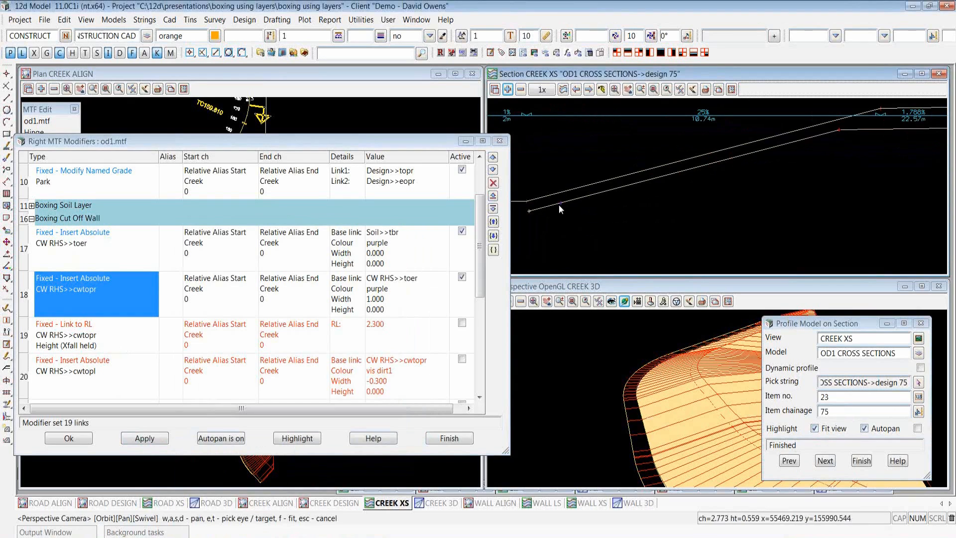
scroll(563, 213, down, 1)
scroll(563, 213, down, 1)
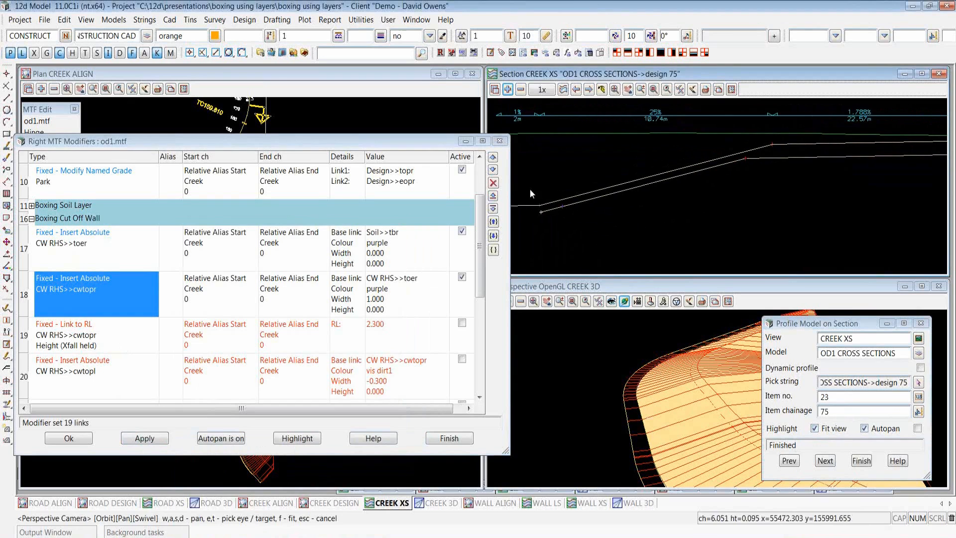
Activate the Link to RL modifier for CW RHS>>cwtopr, review its RL and Height (Xfall held) type, and apply it.
click(461, 323)
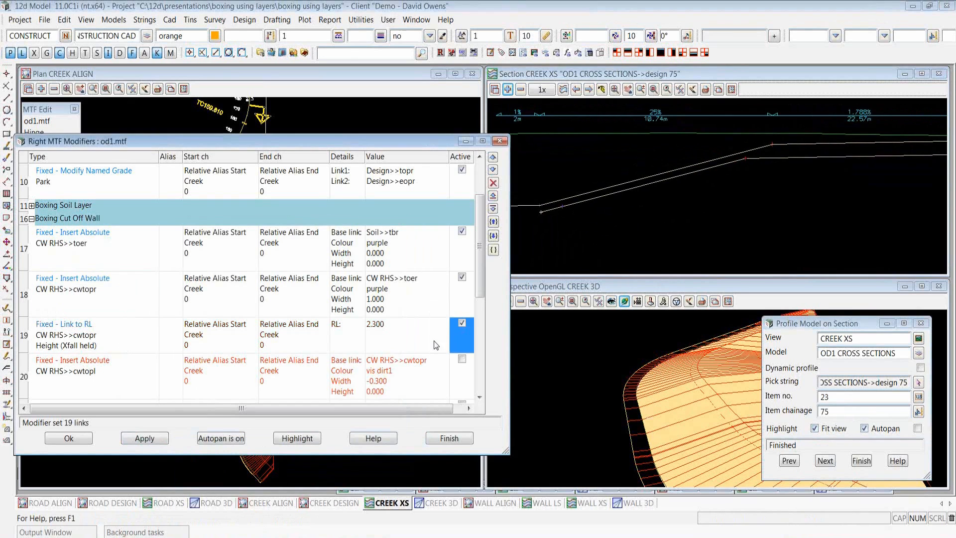
double_click(87, 339)
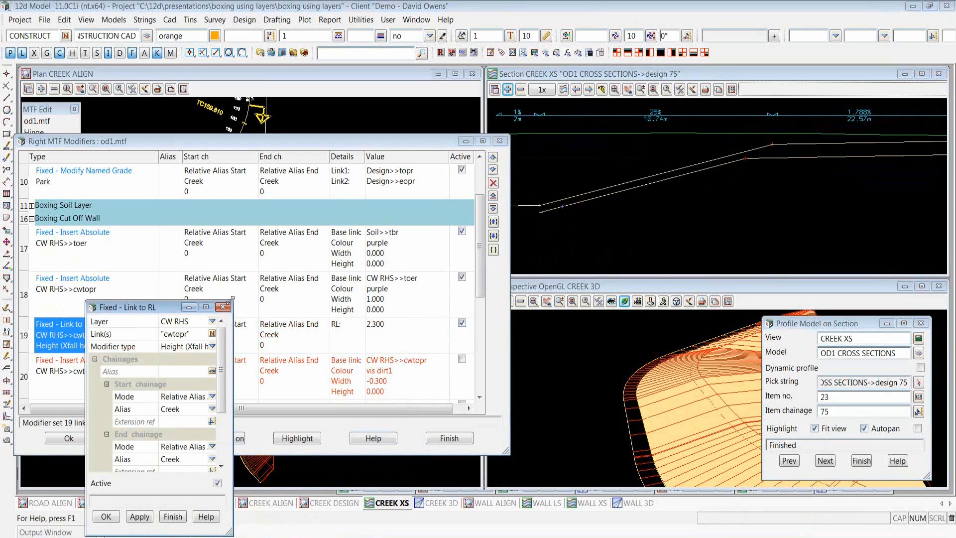
drag(230, 300, 357, 92)
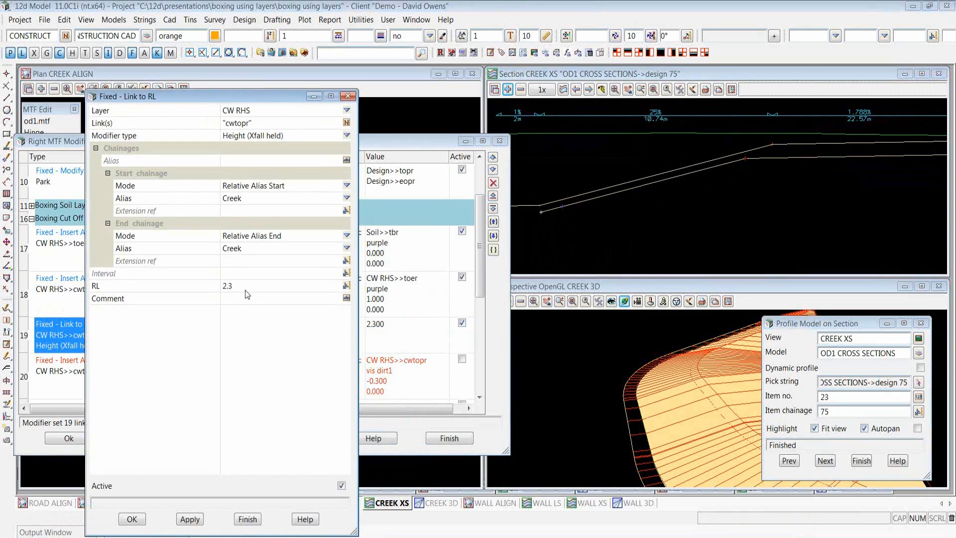
click(210, 286)
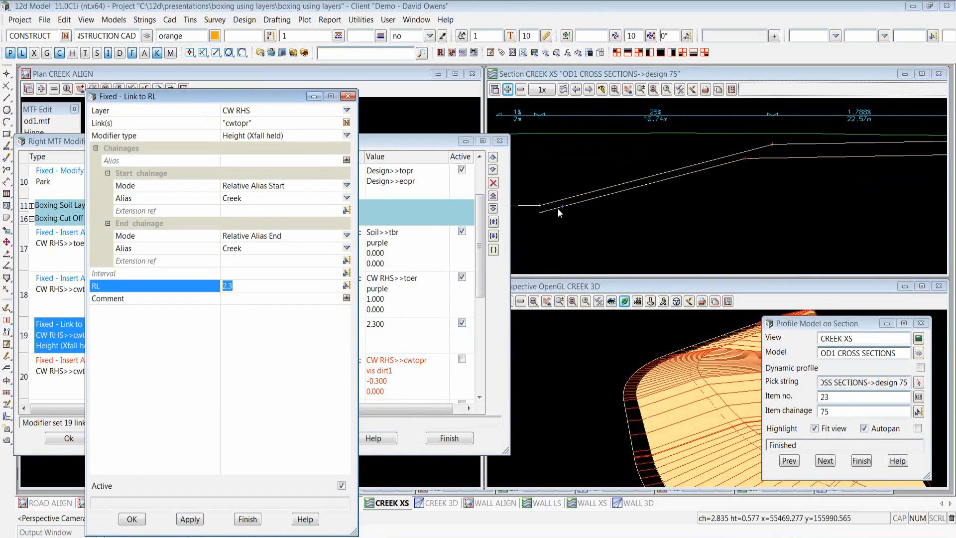
click(294, 135)
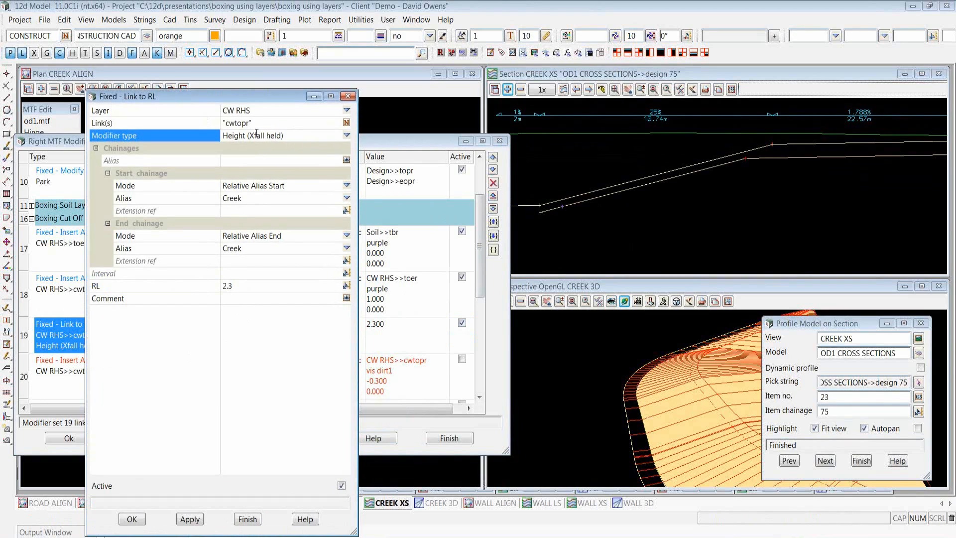
drag(249, 135, 284, 135)
click(190, 519)
click(333, 523)
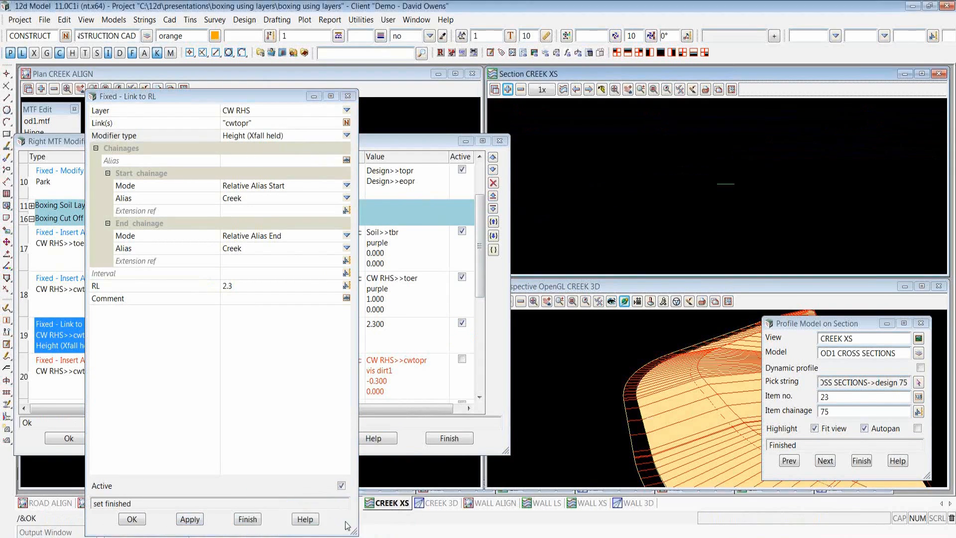
Profile the creek cross section at chainage 75, recheck the Link to RL modifier's RL, and accept the modifier.
click(834, 410)
text(75)
key(Return)
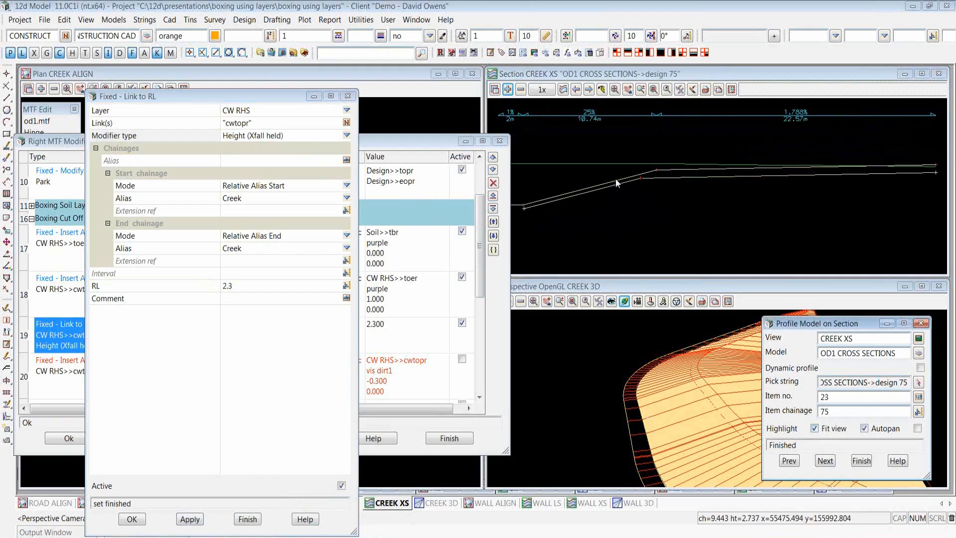
click(247, 286)
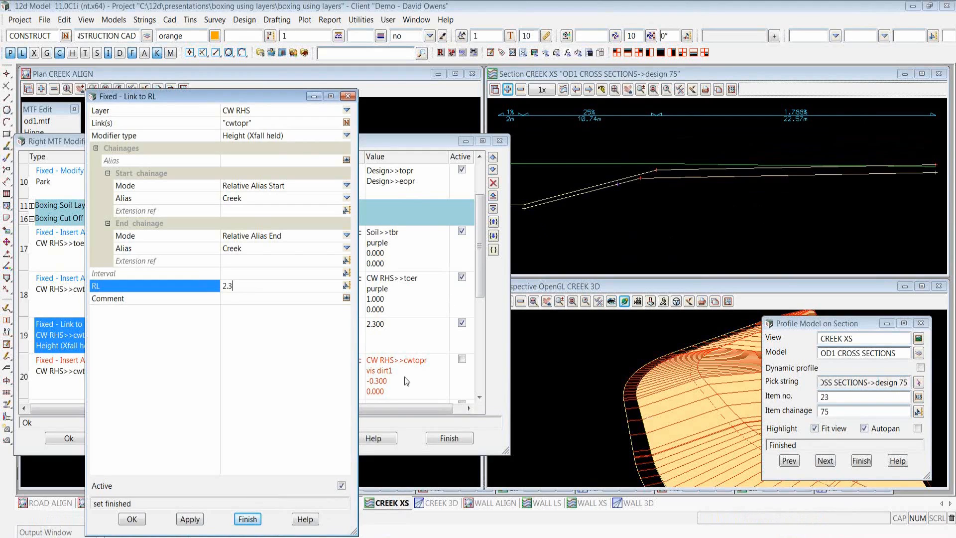
click(134, 519)
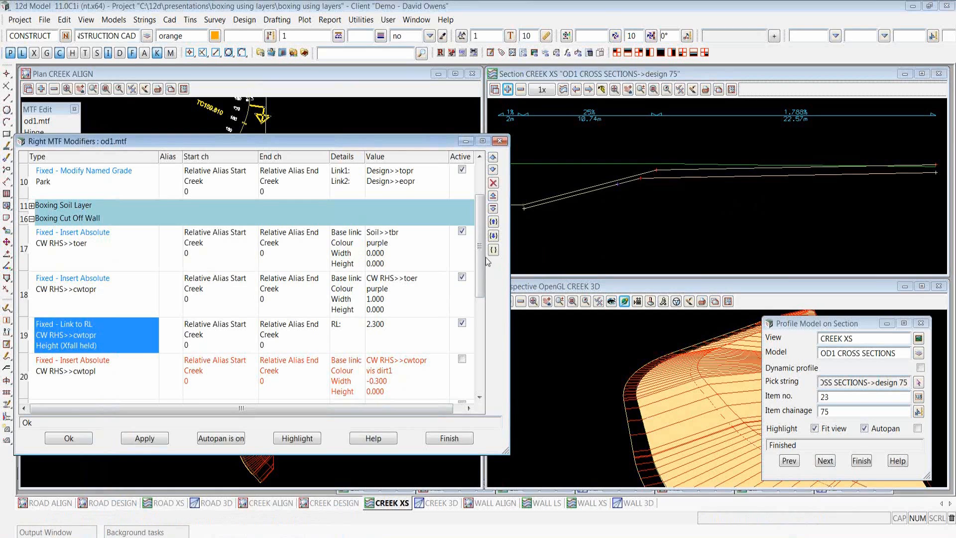
Review the width, layer, base layer and base link of the CW RHS>>cwtopl Insert Absolute modifier, set it active and accept it.
drag(477, 261, 482, 326)
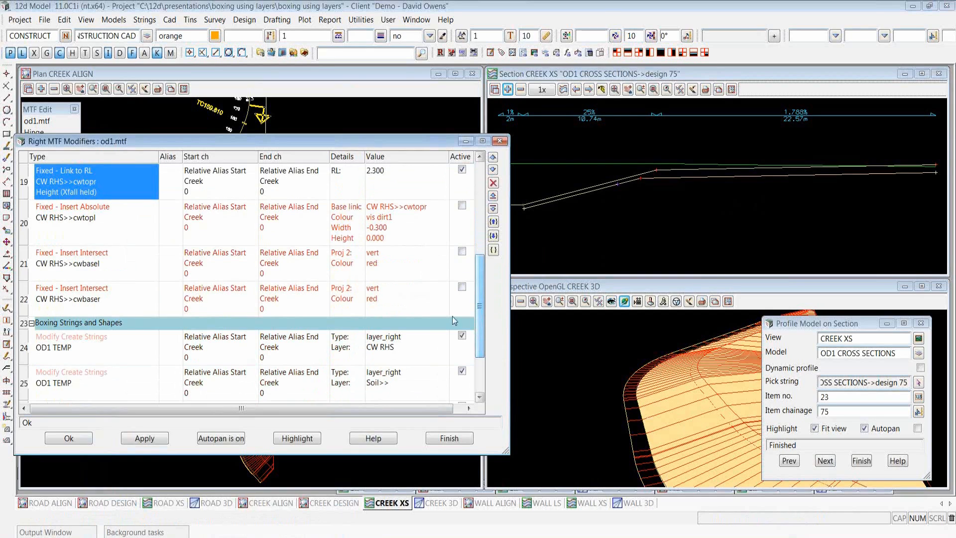
click(92, 226)
double_click(92, 225)
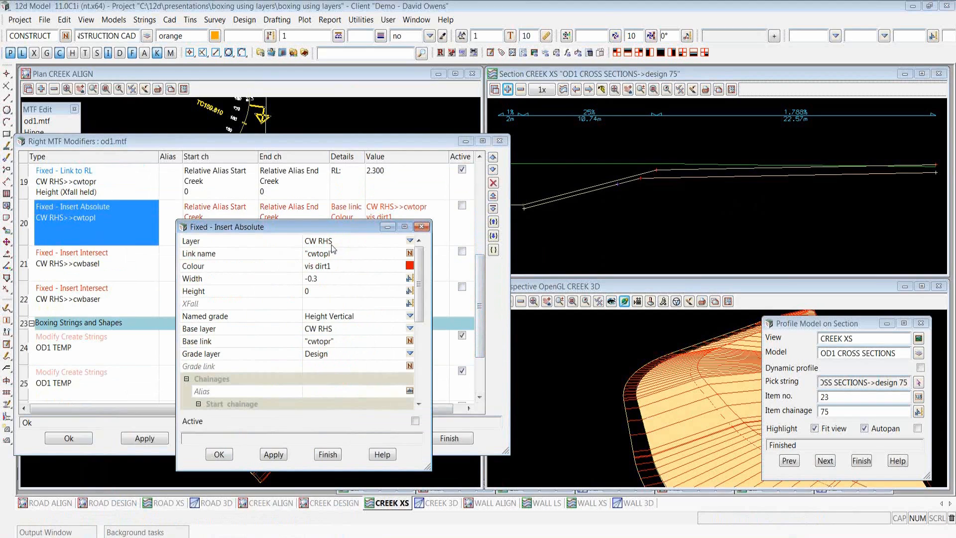
click(271, 280)
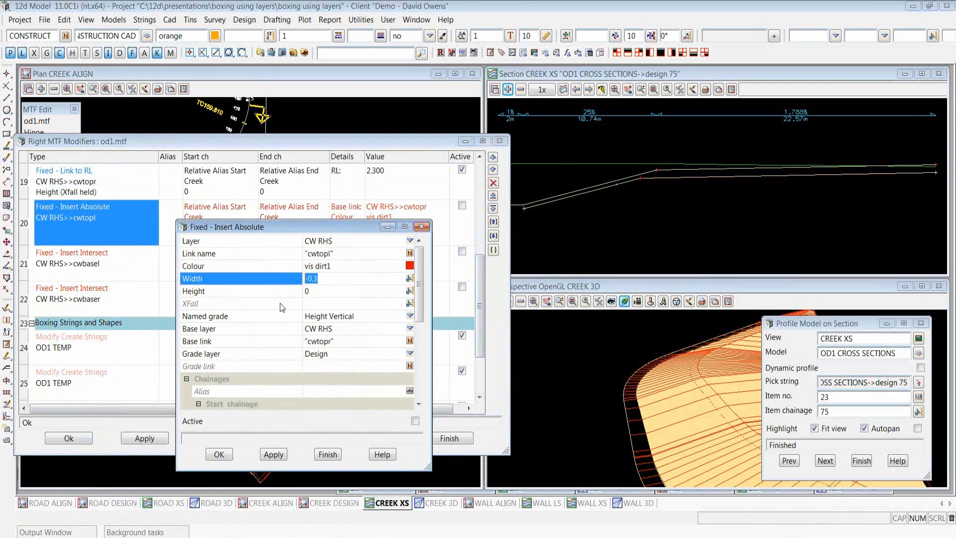
click(342, 279)
click(365, 331)
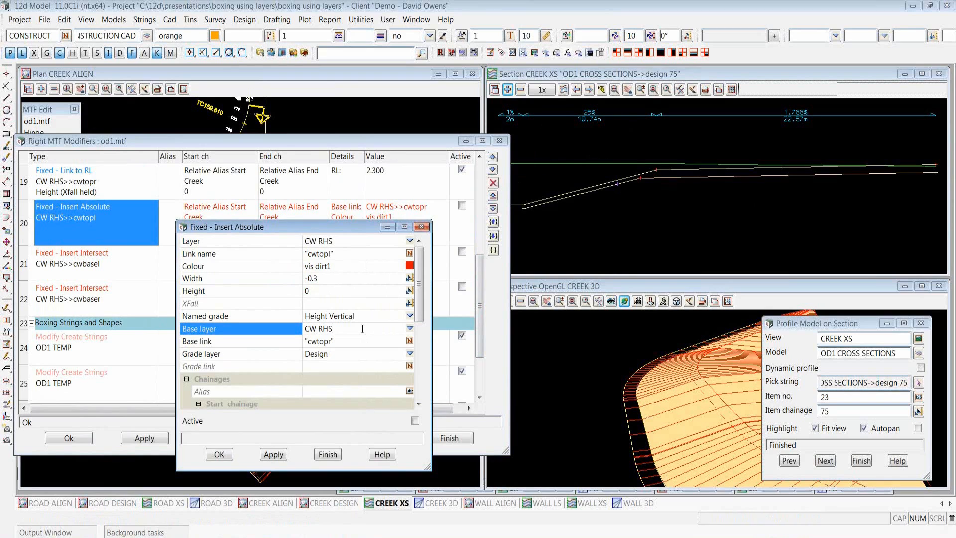
click(351, 243)
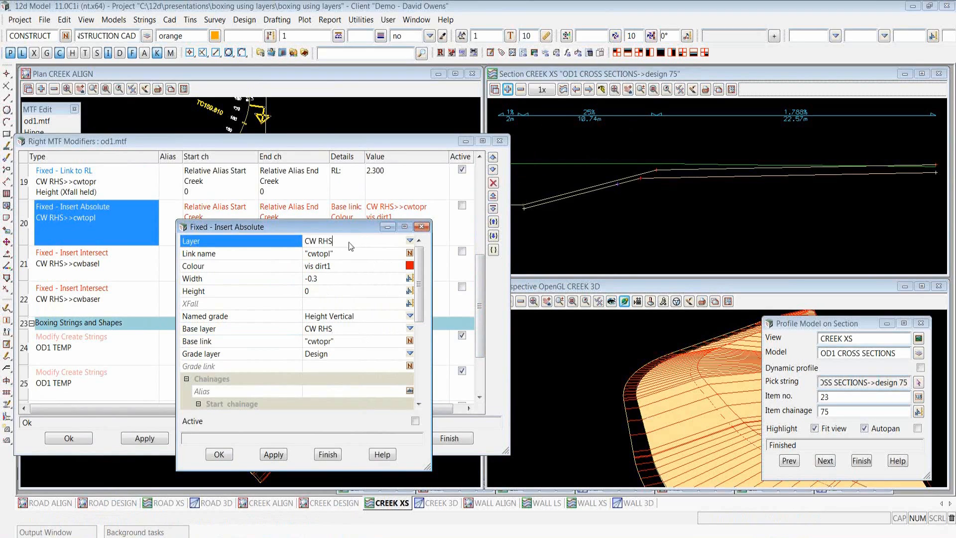
click(344, 333)
click(349, 343)
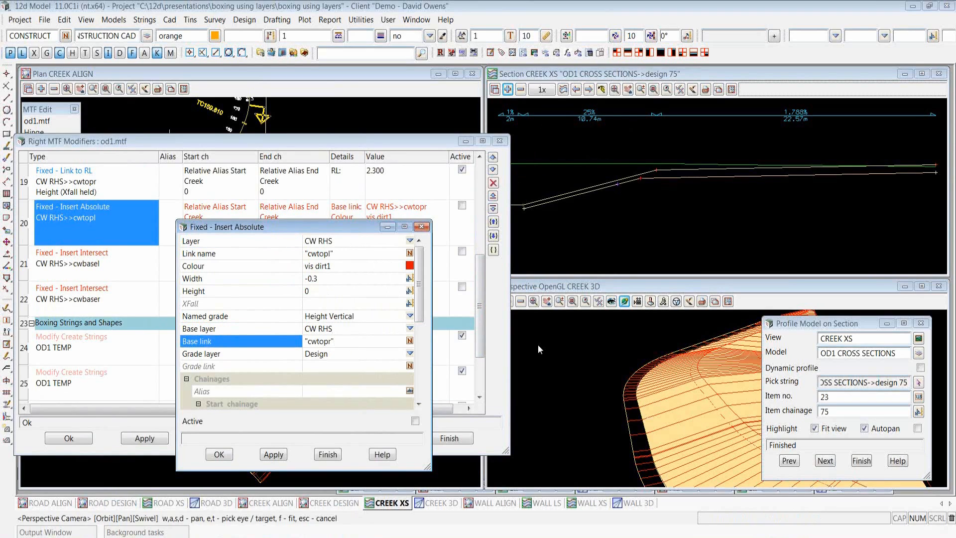
click(415, 421)
click(226, 454)
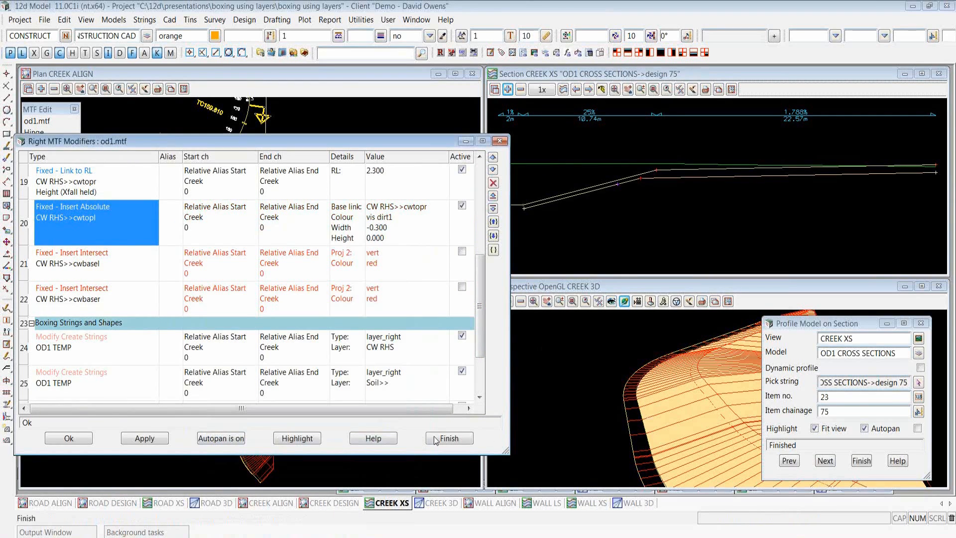
Apply the modifiers, redisplay the chainage 75 section, and inspect the top of the cut-off wall on the soil layer batter.
click(166, 438)
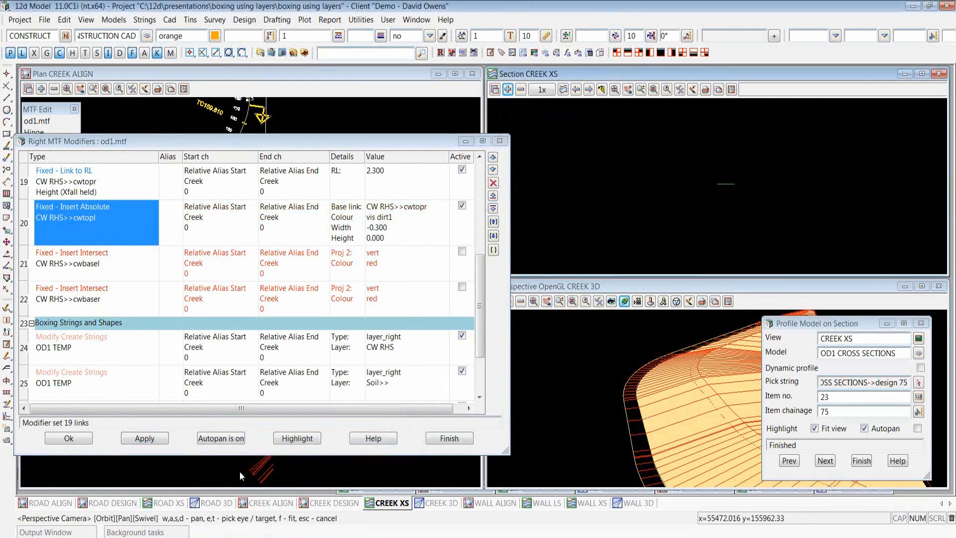
key(Return)
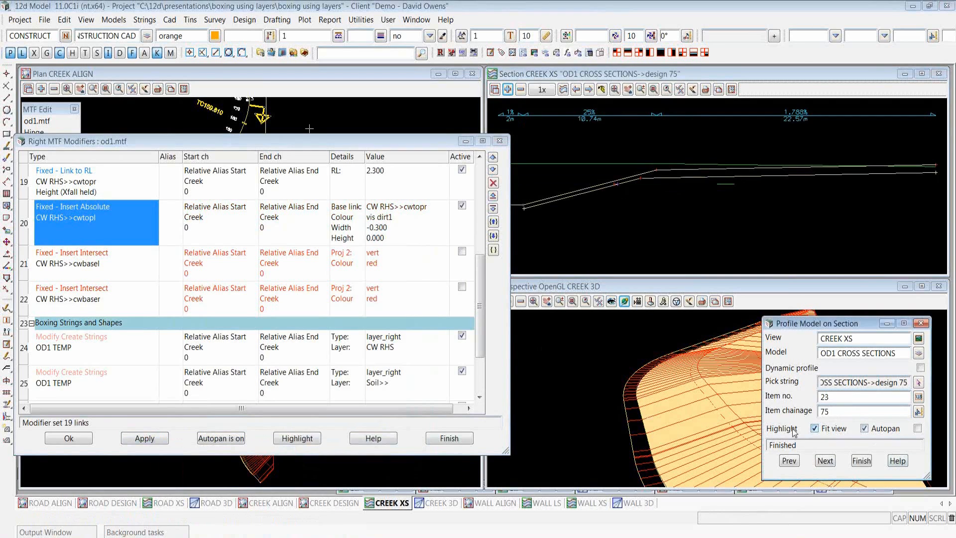
scroll(618, 201, up, 5)
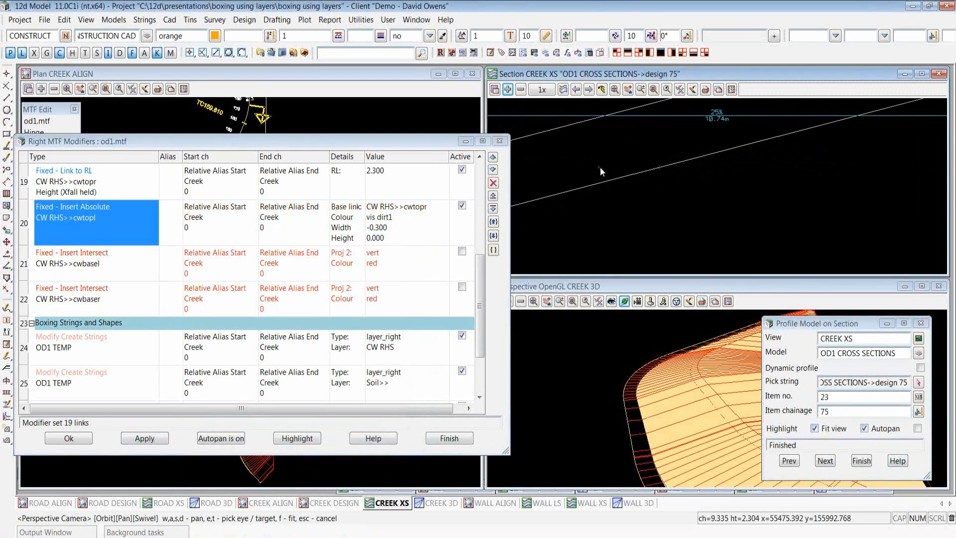
scroll(816, 151, down, 3)
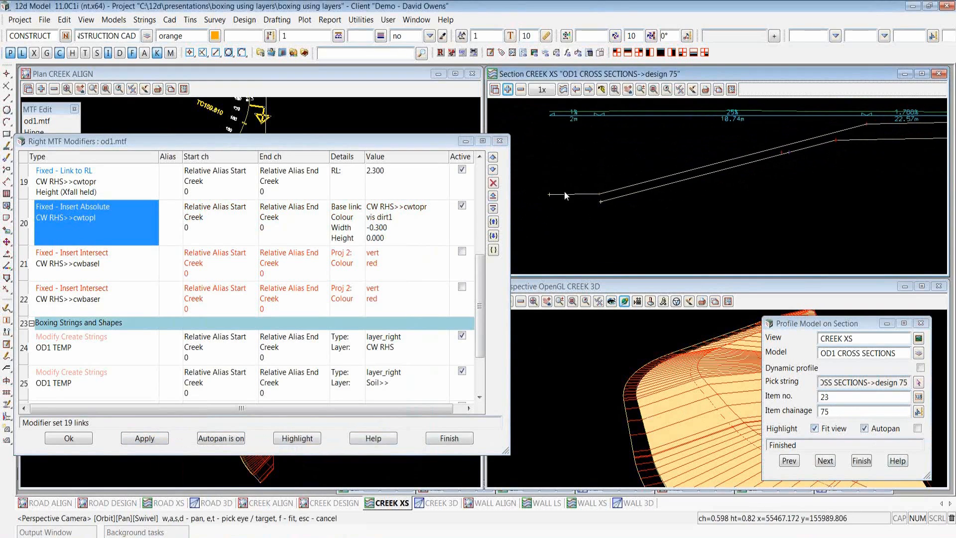
Review the link names, named grades and height difference of the CW RHS>>cwbasel Insert Intersect modifier, set it active and accept it.
double_click(71, 268)
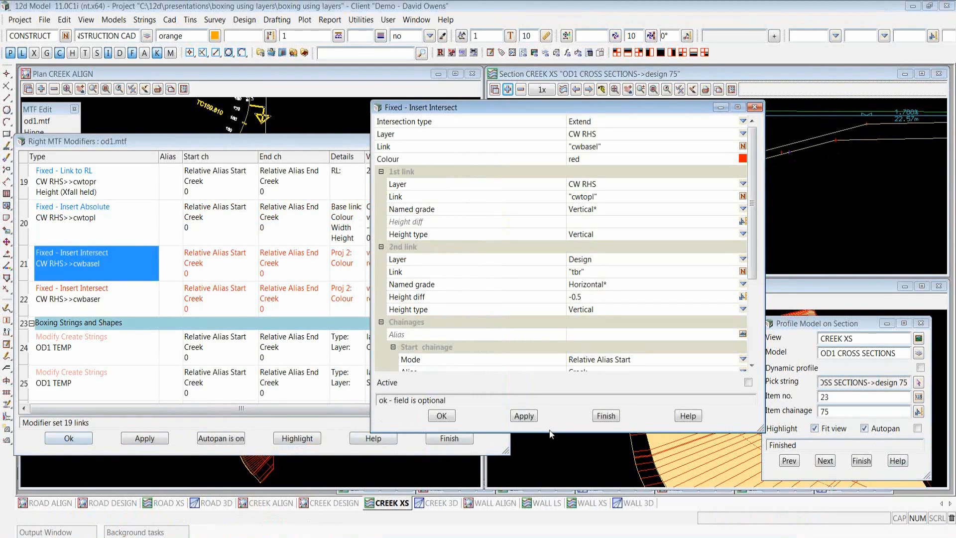
drag(548, 432, 548, 476)
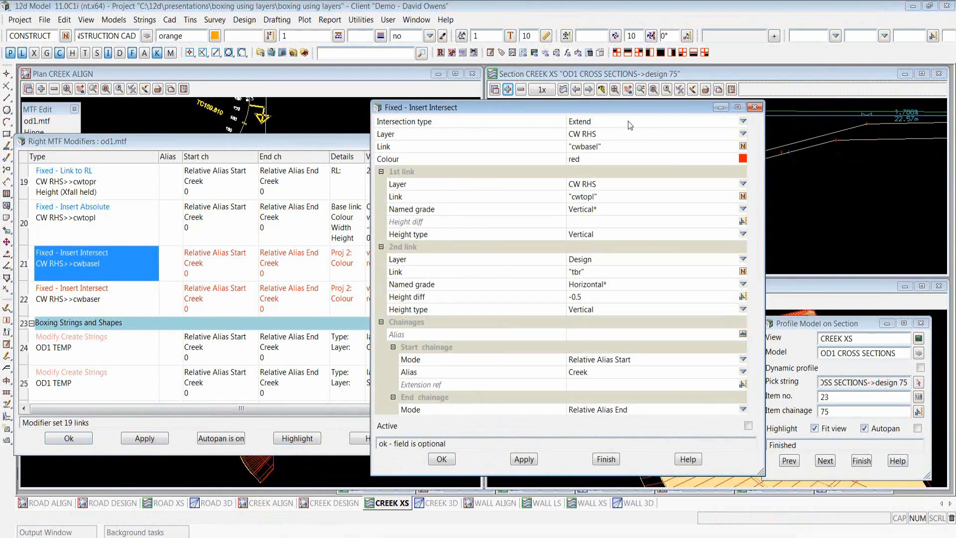
click(614, 147)
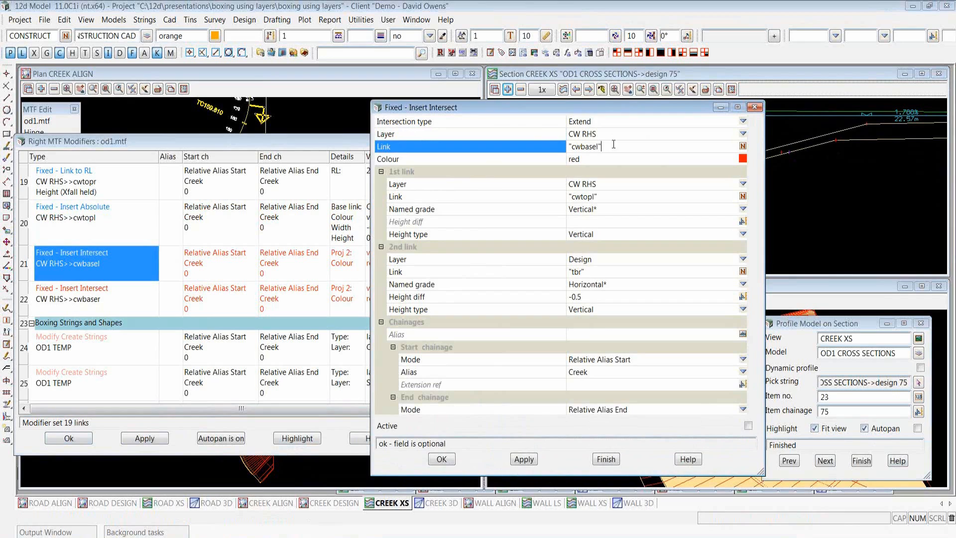
click(614, 198)
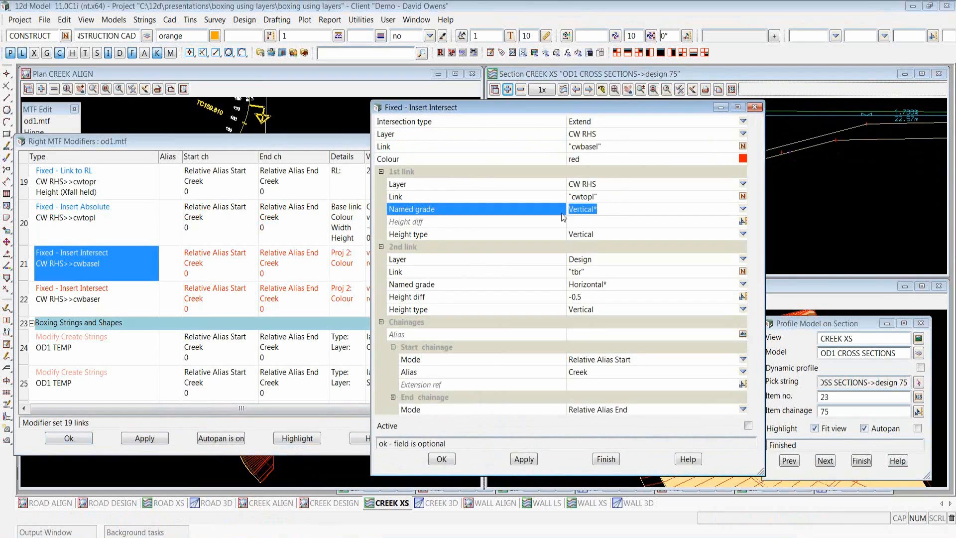
drag(598, 197, 524, 259)
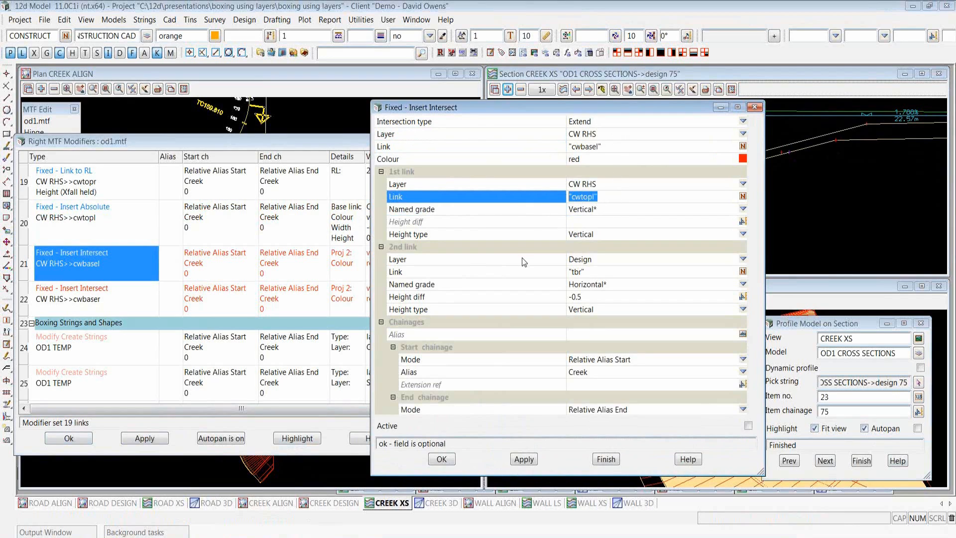
click(537, 284)
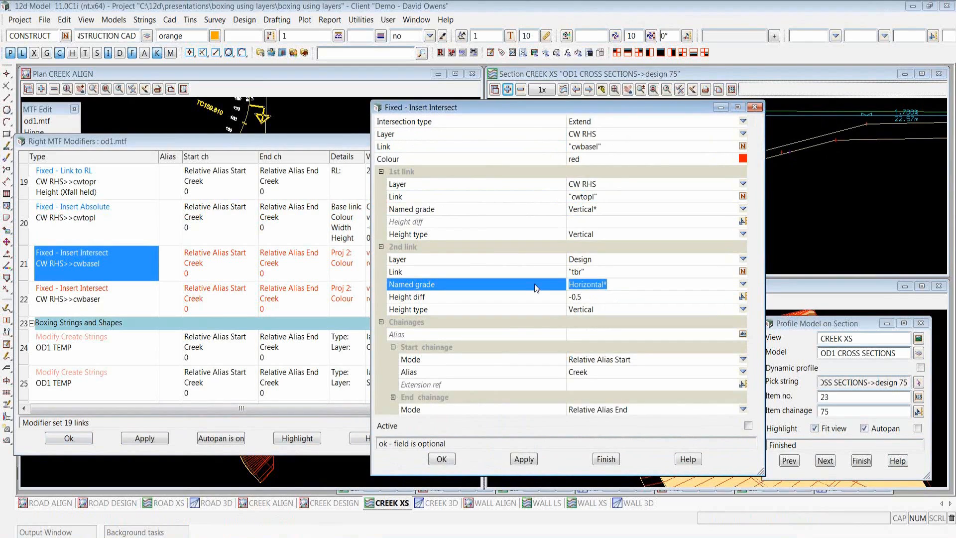
click(588, 297)
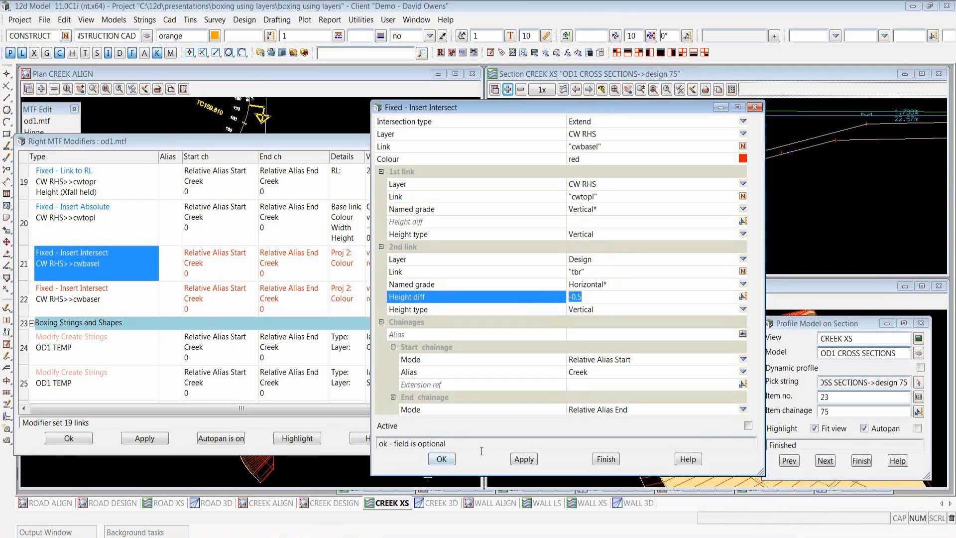
click(748, 425)
click(441, 459)
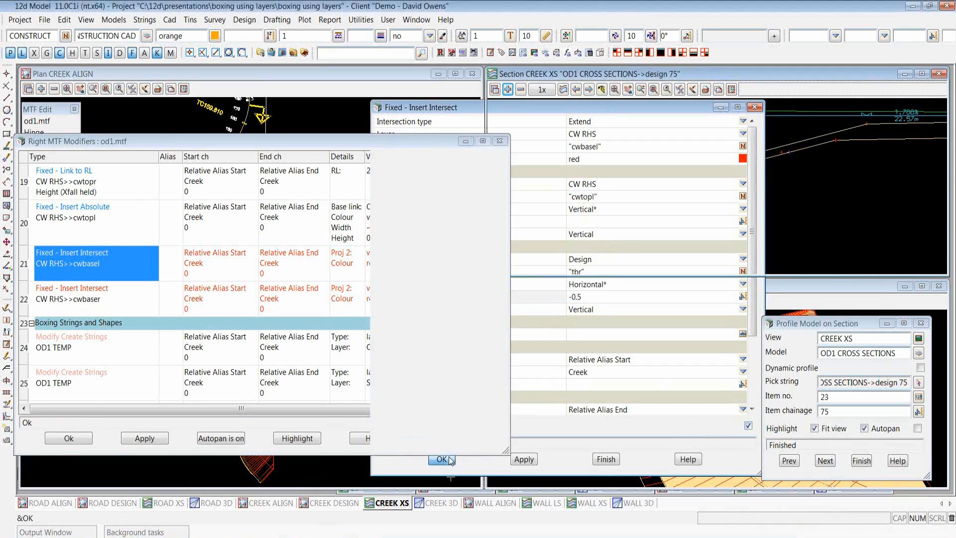
Review the links and height difference of the CW RHS>>cwbaser Insert Intersect modifier, set it active, and apply the modifiers.
double_click(109, 299)
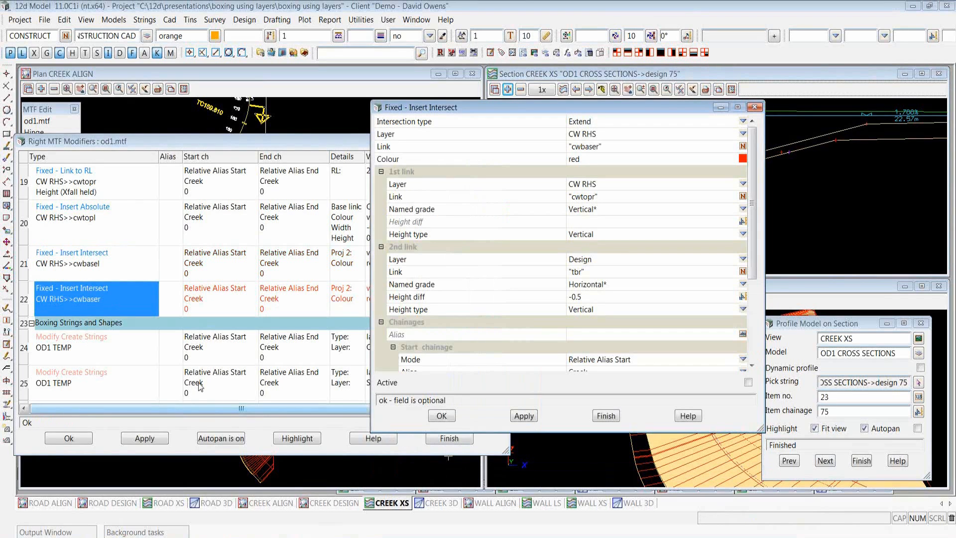
click(630, 147)
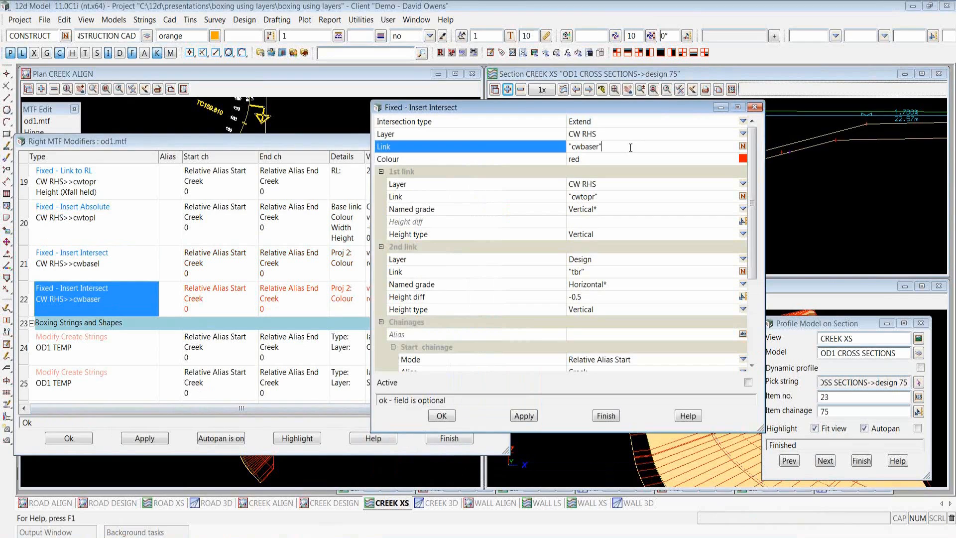
click(611, 198)
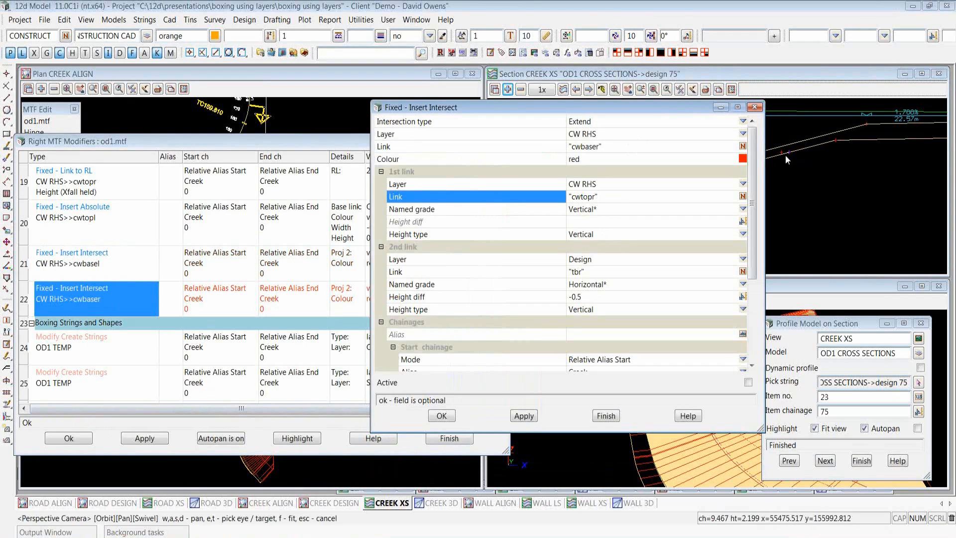
click(612, 297)
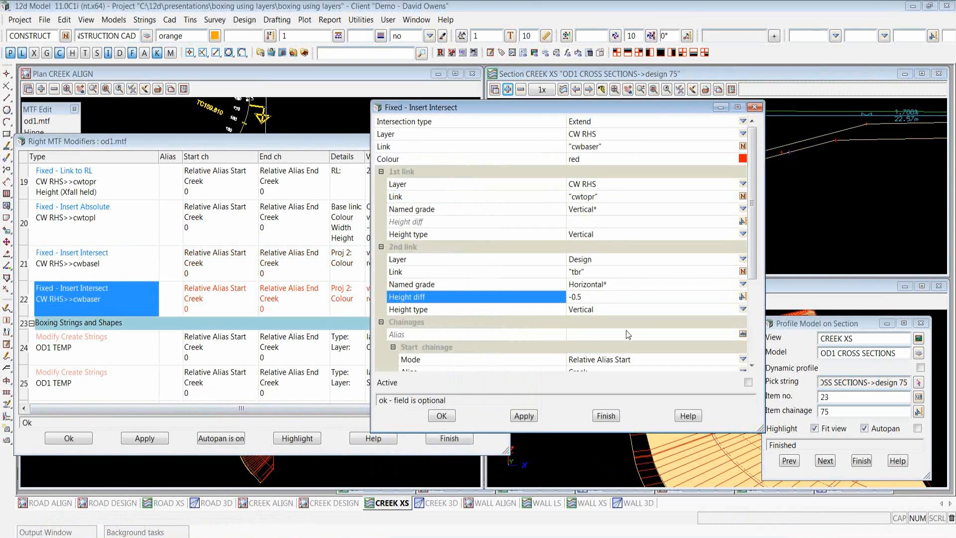
click(748, 382)
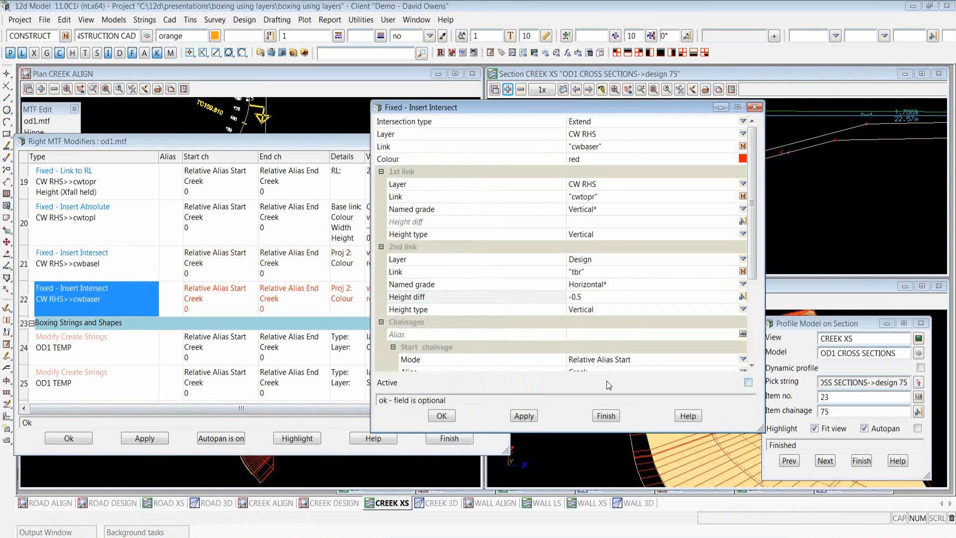
click(442, 415)
click(148, 438)
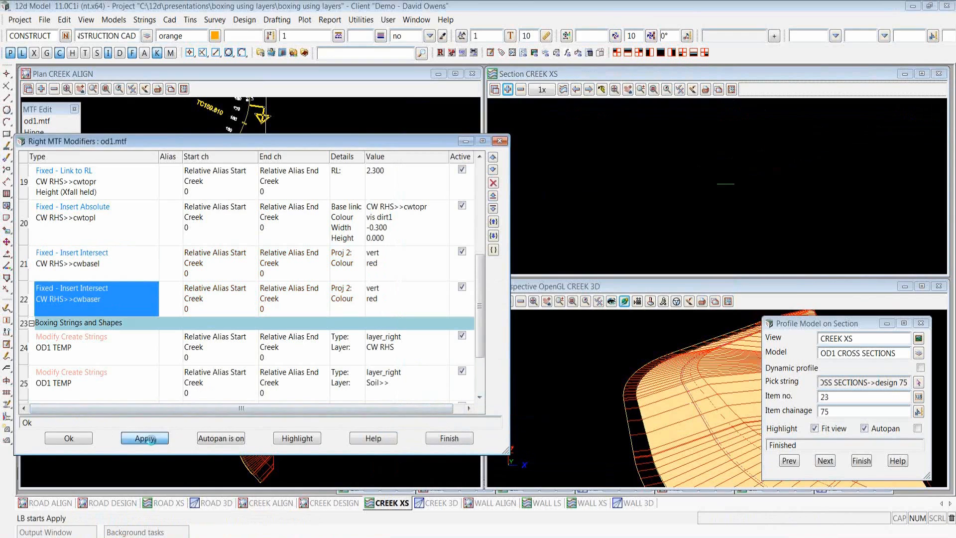
click(235, 480)
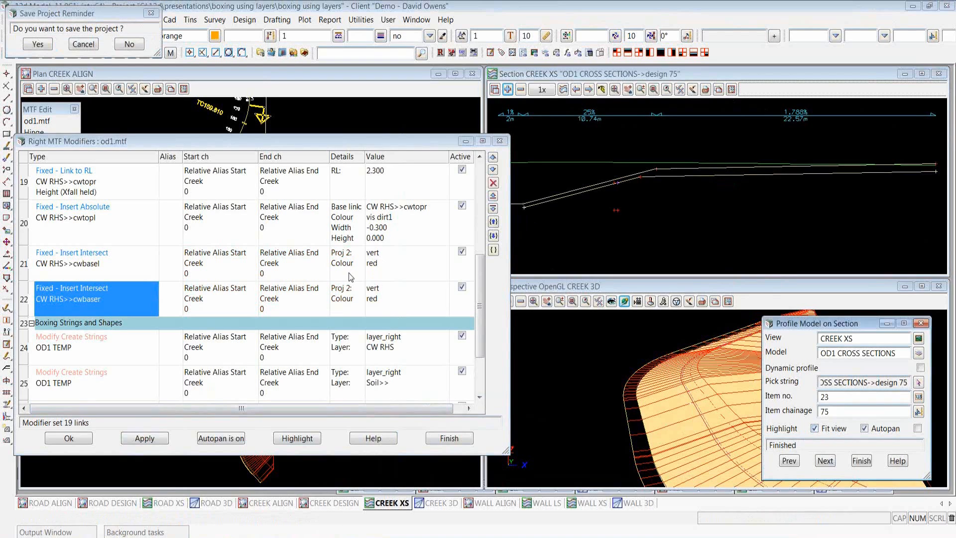
Activate the CW RHS Modify Create Shape modifier, widen its settings to review the layers and MTF points, and accept it.
scroll(454, 382, down, 1)
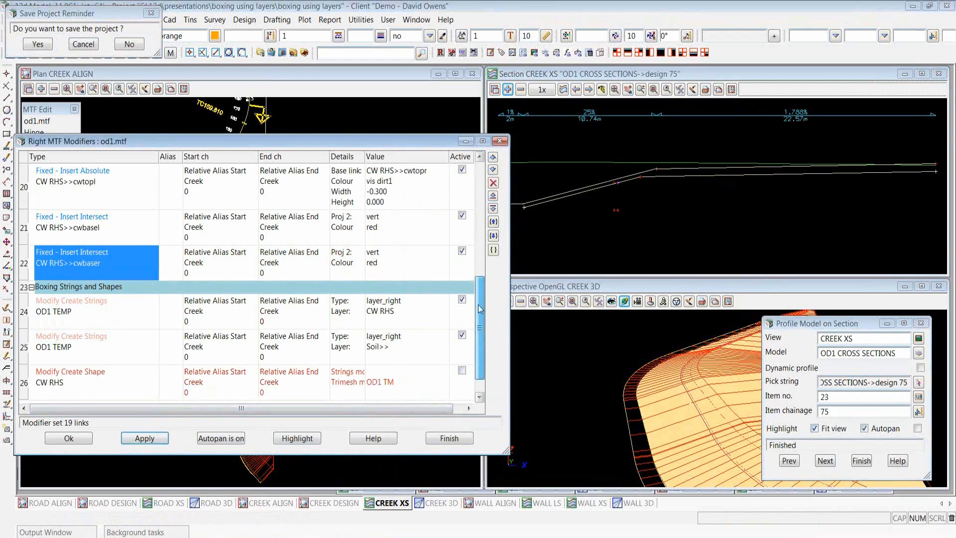
click(462, 370)
click(92, 395)
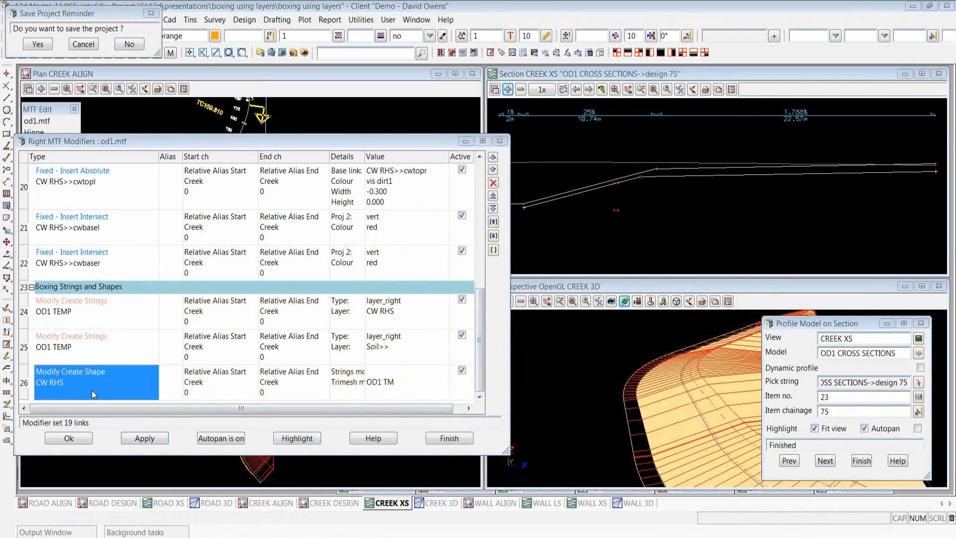
double_click(92, 394)
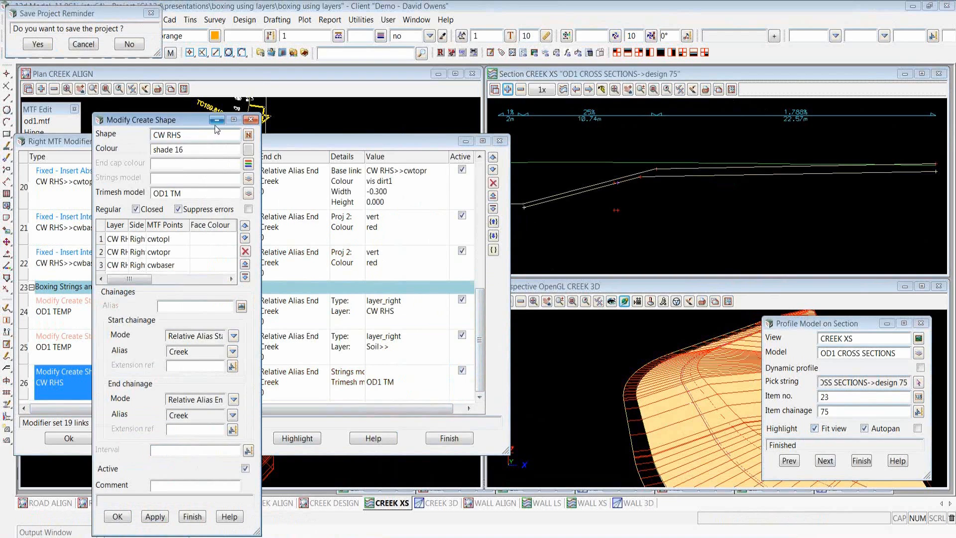
drag(261, 219, 375, 227)
drag(131, 229, 180, 227)
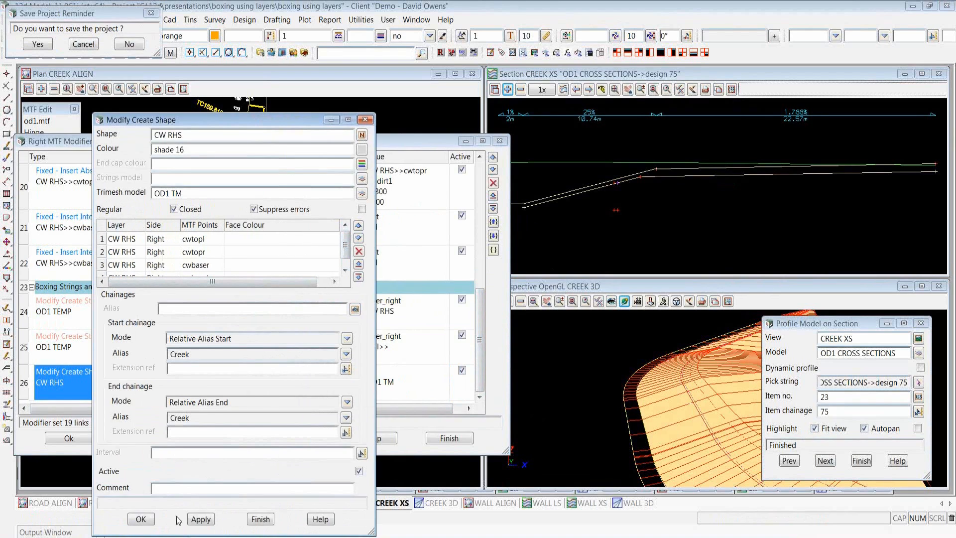
click(141, 520)
Apply the modifiers and profile the creek cross section at chainage 80 to inspect the cut-off wall shape.
click(160, 440)
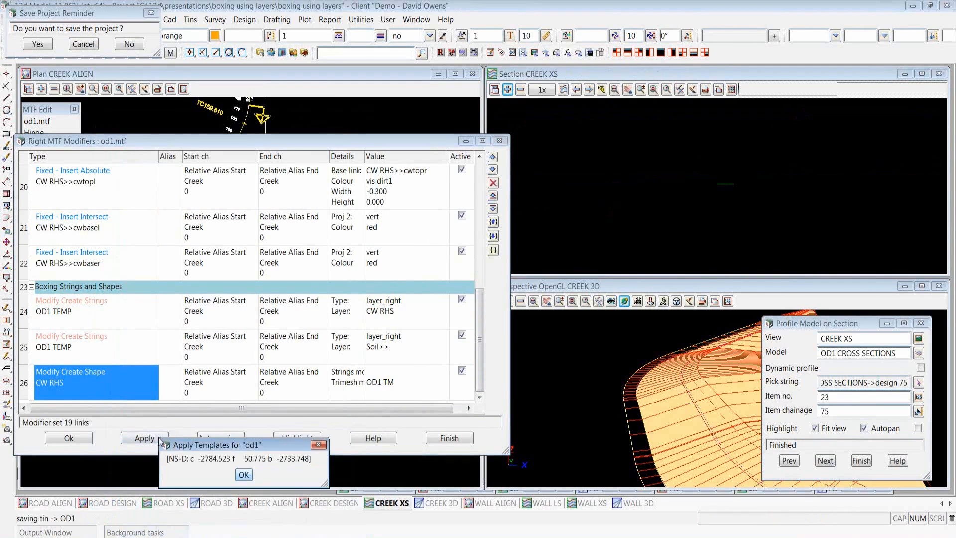
click(824, 460)
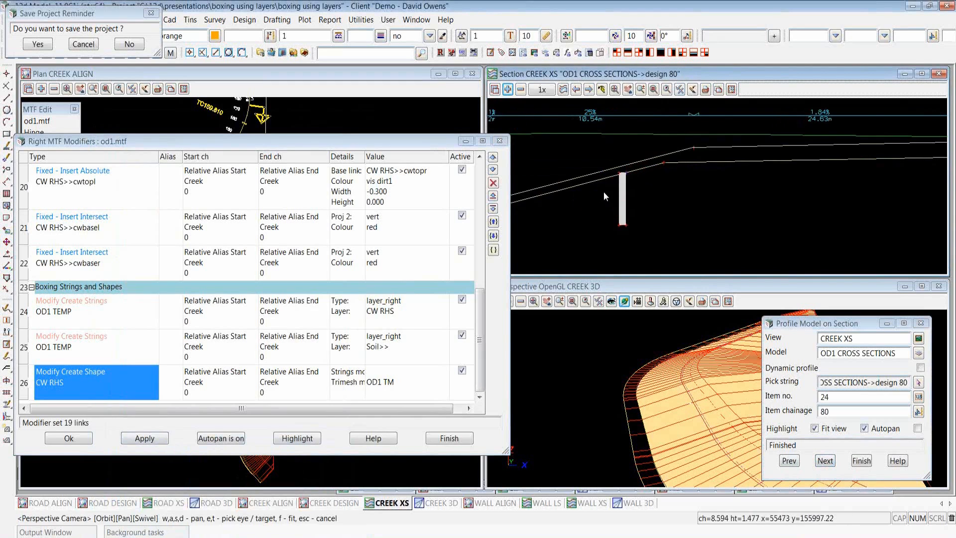
scroll(615, 198, up, 1)
Orbit and zoom the CREEK 3D view to examine the cut-off wall from below and above the creek design.
click(632, 334)
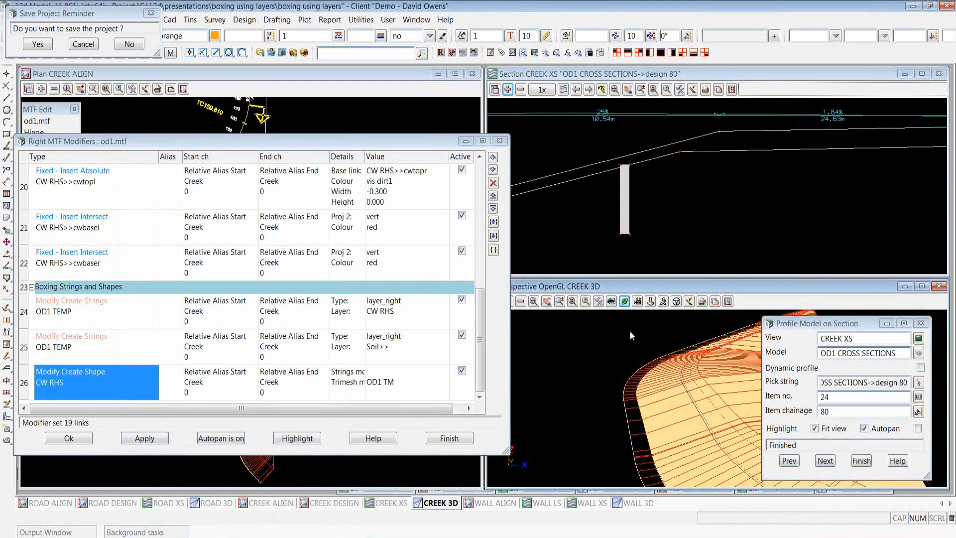
click(622, 303)
drag(671, 406, 581, 343)
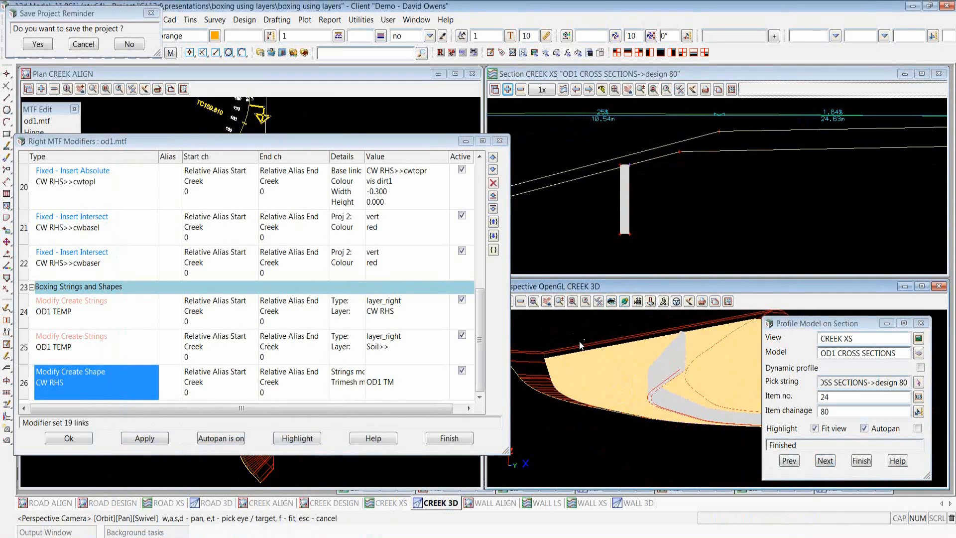
drag(617, 355, 694, 435)
scroll(689, 435, down, 4)
scroll(692, 399, up, 6)
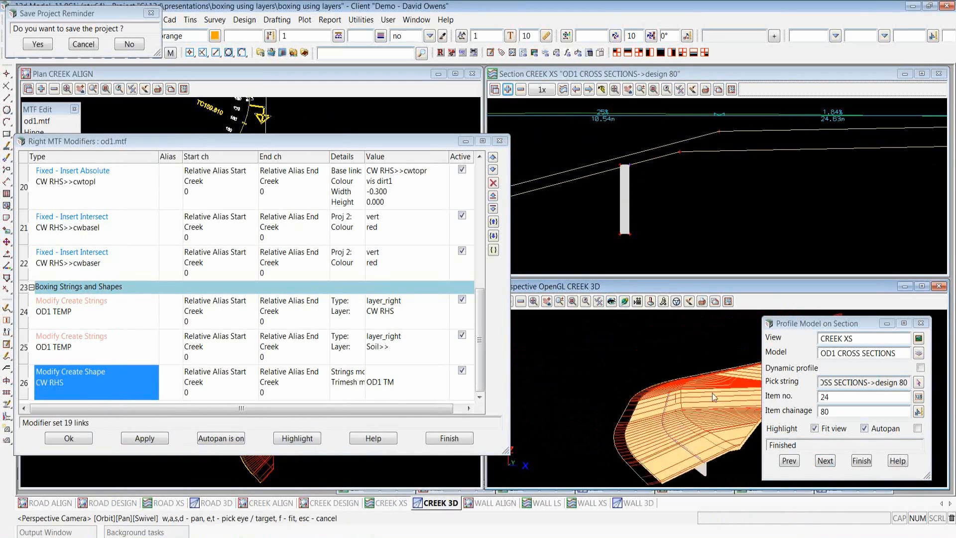
mouse_move(709, 400)
mouse_down()
mouse_move(699, 466)
mouse_move(711, 464)
mouse_move(694, 394)
mouse_up()
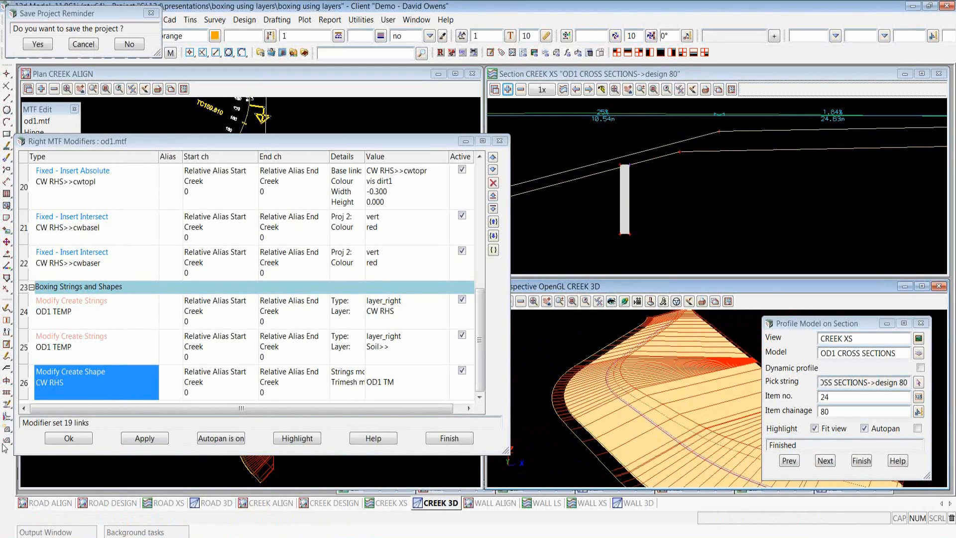
Accept the right-side modifiers, save the project, and save and finish editing od1.mtf.
click(82, 439)
click(44, 43)
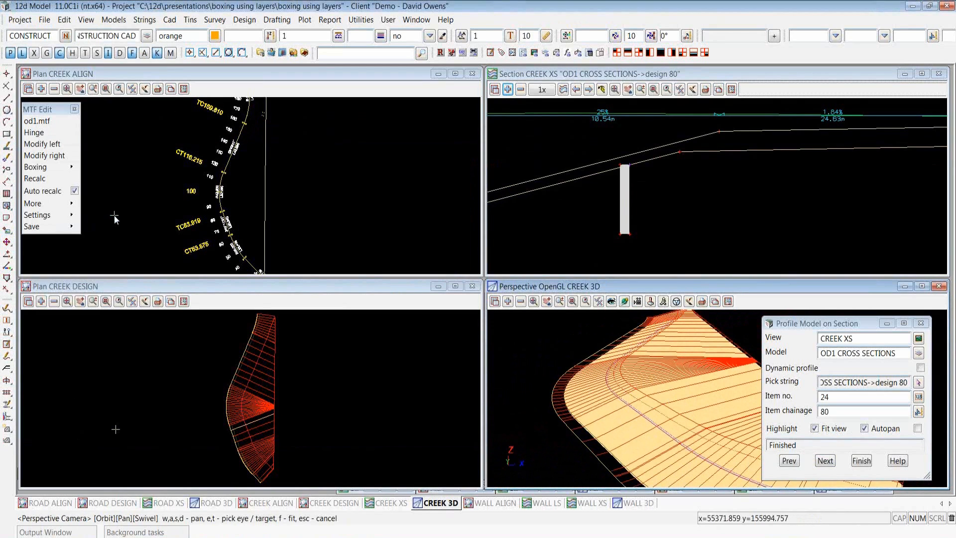
click(60, 226)
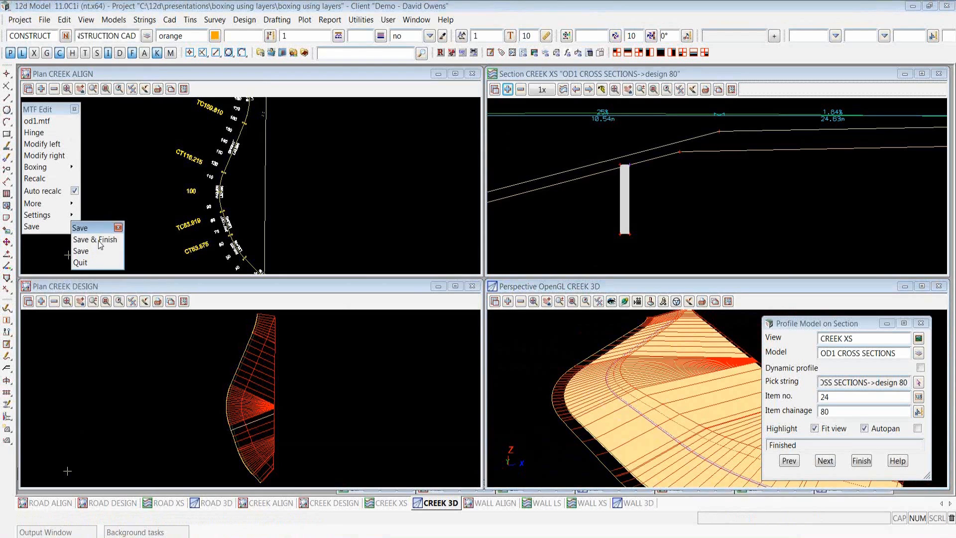
click(95, 239)
click(401, 314)
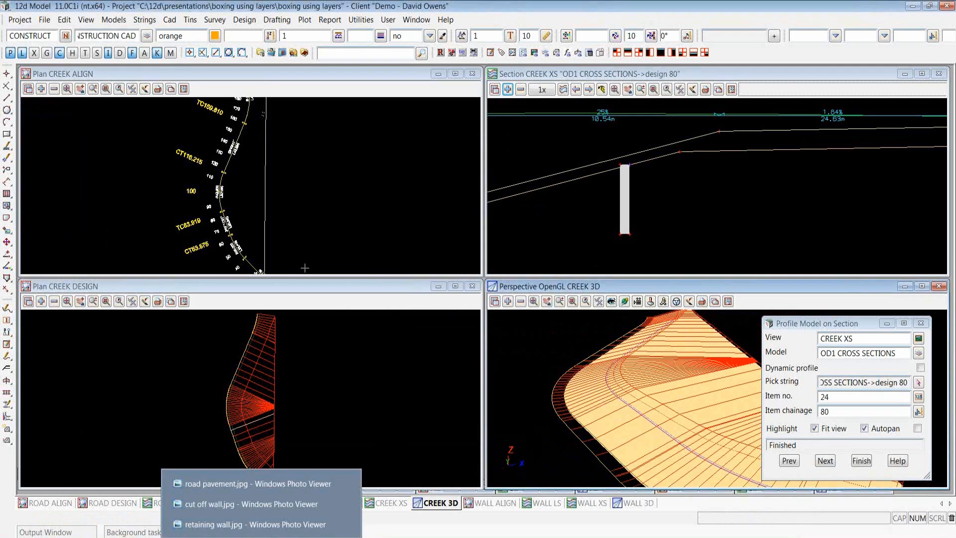
Switch to Windows Photo Viewer to examine the wall section in retaining wall.jpg, and return to 12d Model.
click(249, 524)
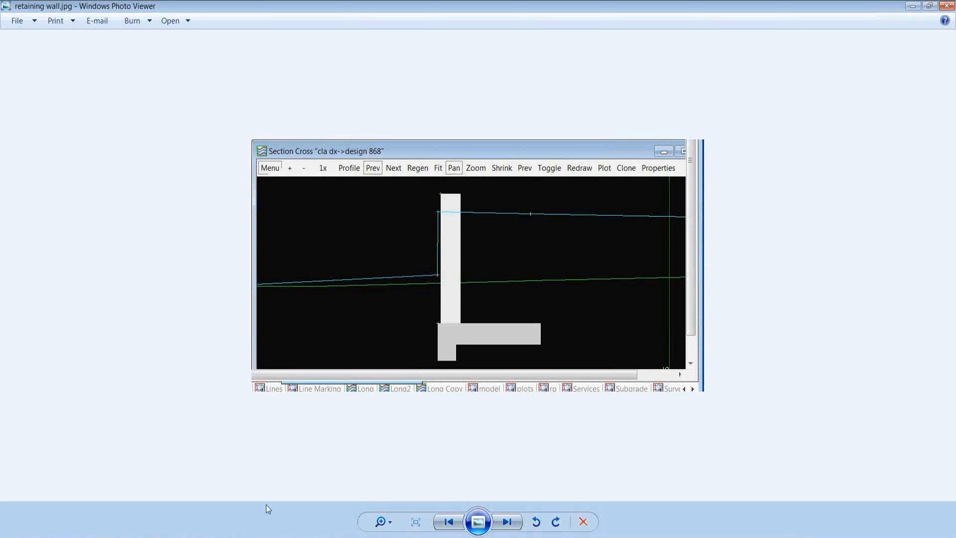
click(214, 537)
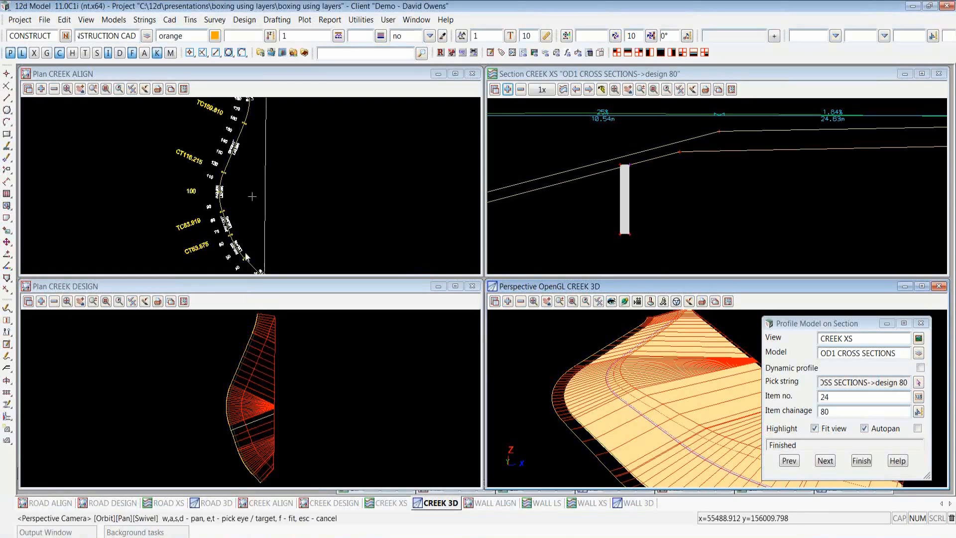
Minimise the four creek views and restore the WALL ALIGN, WALL LS, WALL XS and WALL 3D views.
click(439, 74)
click(440, 74)
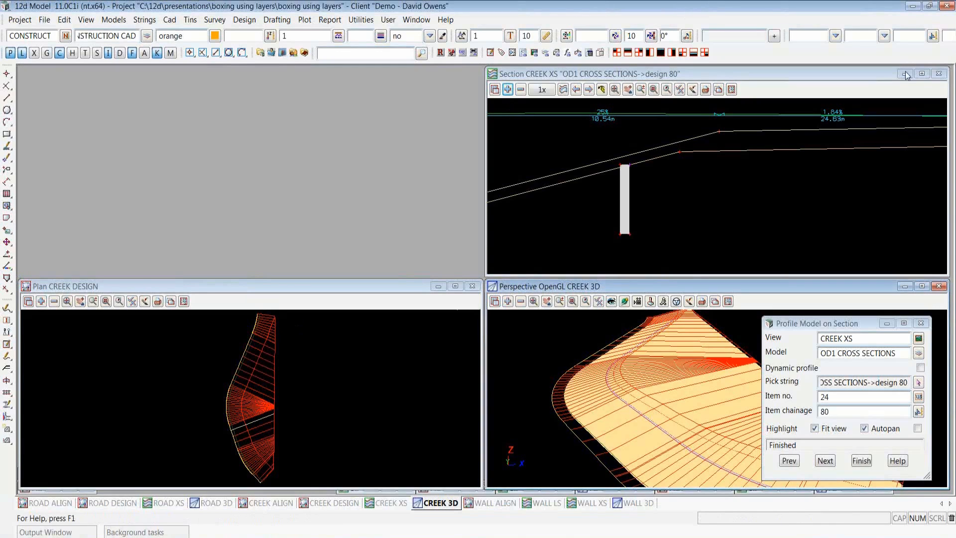
click(904, 74)
click(905, 287)
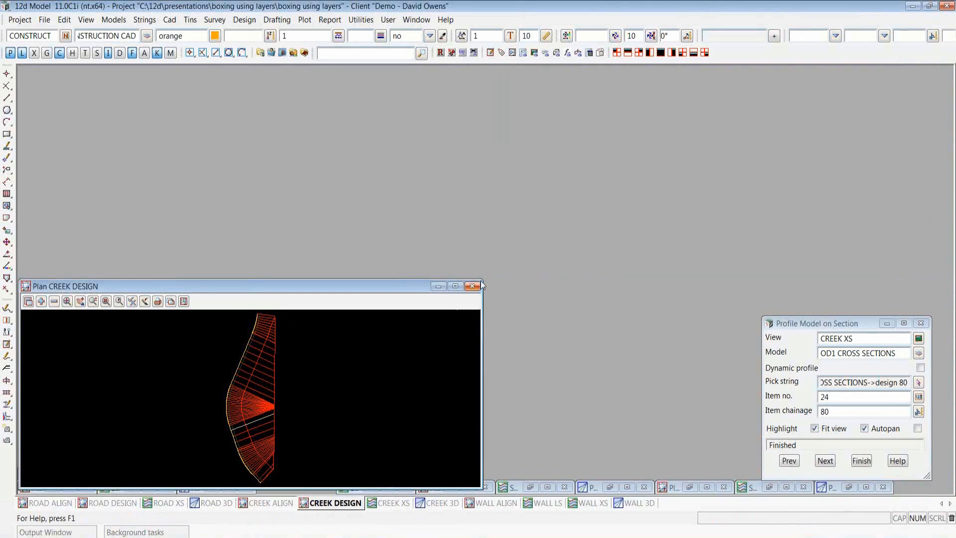
click(439, 286)
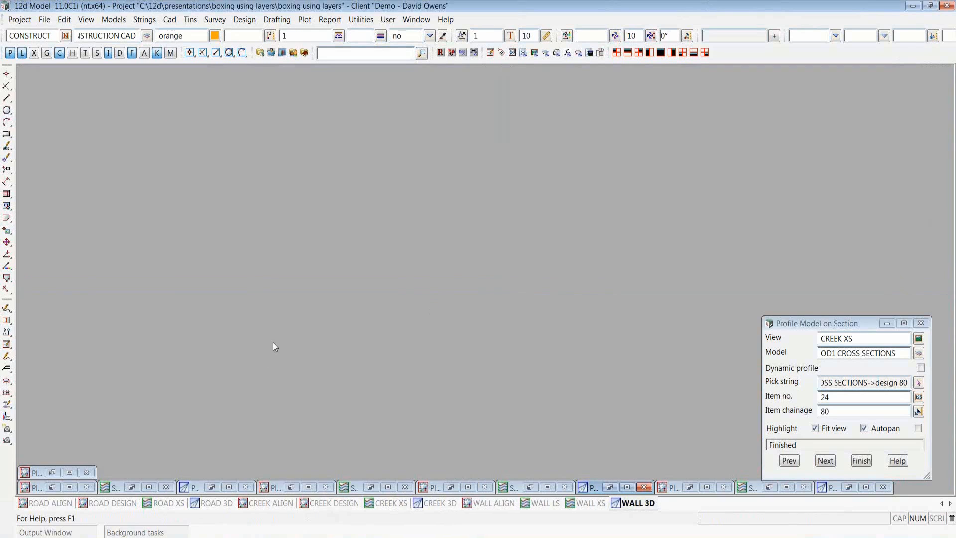
click(488, 504)
click(545, 503)
click(592, 503)
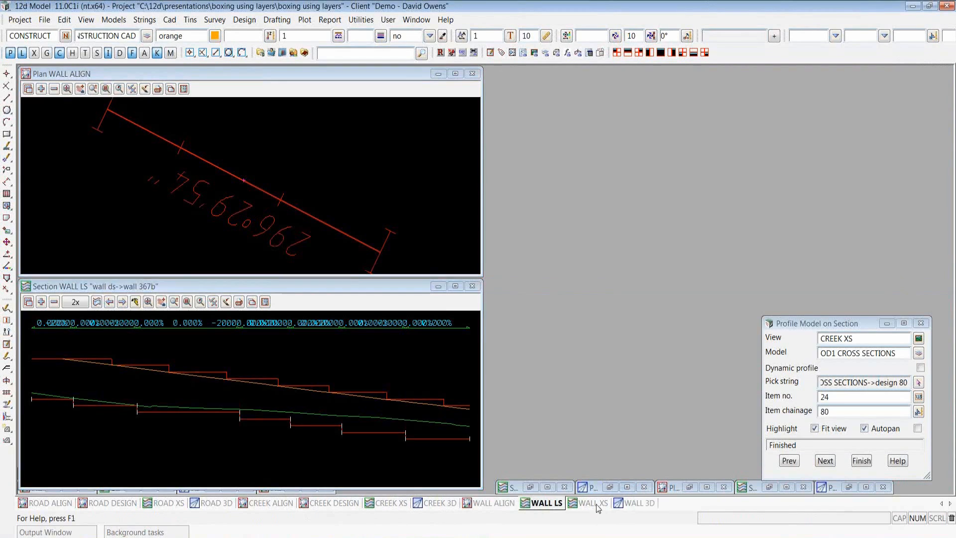
click(631, 502)
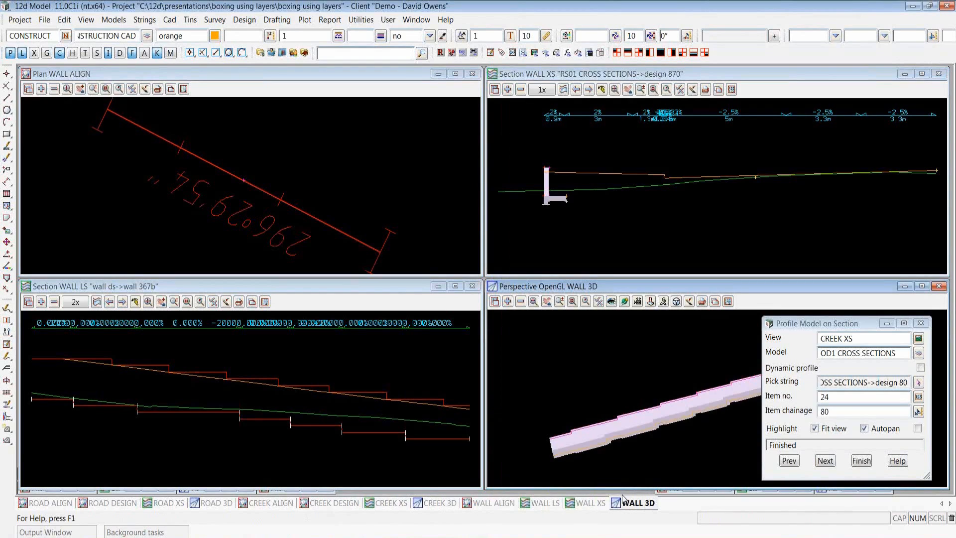
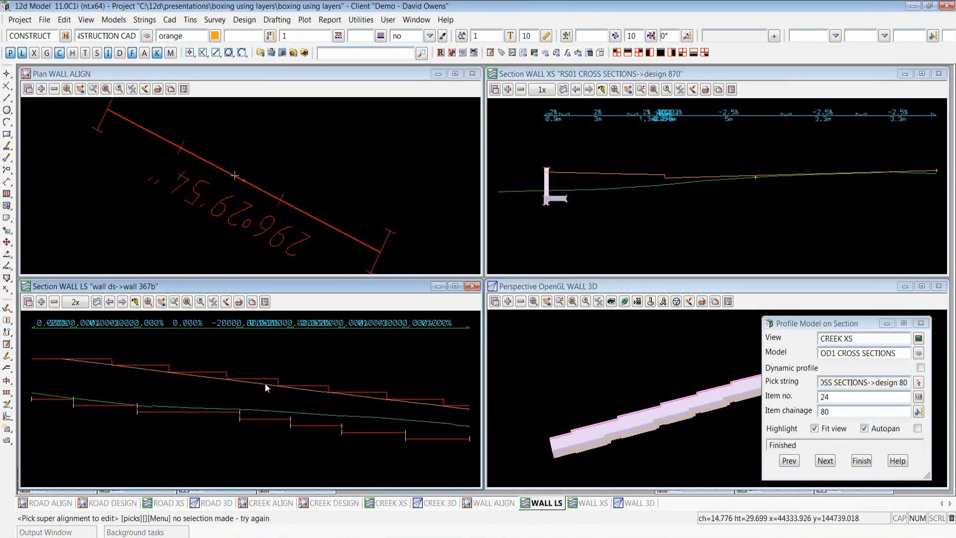
Select the wall 367t super alignment in the WALL ALIGN plan for editing and review the geometry of its horizontal fixed line.
click(278, 209)
middle_click(278, 210)
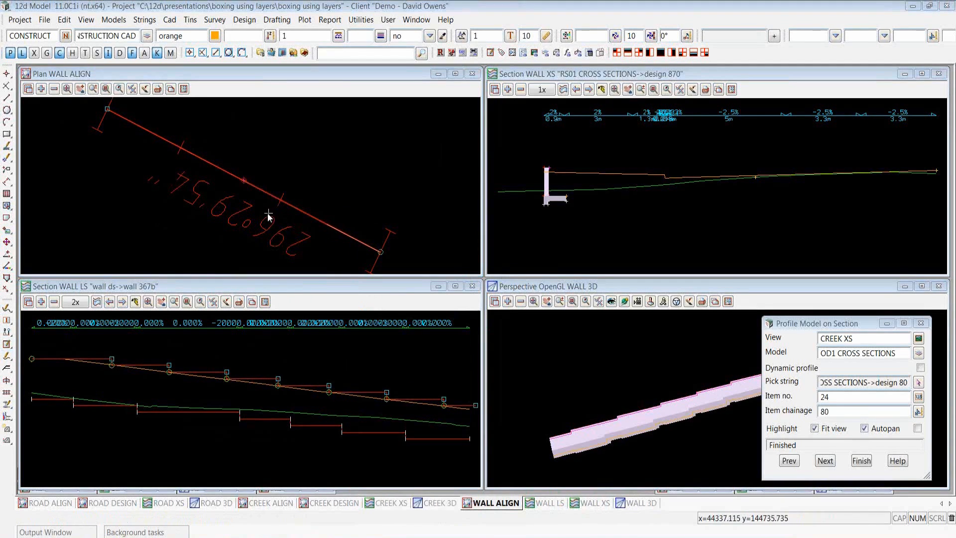
click(56, 36)
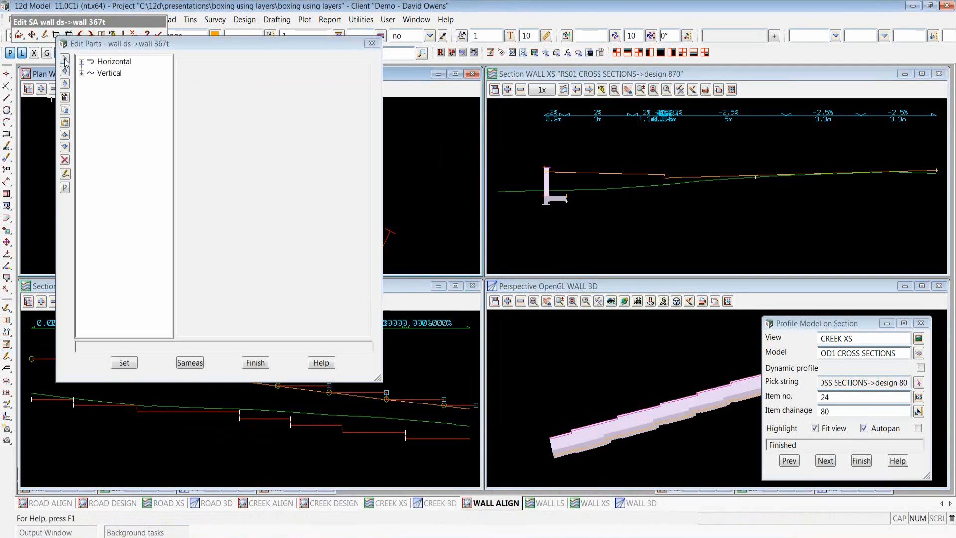
click(81, 62)
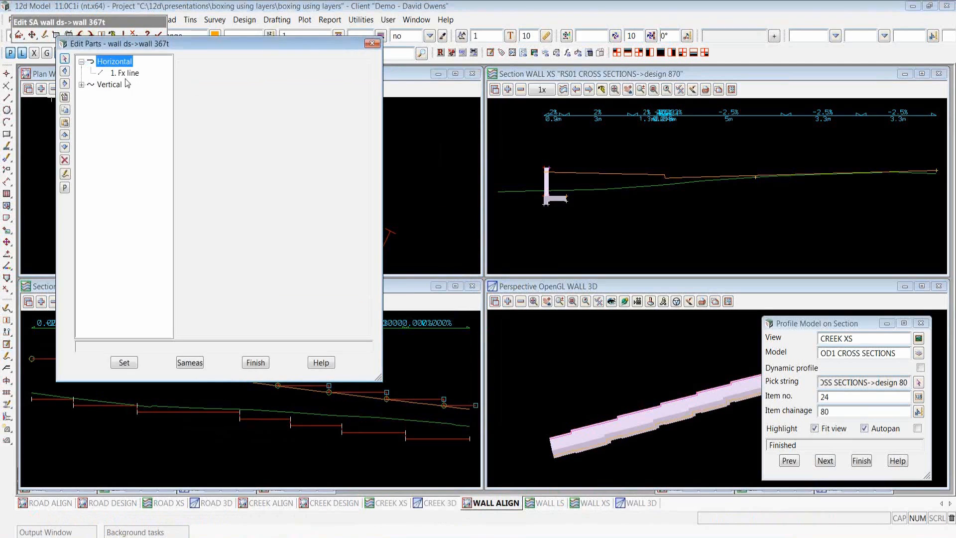
click(126, 73)
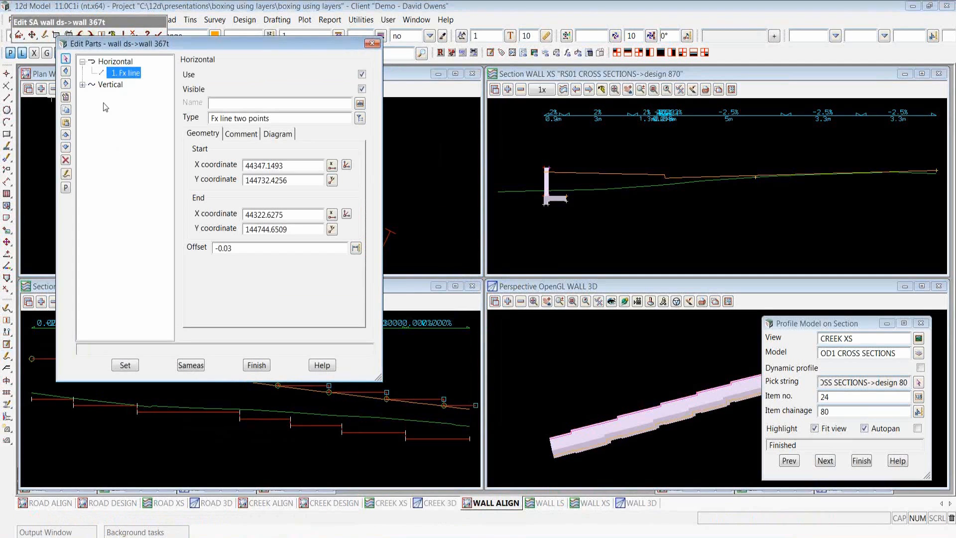
Examine the chainage, height, grade and relative end of wall 367t's vertical fixed lines 1, 3, 5 and 7.
click(83, 84)
click(125, 96)
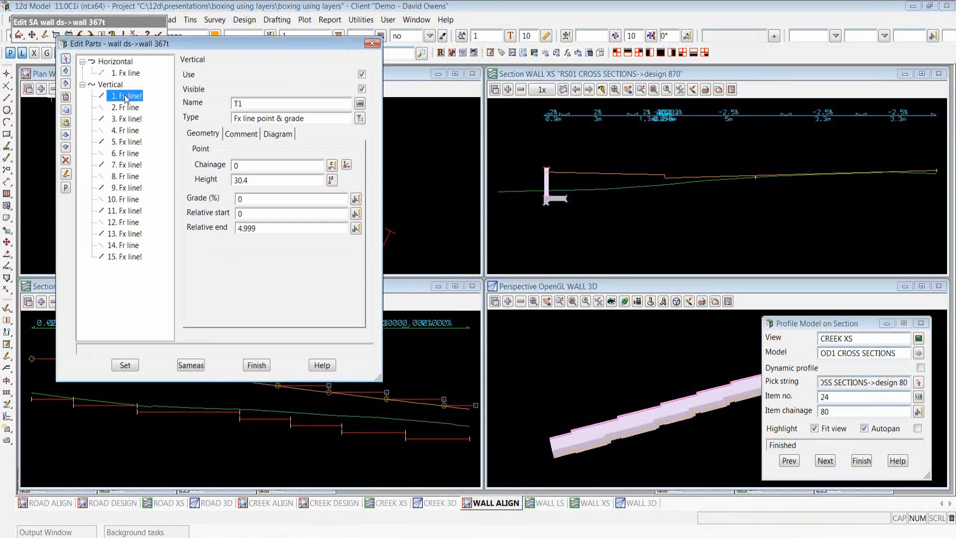
click(129, 120)
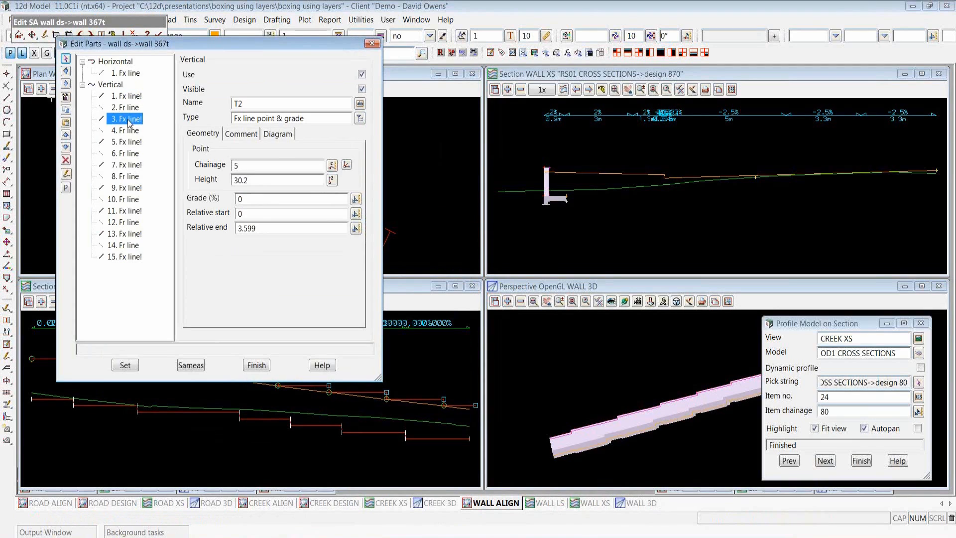
click(136, 143)
click(135, 167)
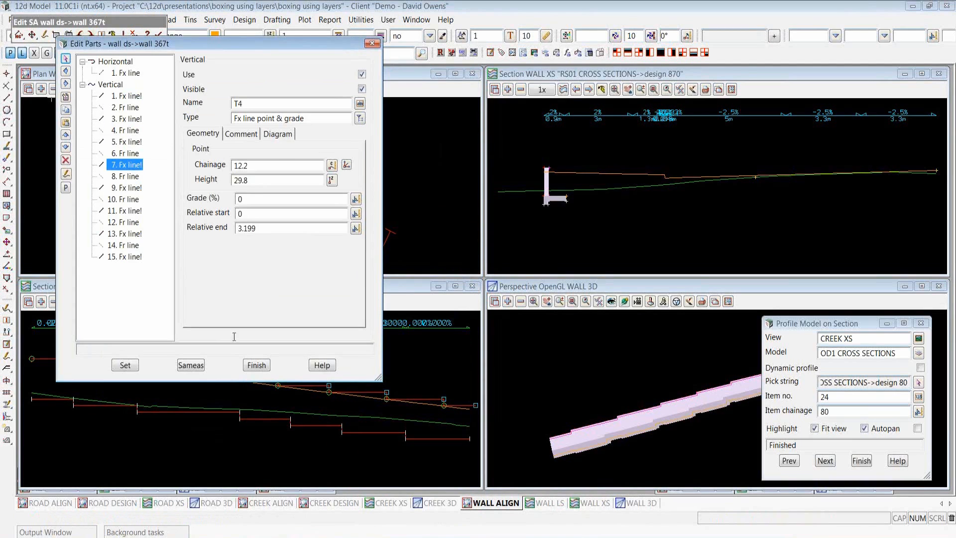
Close wall 367t's parts and select the wall 367b super alignment in the WALL LS section for editing.
click(256, 365)
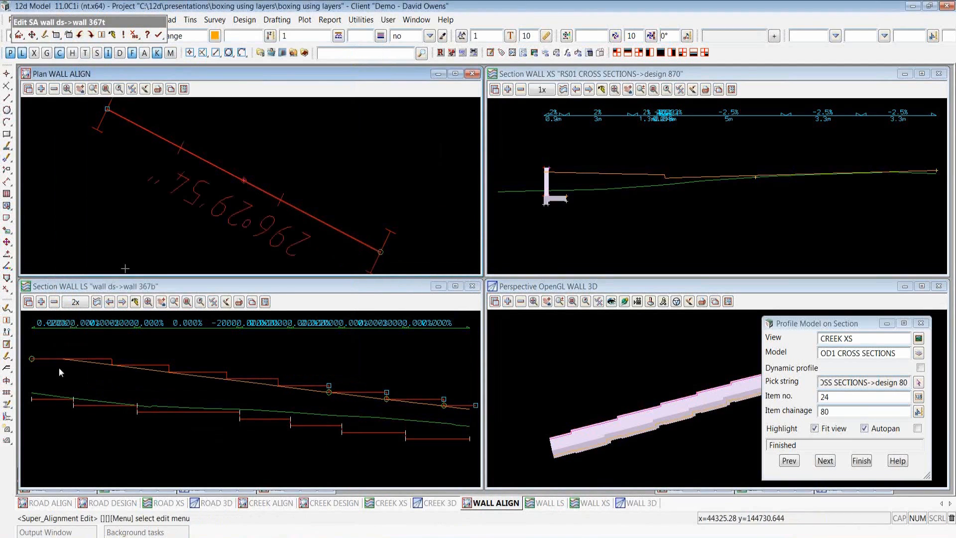
click(96, 407)
click(96, 407)
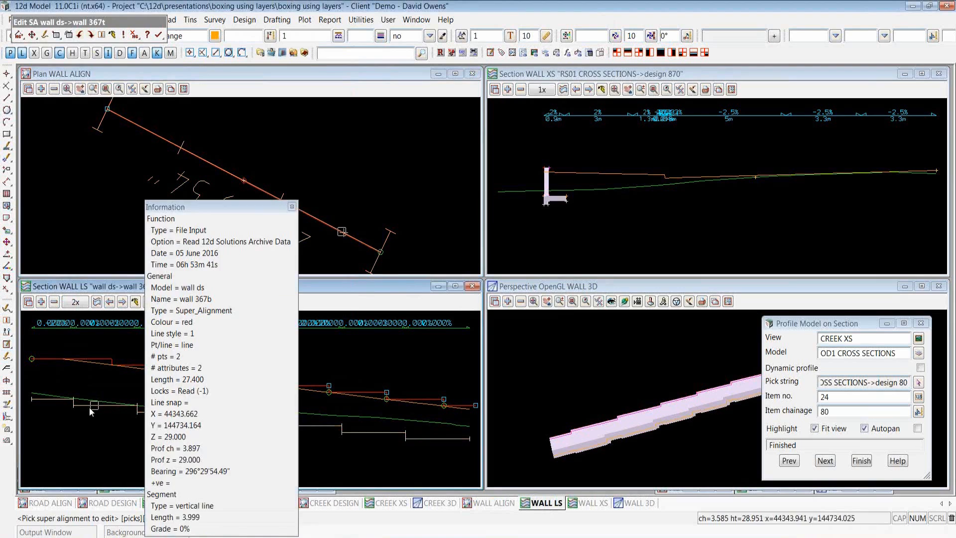
middle_click(91, 408)
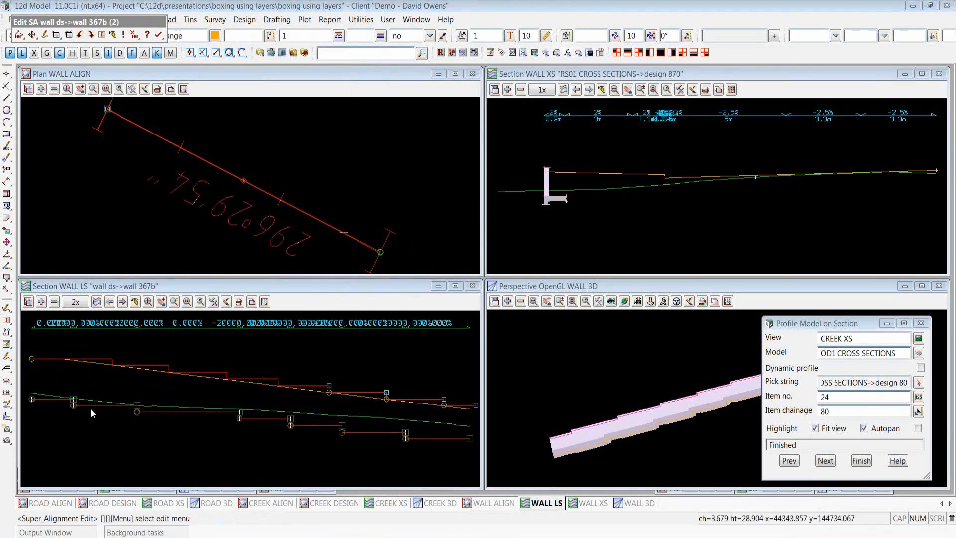
Examine the geometry of wall 367b's vertical fixed lines 3, 5, 7 and 9, and finish editing both wall strings.
click(55, 35)
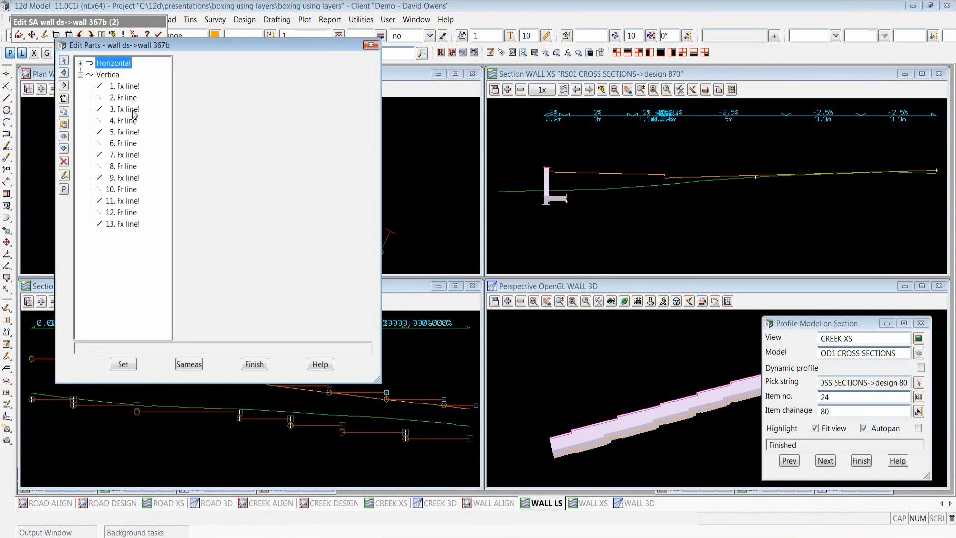
click(132, 110)
click(132, 132)
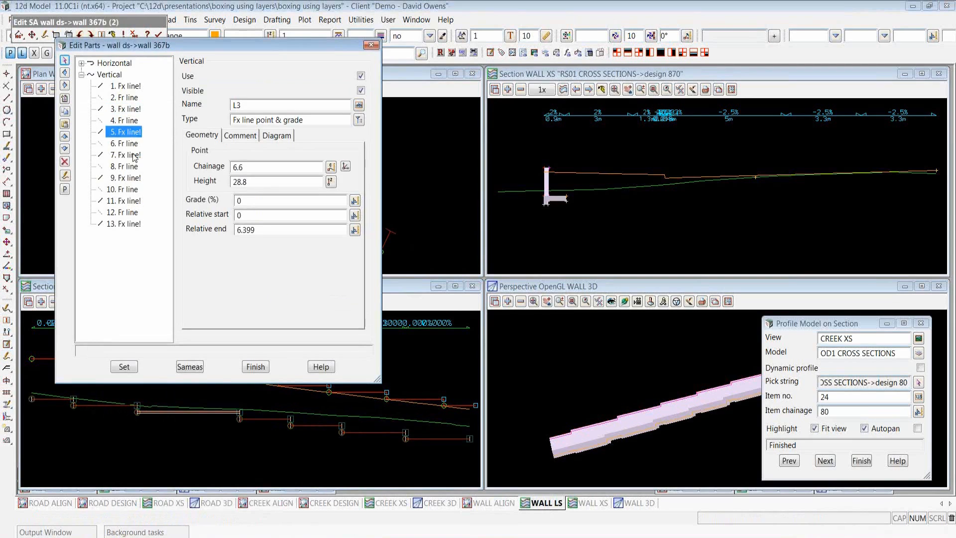
click(133, 156)
click(133, 179)
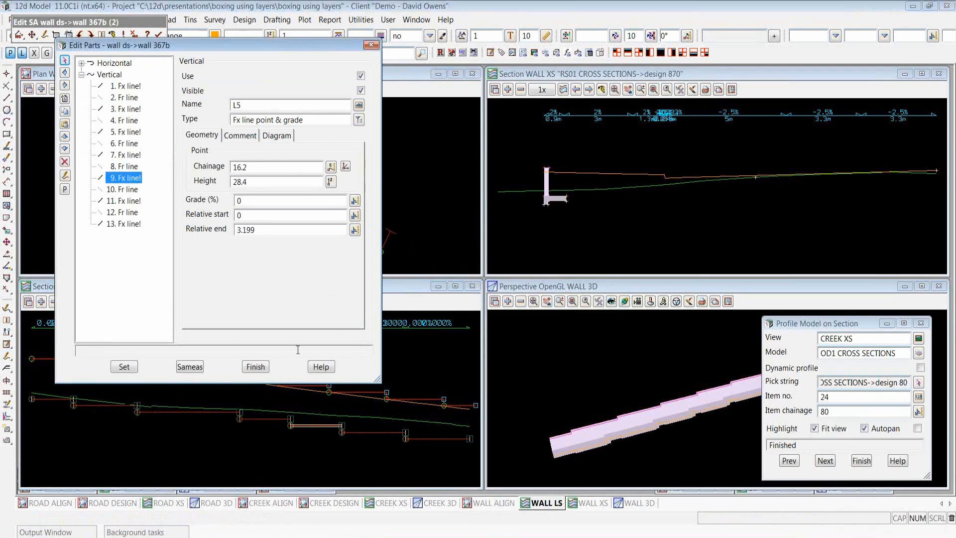
click(255, 366)
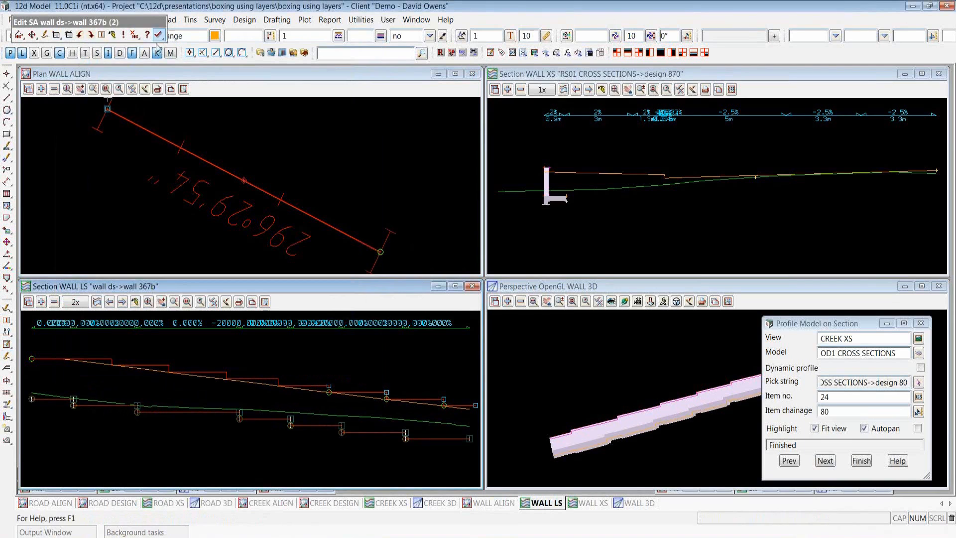
click(157, 35)
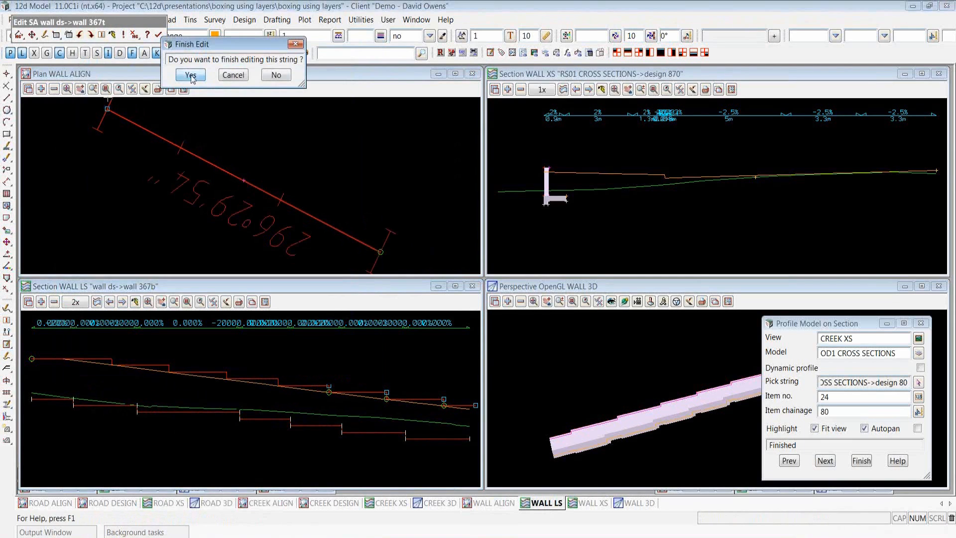
click(191, 75)
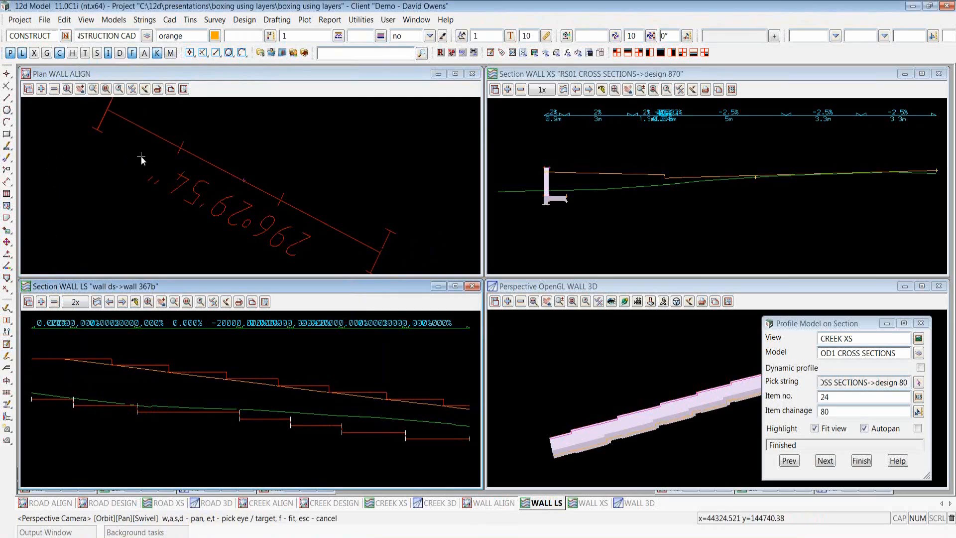
Start an MTF edit of RET WALL.mtf from the WALL XS section and open its left modifiers in an enlarged window.
click(462, 53)
right_click(548, 207)
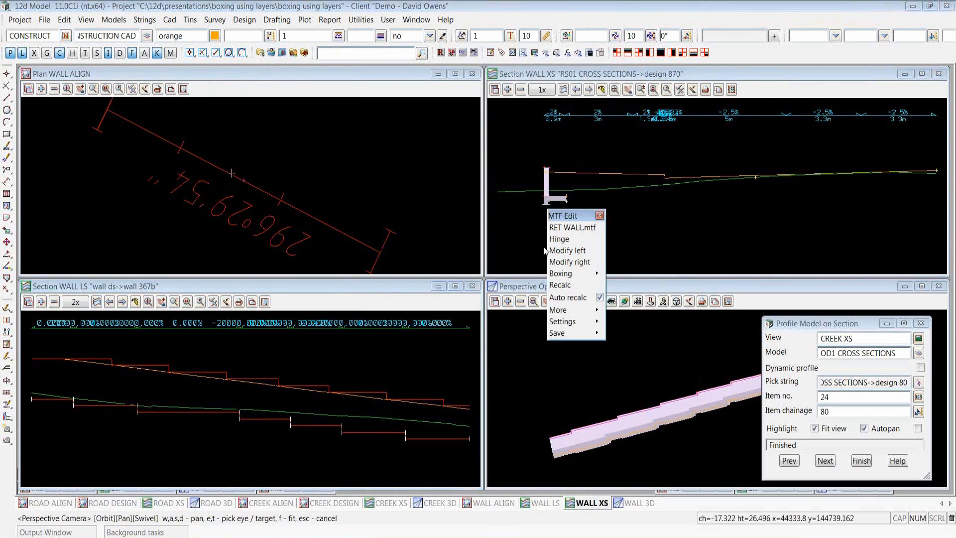
click(571, 222)
drag(3, 85, 54, 109)
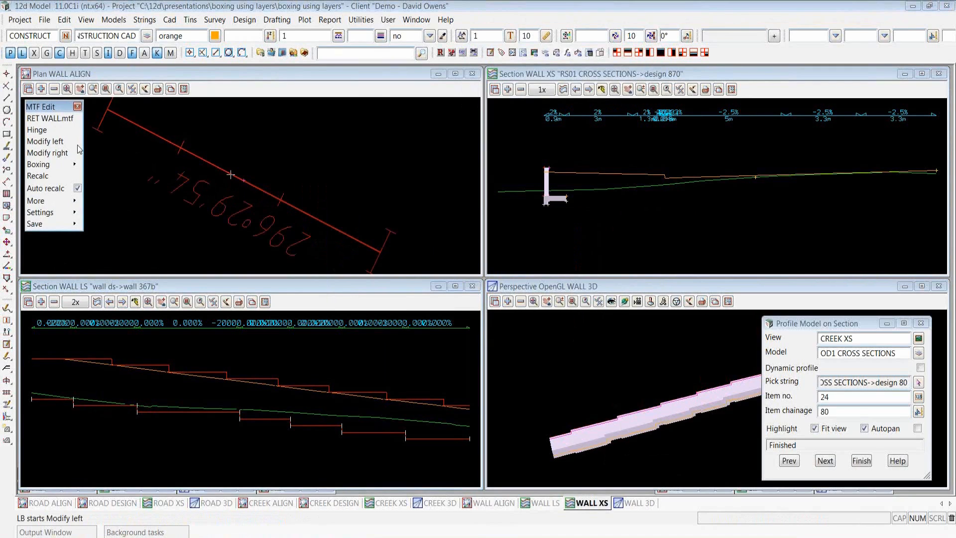
click(50, 141)
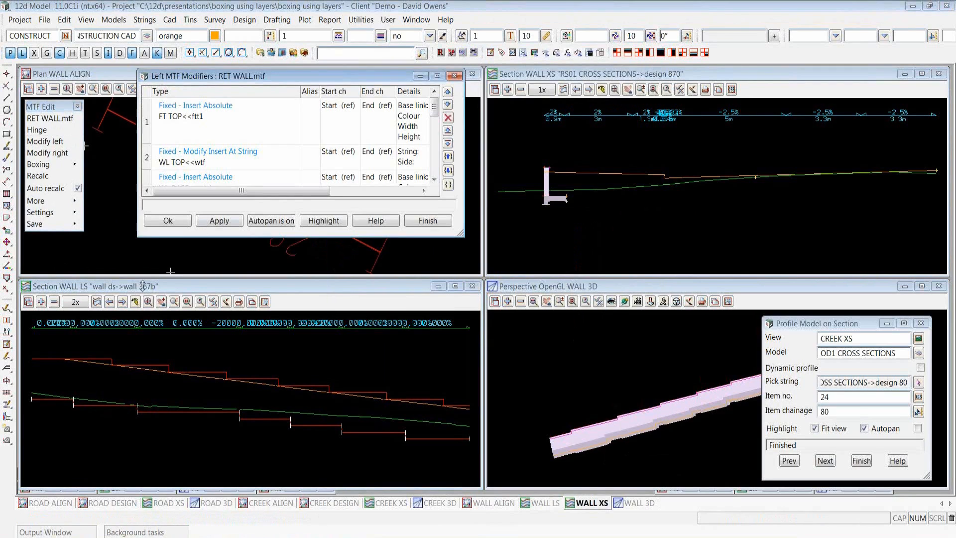
drag(135, 239, 94, 473)
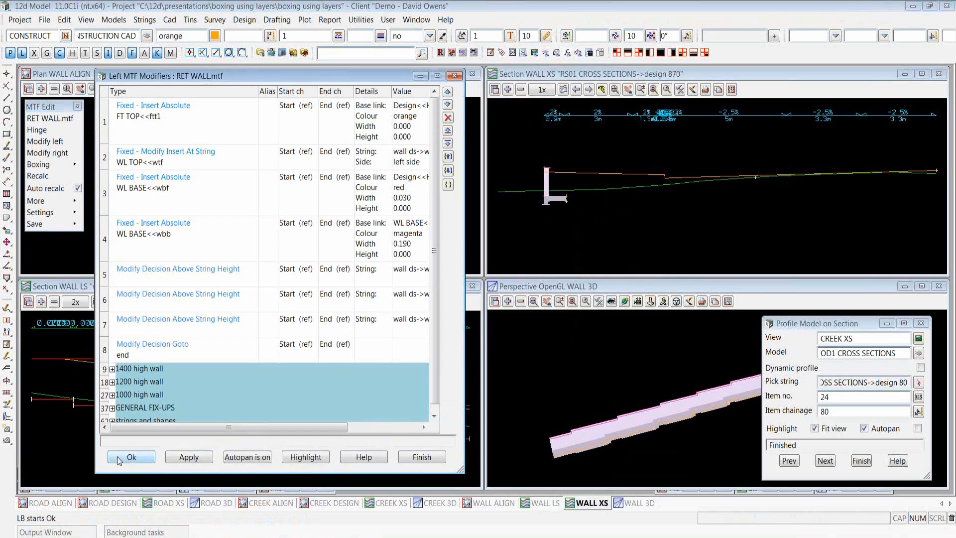
drag(464, 228, 493, 232)
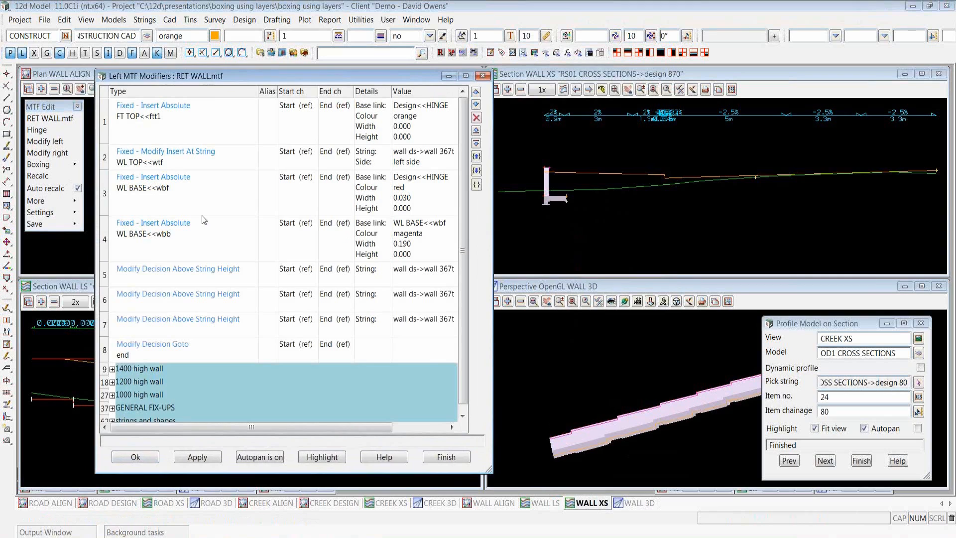
Examine the FT TOP ftt1 and WL TOP wtf insert modifiers against the wall shape in the WALL XS section.
click(49, 212)
click(178, 120)
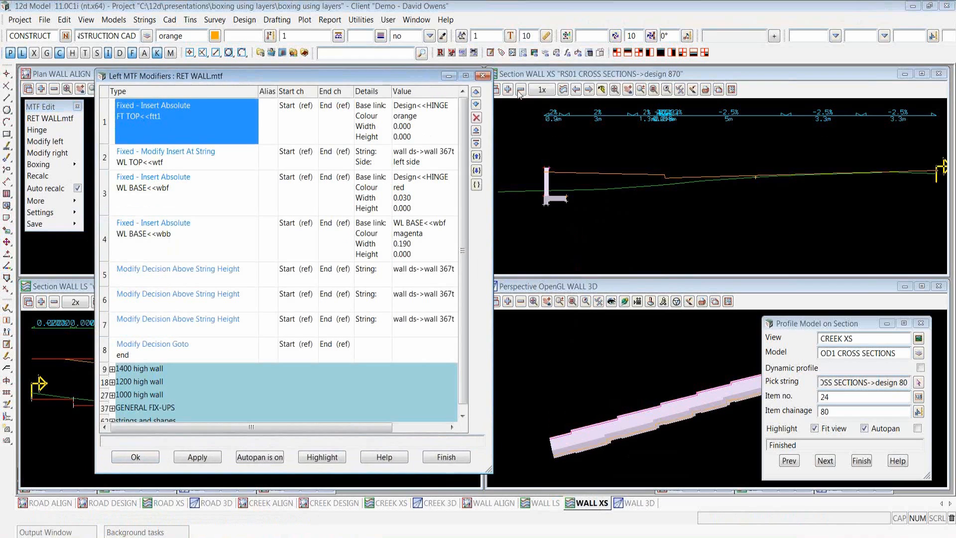
scroll(548, 197, up, 2)
scroll(548, 197, up, 2)
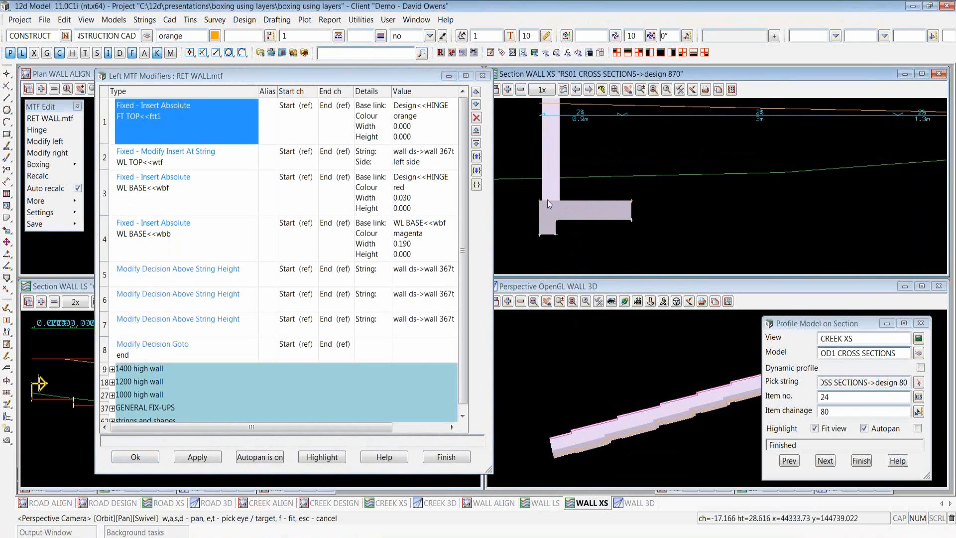
scroll(549, 211, down, 3)
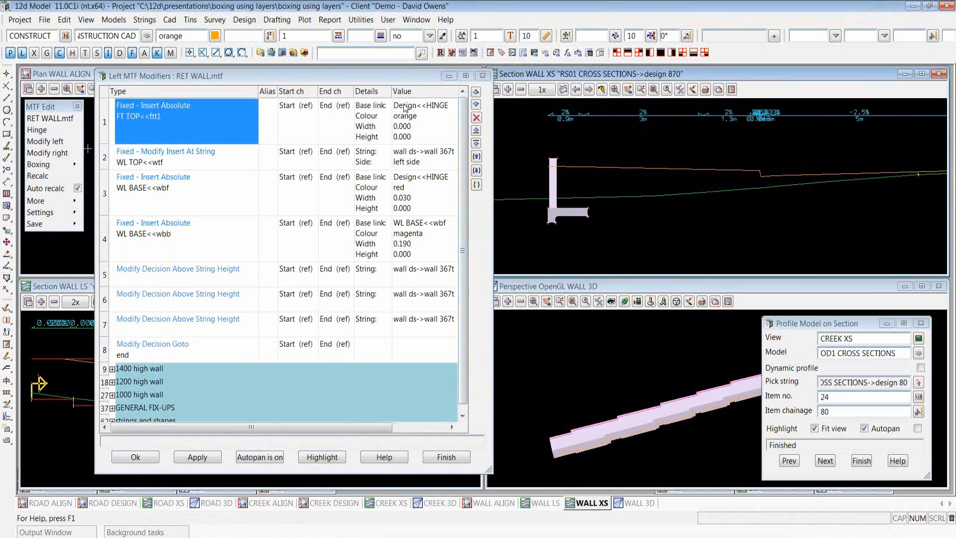
click(209, 167)
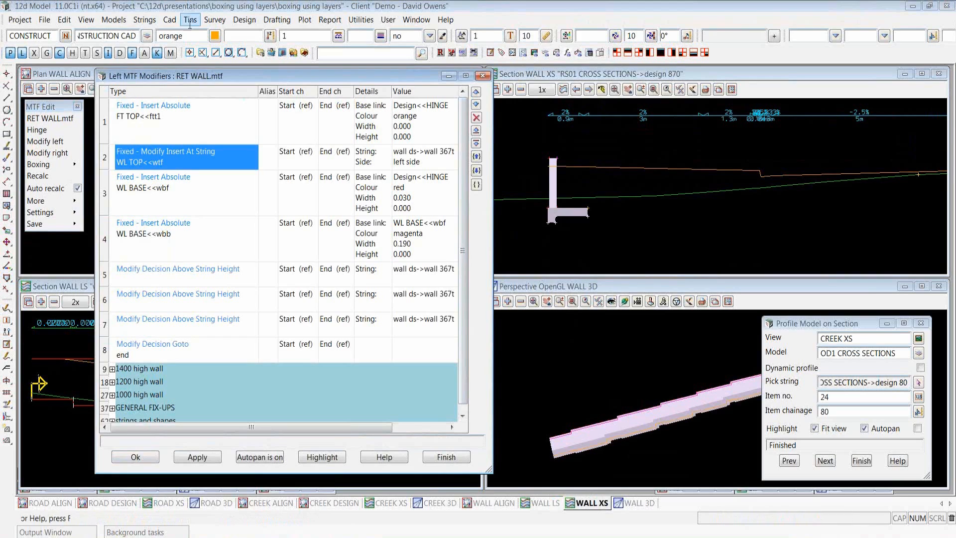
Examine the base height difference, string and goto label of the first Modify Decision Above String Height, modifier 5.
drag(176, 78, 256, 102)
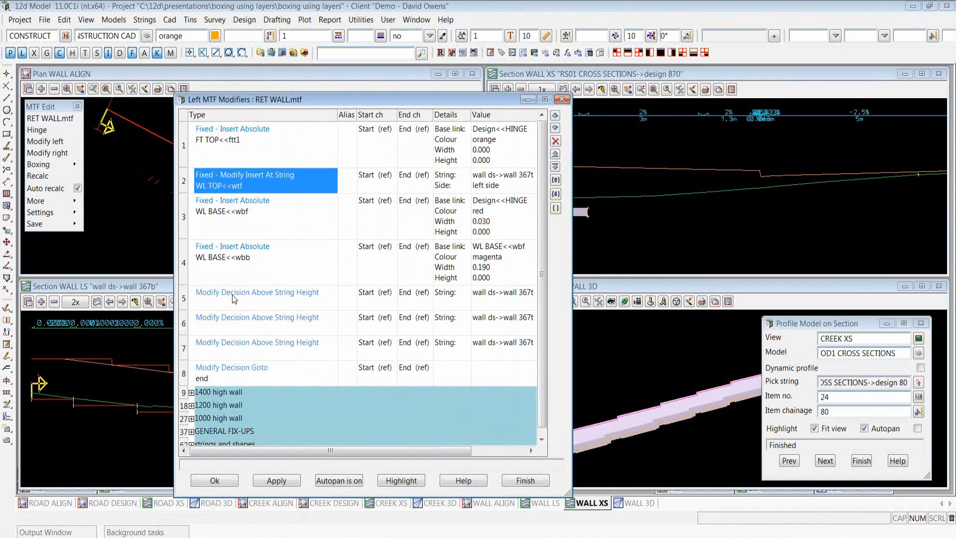
double_click(231, 299)
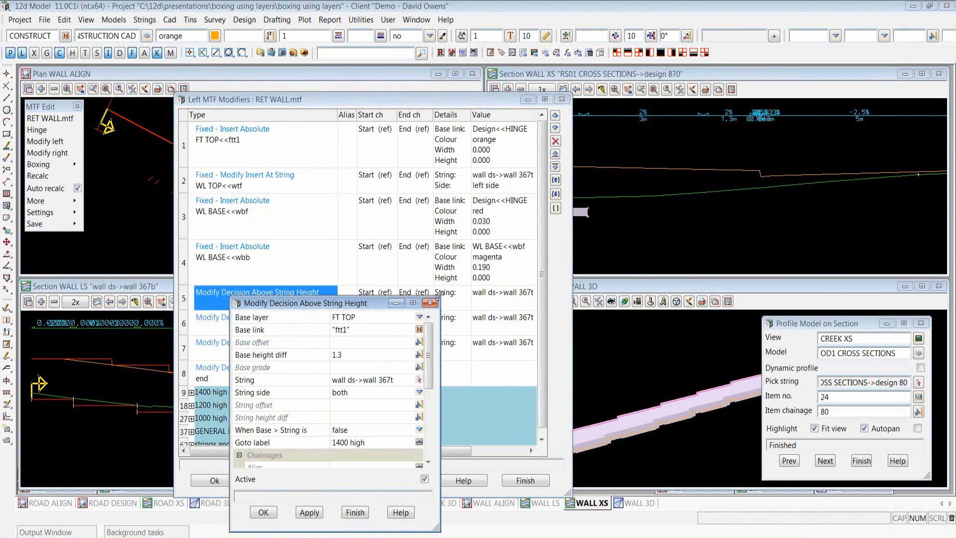
drag(438, 297, 505, 158)
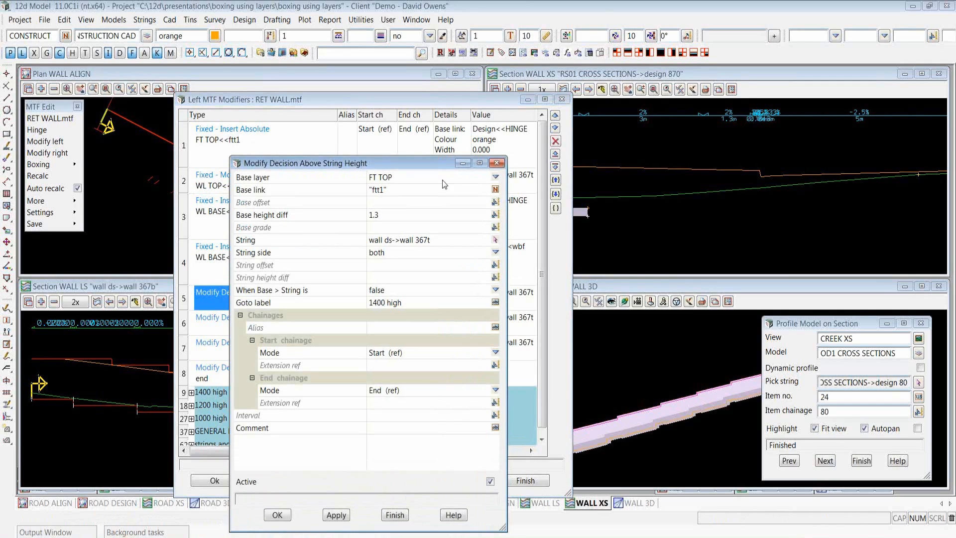
click(396, 216)
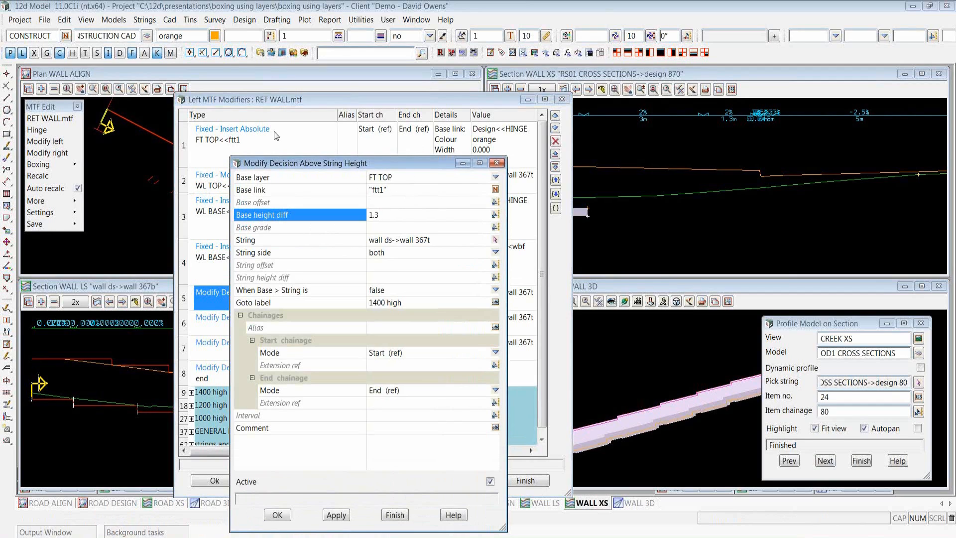
click(445, 243)
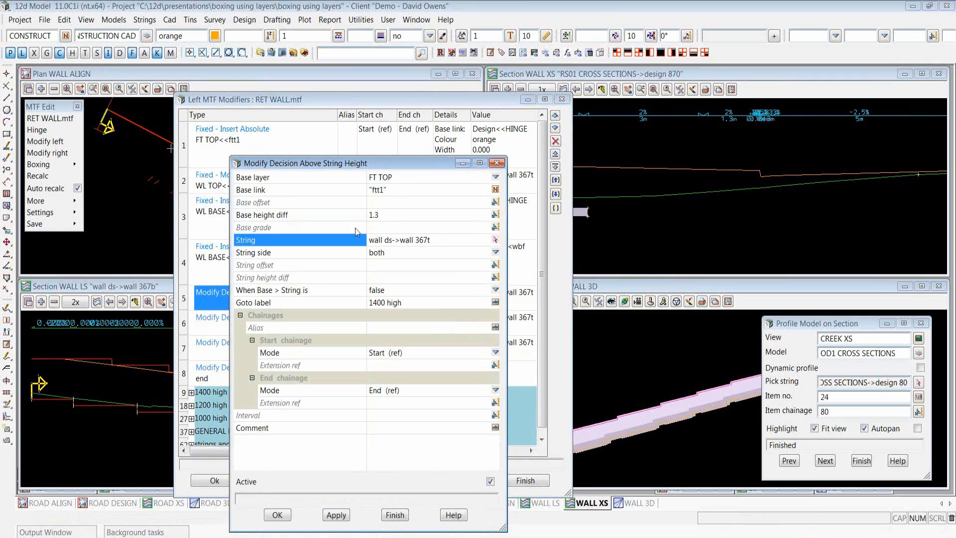
click(393, 218)
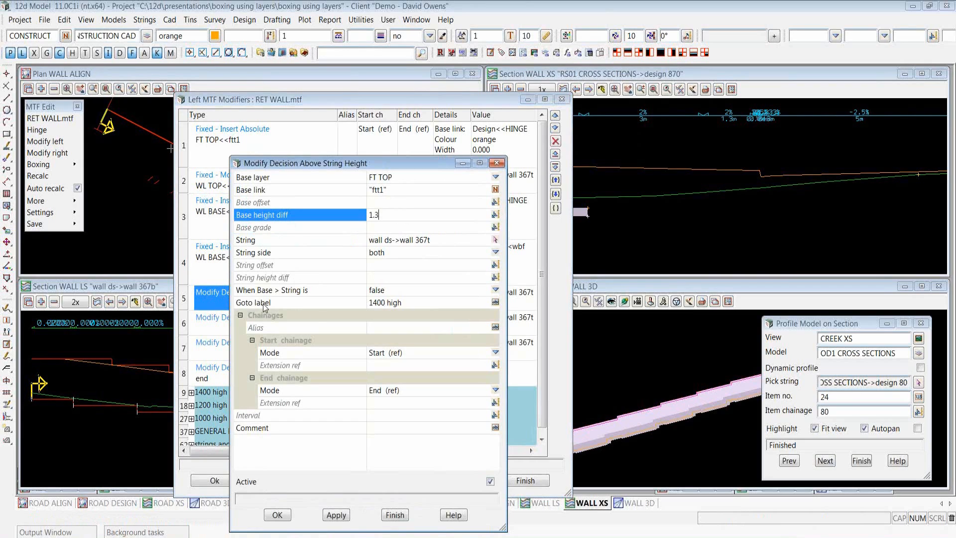
click(409, 305)
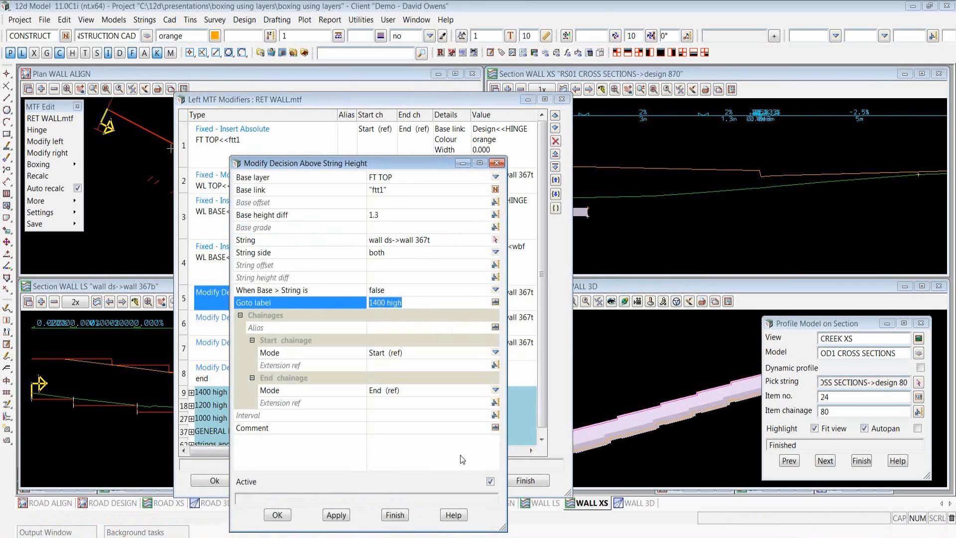
click(280, 515)
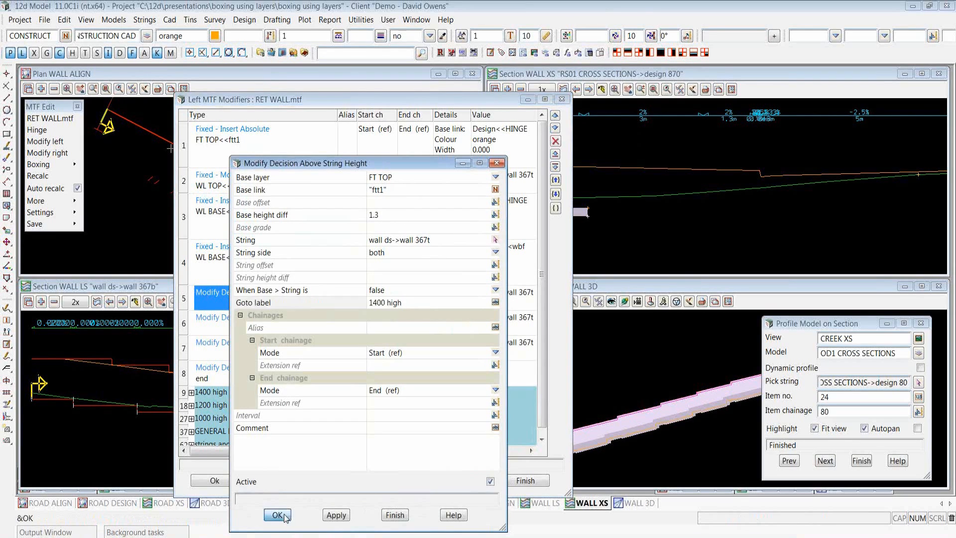
Examine the settings and goto label of the second Modify Decision Above String Height, modifier 6.
double_click(270, 333)
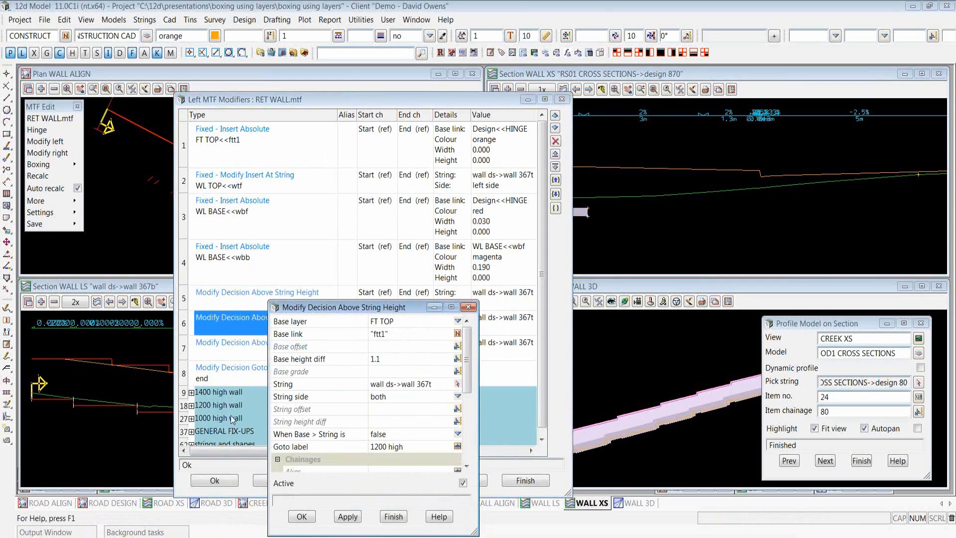
click(356, 447)
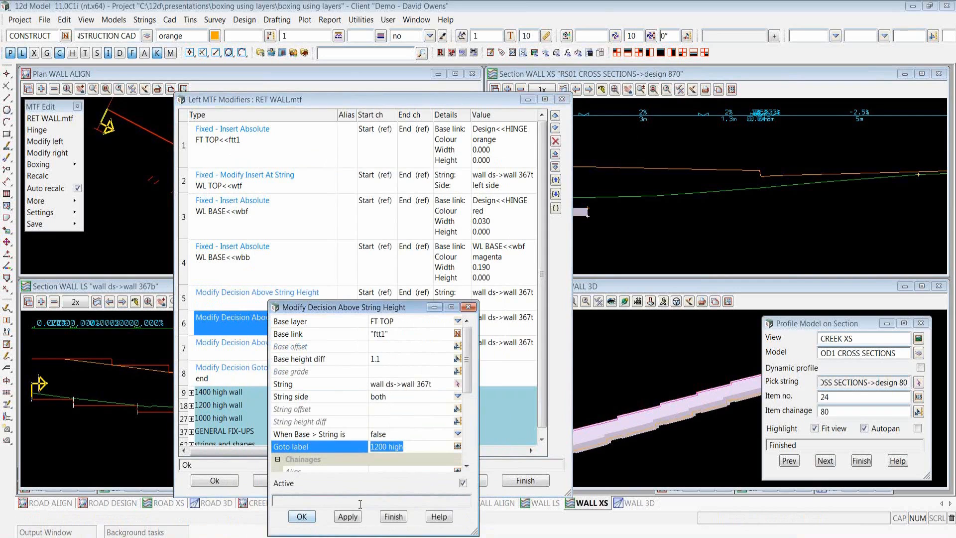
click(305, 516)
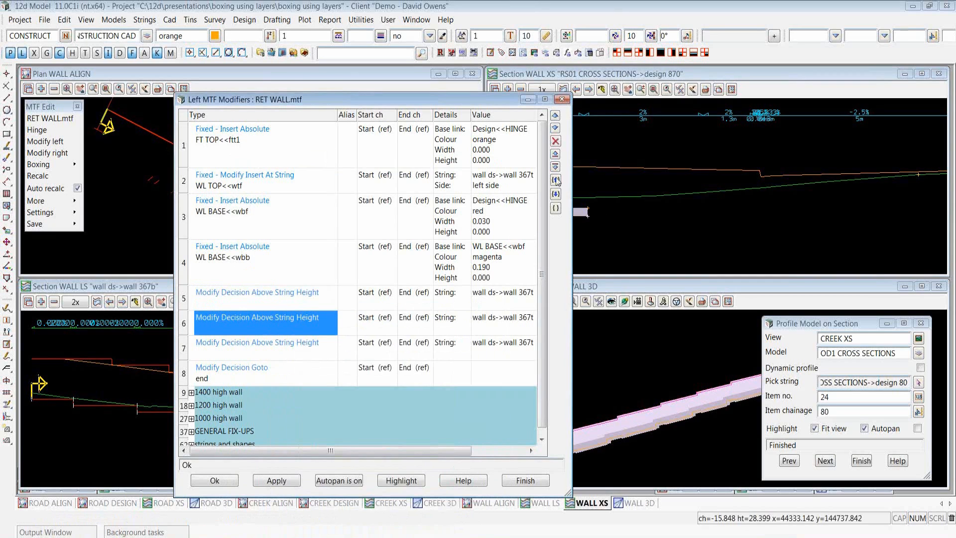
Expand the 1400 high wall group in the left modifiers and examine its decision label below the goto end modifier.
drag(544, 177, 544, 184)
drag(476, 101, 370, 86)
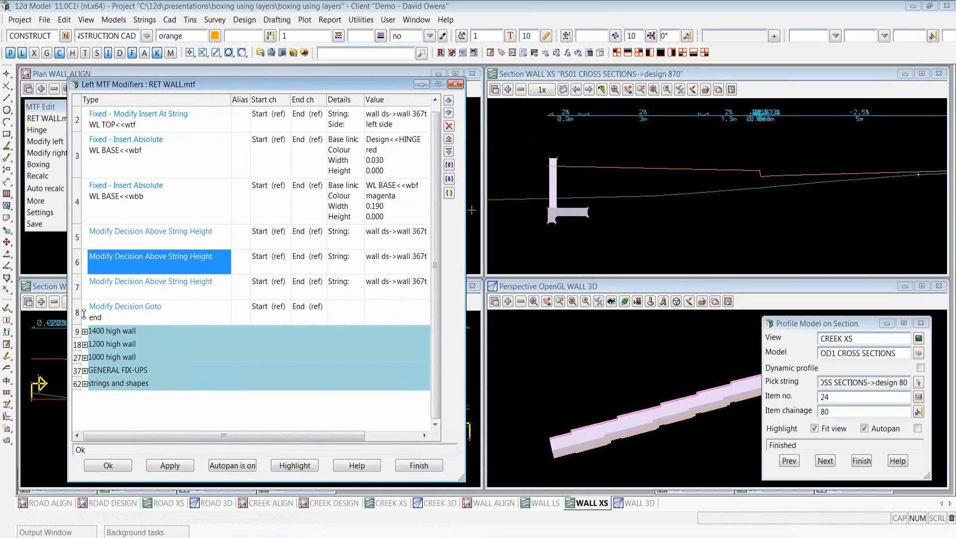
click(117, 313)
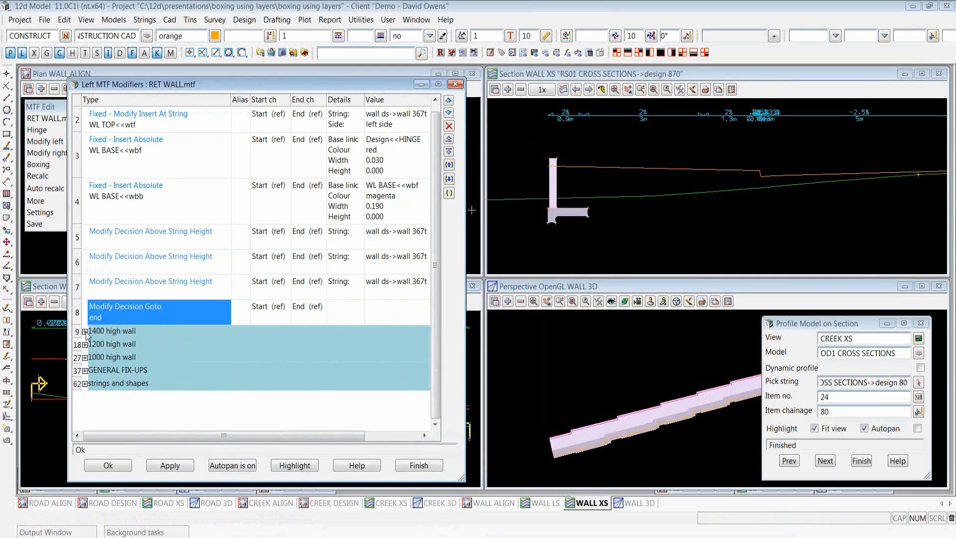
click(86, 332)
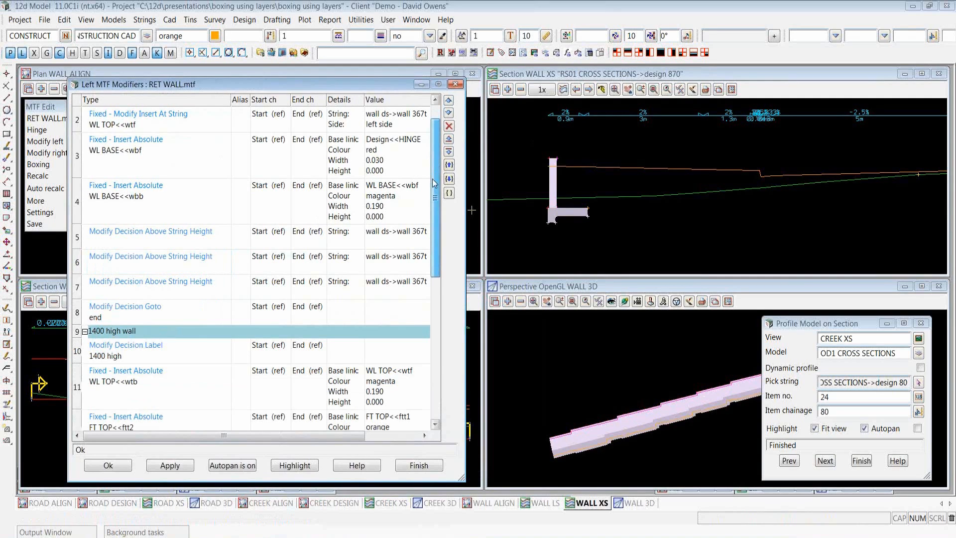
drag(435, 171, 433, 281)
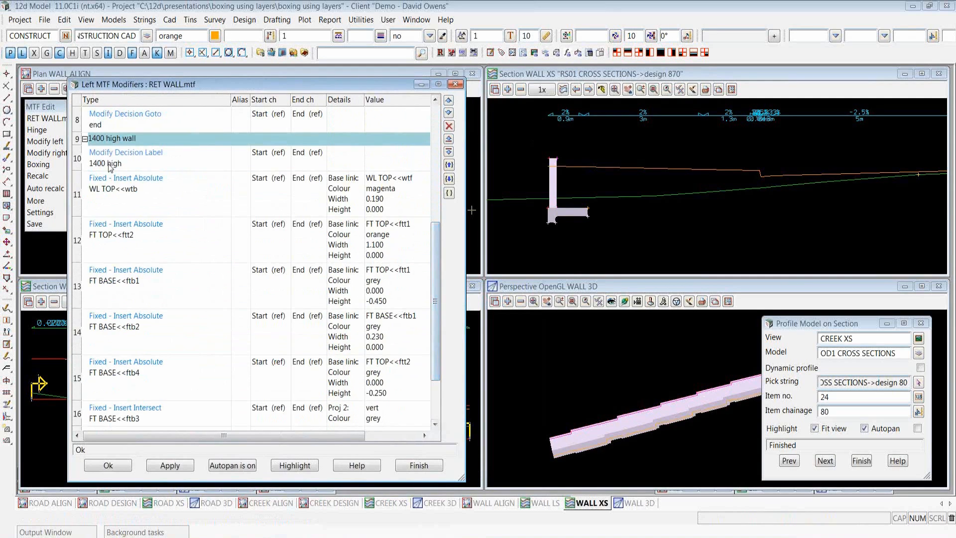
click(200, 159)
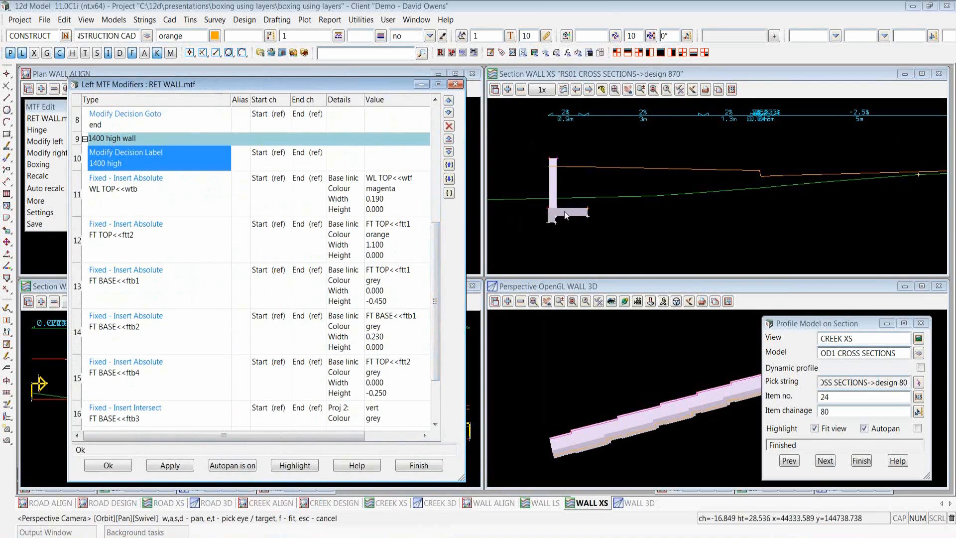
Examine the wall top, footing top and footing base insert modifiers in the 1400 high wall group, and collapse the group.
click(110, 205)
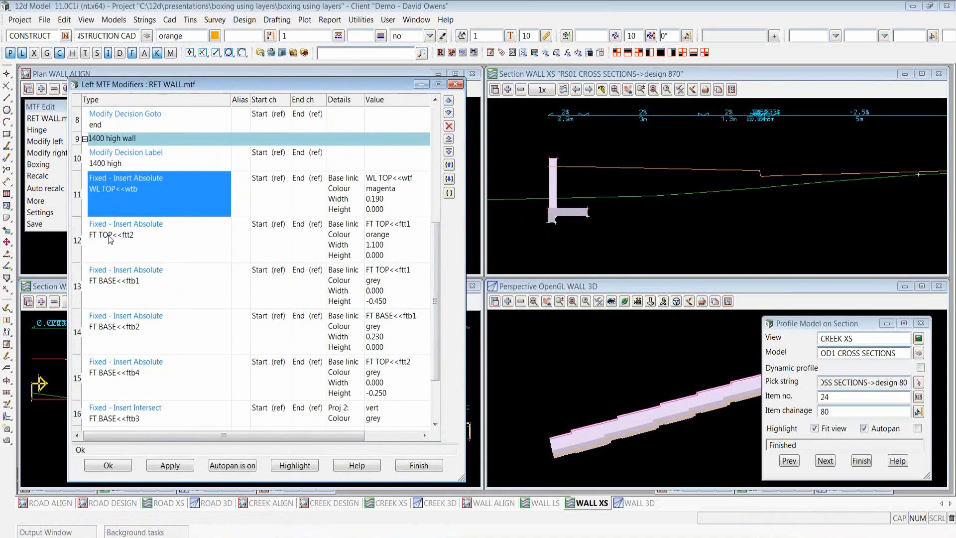
click(110, 239)
click(113, 285)
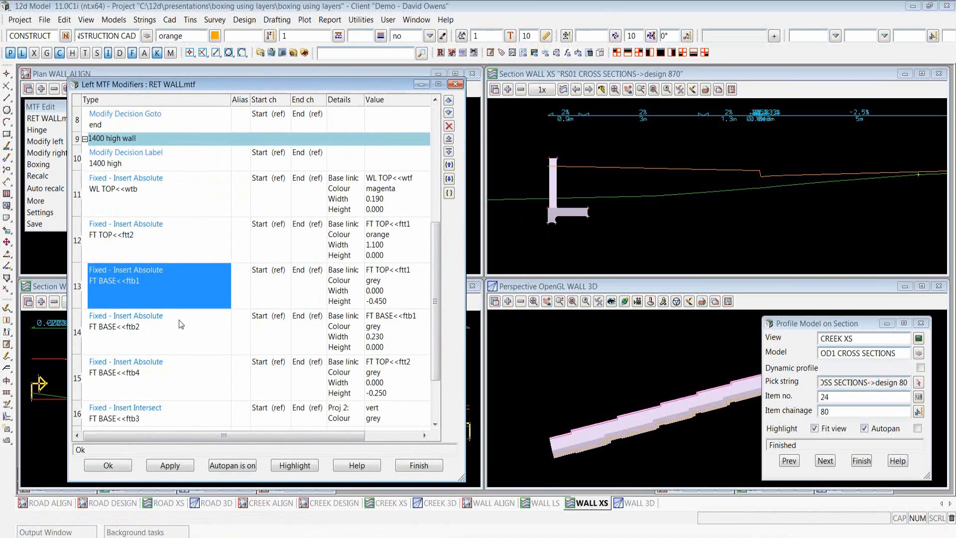
click(403, 298)
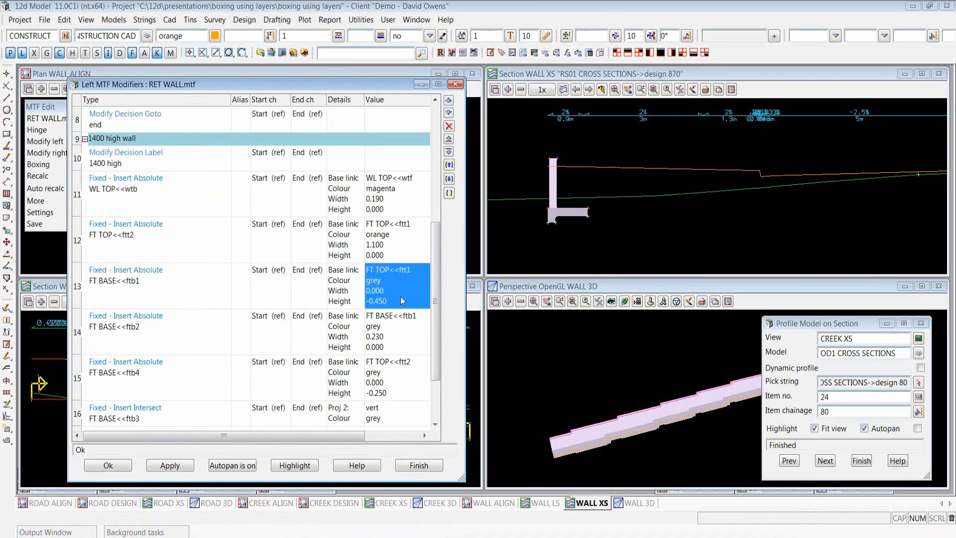
click(401, 347)
click(404, 380)
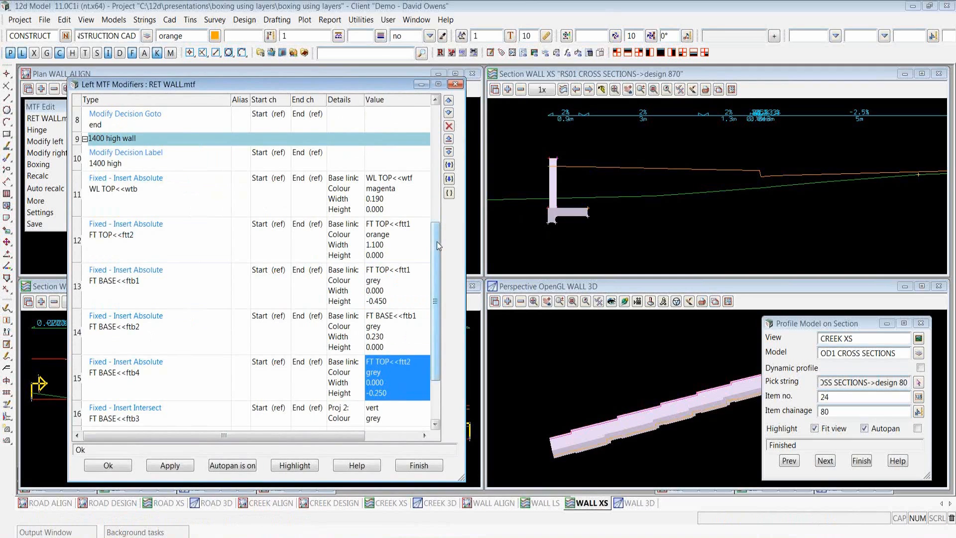
scroll(437, 241, down, 2)
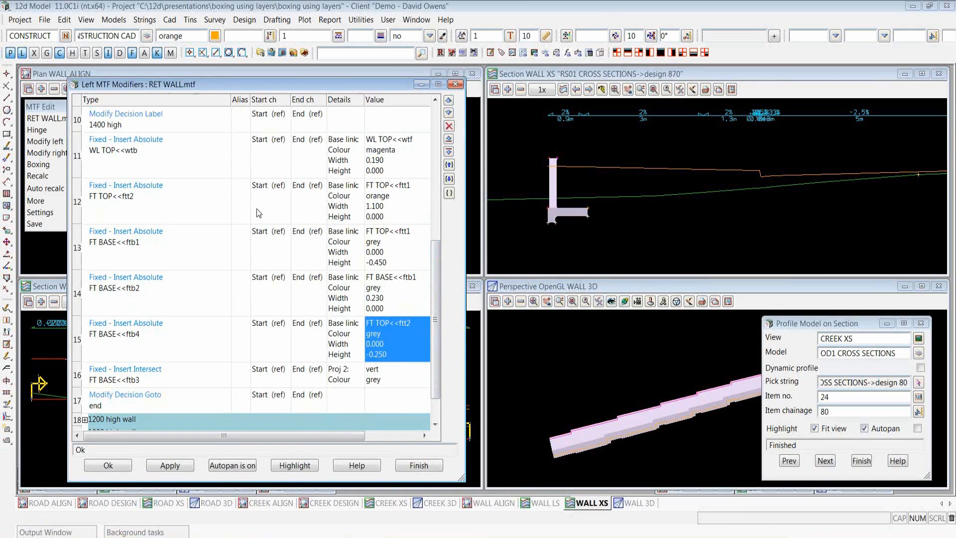
scroll(259, 214, down, 2)
scroll(130, 329, up, 3)
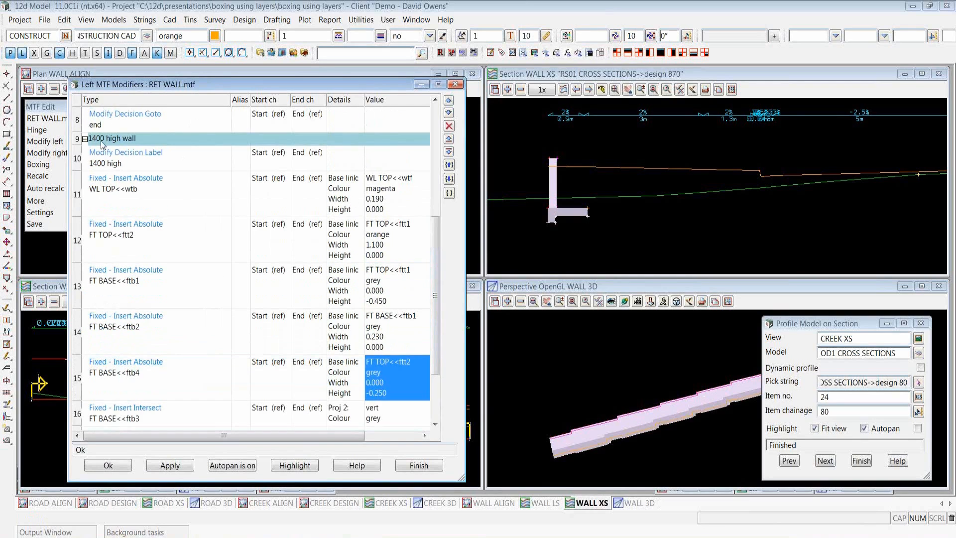
click(85, 139)
Expand the 1200 high wall group, examine its label and insert modifiers, and collapse it again.
click(85, 344)
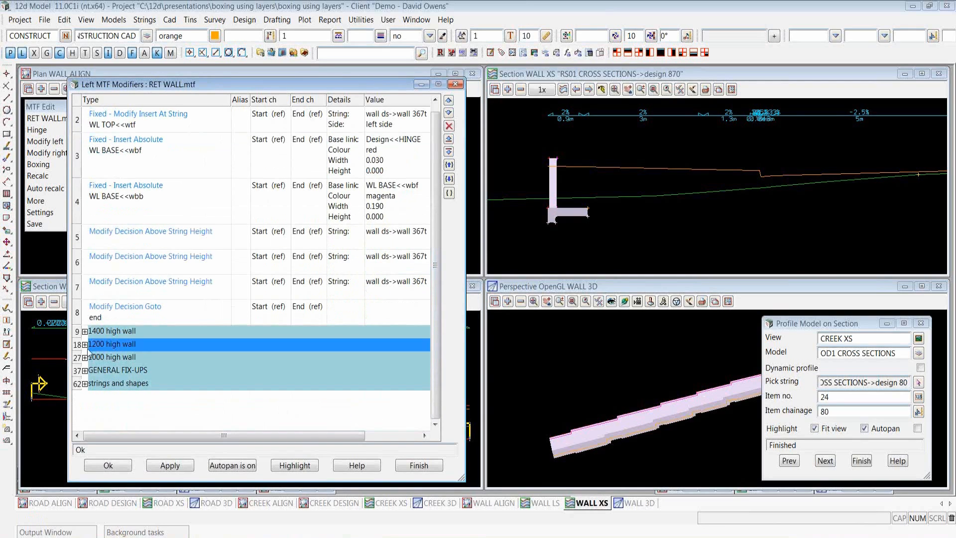
scroll(182, 364, down, 1)
scroll(182, 363, down, 1)
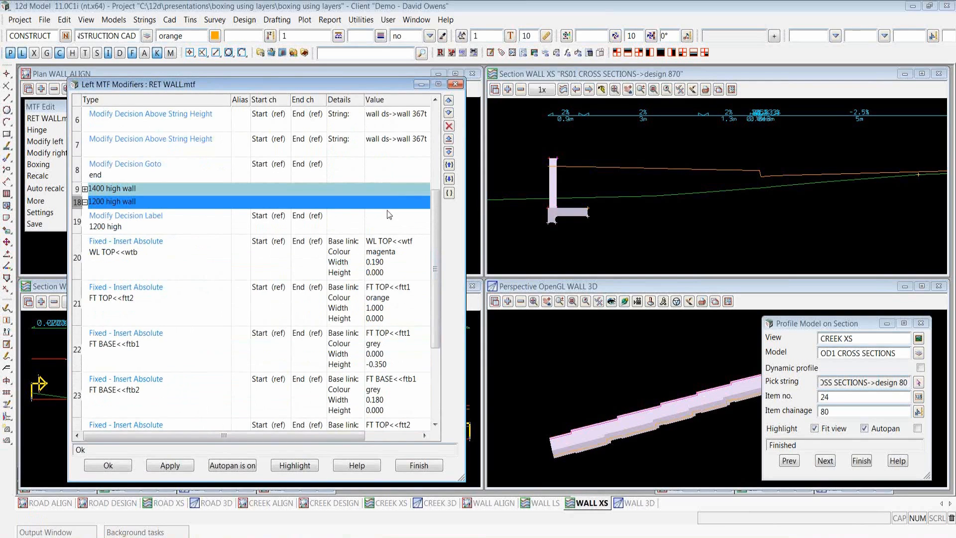
click(86, 203)
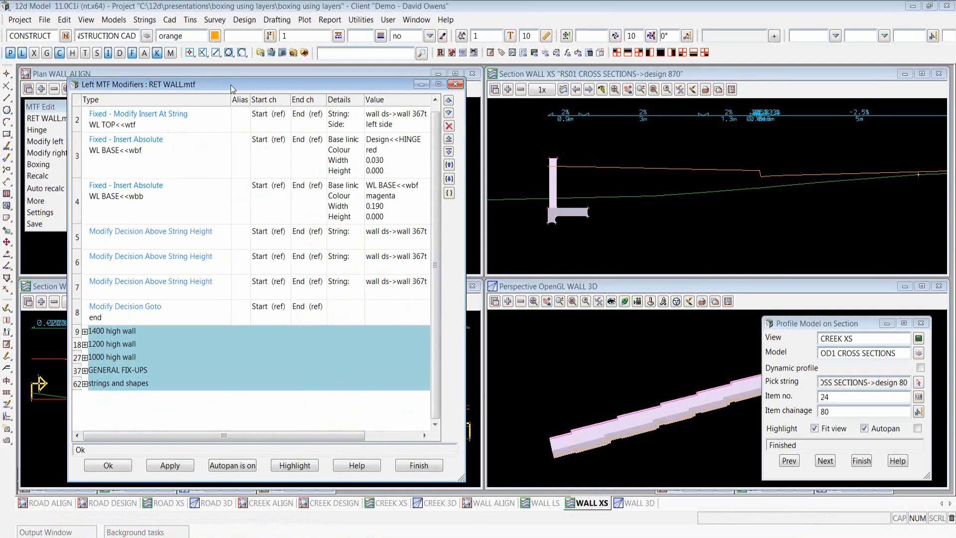
Uncover the WALL LS section and add the retaining wall model to it by picking the wall in the WALL XS section.
drag(231, 89, 217, 452)
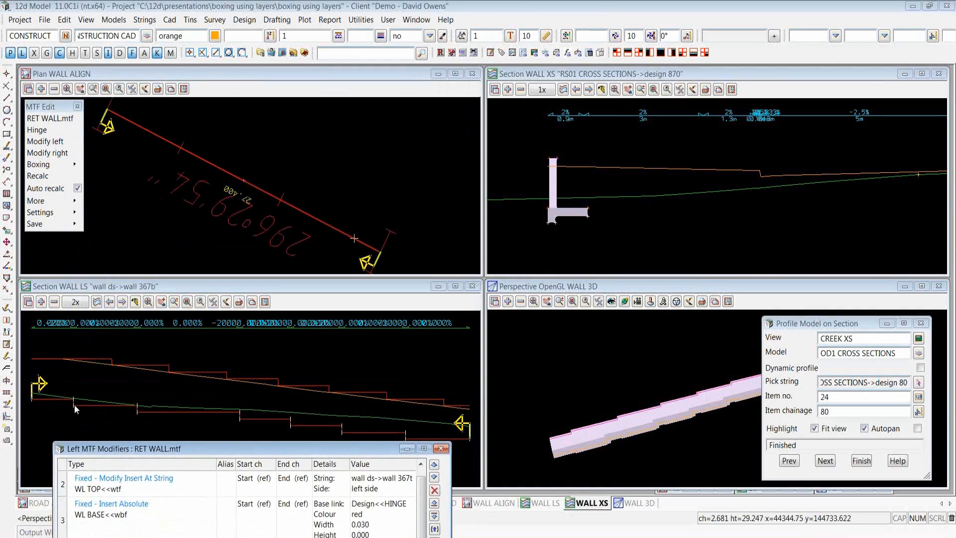
click(643, 290)
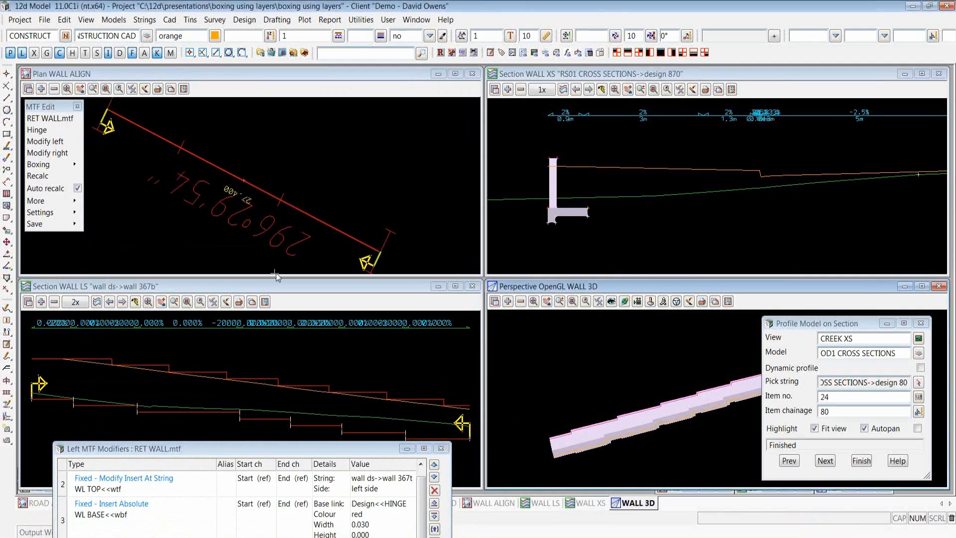
click(41, 302)
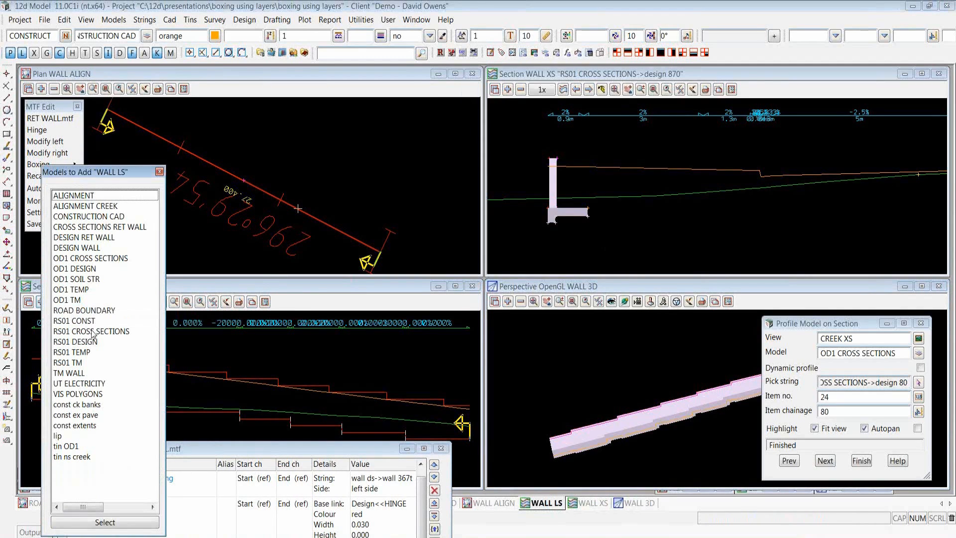
click(159, 172)
click(42, 302)
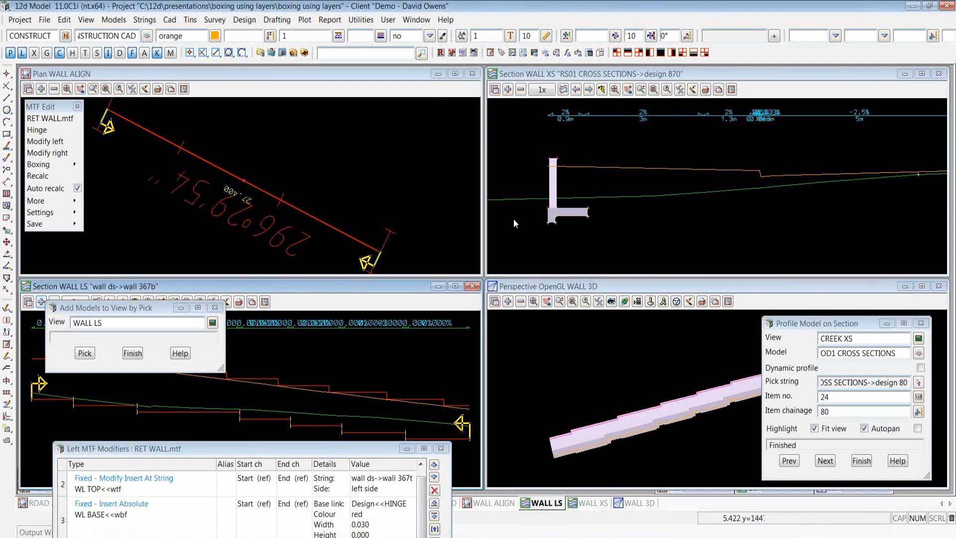
click(557, 224)
middle_click(556, 224)
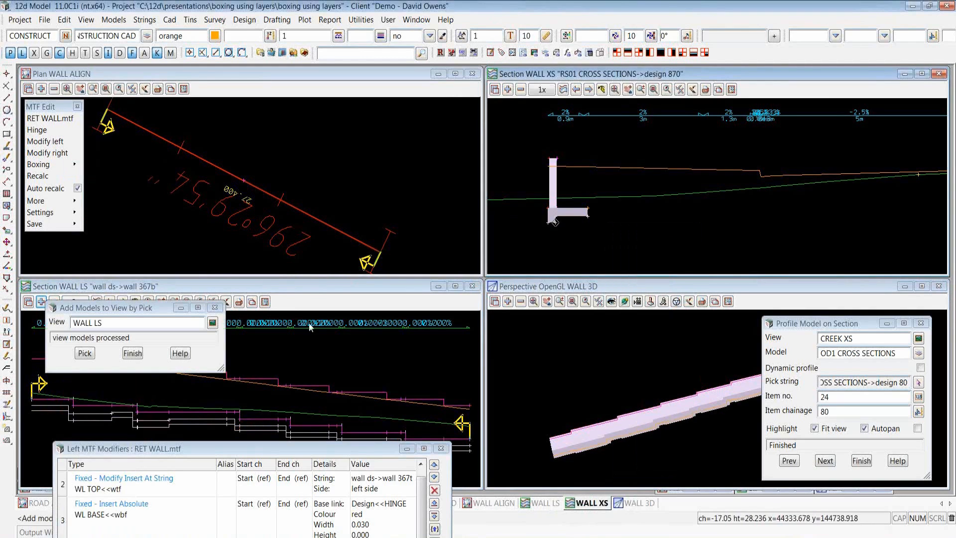
click(133, 353)
Examine the stepped footing base strings along the WALL LS section, up close and over the wall's length.
click(188, 393)
scroll(160, 387, up, 3)
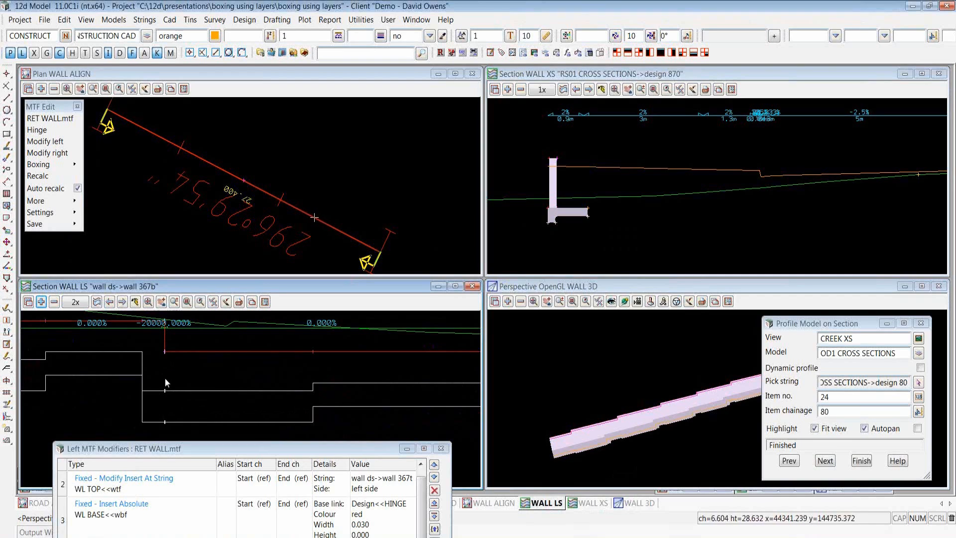
scroll(243, 365, down, 4)
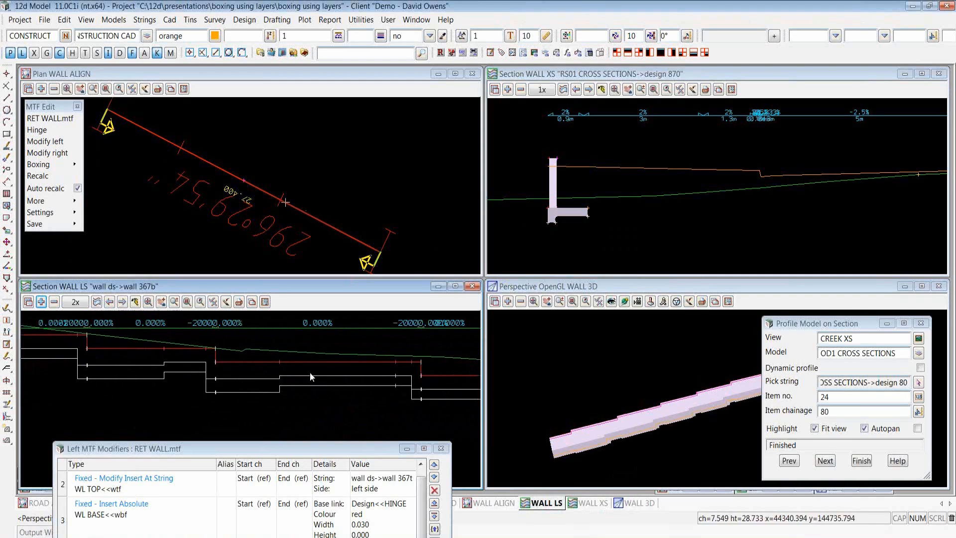
scroll(130, 372, up, 2)
scroll(124, 380, down, 3)
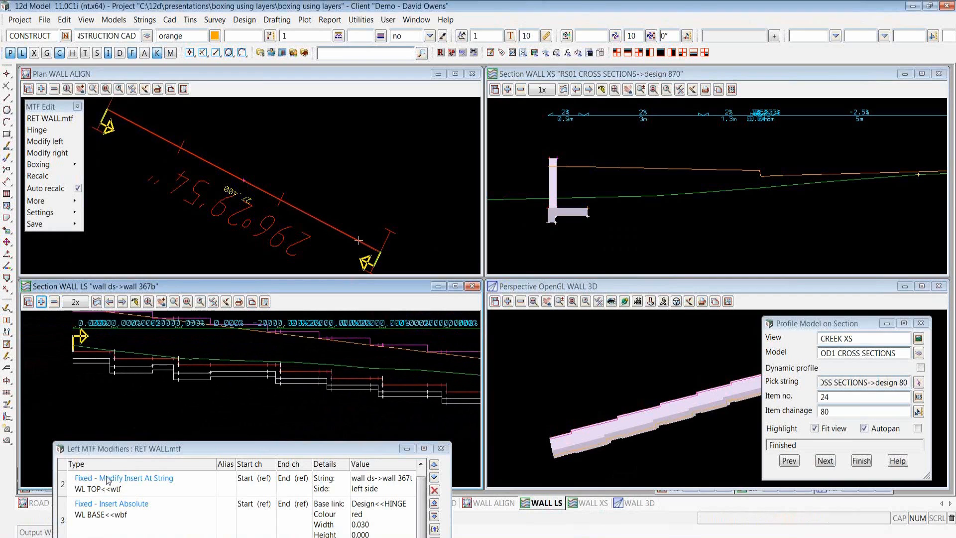
Bring the left modifiers back into view and expand the GENERAL FIX-UPS group to look through its Fixed - to 2 Heights modifiers.
drag(165, 453, 196, 114)
click(102, 395)
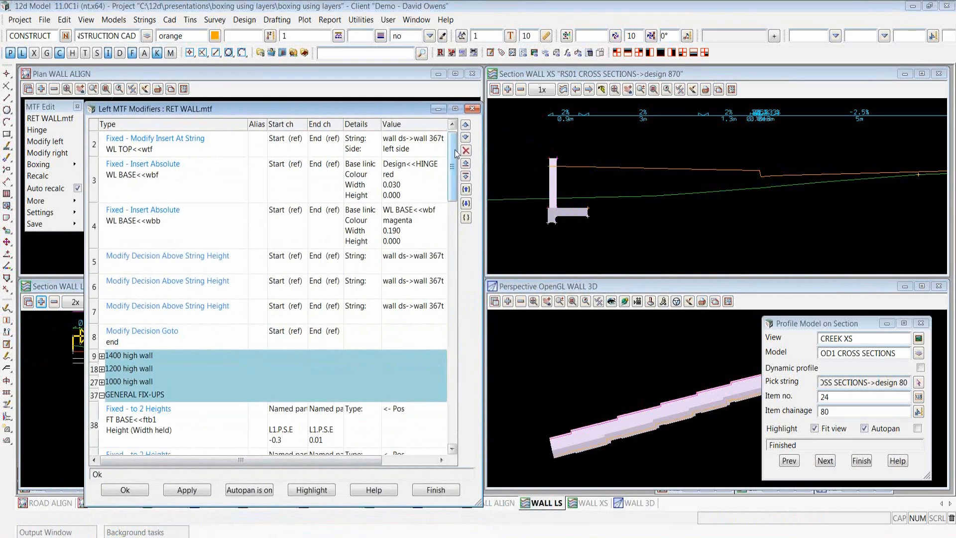
scroll(457, 166, down, 1)
scroll(457, 166, down, 5)
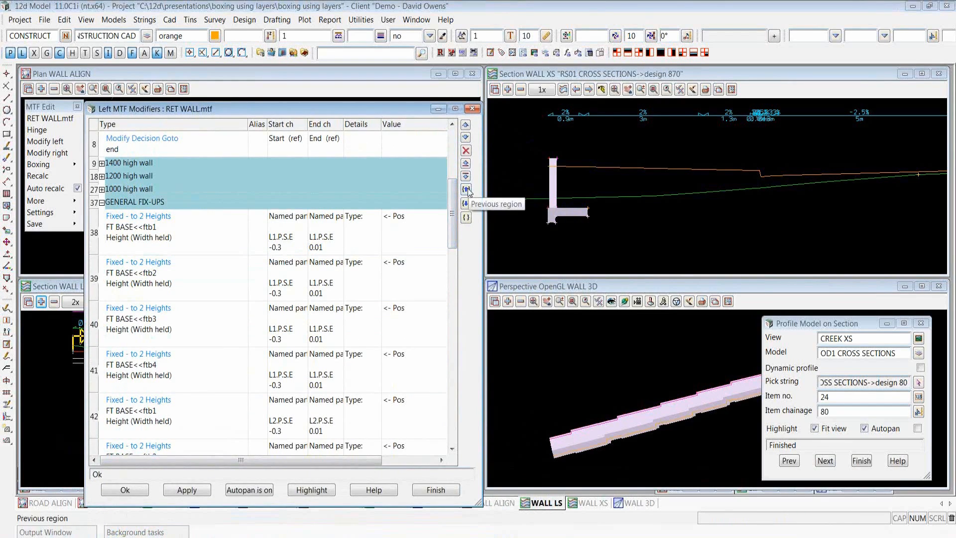
Open the first Fixed - to 2 Heights modifier, for FT BASE ftb1, in an enlarged window and examine its type and end chainage part.
double_click(142, 239)
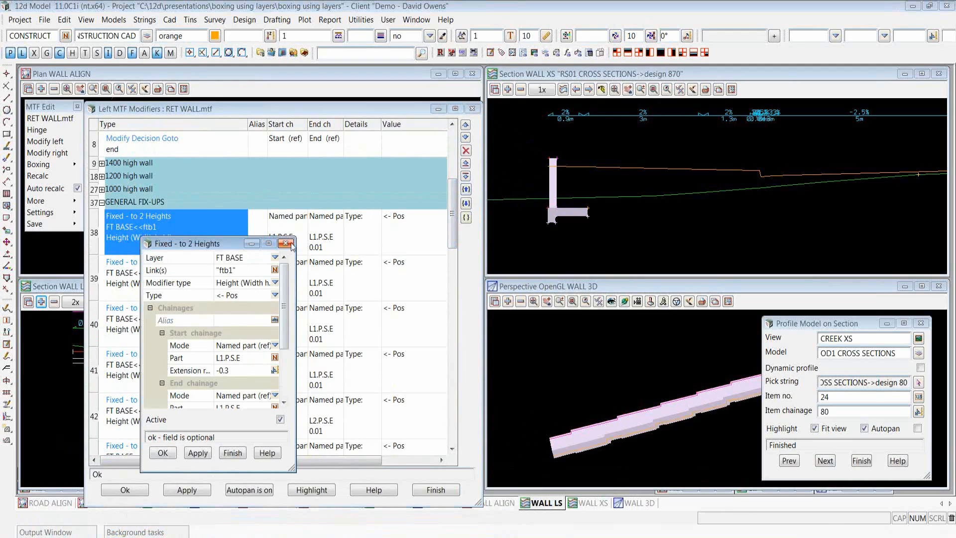
drag(295, 238, 387, 80)
click(299, 138)
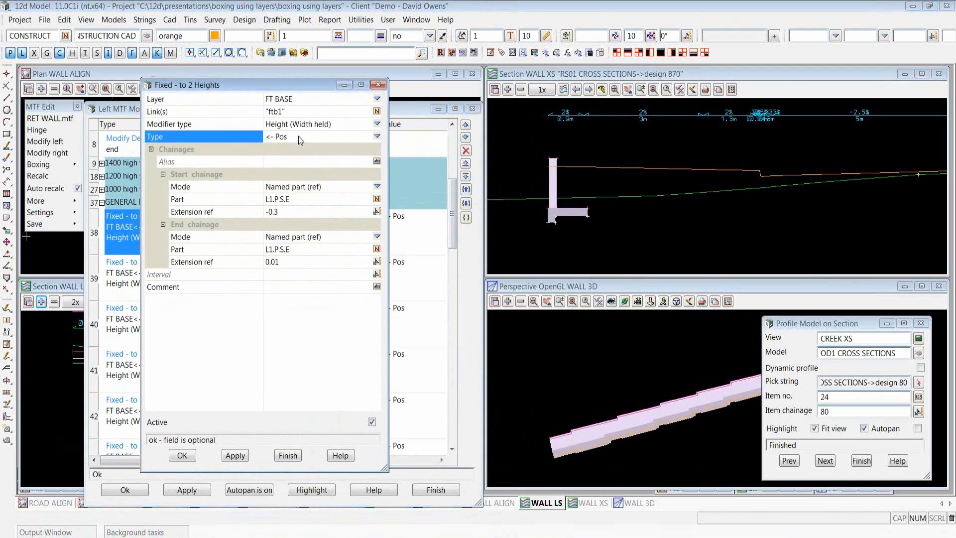
click(263, 139)
click(310, 249)
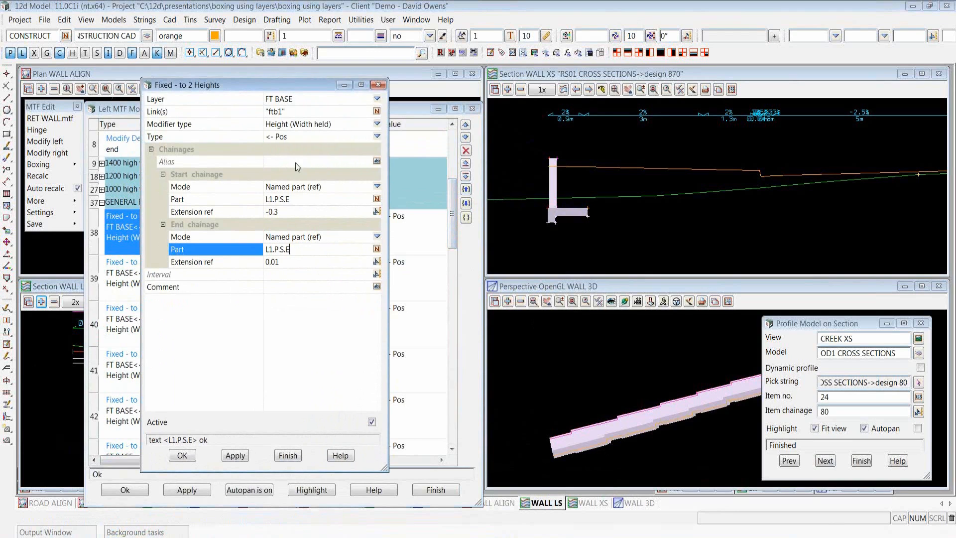
Move both modifier windows clear of the WALL LS section and inspect the modifier's chainage range at the first footing step.
drag(407, 113, 811, 89)
click(270, 88)
drag(642, 85, 639, 86)
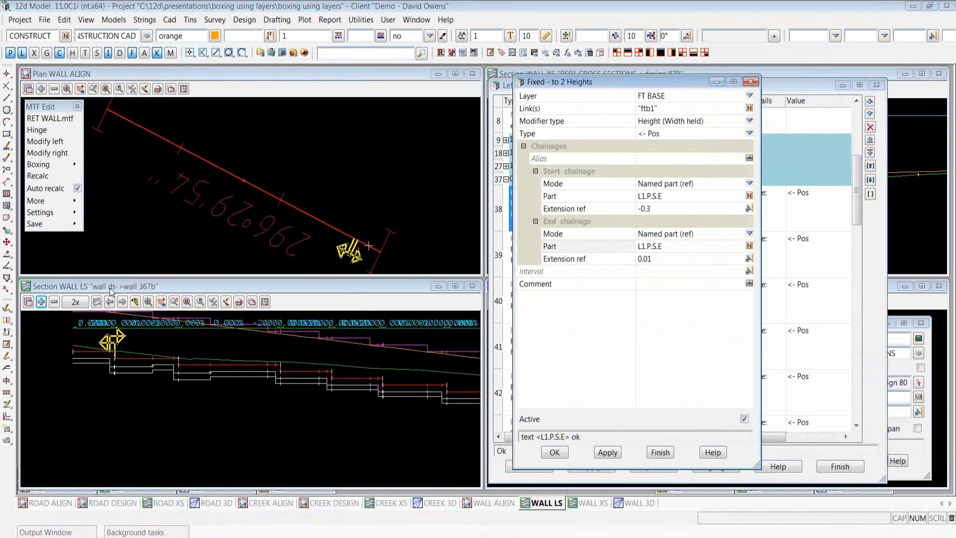
click(85, 359)
scroll(85, 360, up, 5)
scroll(90, 421, down, 2)
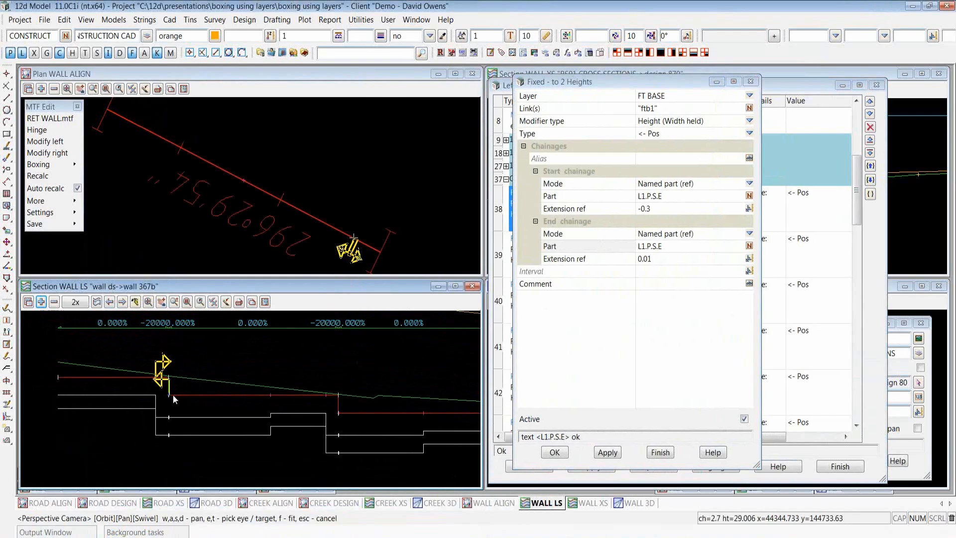
Examine the type, part names and extension references of the FT BASE ftb1 height modifier, and accept its settings.
click(668, 257)
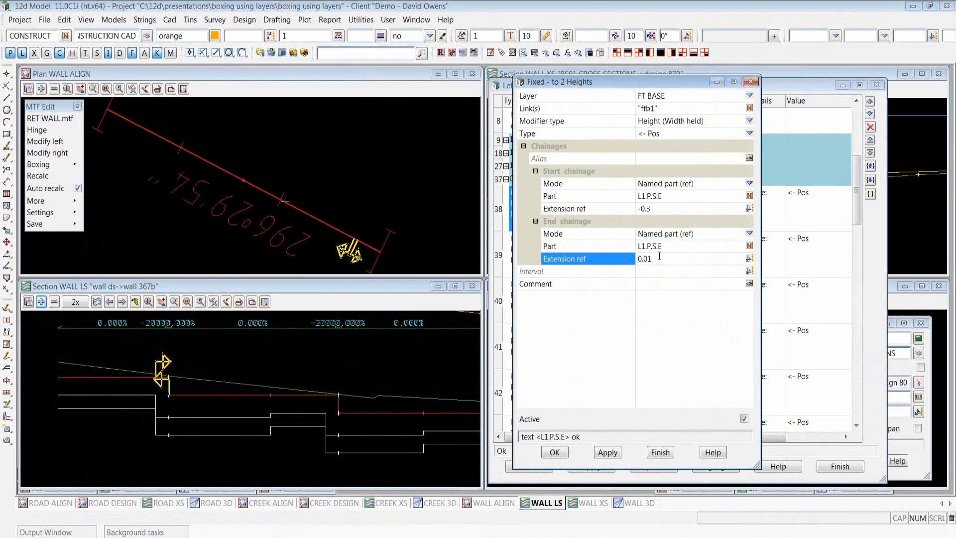
click(675, 133)
click(660, 209)
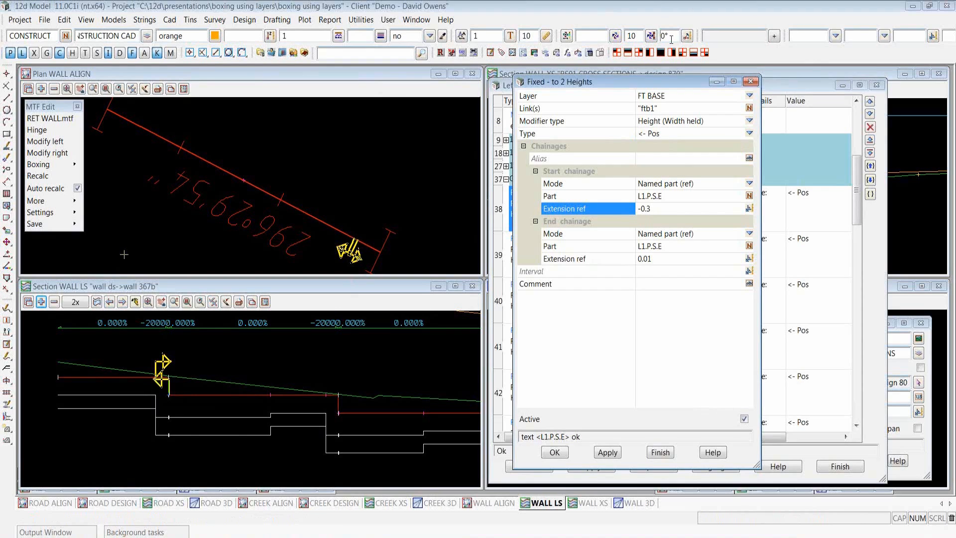
click(676, 134)
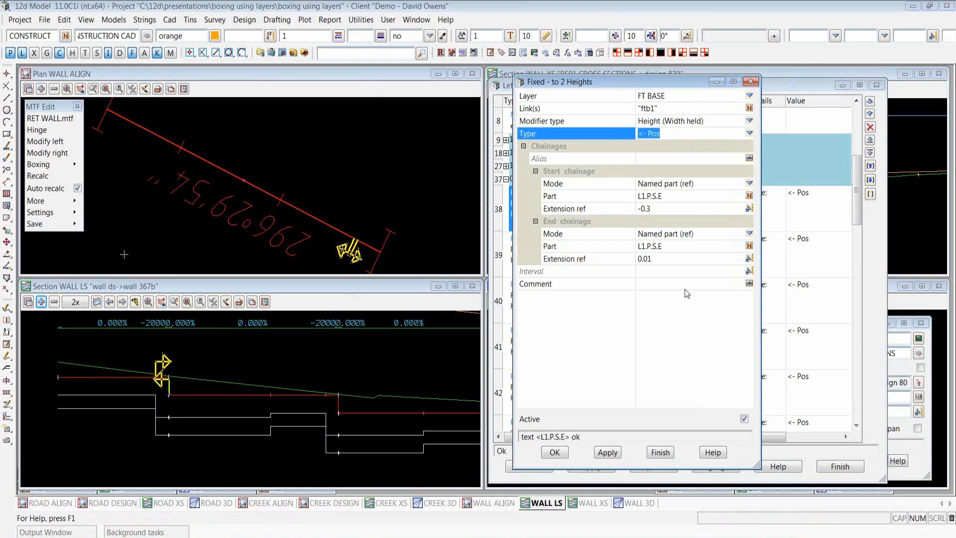
click(690, 197)
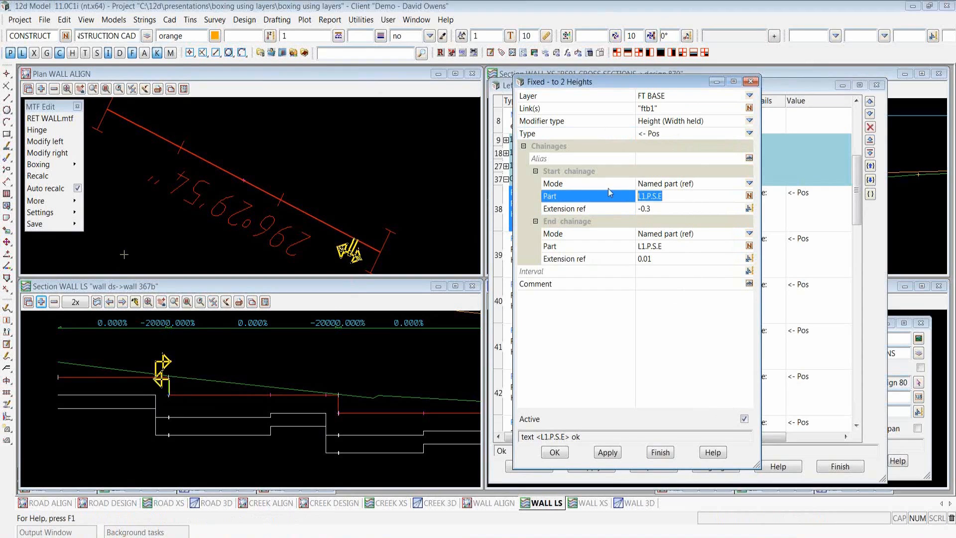
click(612, 246)
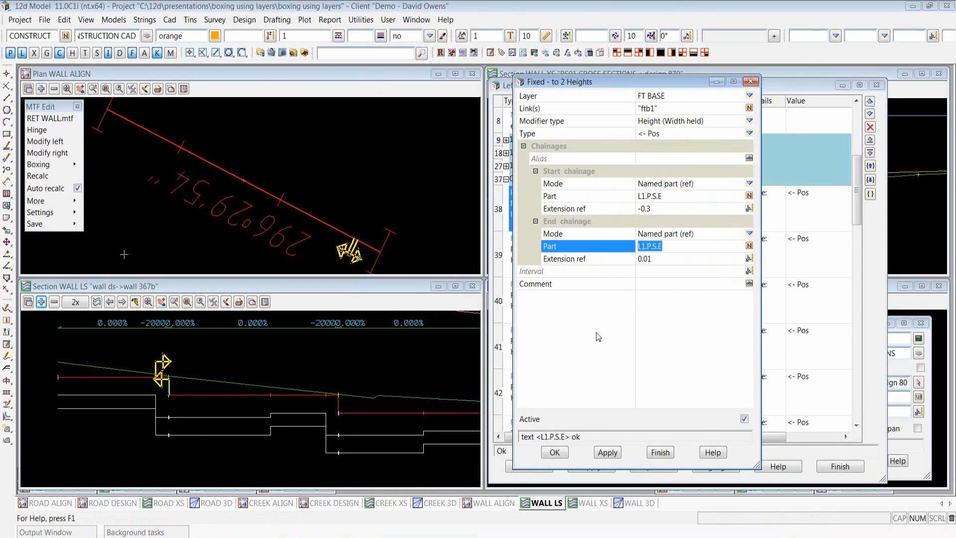
click(561, 454)
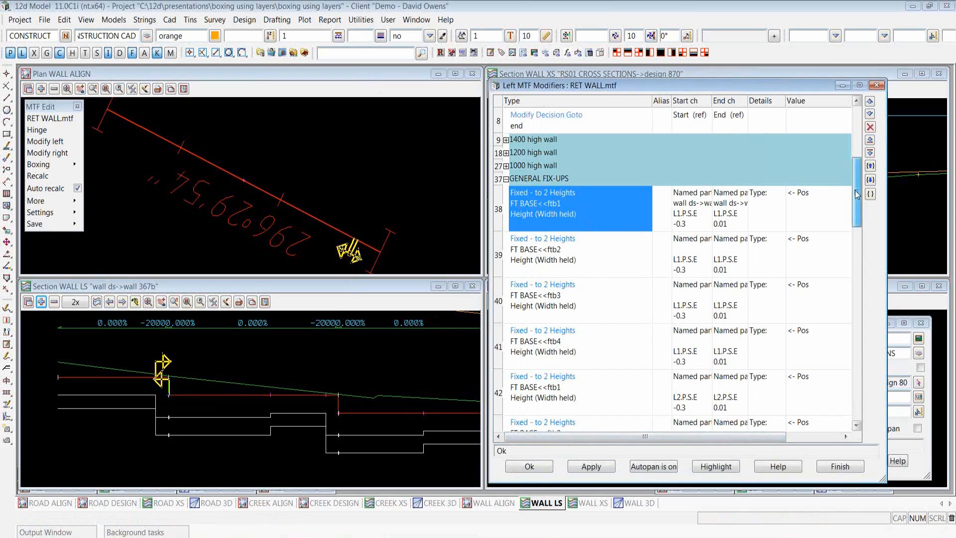
Locate the L3 FT BASE ftb3 and L4 FT BASE ftb1 modifiers' start chainages along the wall and look through the remaining GENERAL FIX-UPS.
drag(857, 191, 858, 286)
click(695, 270)
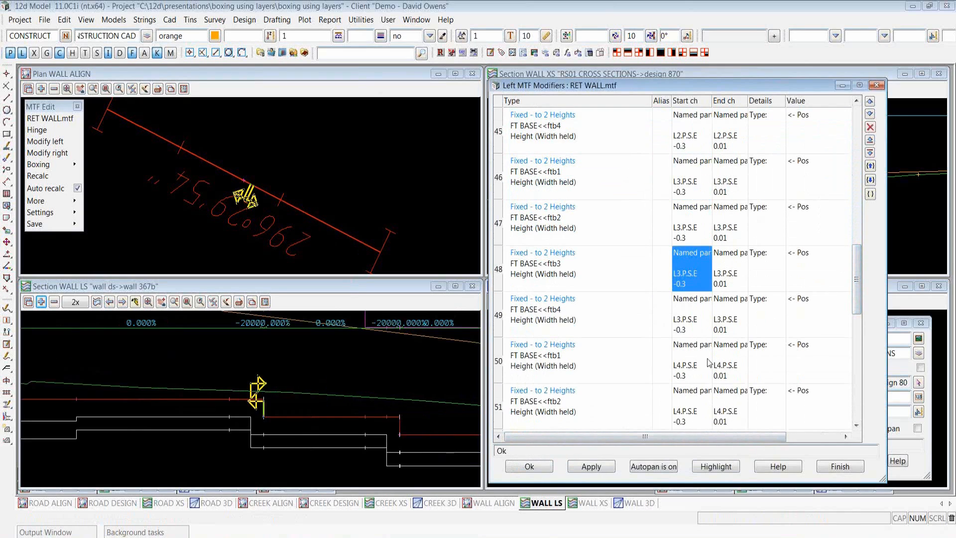
click(707, 359)
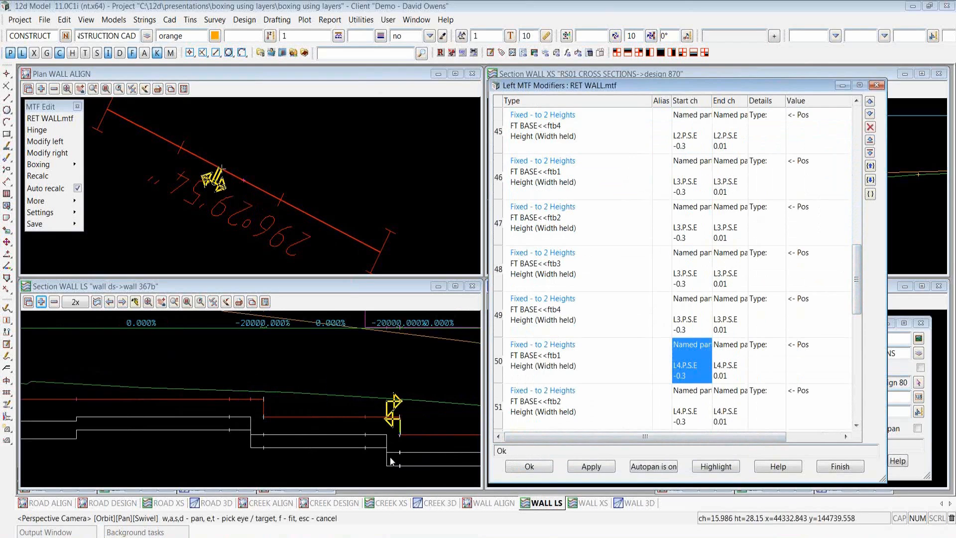
drag(856, 290, 862, 394)
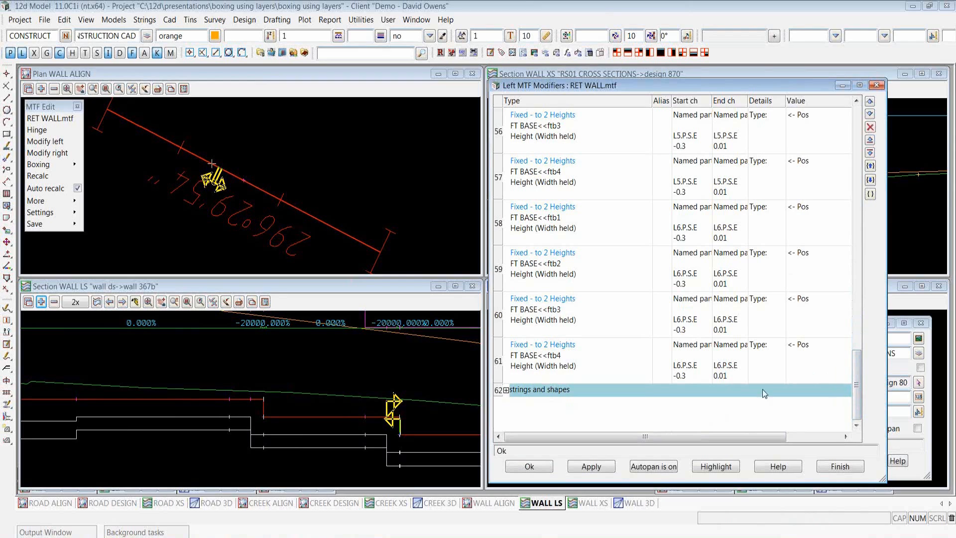
Expand the strings and shapes group and open its WALL BLOCKS Modify Create Shape modifier.
click(506, 390)
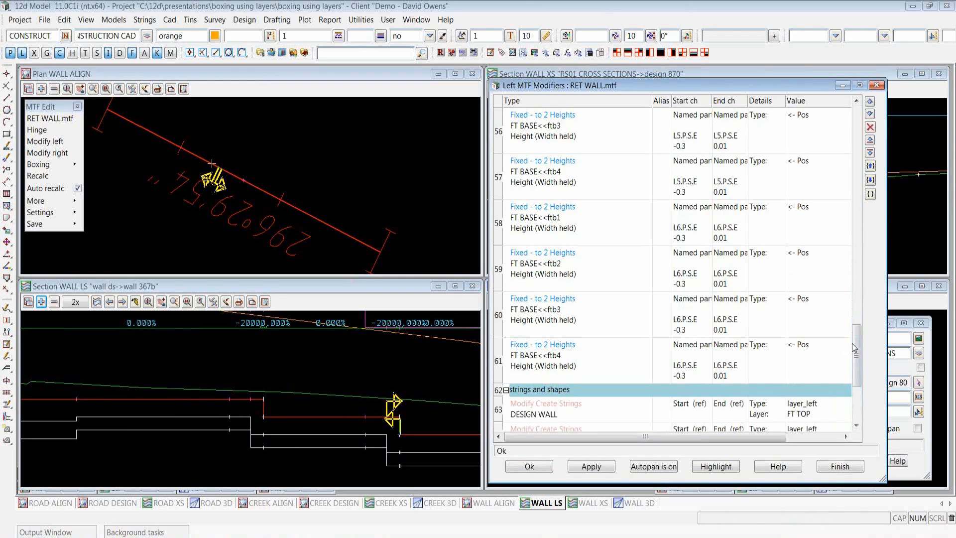
drag(854, 345, 858, 376)
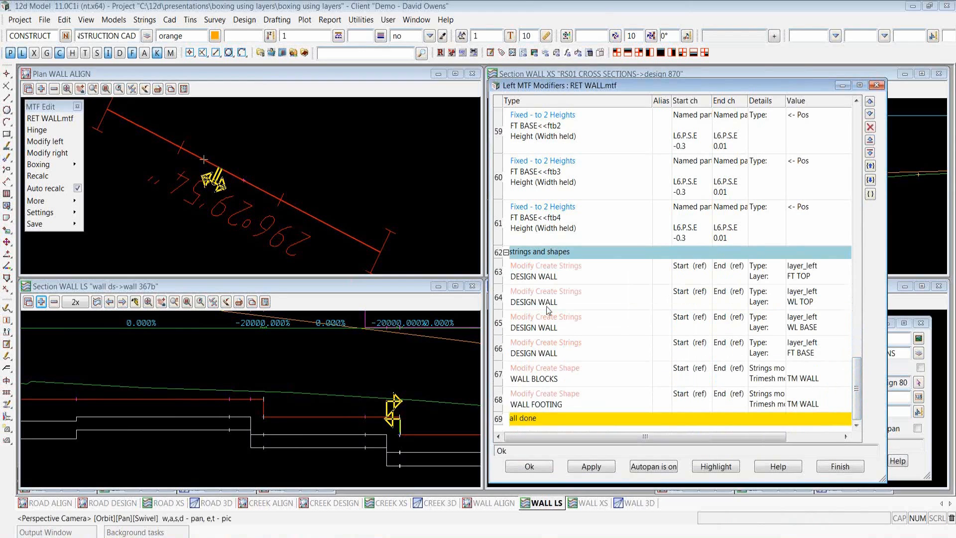
double_click(553, 376)
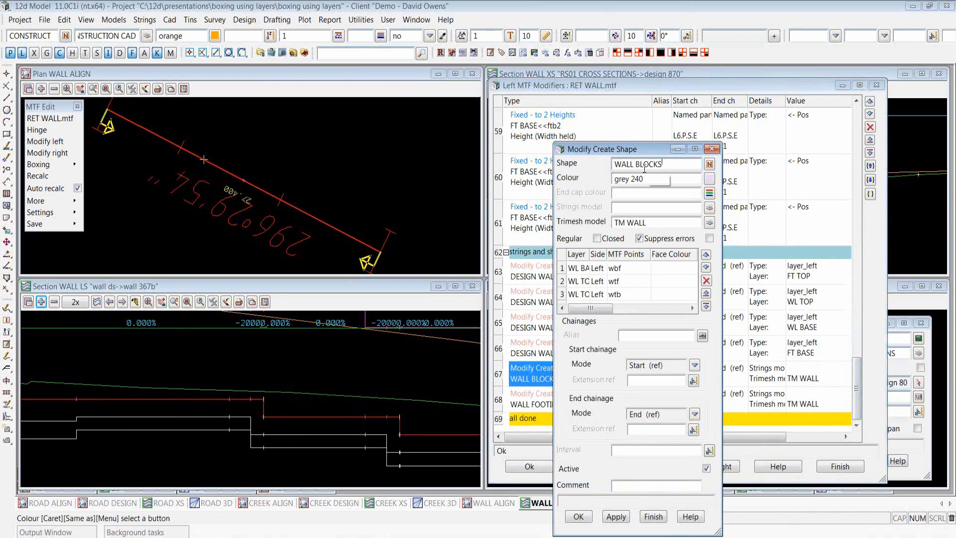
Enlarge the WALL BLOCKS shape window, widen its layer column, examine the layers and MTF points from wbf to wbb, and accept the settings.
click(626, 268)
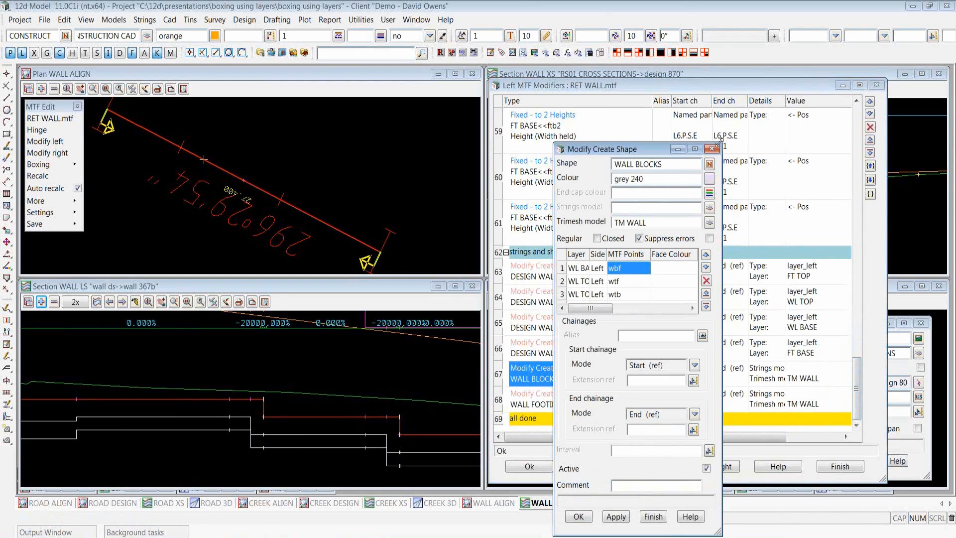
drag(723, 145, 844, 70)
click(639, 206)
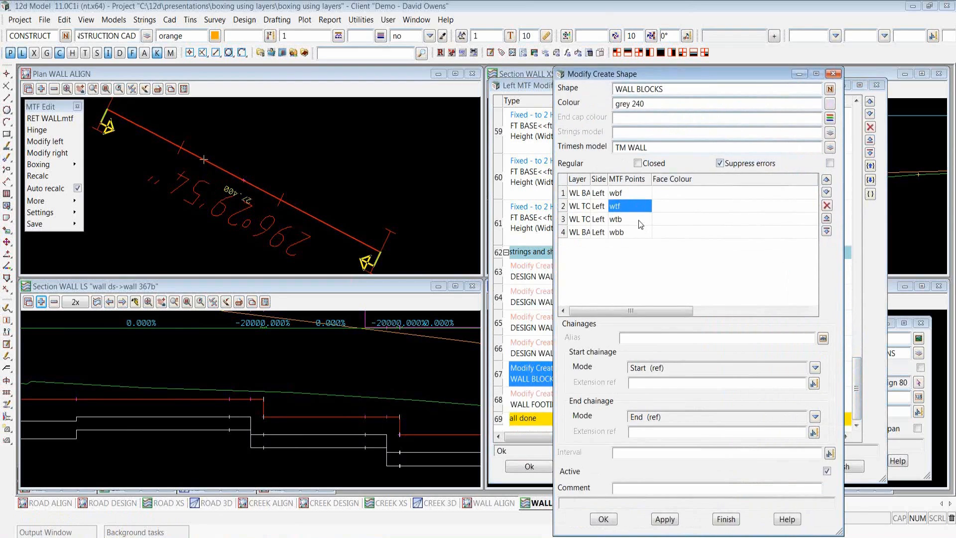
click(631, 232)
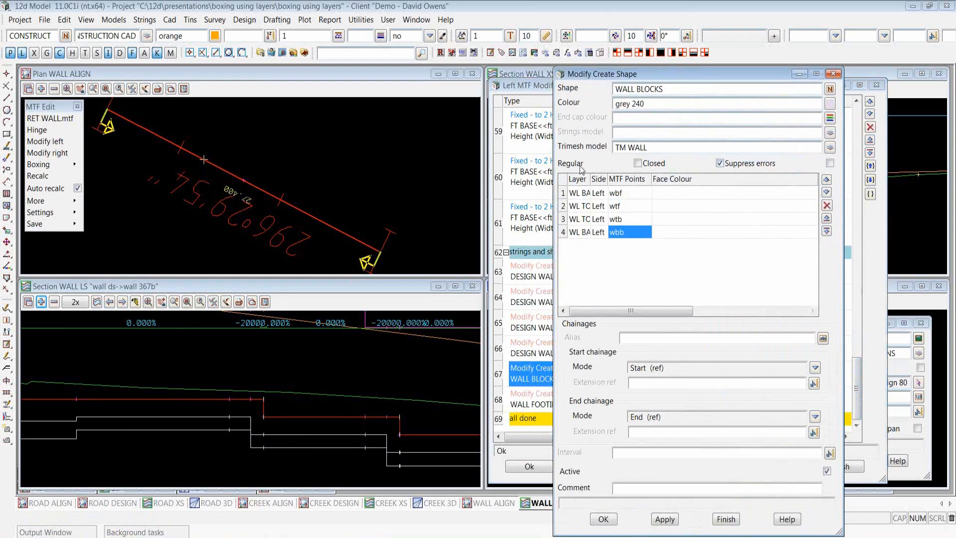
drag(590, 180, 623, 180)
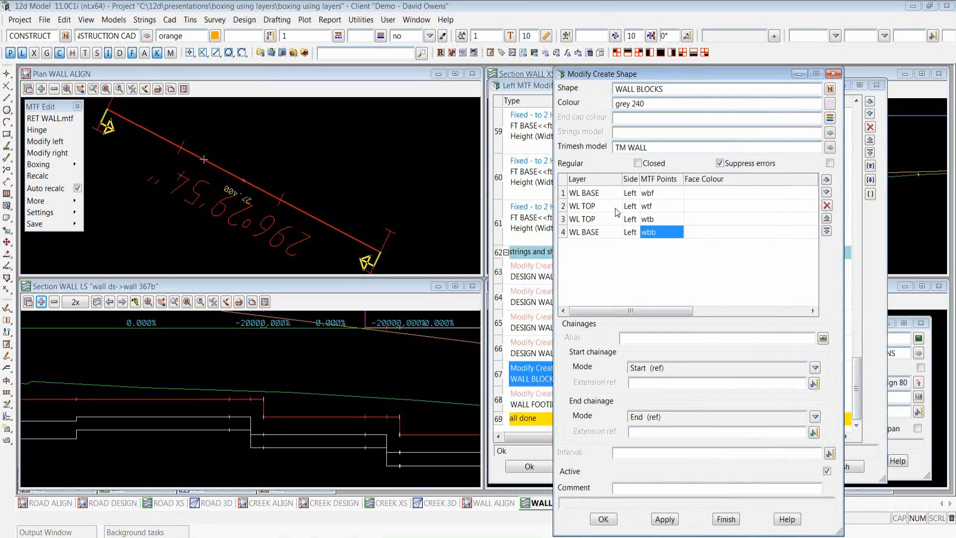
click(589, 234)
click(593, 222)
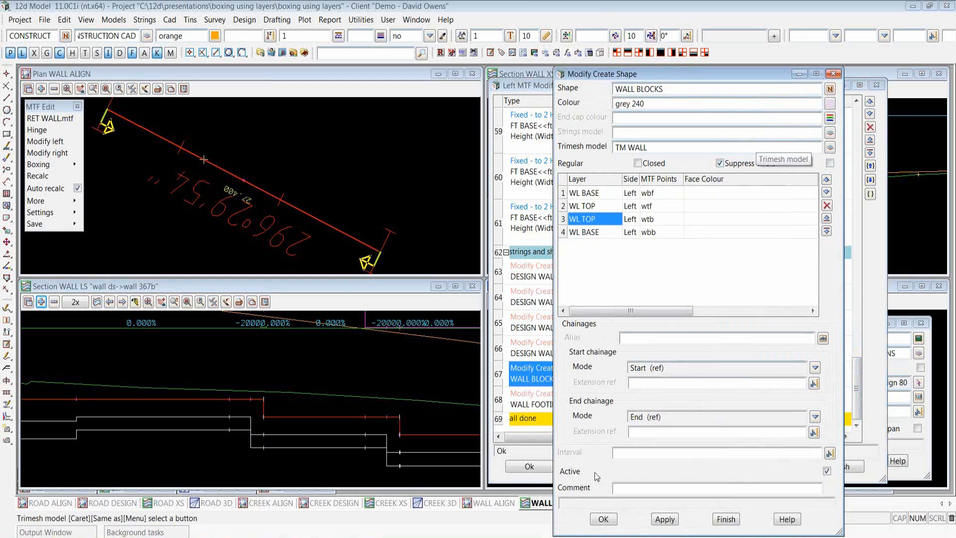
click(603, 519)
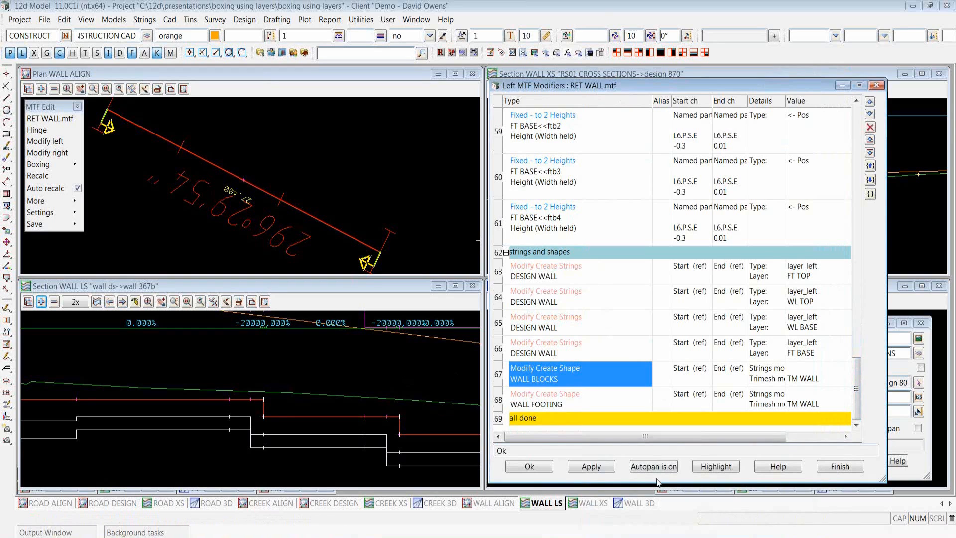
Accept the left modifiers and orbit the WALL 3D view to examine the end of the stepped wall and footing.
click(542, 465)
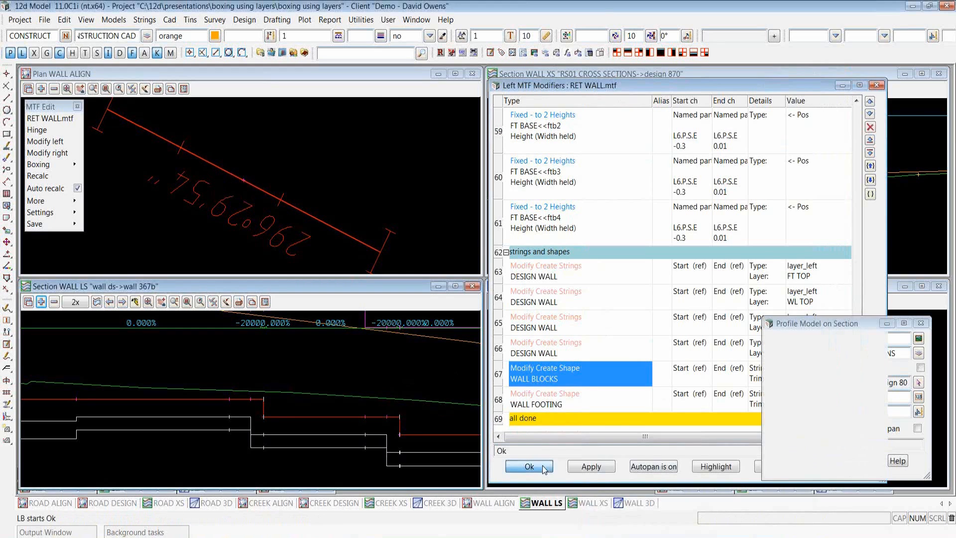
scroll(552, 452, up, 5)
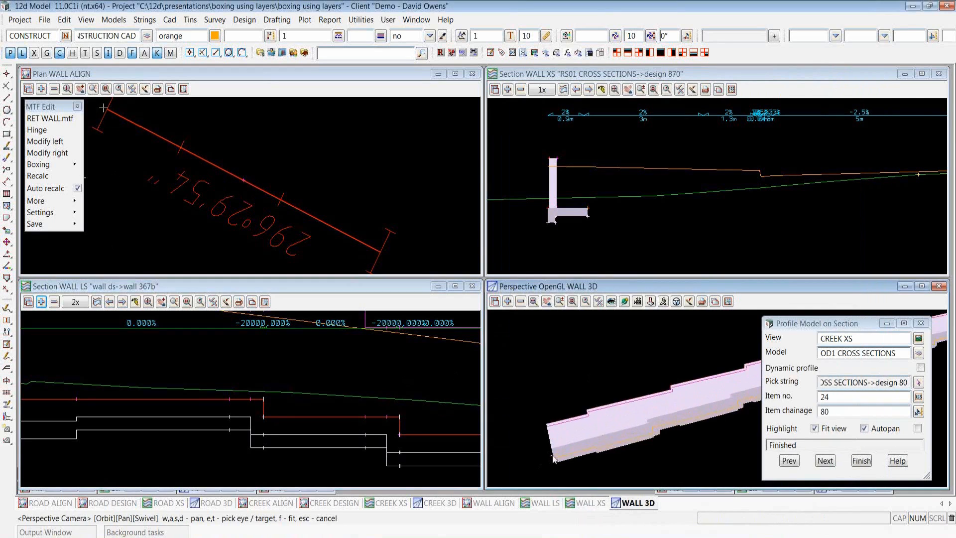
click(624, 302)
drag(540, 407, 578, 423)
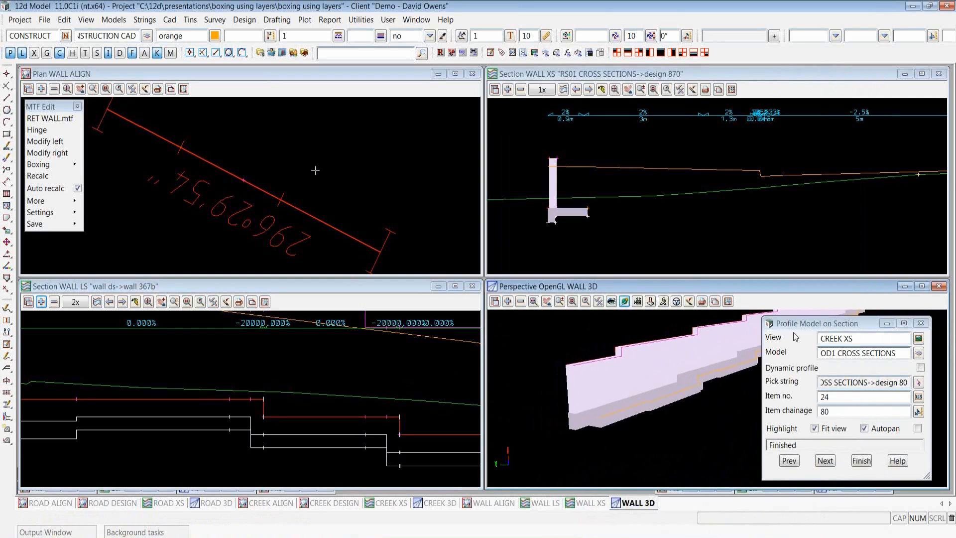
Add the UT ELECTRICITY model to the WALL 3D view and orbit to see the conduit against the retaining wall.
click(508, 302)
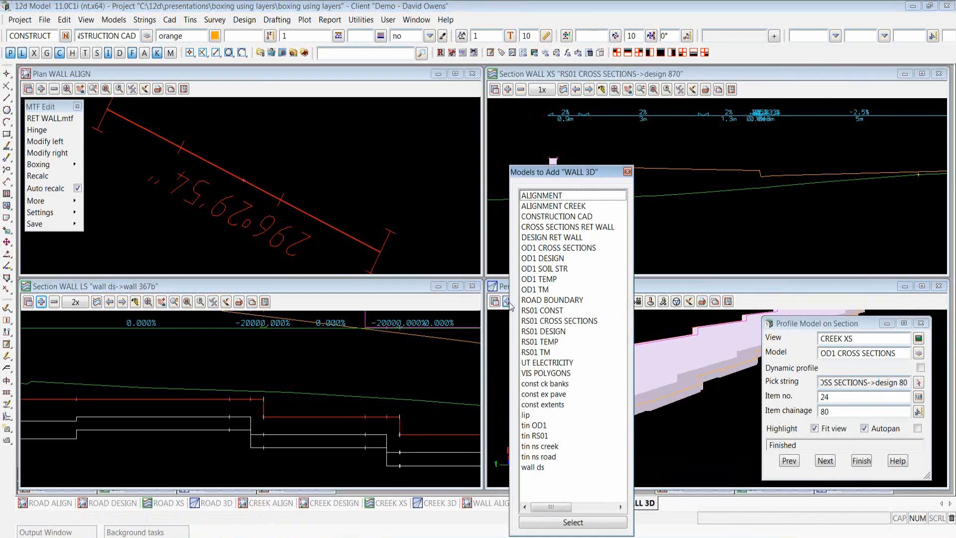
double_click(565, 363)
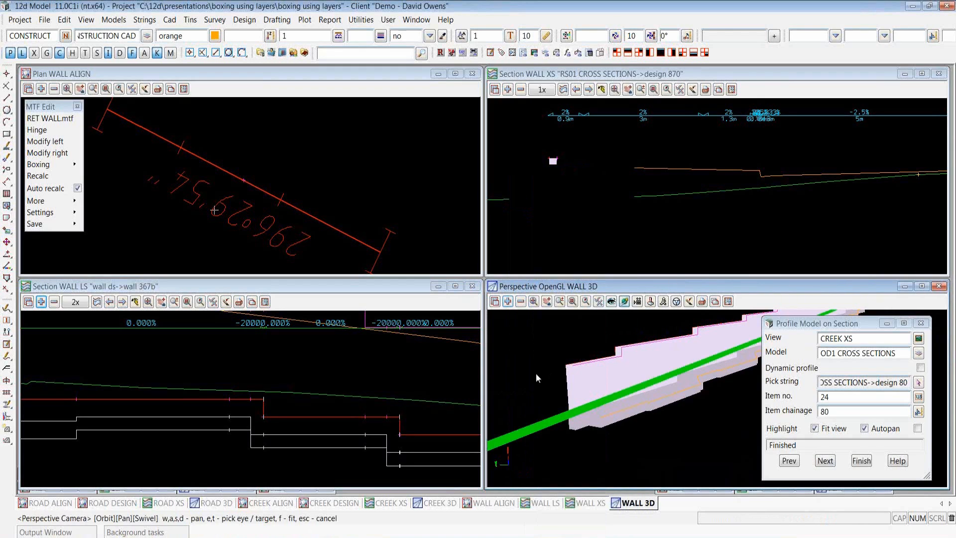
drag(536, 374, 646, 342)
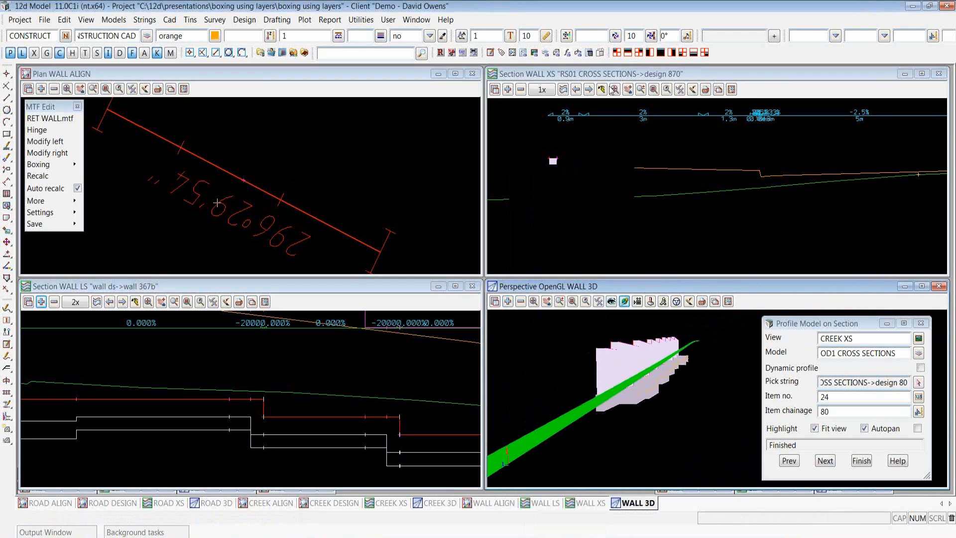
Add the UT ELECTRICITY model to the WALL XS section view.
click(611, 76)
click(507, 89)
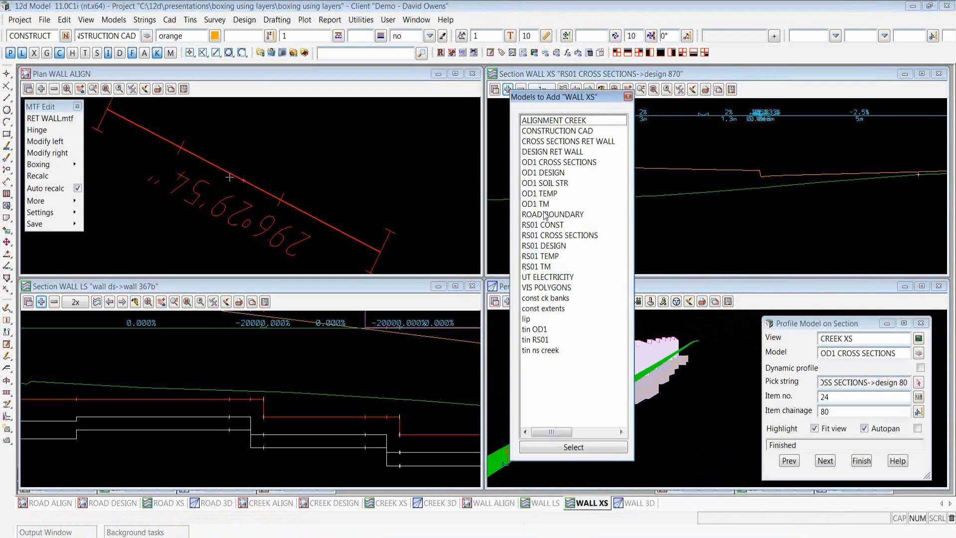
click(557, 277)
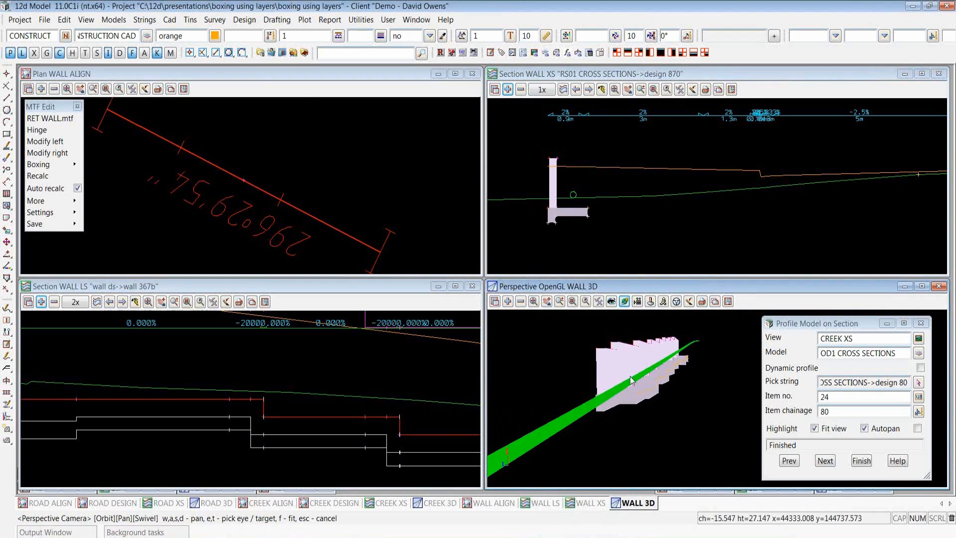
Examine the electricity conduit's position relative to the wall and its footing in the WALL 3D and WALL XS views.
drag(628, 391, 520, 388)
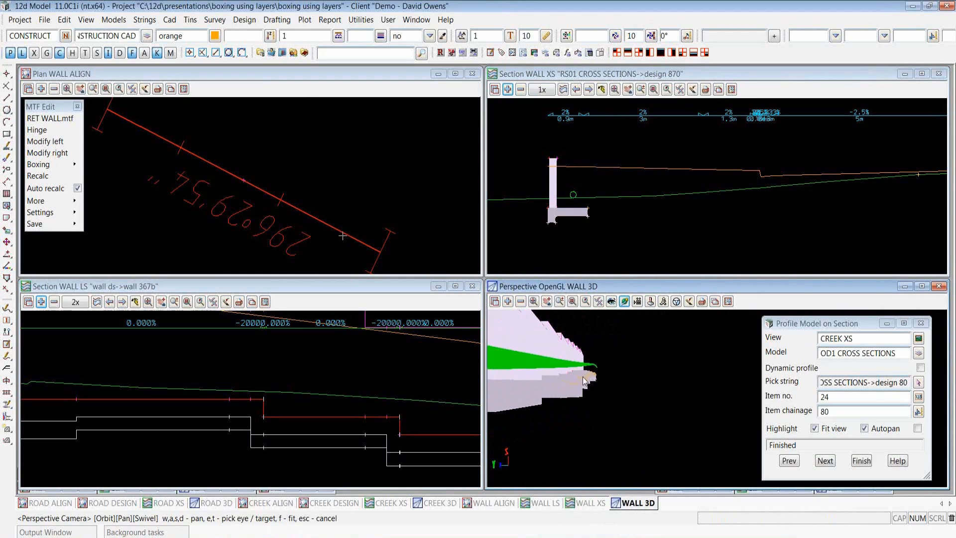
drag(648, 397, 575, 395)
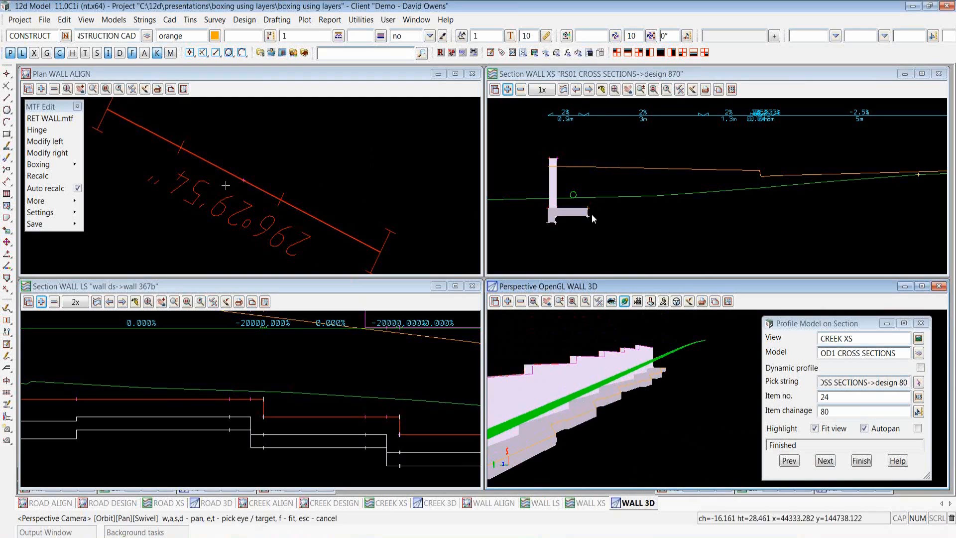
click(762, 75)
scroll(529, 206, down, 2)
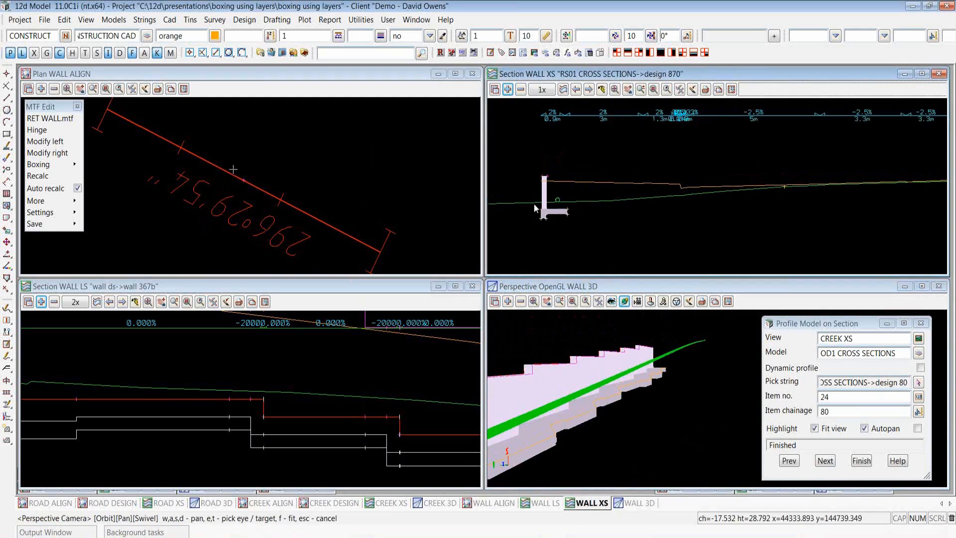
scroll(535, 204, up, 2)
click(646, 289)
scroll(679, 349, down, 3)
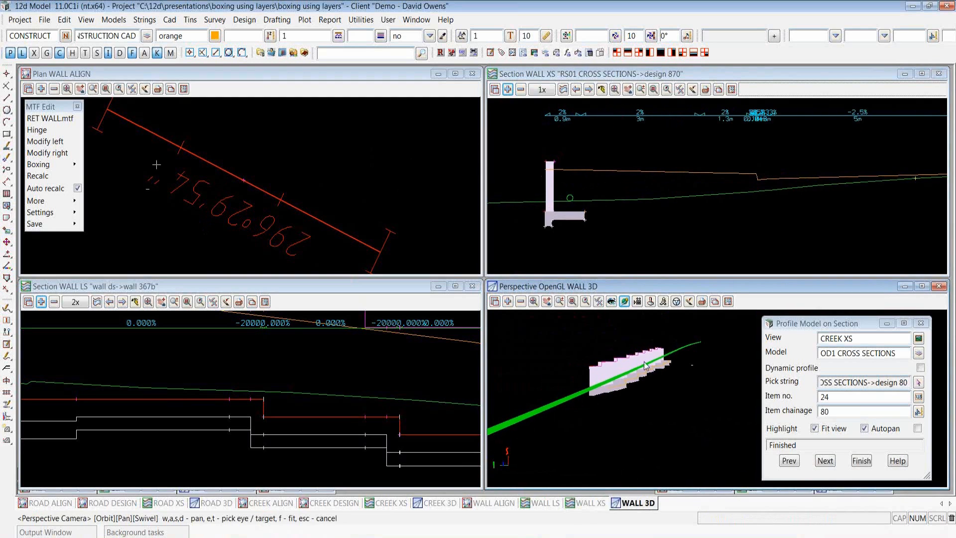
scroll(604, 363, up, 2)
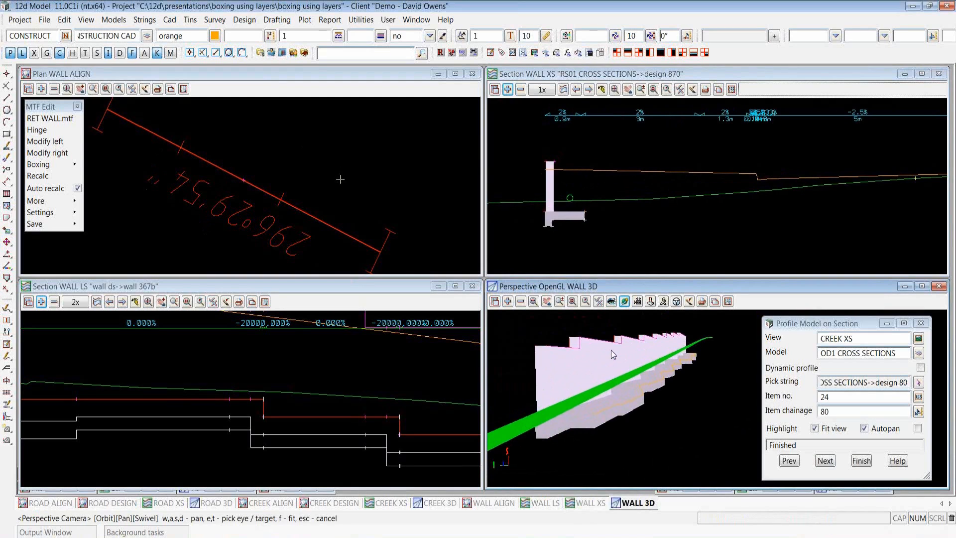